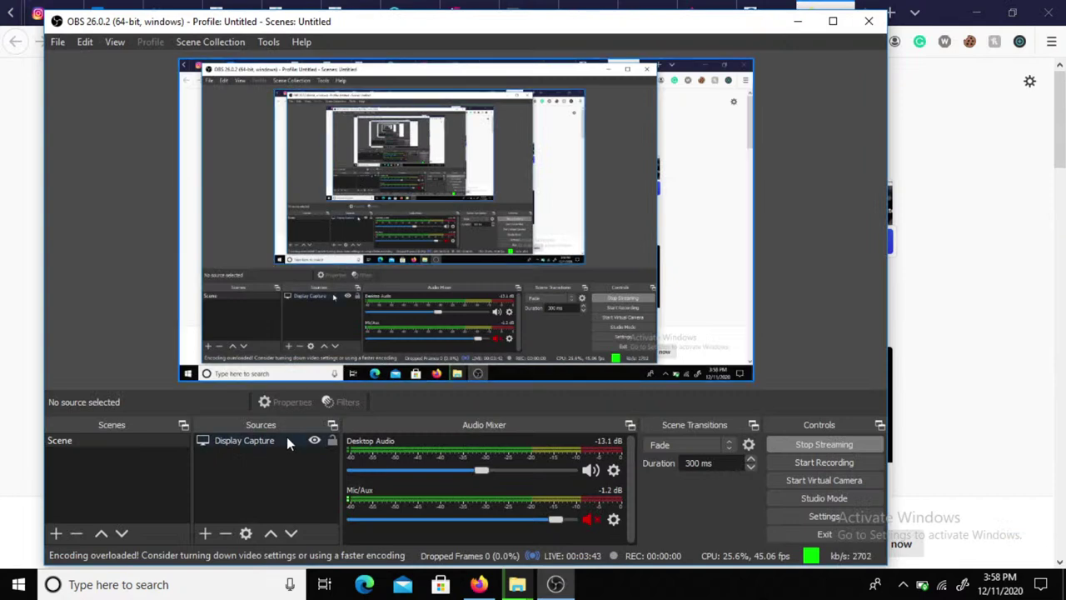
Step: Add an Image source named 'Image' to the OBS scene and open its properties
left_click(204, 533)
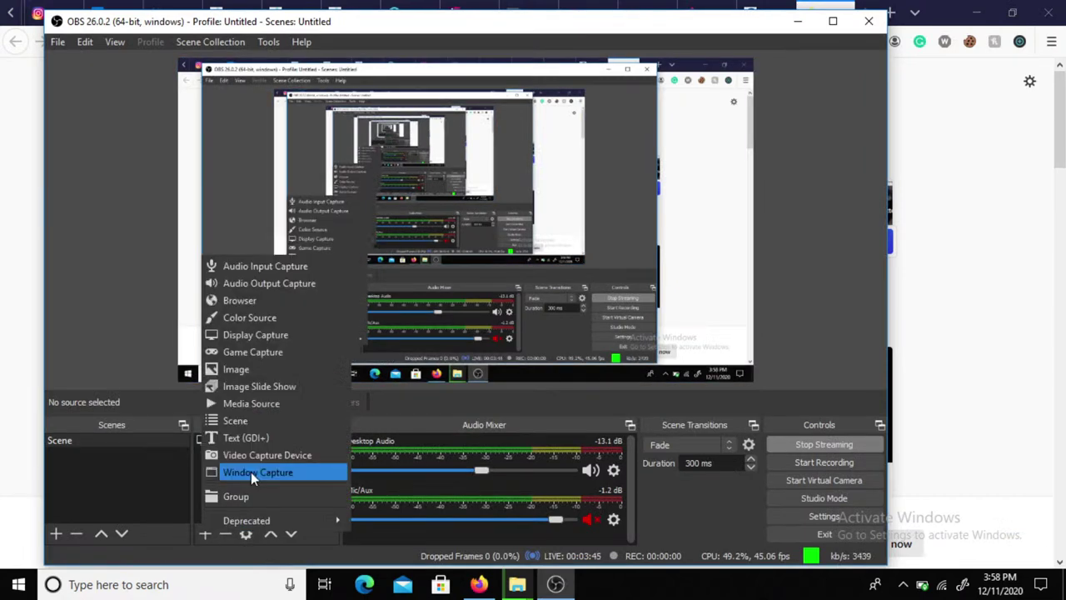
left_click(234, 372)
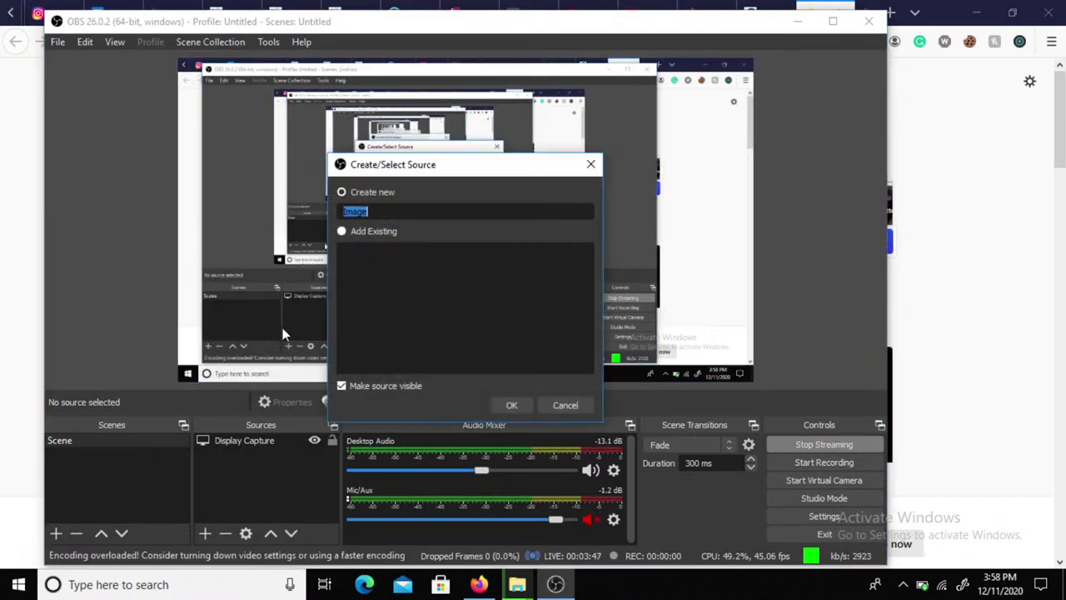
left_click(408, 242)
left_click(510, 406)
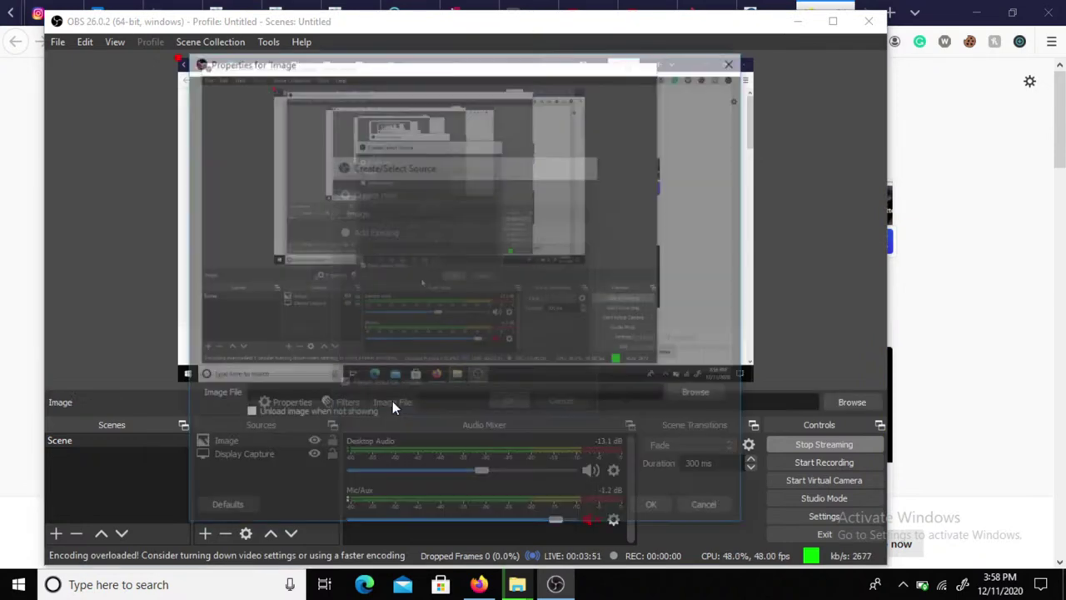
Step: Set the image file to IMG_0211.jpg from Pictures > Kahoot Pictures
left_click(685, 397)
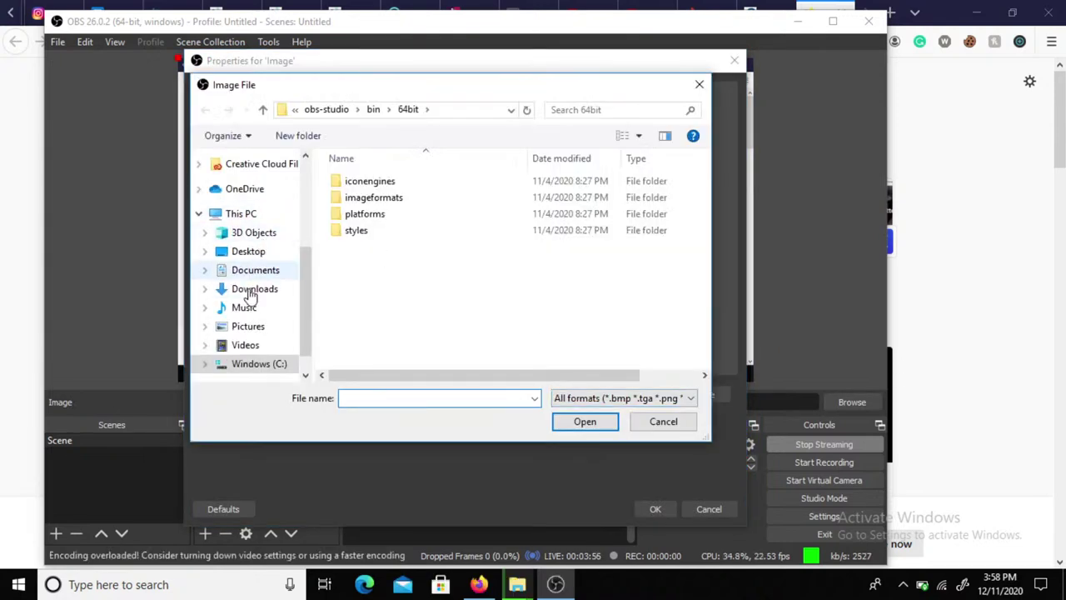
left_click(264, 325)
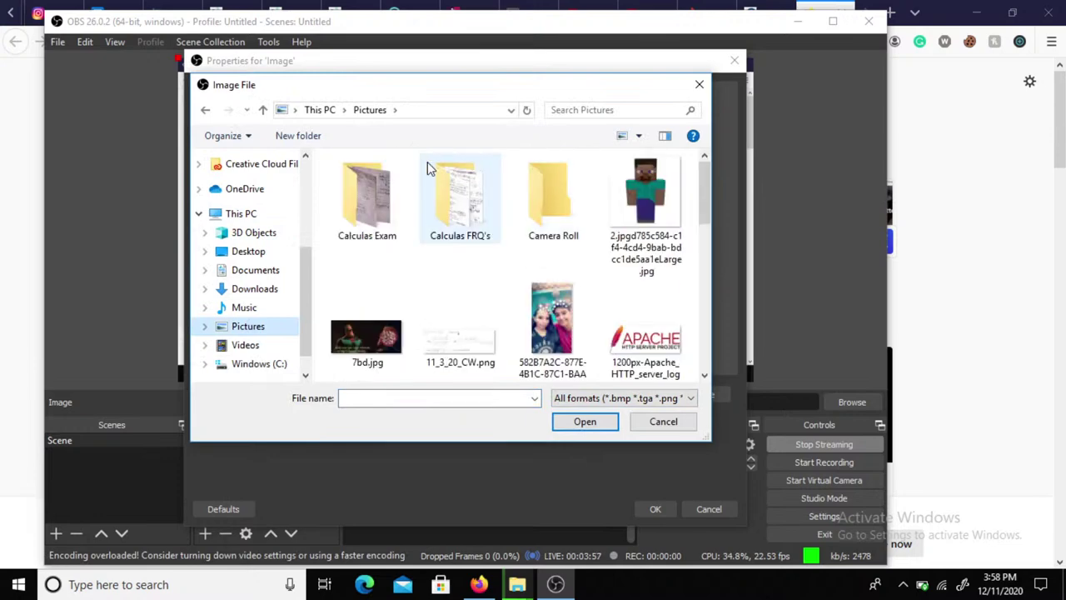
double_click(371, 291)
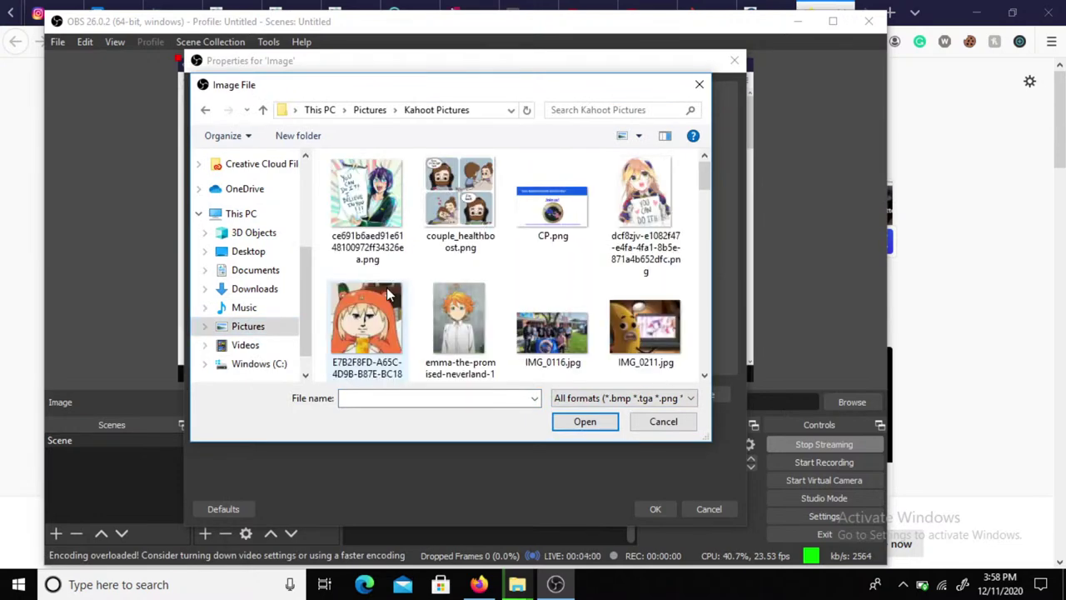
scroll(387, 287, "down", 2)
scroll(592, 262, "down", 5)
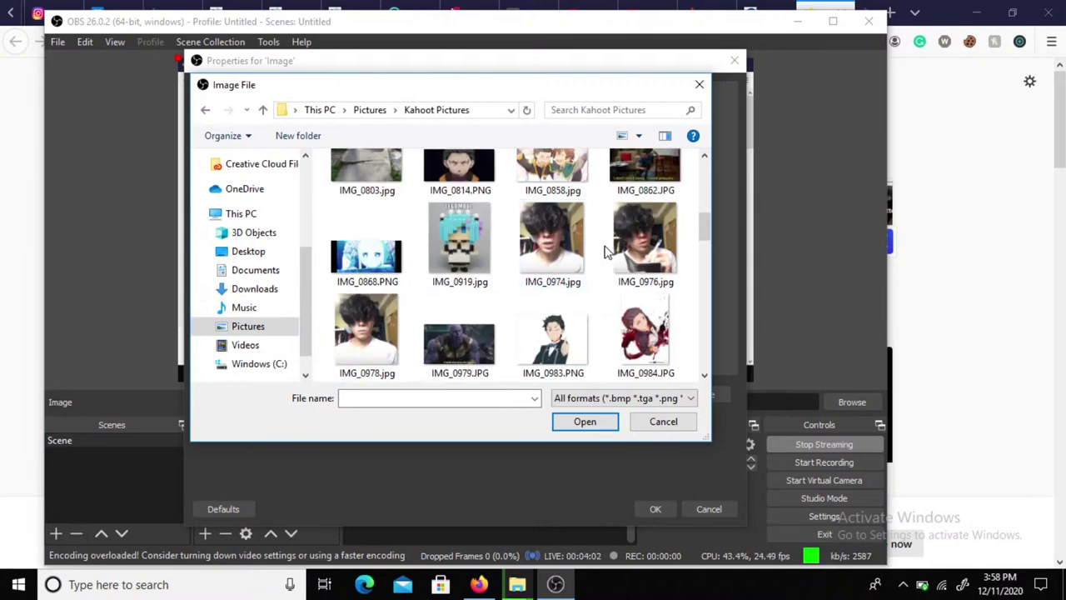
scroll(608, 247, "up", 4)
double_click(670, 210)
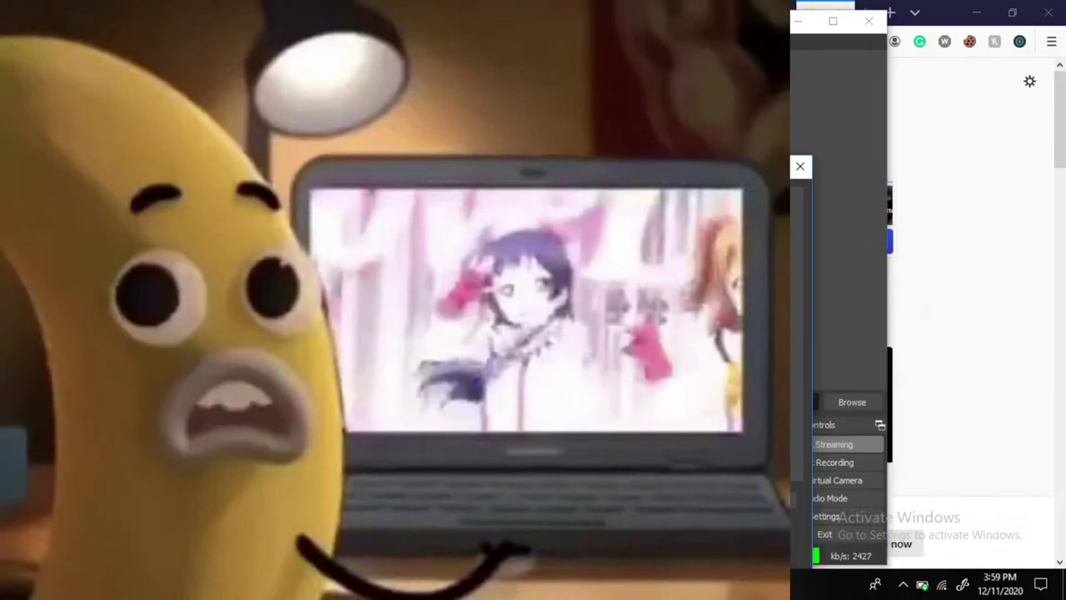
Step: Widen the OBS window slightly, check the browser's live chat, then return to OBS
left_click_drag(812, 143, 836, 142)
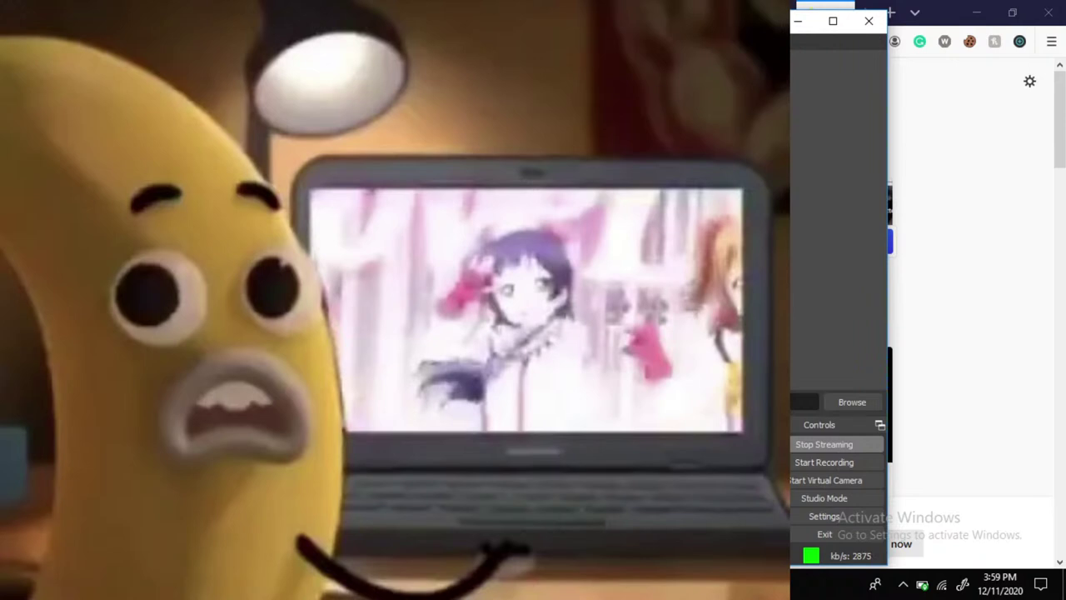
left_click(900, 243)
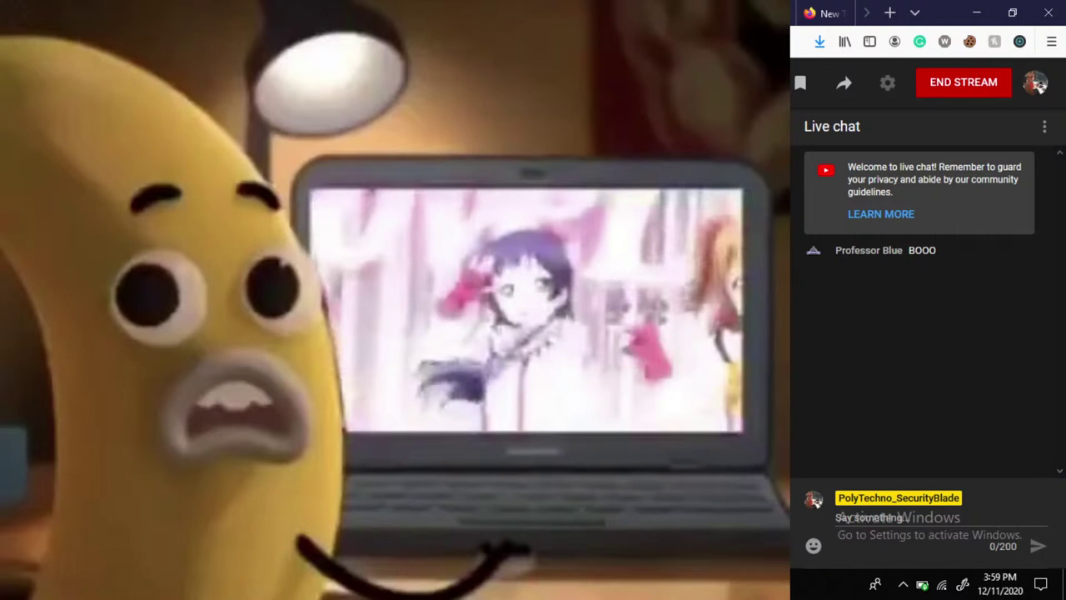
key("alt+Tab")
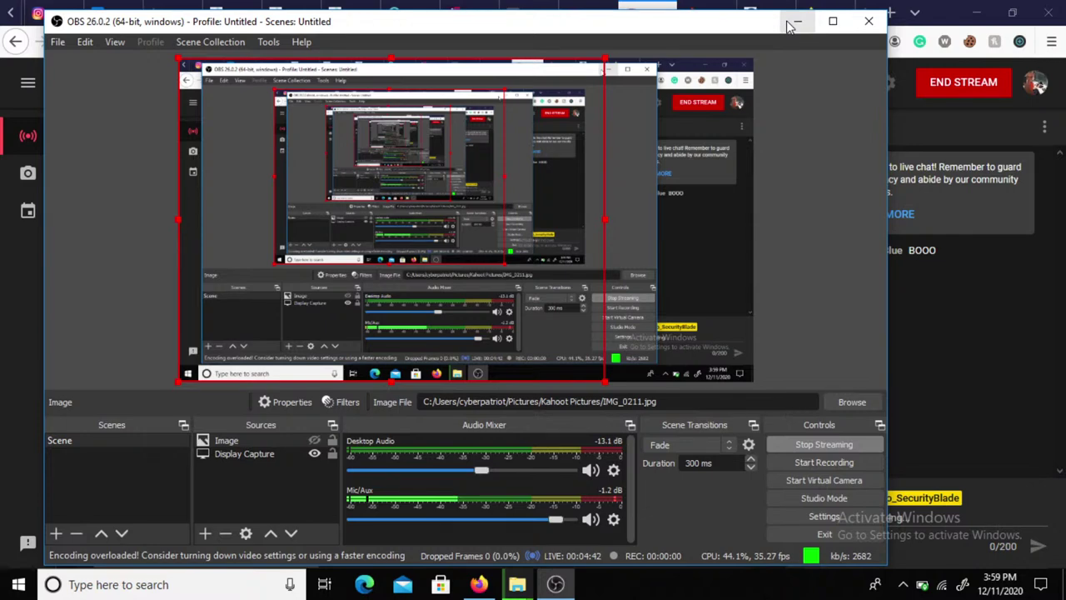
left_click(560, 586)
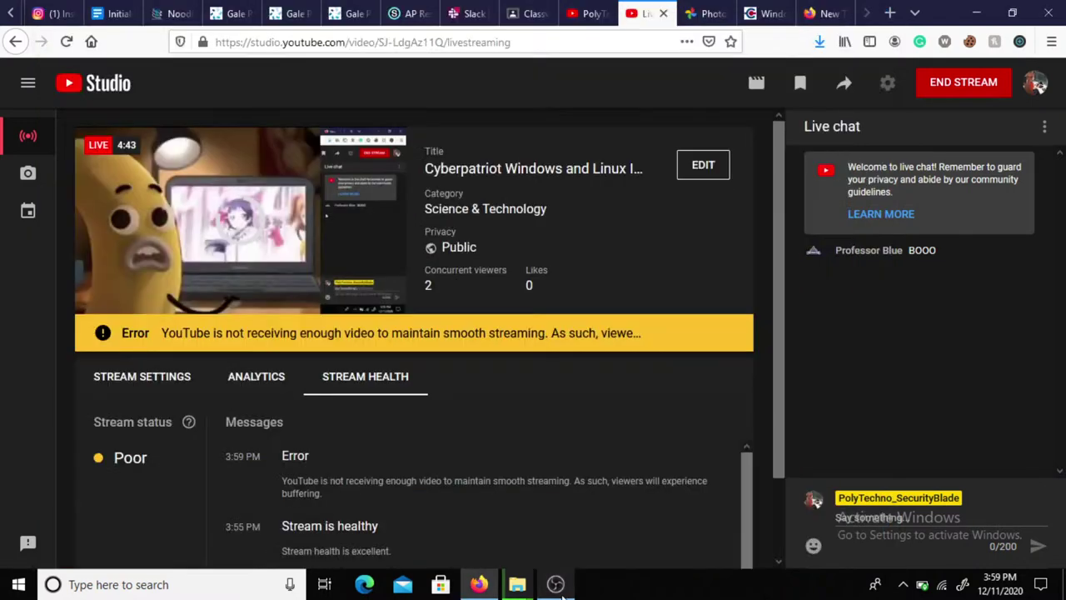
left_click(561, 587)
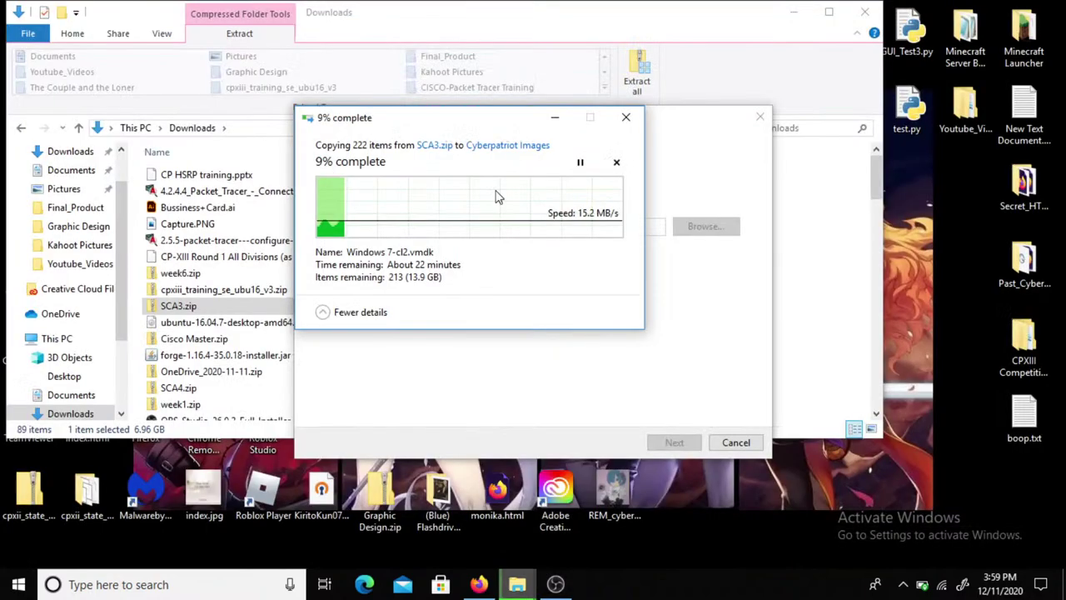
Step: Move the SCA3.zip extraction progress window aside
left_click_drag(463, 119, 701, 216)
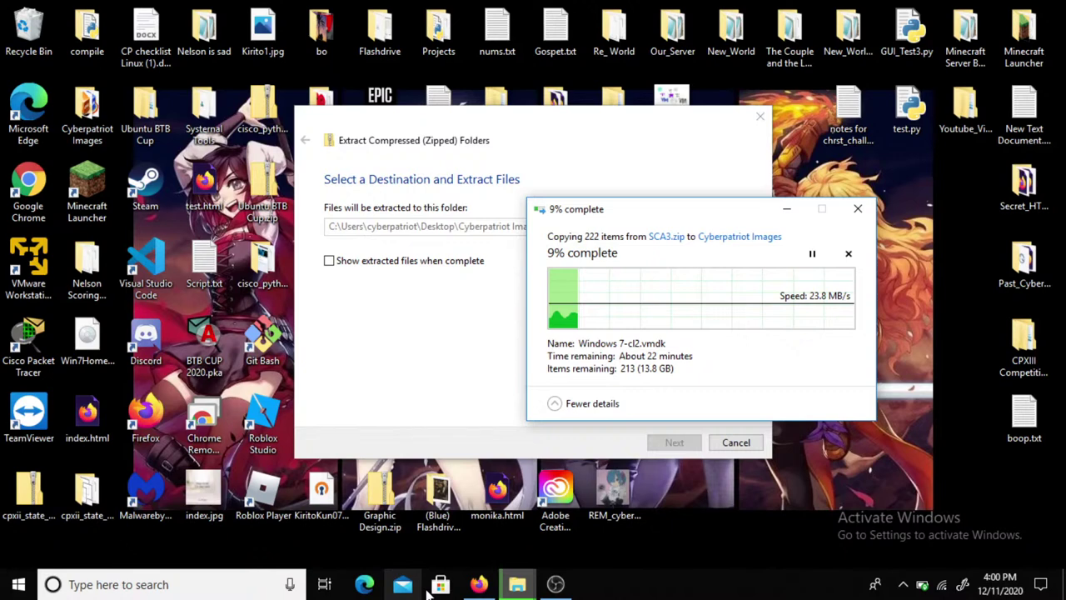
Step: Bring the OBS window to the front from the taskbar
left_click(555, 583)
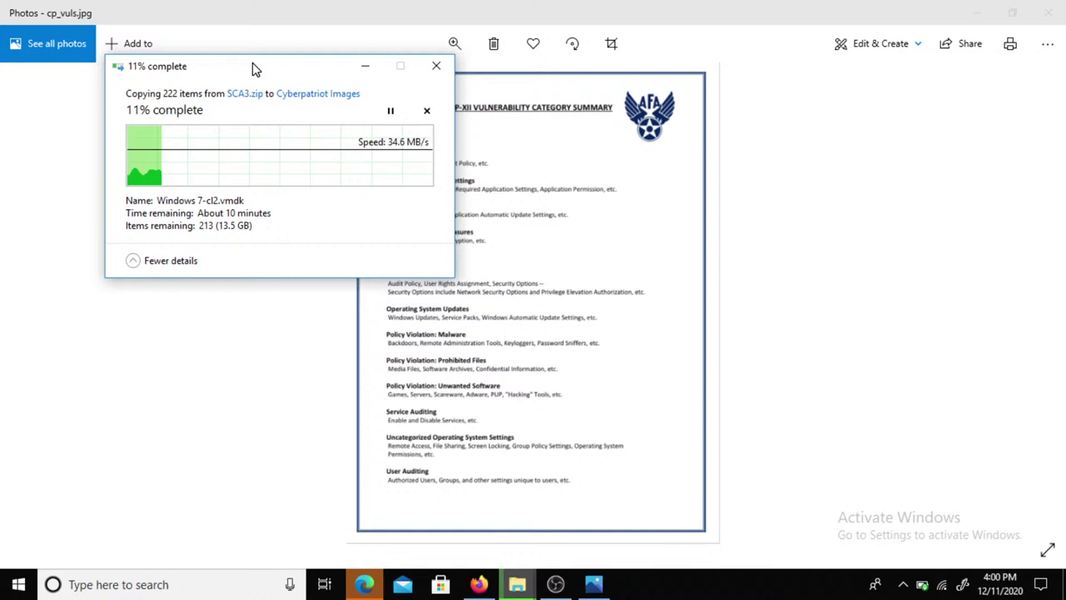
left_click_drag(254, 70, 191, 72)
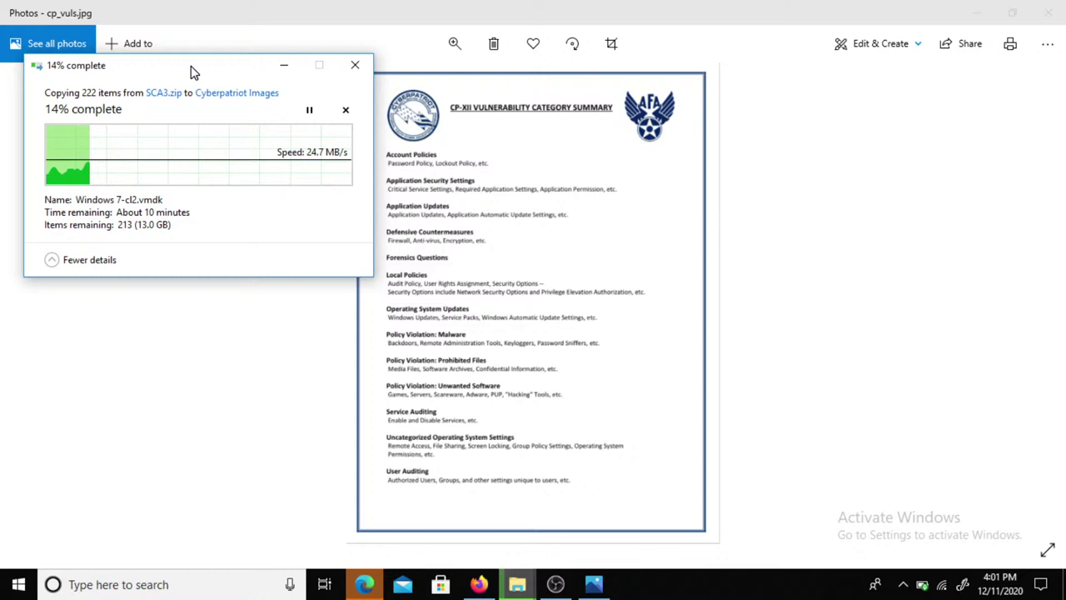
left_click_drag(191, 65, 513, 92)
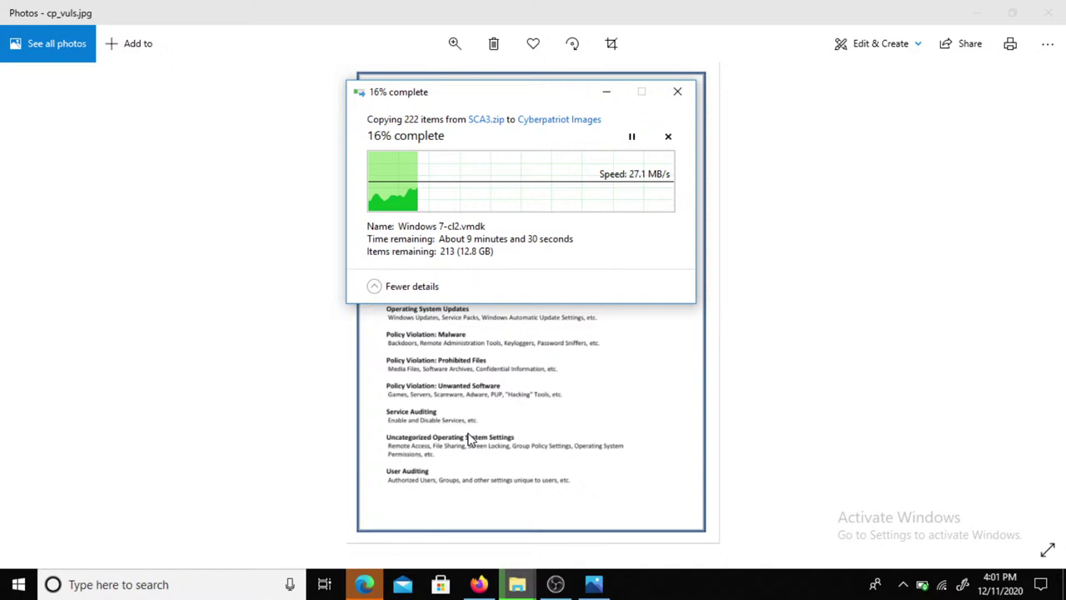
left_click_drag(447, 103, 505, 119)
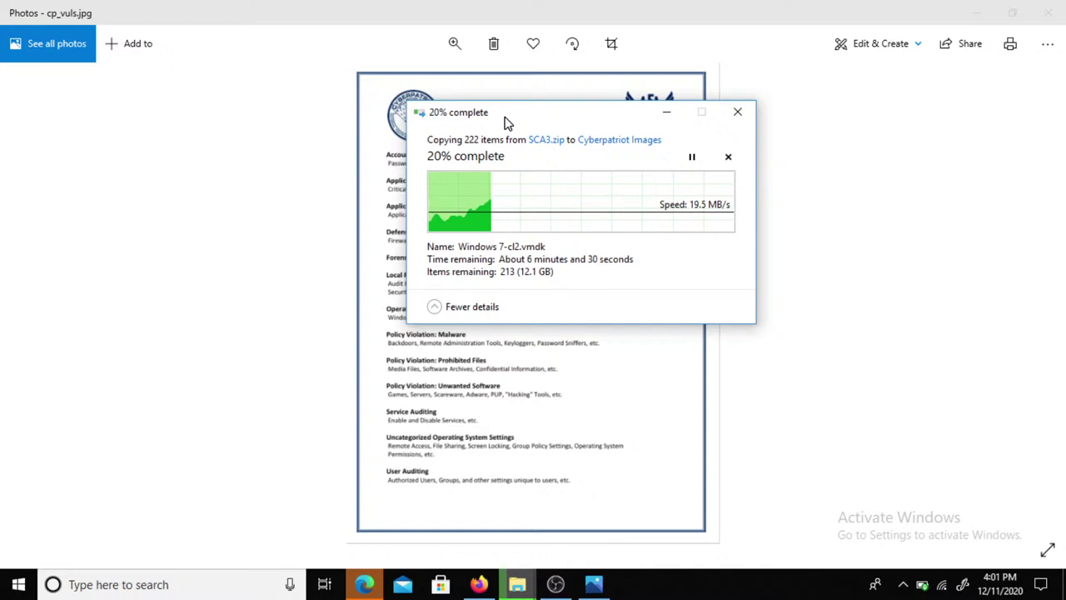
Step: Move the extraction progress dialog down and to the left
left_click_drag(507, 123, 404, 167)
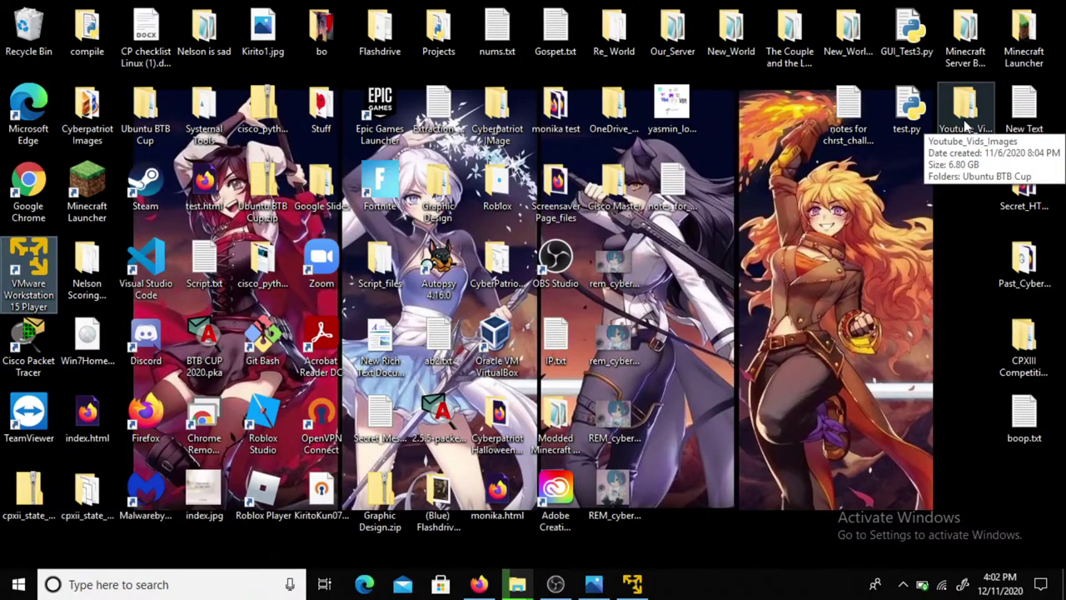
Step: Restore the OBS window from its taskbar icon
left_click(556, 584)
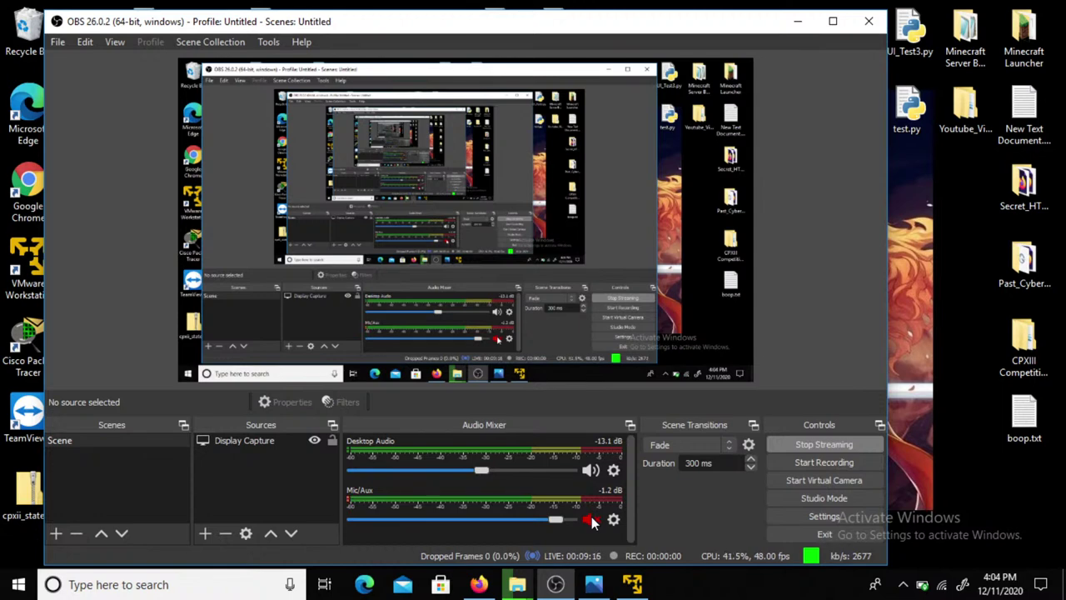
Step: Unmute the Mic/Aux input and minimize the OBS window
left_click(590, 520)
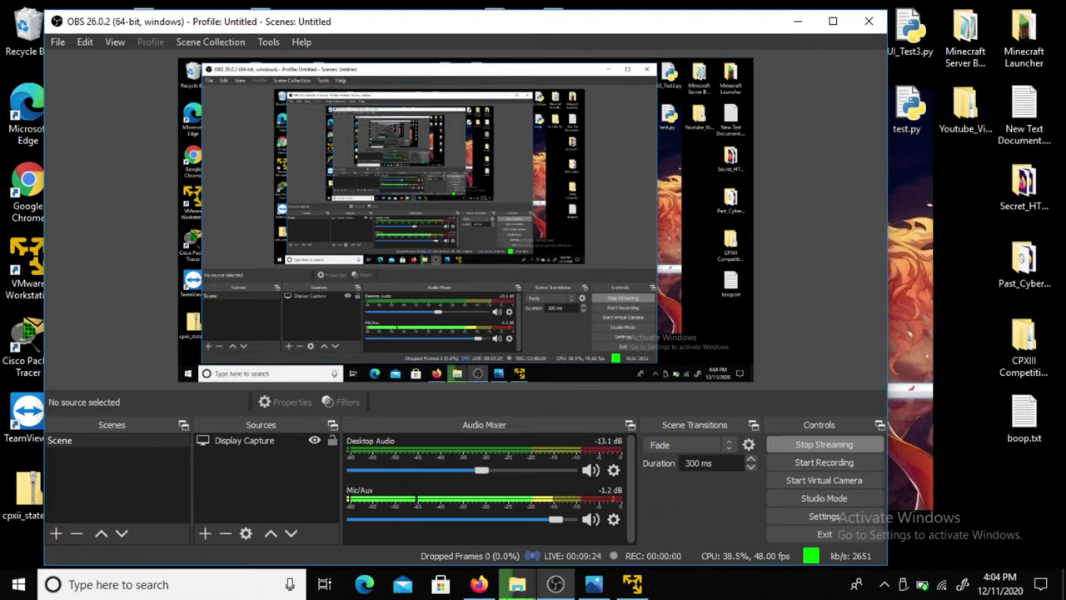
left_click(797, 21)
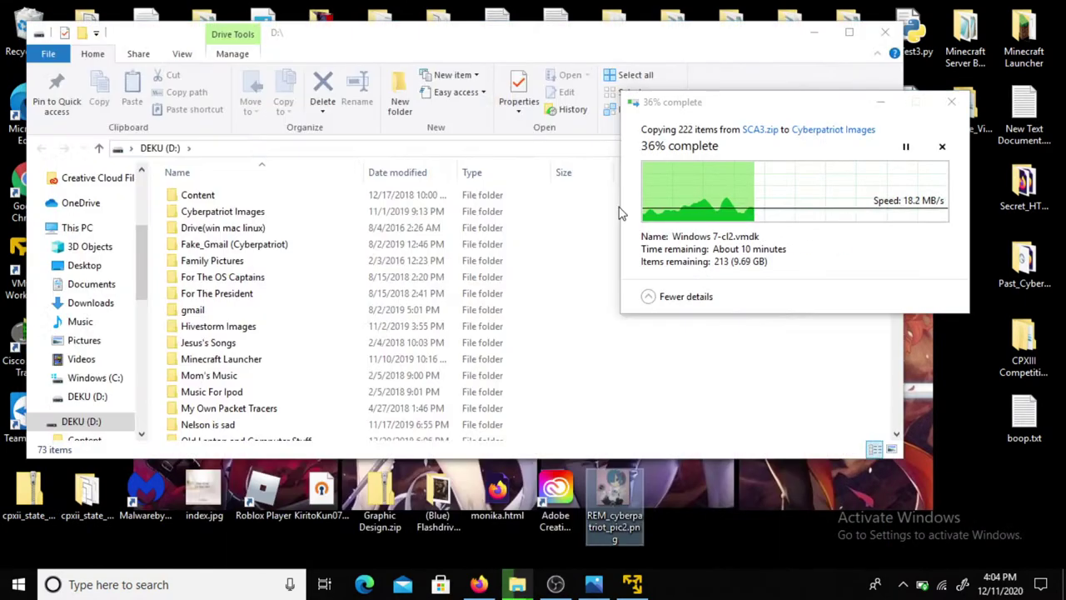
Step: Check the extraction progress and review the Ubuntu 16 64-bit machine's details in the library
left_click(745, 280)
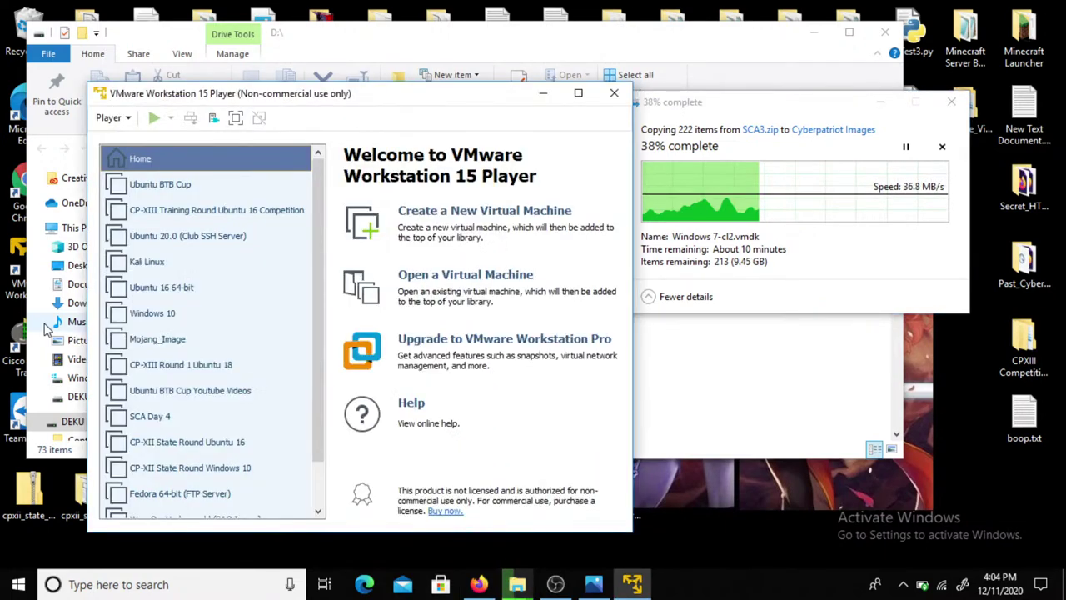
scroll(209, 250, "down", 2)
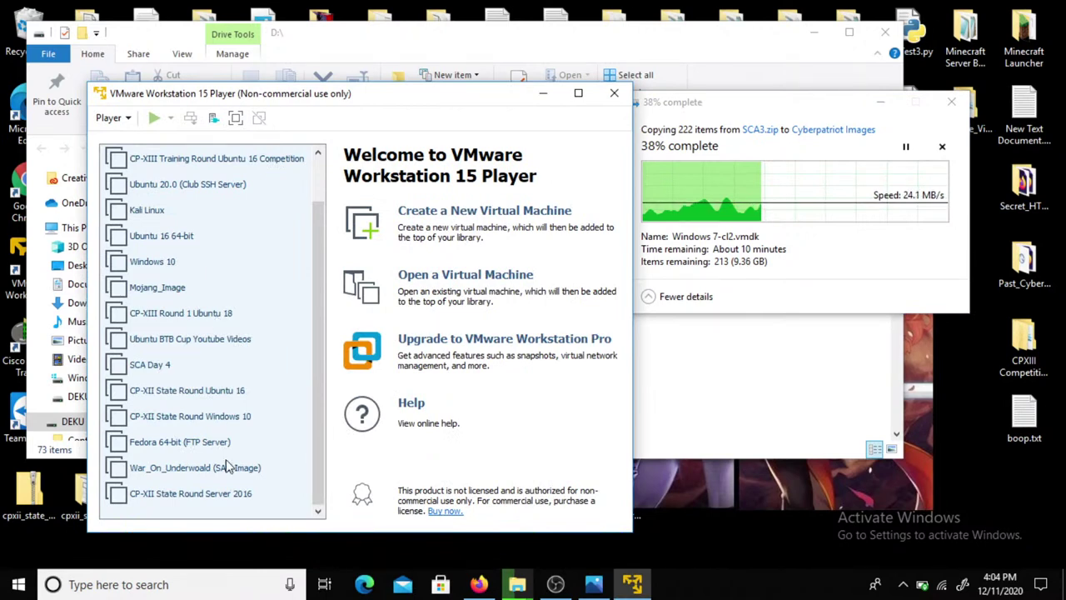
scroll(227, 467, "up", 2)
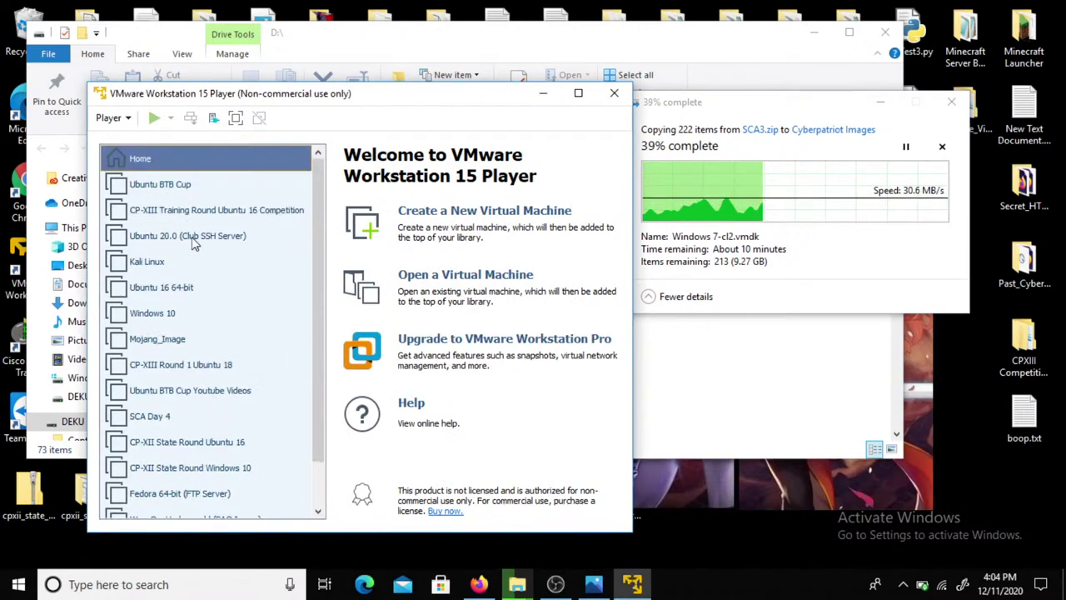
left_click(186, 289)
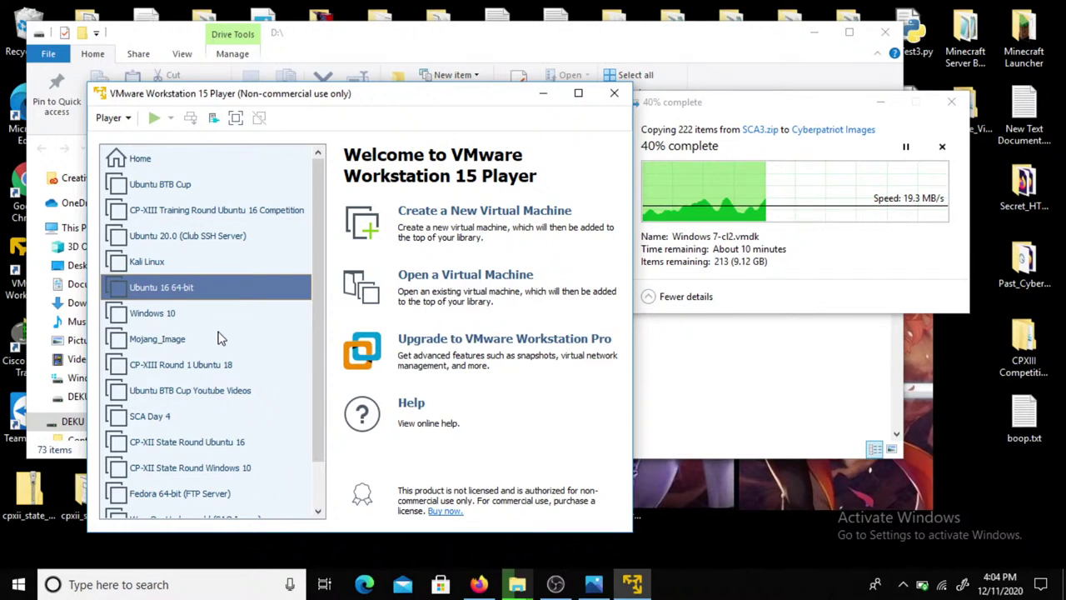
scroll(286, 376, "down", 1)
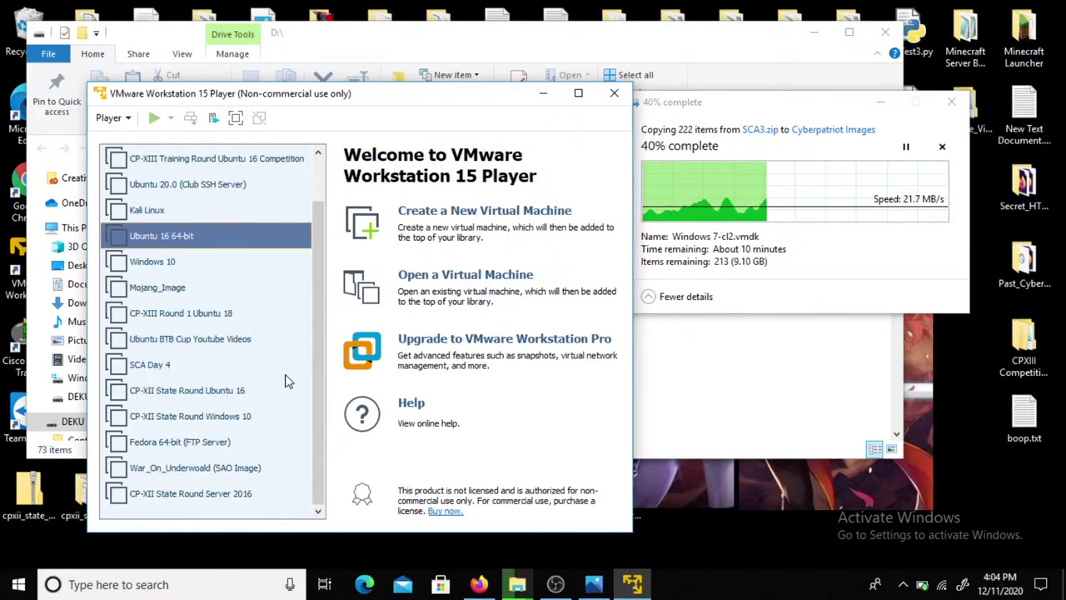
Step: Delete CP-XIII Round 1 Ubuntu 18 from disk and minimize VMware Player
right_click(253, 319)
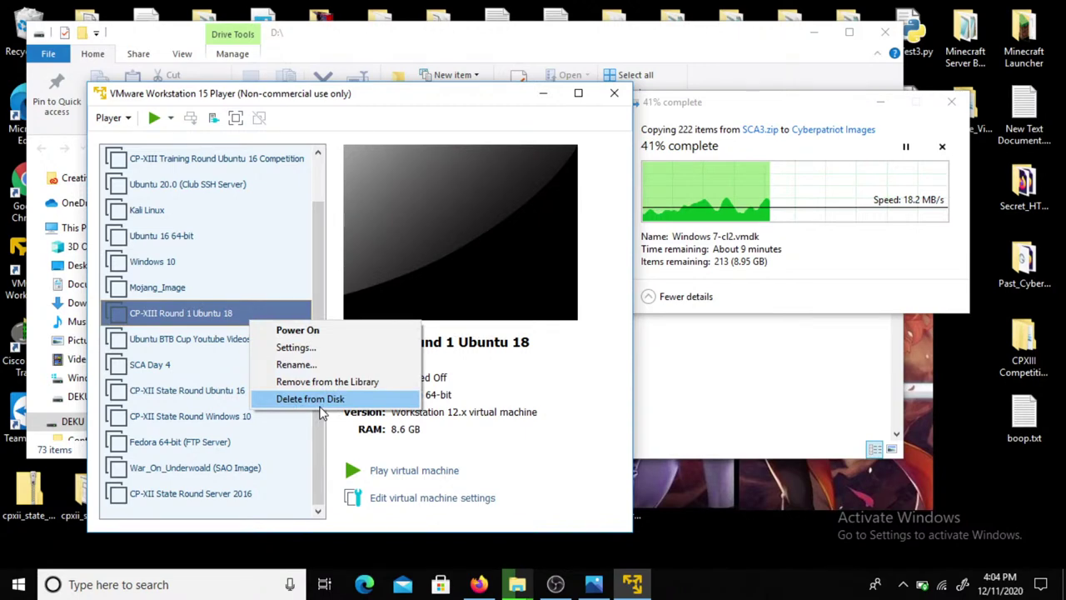
left_click(320, 406)
left_click(475, 348)
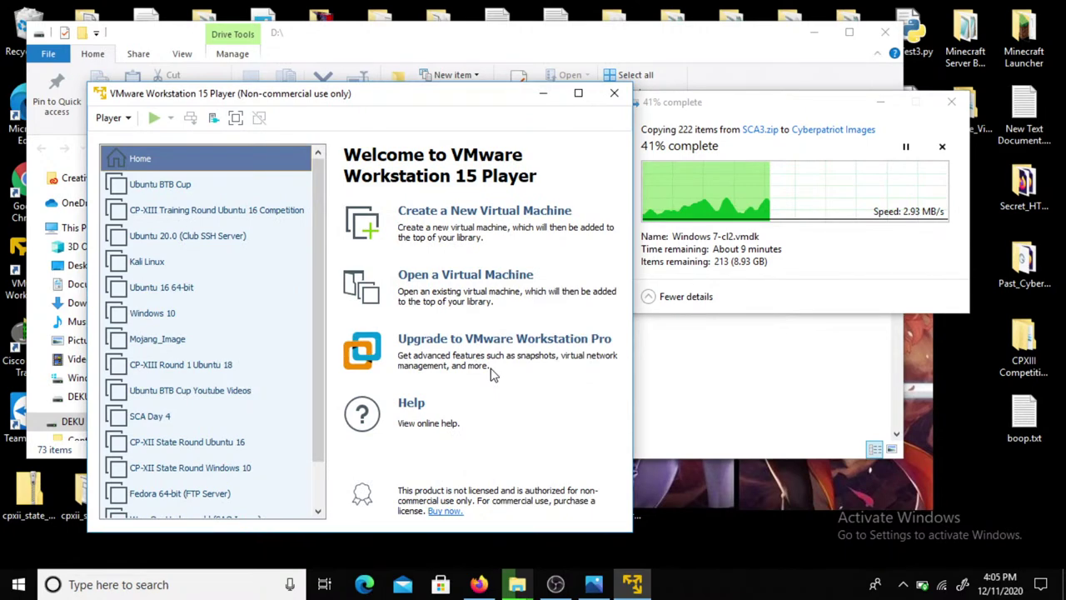
left_click(543, 92)
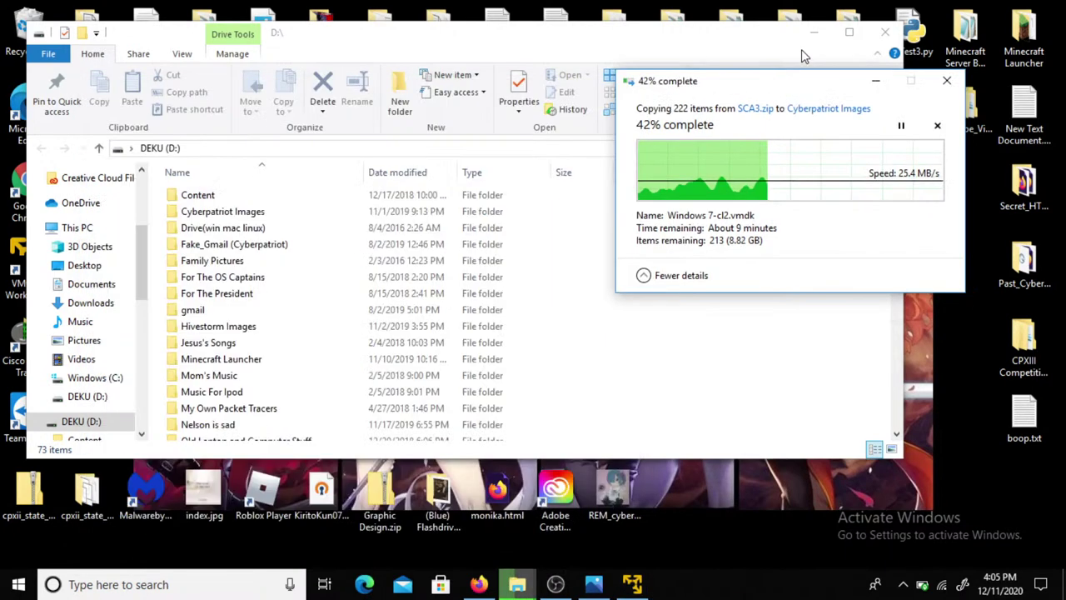
Step: Minimize File Explorer, switch back to the Downloads folder, and lower the music volume
left_click(812, 34)
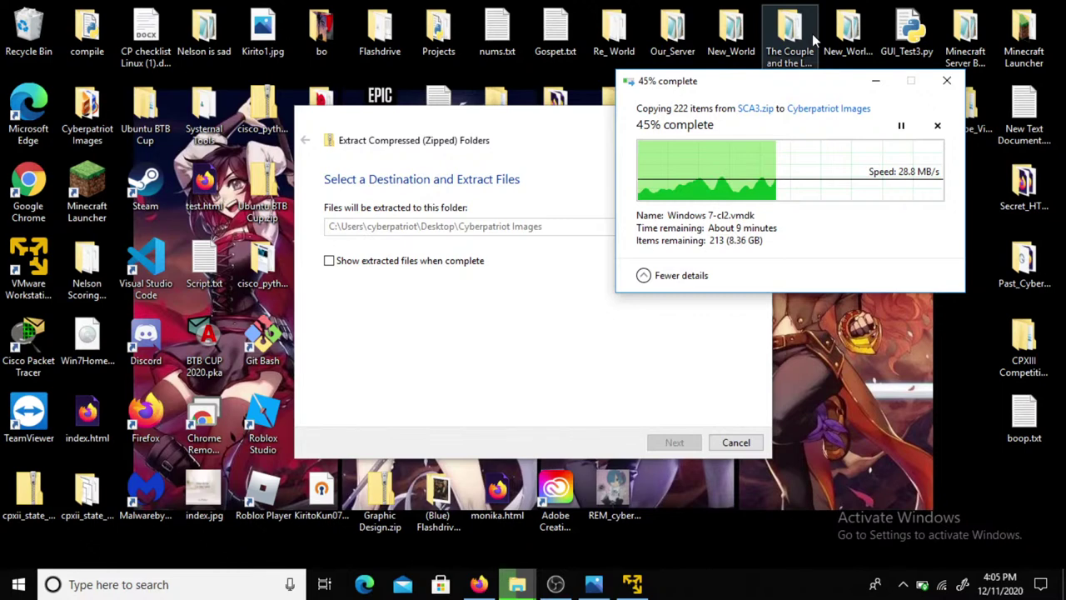
key("alt+Tab")
key("XF86AudioLowerVolume")
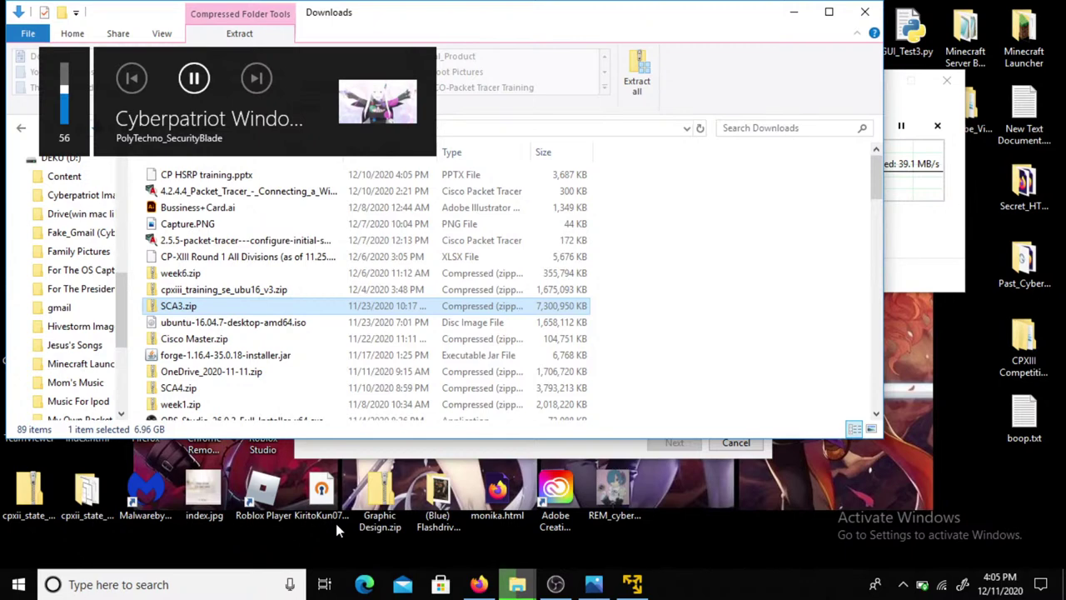
Step: Browse from Cyberpatriot Images through For The OS Captains > Windows into Windows Checklist (Personalized)
left_click(83, 195)
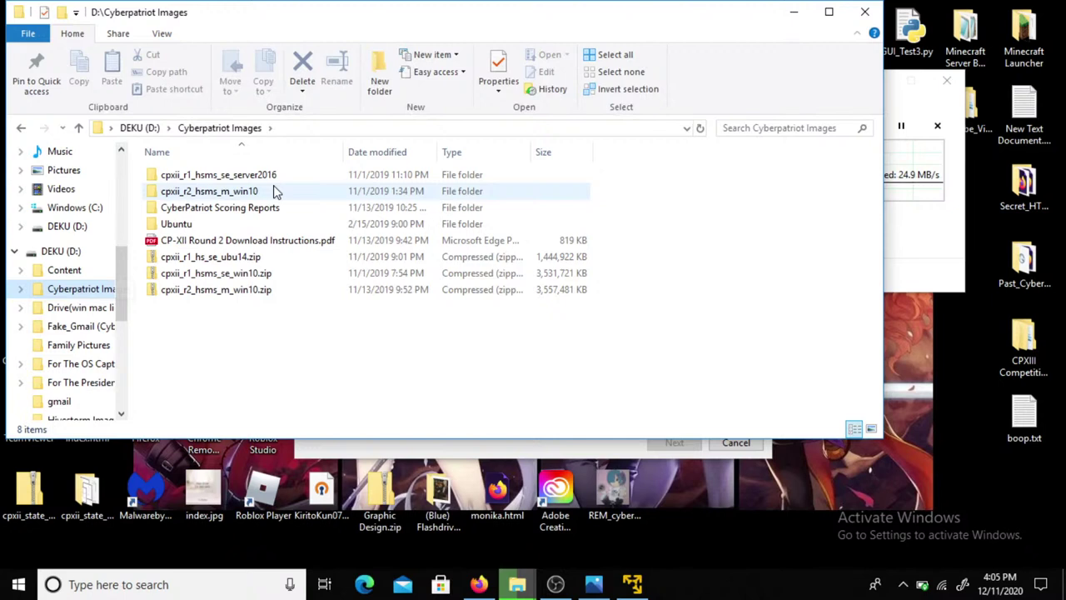
left_click(81, 363)
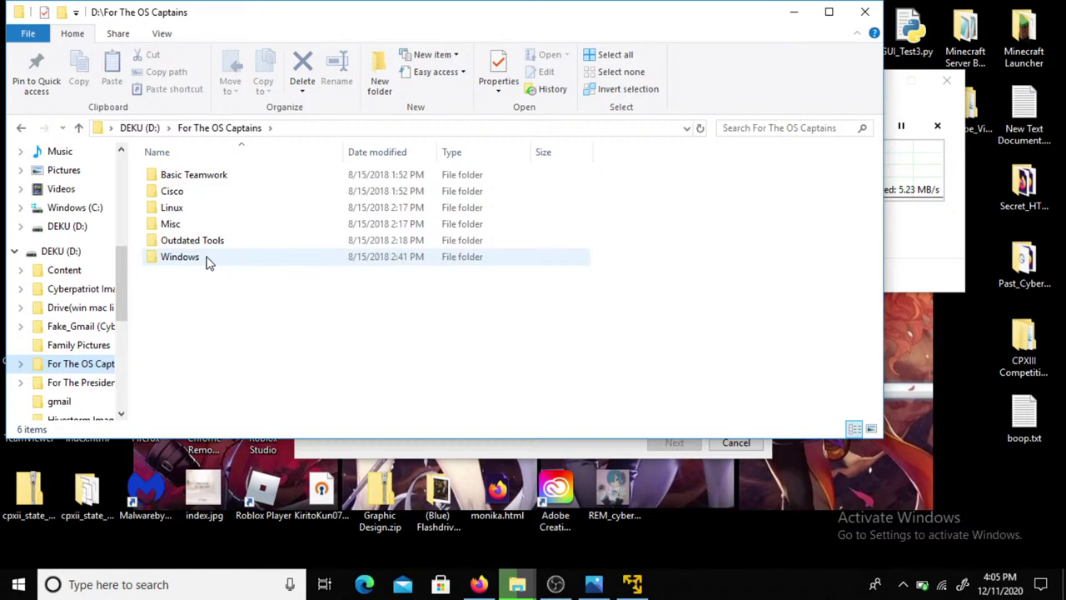
double_click(208, 260)
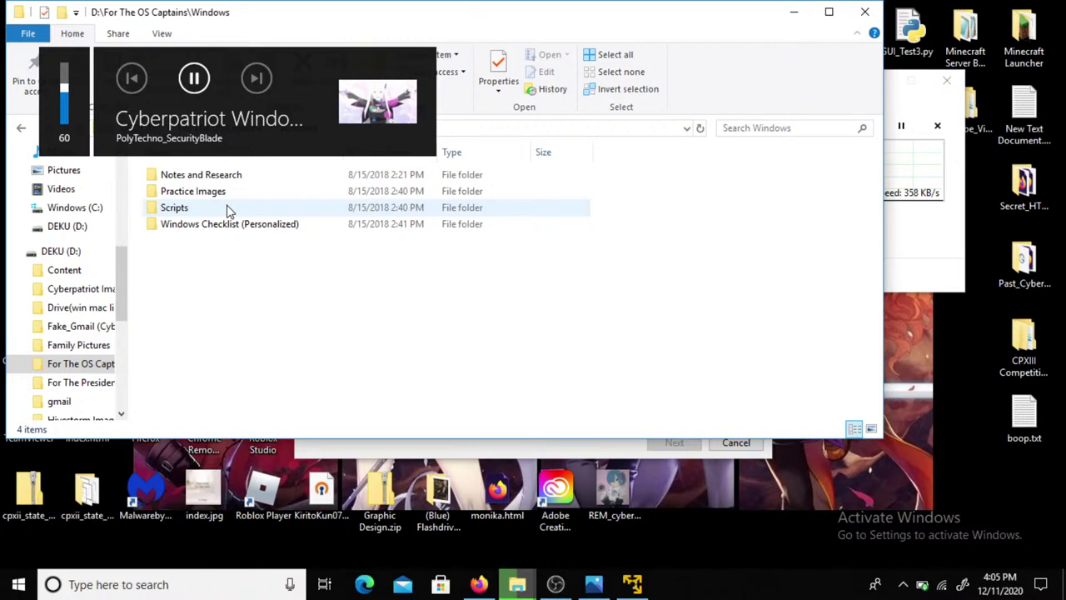
double_click(229, 223)
right_click(233, 193)
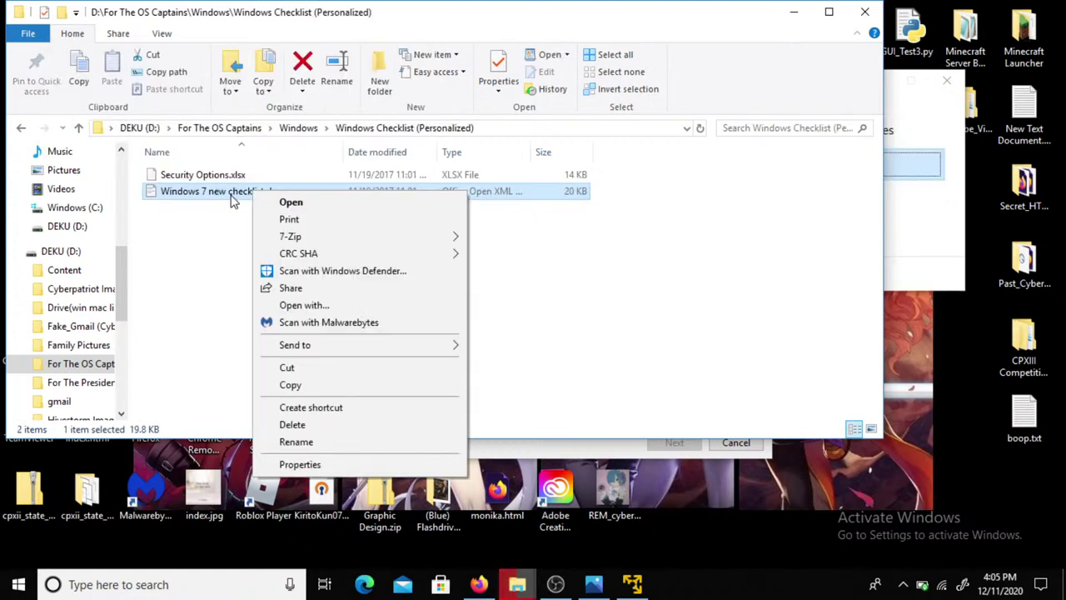
left_click(517, 584)
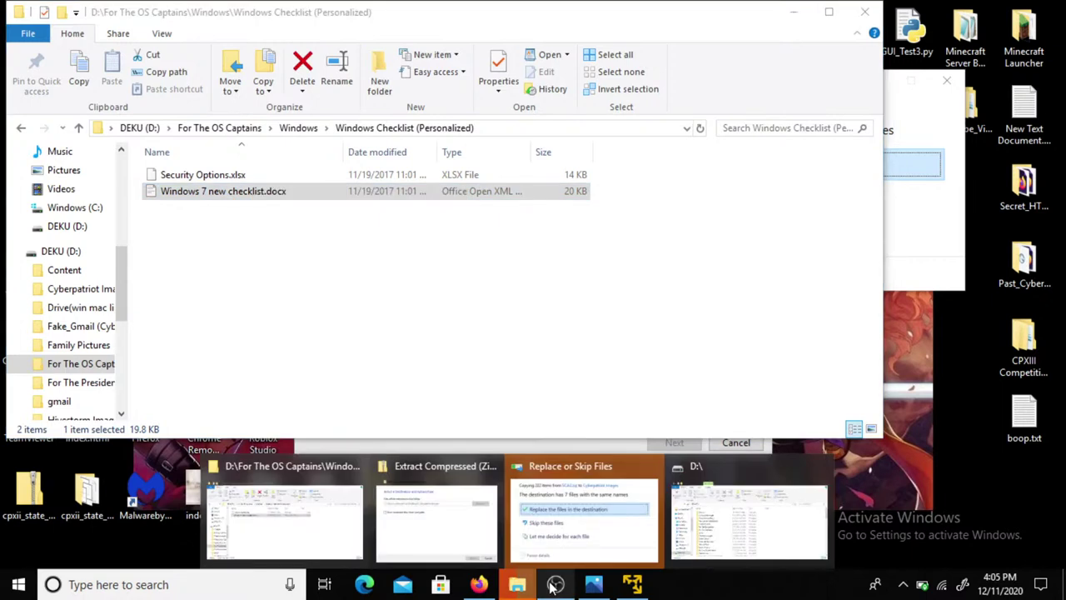
Step: Replace the seven same-named files in the destination and minimize the copy progress window
left_click(583, 512)
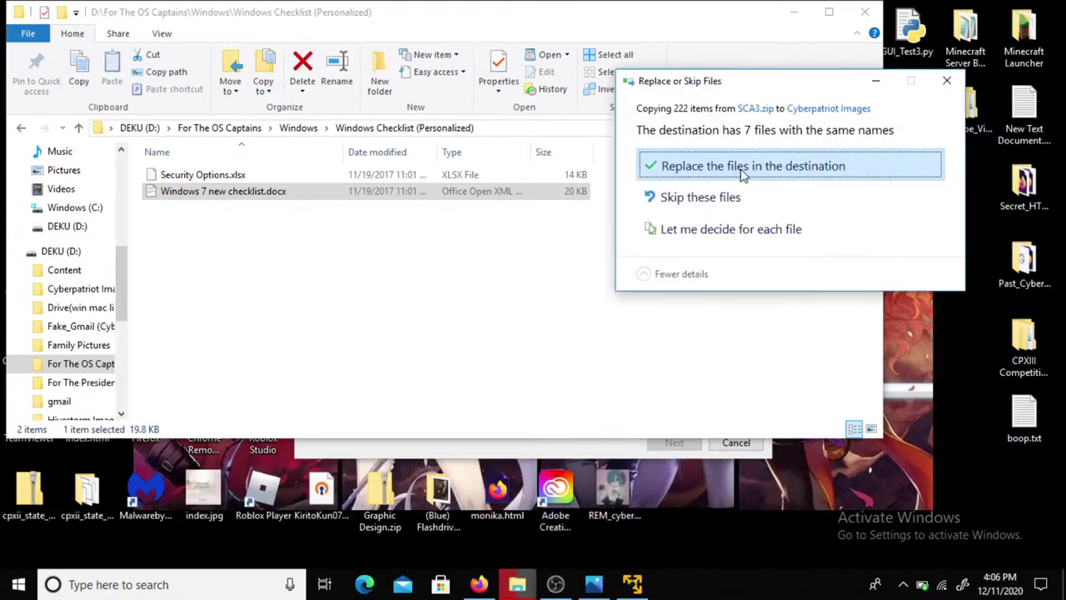
left_click(743, 170)
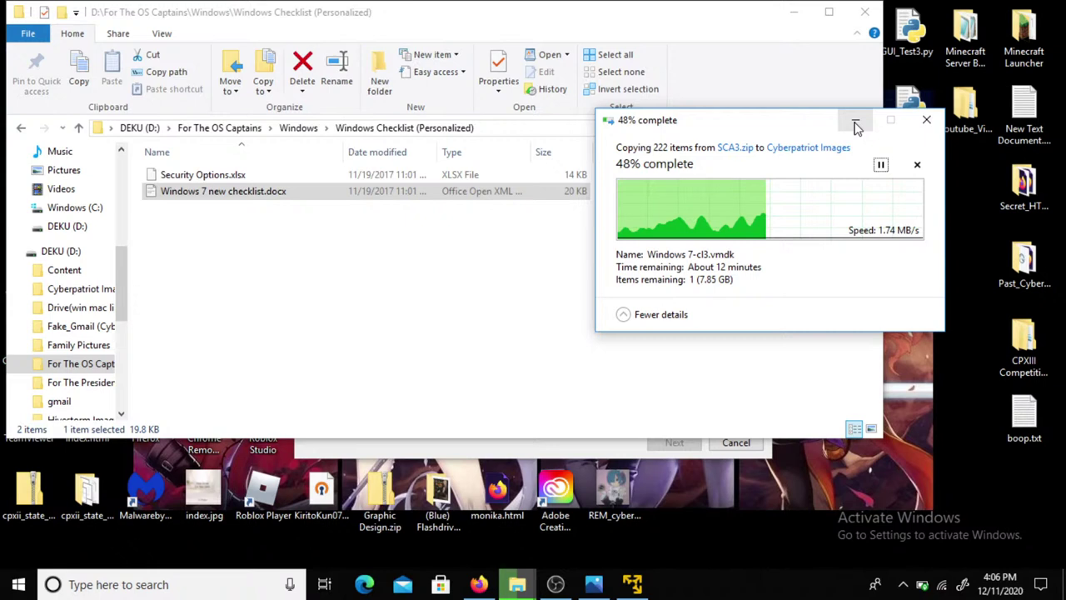
left_click(856, 126)
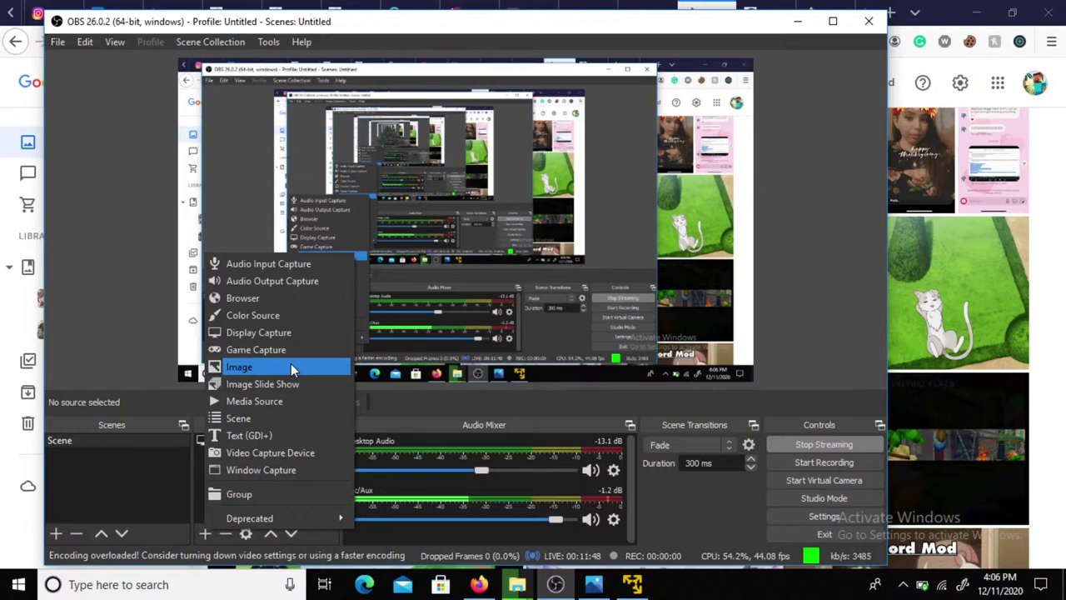
Step: Add an Image source showing IMG_0868.PNG from Kahoot Pictures to the OBS scene
left_click(290, 366)
key("Return")
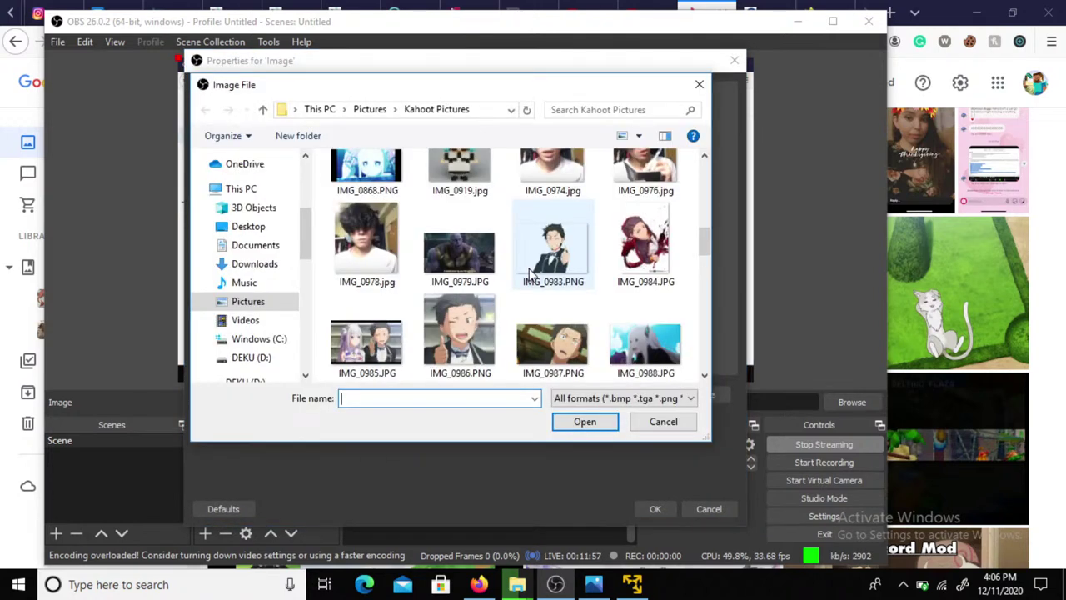
scroll(529, 273, "down", 5)
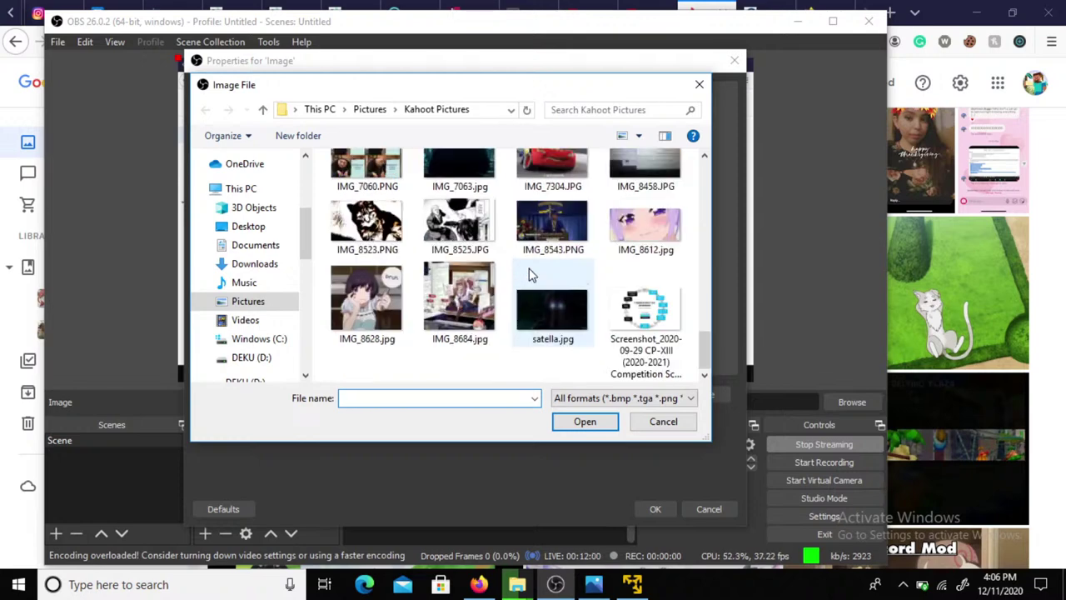
scroll(530, 275, "up", 5)
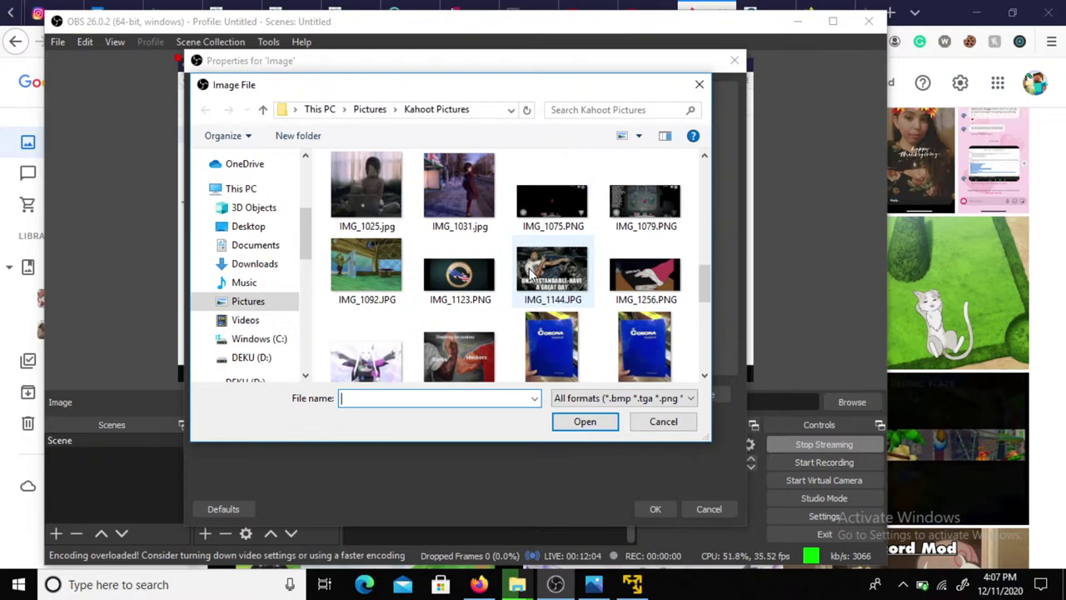
scroll(530, 275, "up", 3)
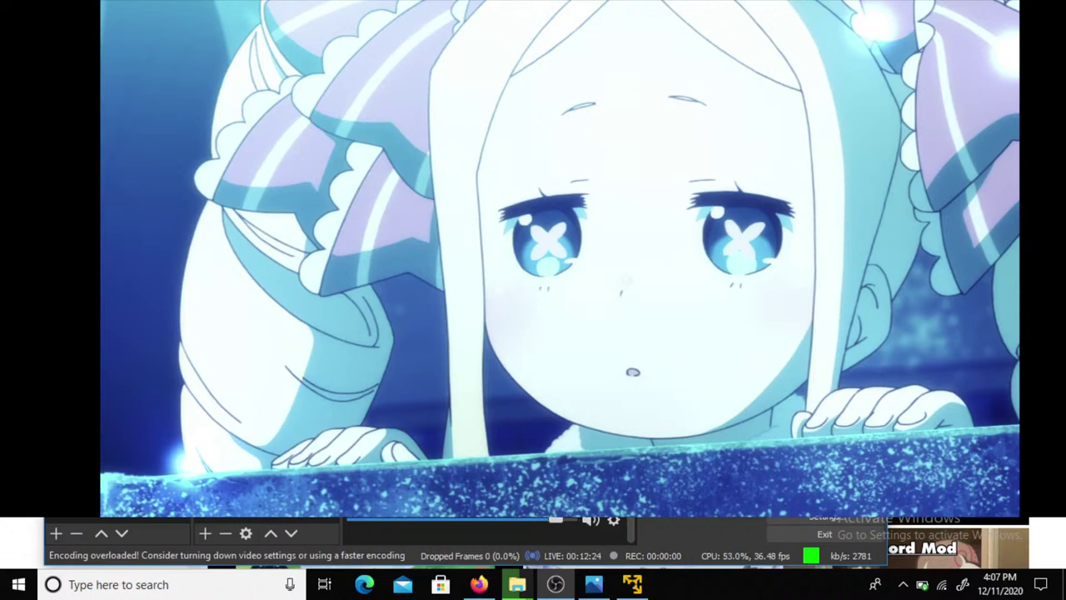
Step: Put away OBS and the Google Photos browser so the checklist folder is in front
left_click(556, 584)
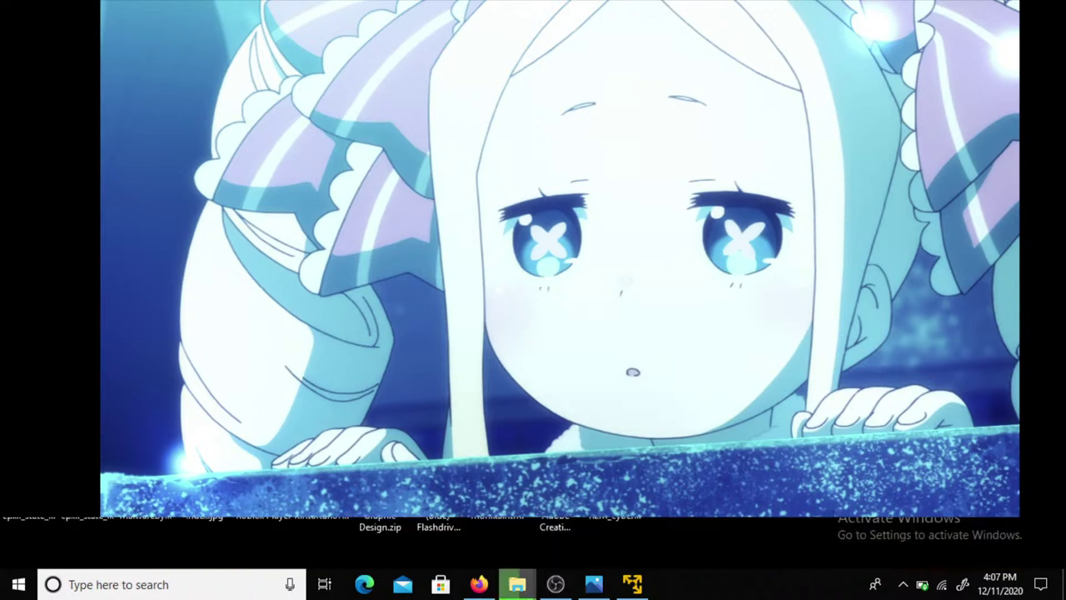
left_click(555, 584)
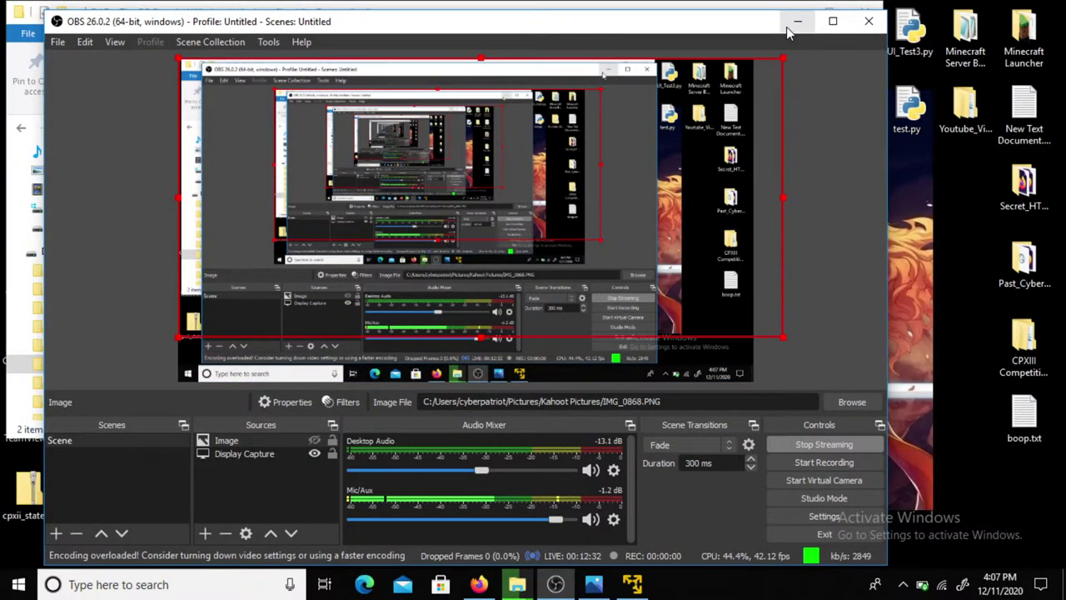
left_click(479, 584)
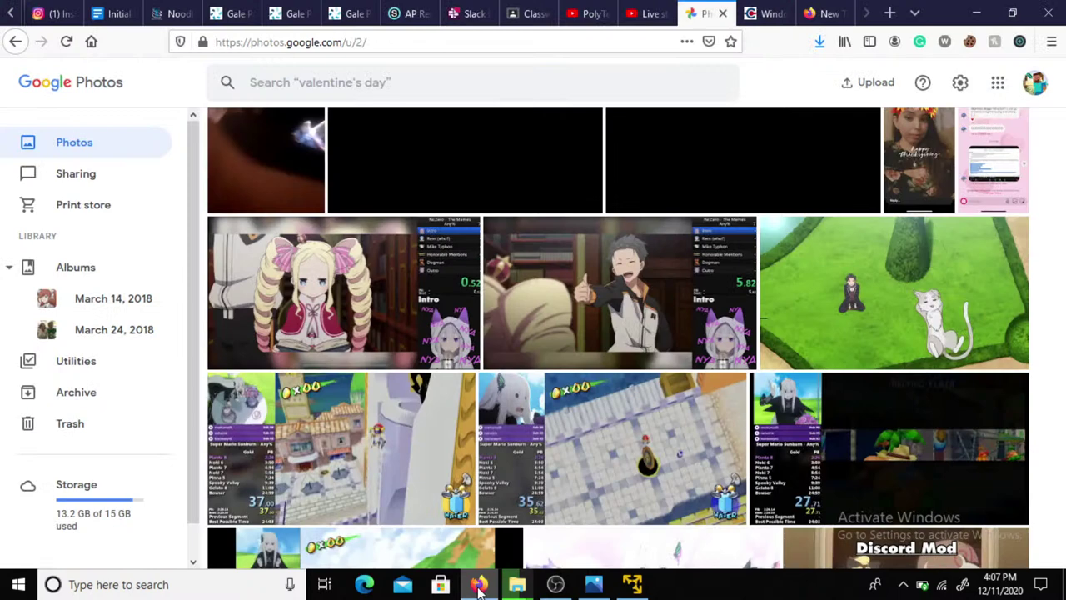
left_click(479, 584)
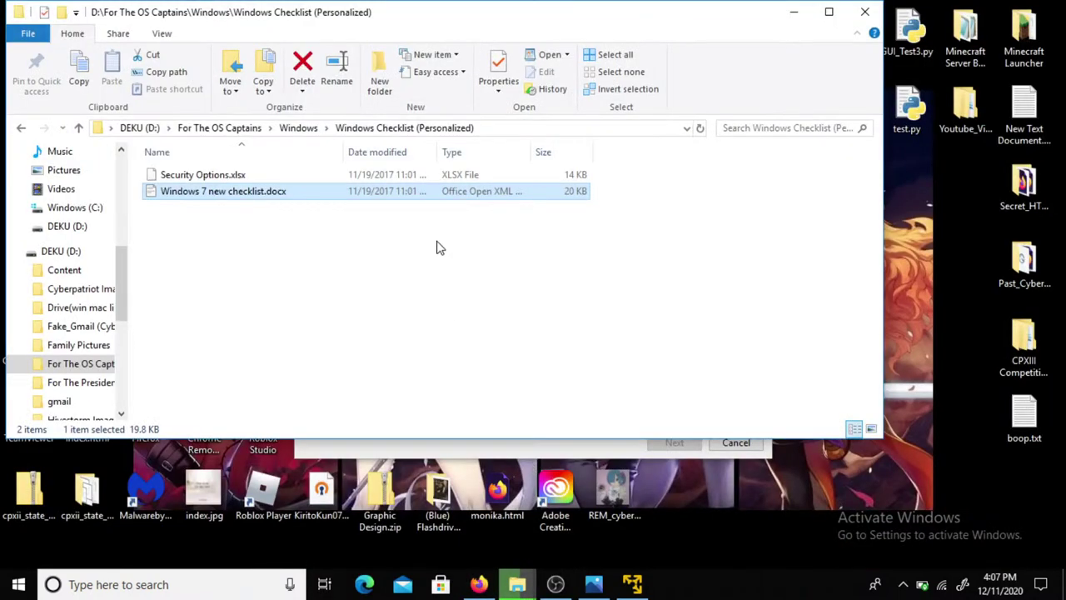
Step: Open Windows 7 new checklist.docx in WordPad and scroll through its password and policy sections
double_click(384, 195)
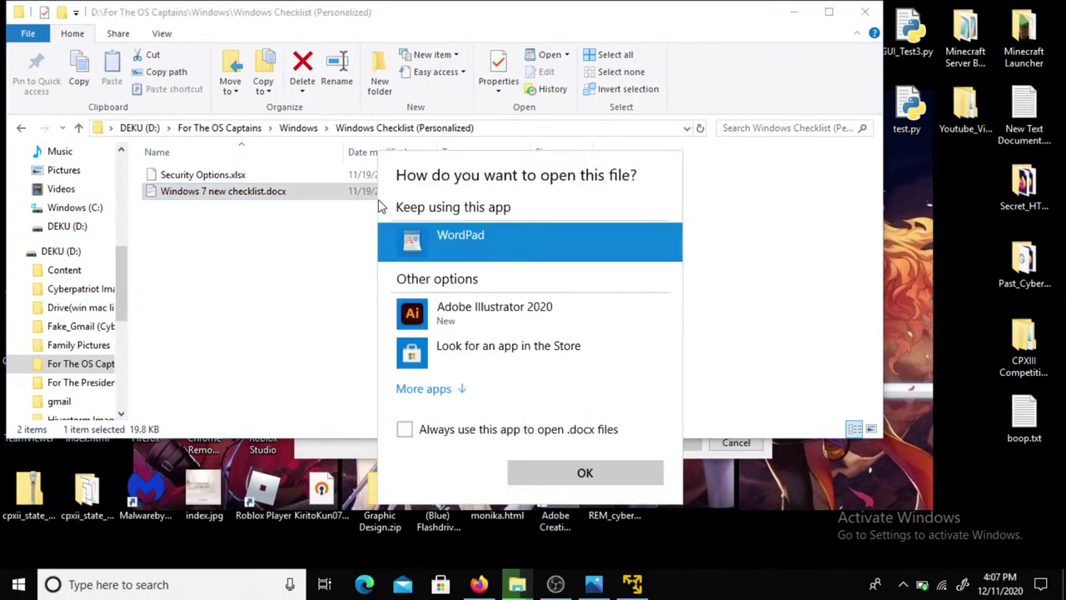
double_click(602, 226)
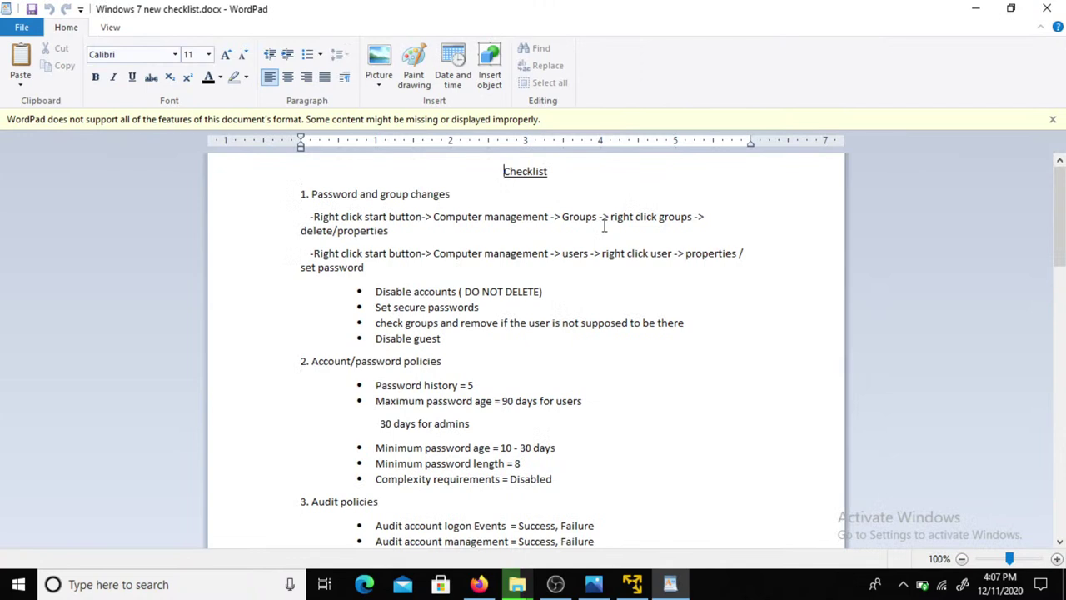
scroll(605, 225, "down", 1)
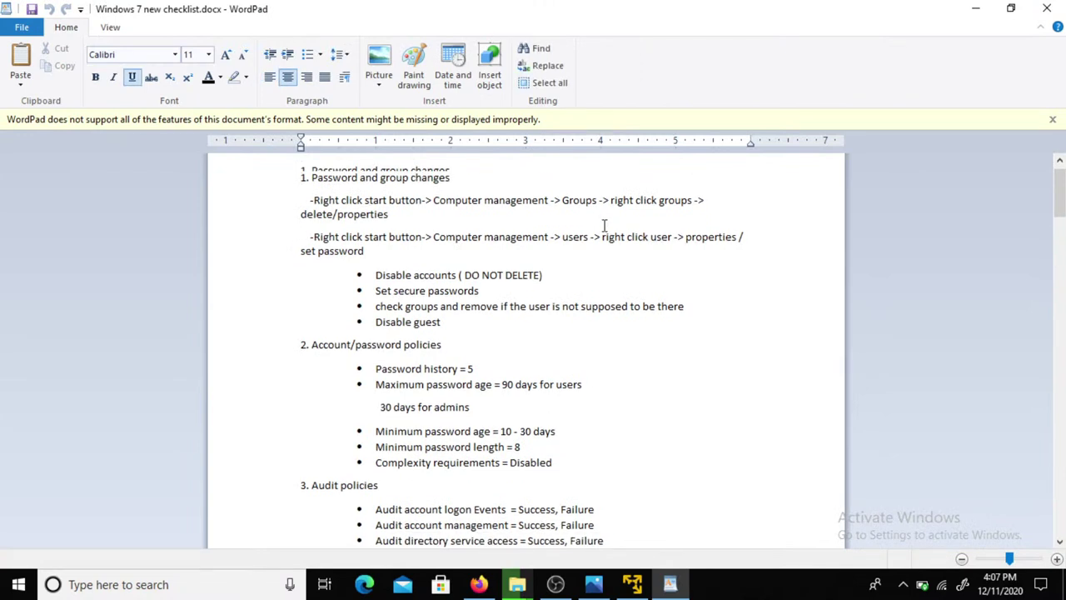
scroll(605, 225, "up", 1)
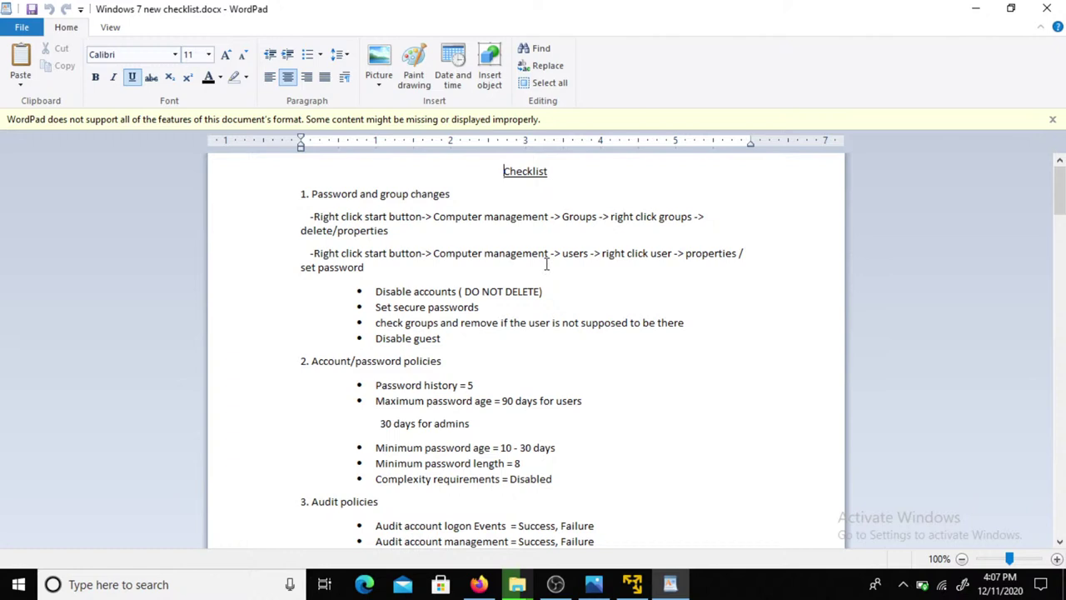
scroll(546, 264, "down", 2)
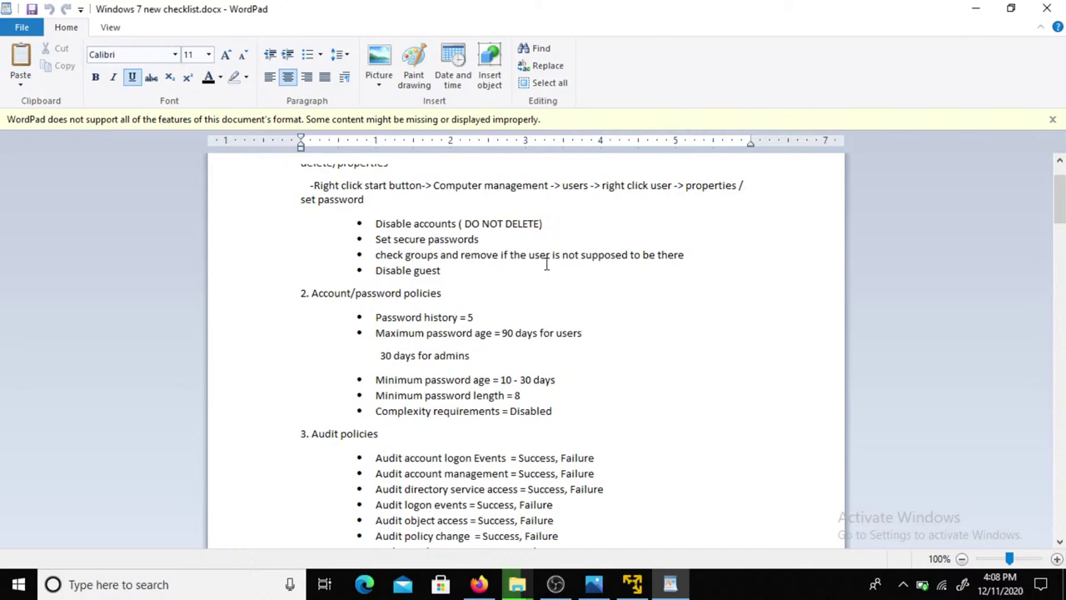
left_click(479, 584)
Step: On the YouTube Studio livestream, type 'hey guy' into live chat, then return to WordPad
left_click(587, 14)
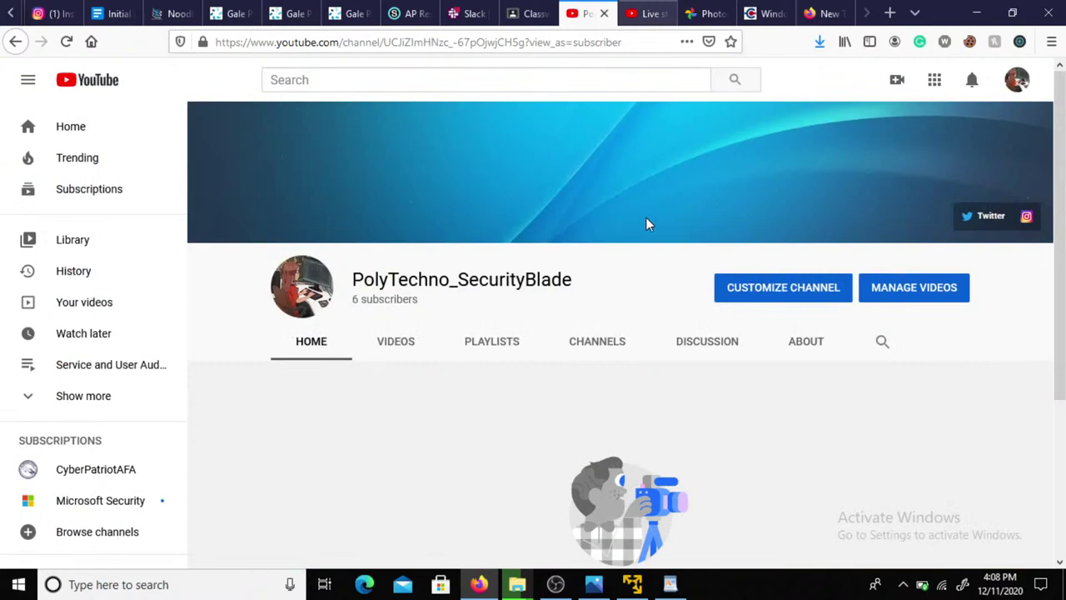
key("ctrl+Tab")
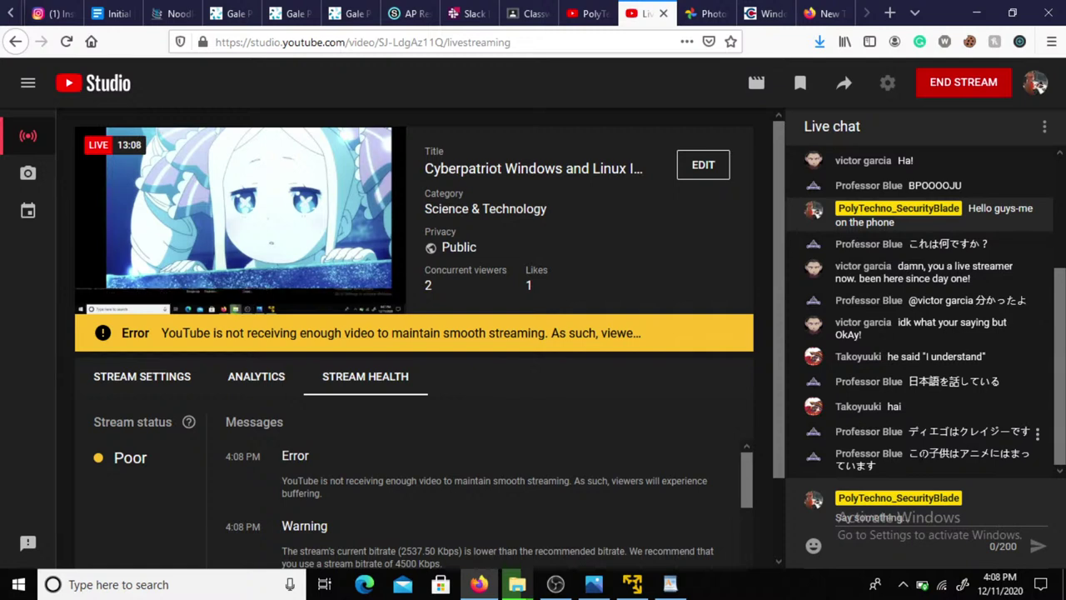
left_click(842, 516)
type("hey guy")
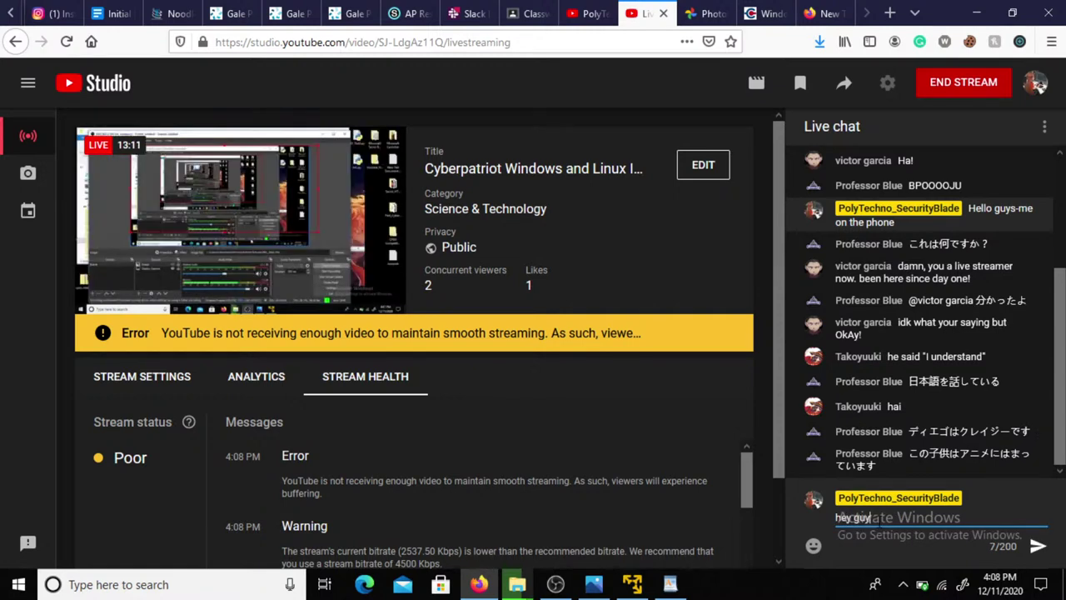
key("alt+Tab")
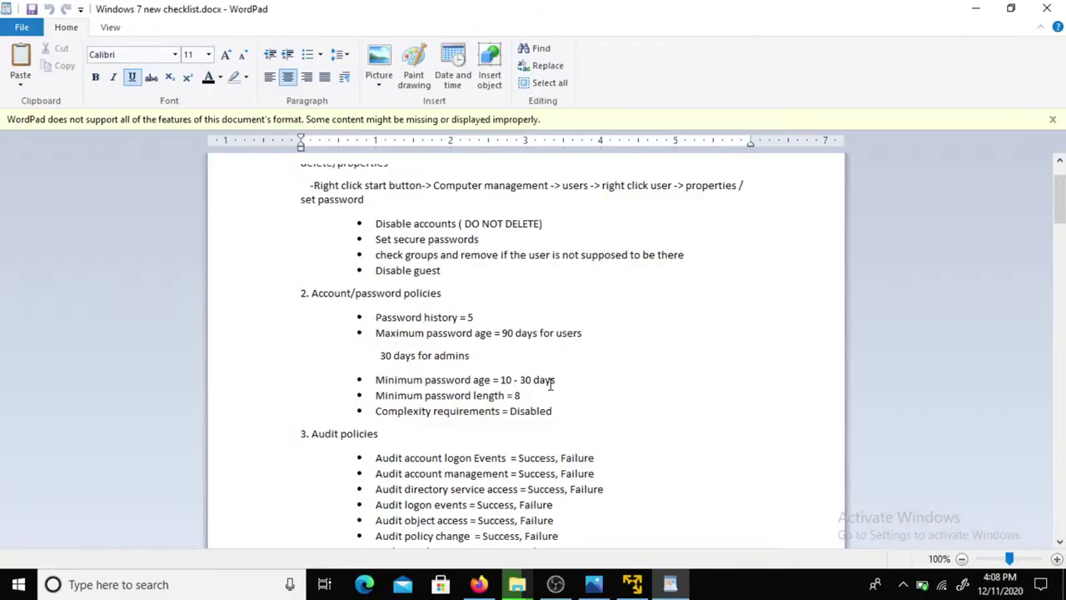
Step: Scroll through the WordPad checklist and place the cursor on its first instruction line
scroll(441, 396, "up", 3)
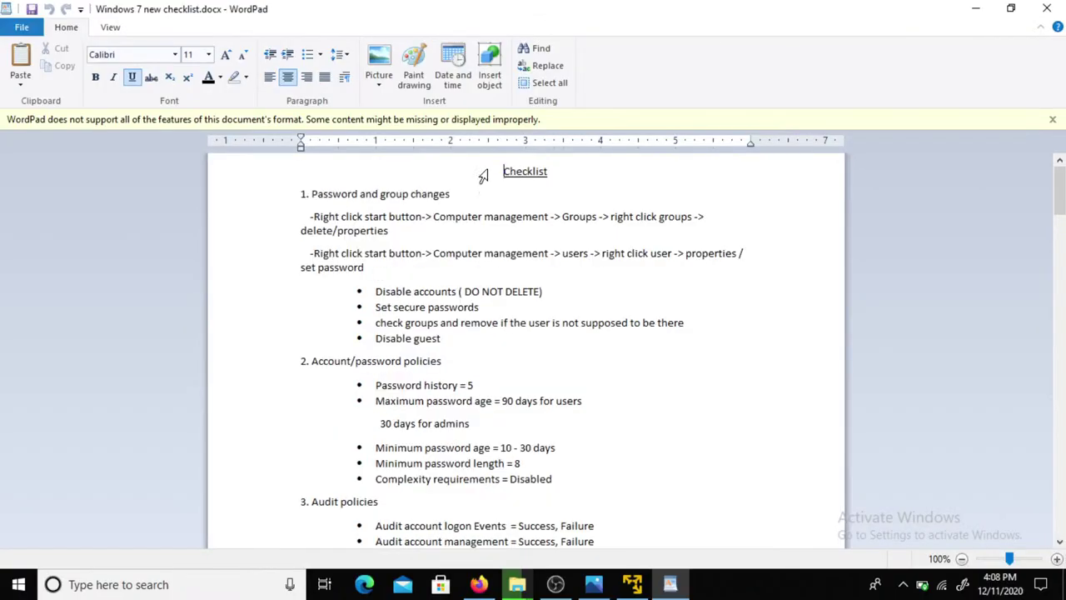
scroll(465, 218, "down", 3)
scroll(465, 218, "down", 4)
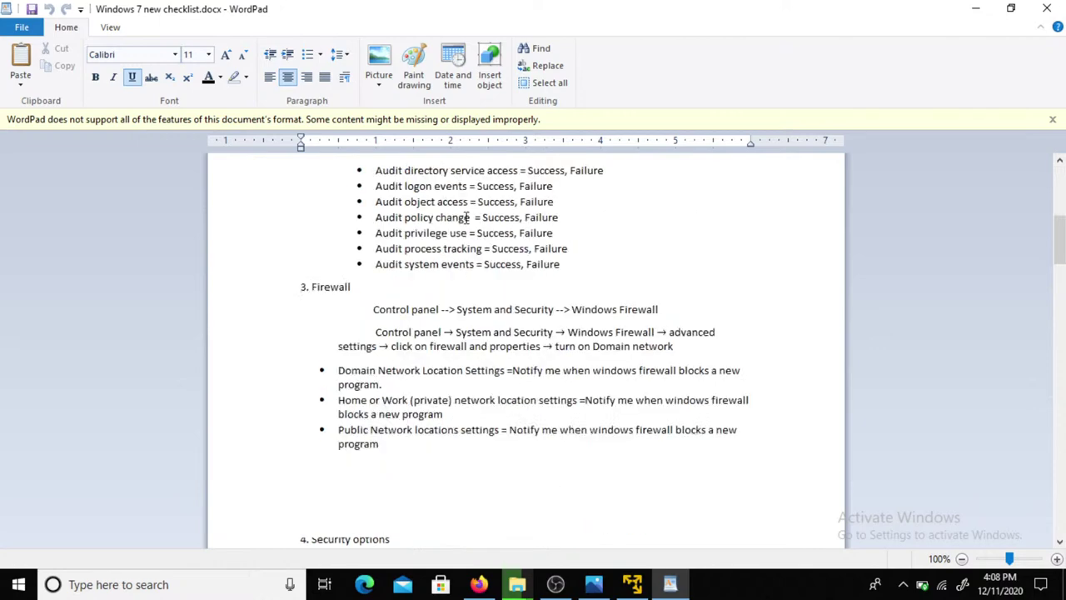
scroll(466, 217, "down", 2)
scroll(466, 217, "up", 8)
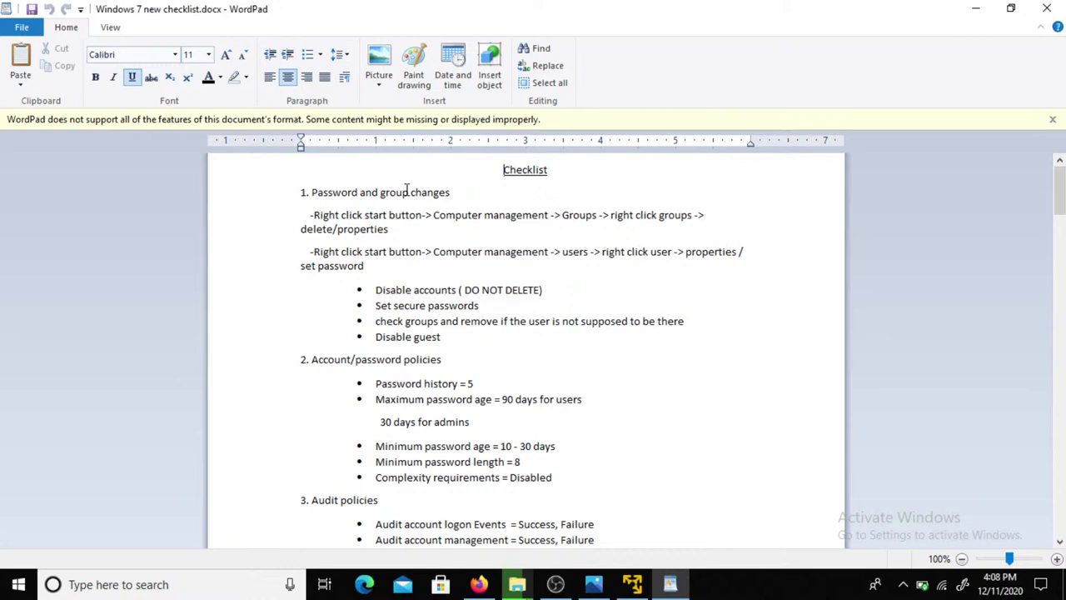
left_click(383, 215)
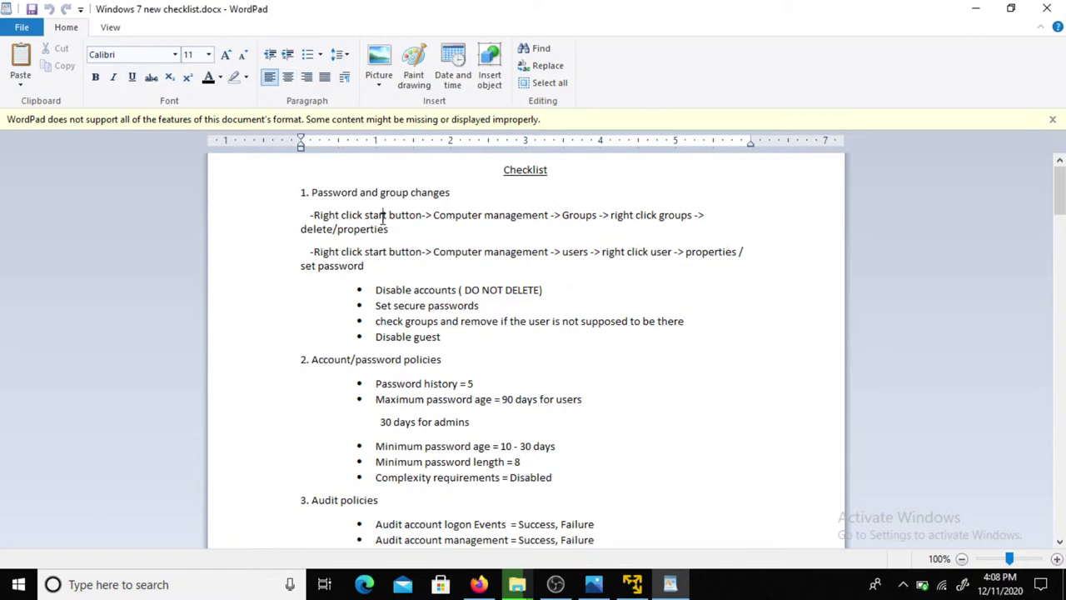
Step: Launch Computer Management from the Start button's right-click menu
key("super")
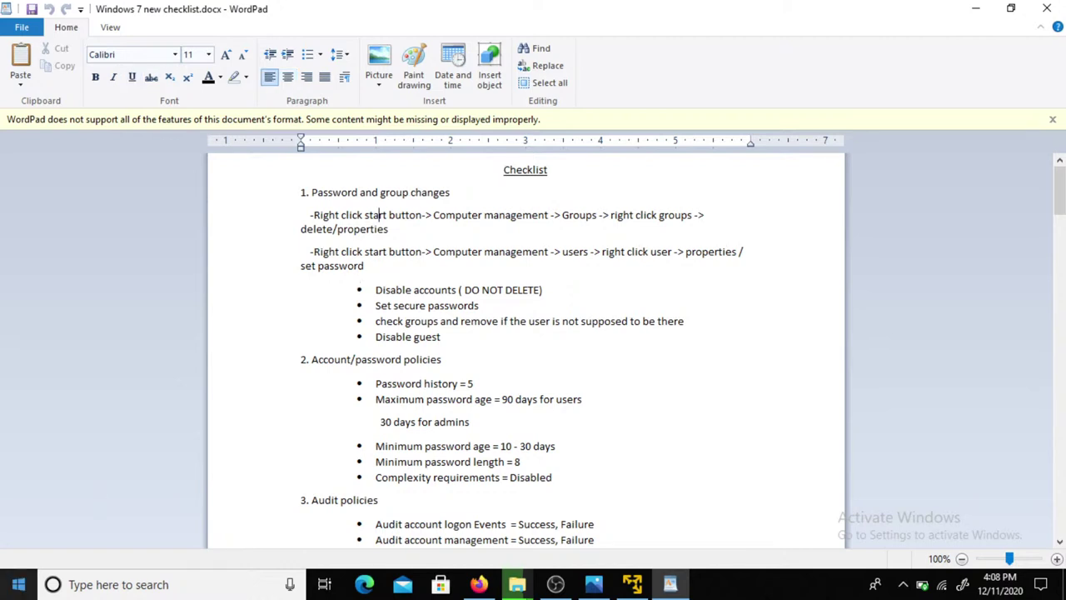
right_click(19, 584)
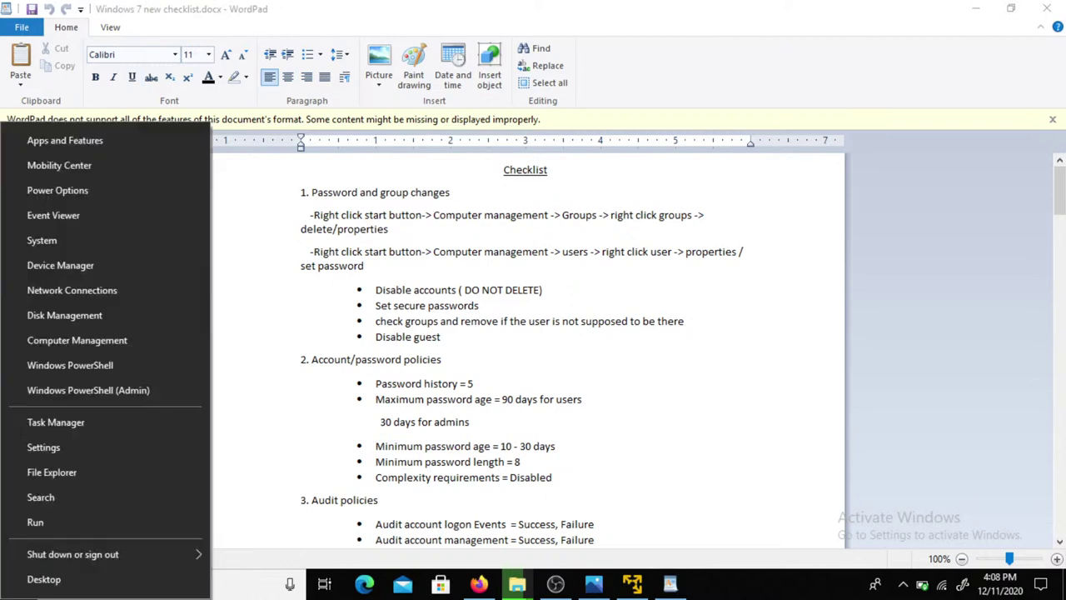
left_click(123, 338)
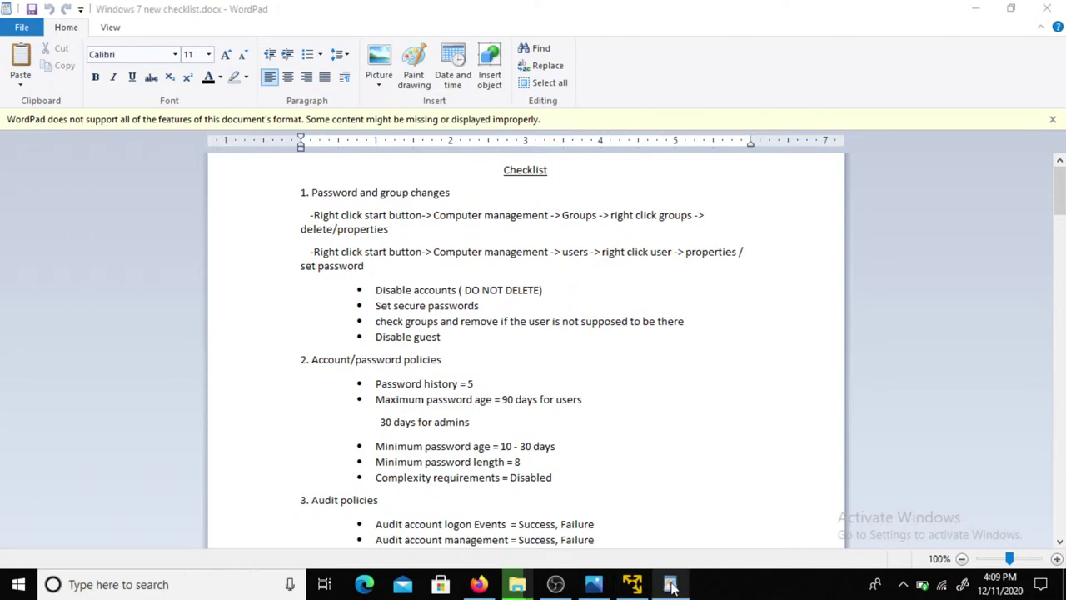
Step: Close the VMware Player window from its taskbar preview and switch to the browser
mouse_move(632, 583)
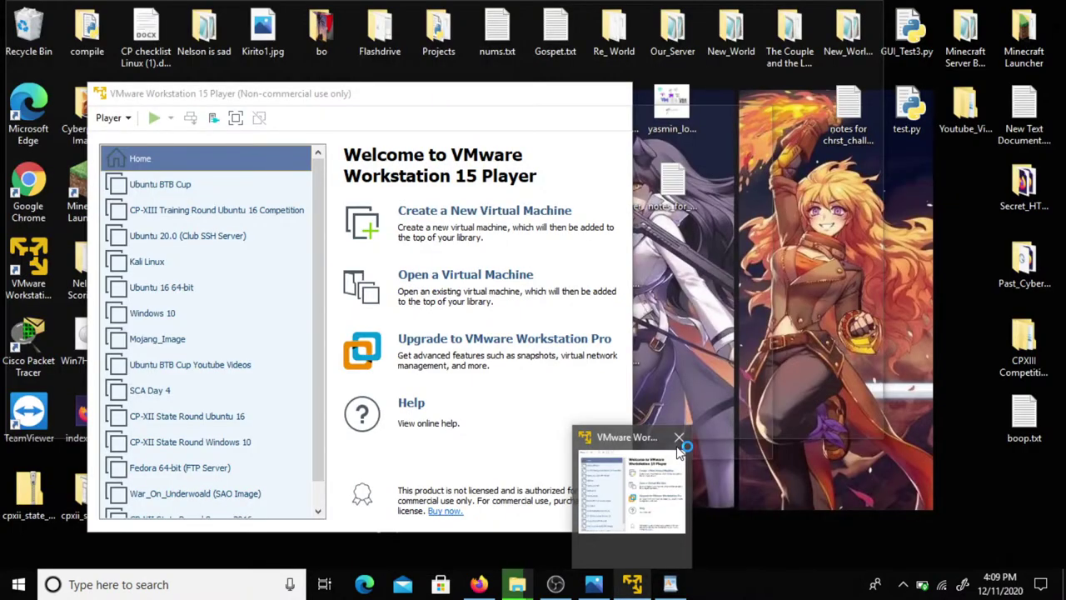
left_click(679, 438)
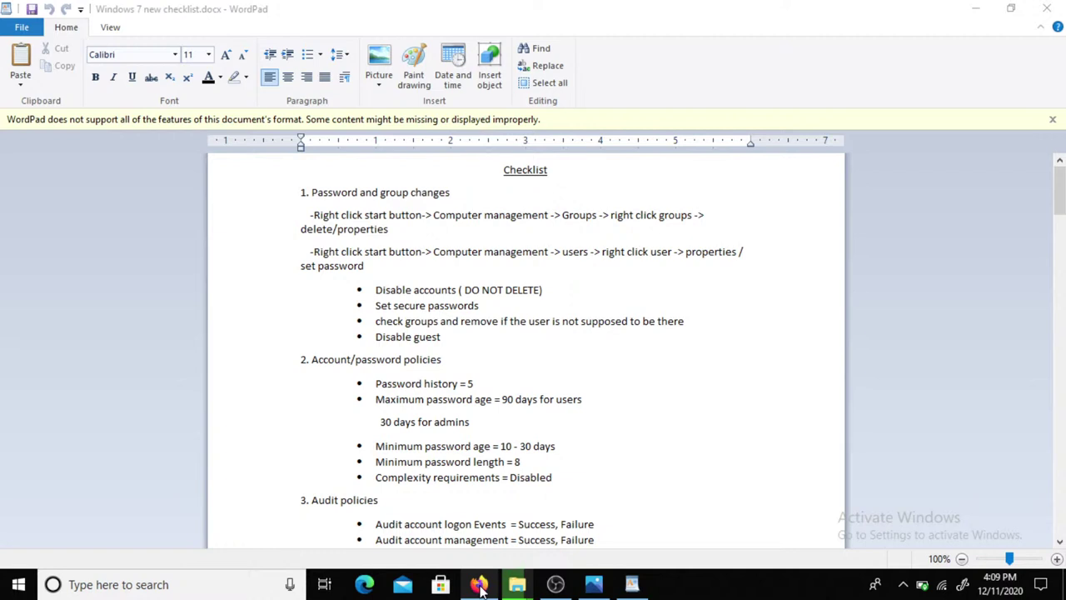
left_click(479, 584)
Step: Switch to a different YouTube account and play the Rezero YouTube Music playlist's first video
left_click(976, 76)
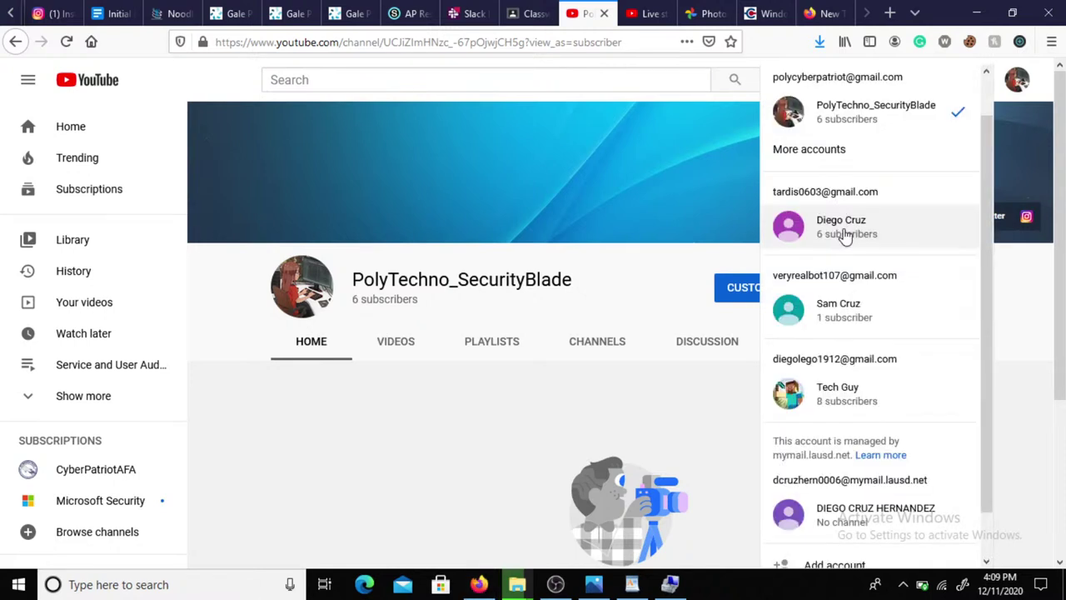
left_click(845, 230)
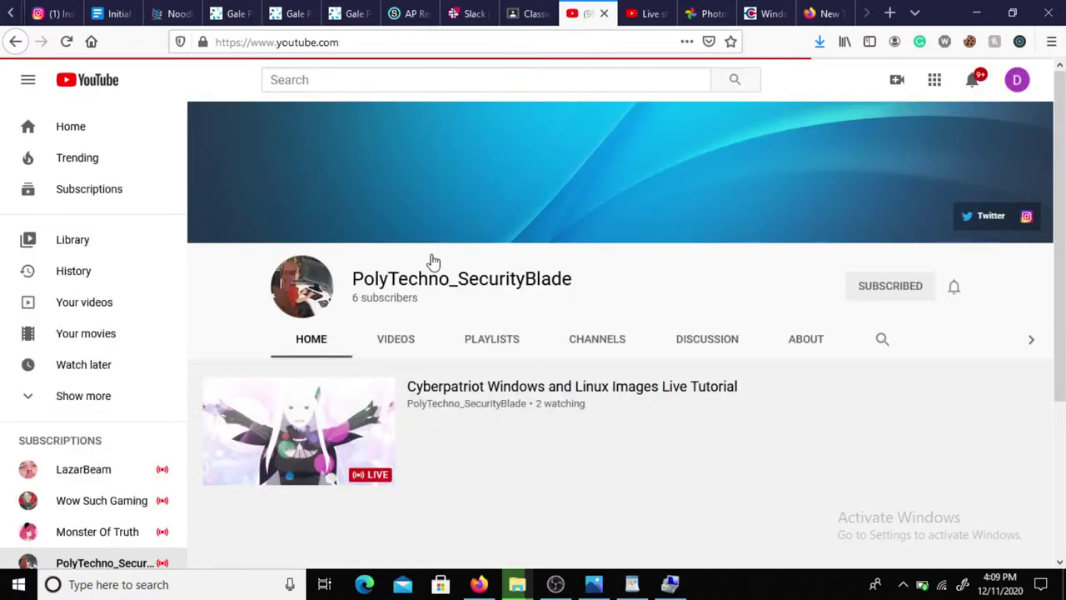
scroll(102, 372, "down", 3)
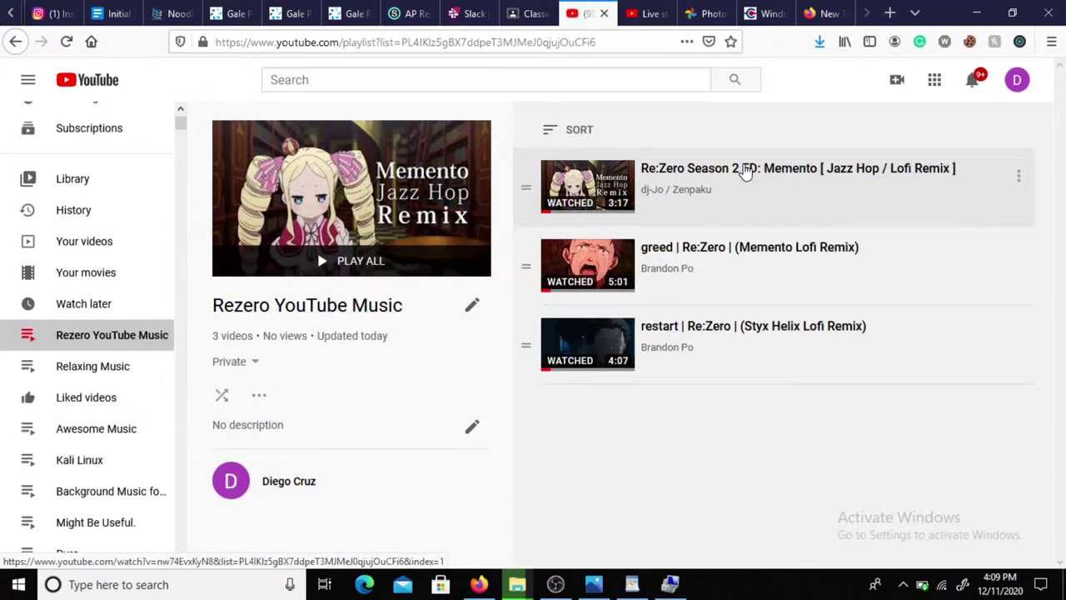
left_click(747, 171)
key("alt+Tab")
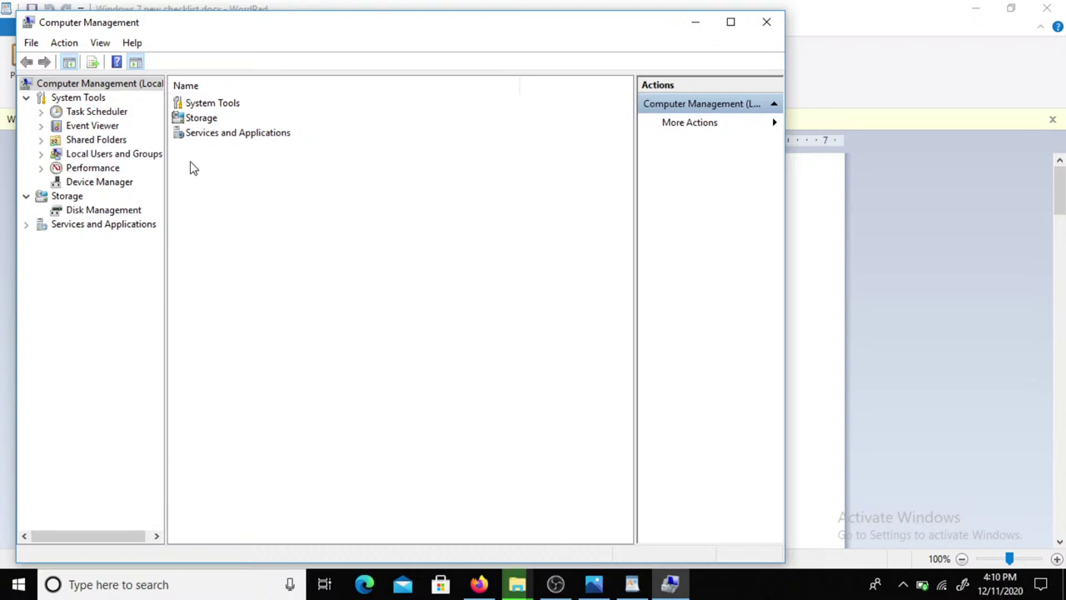
Step: Expand Local Users and Groups to list the local groups and reposition the window
left_click(177, 197)
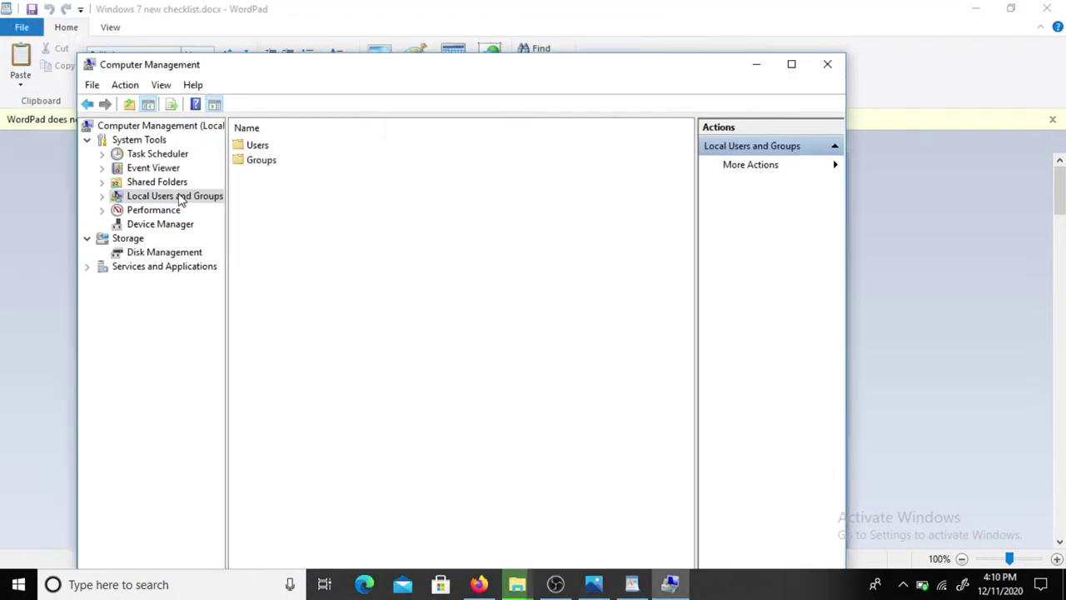
double_click(261, 159)
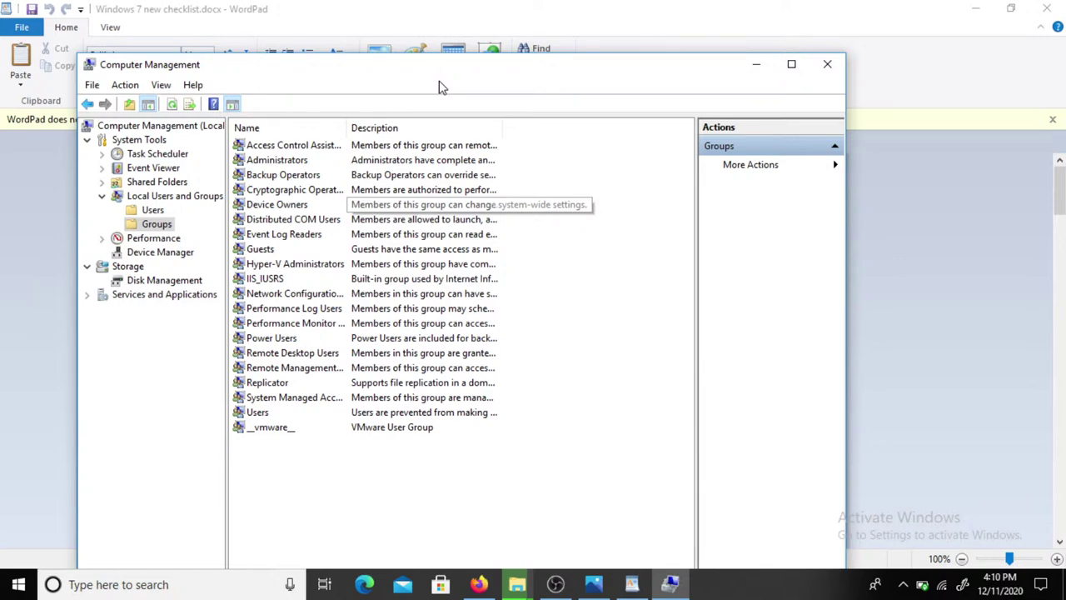
left_click_drag(441, 87, 580, 141)
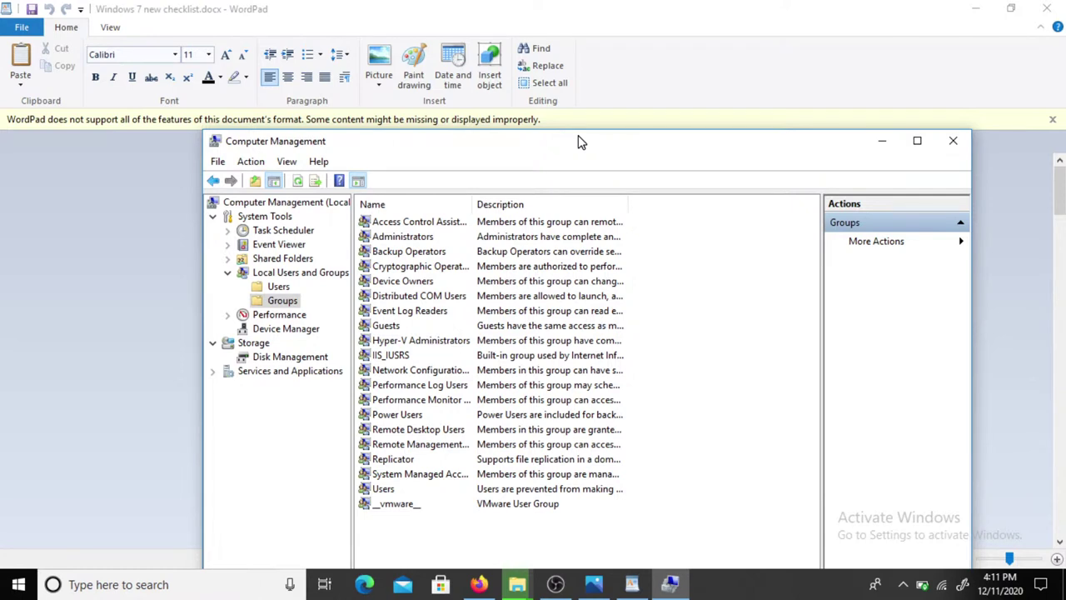
left_click_drag(580, 142, 548, 140)
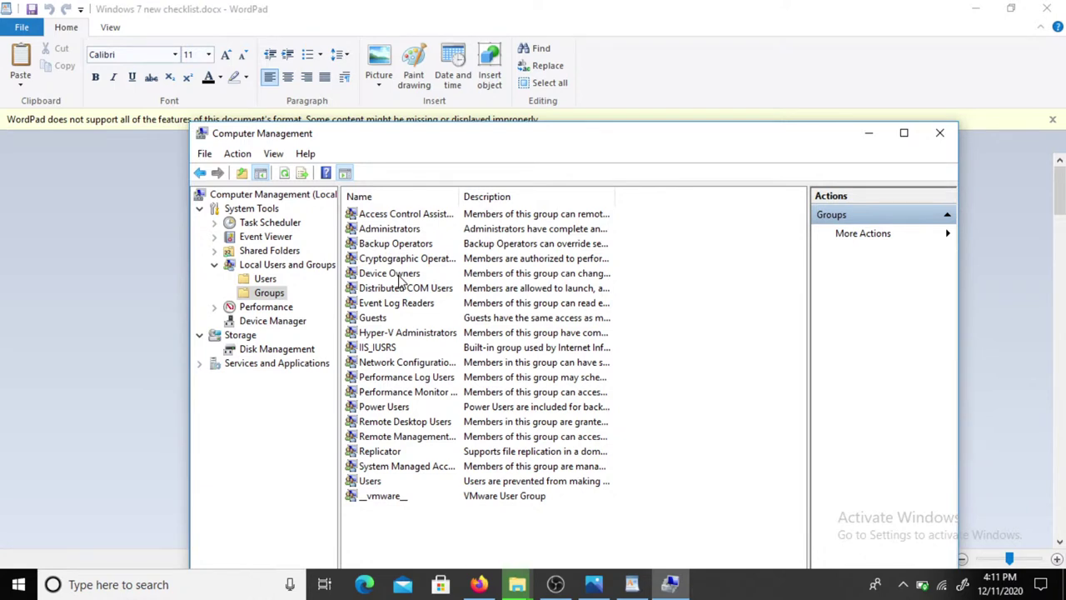
left_click(423, 214)
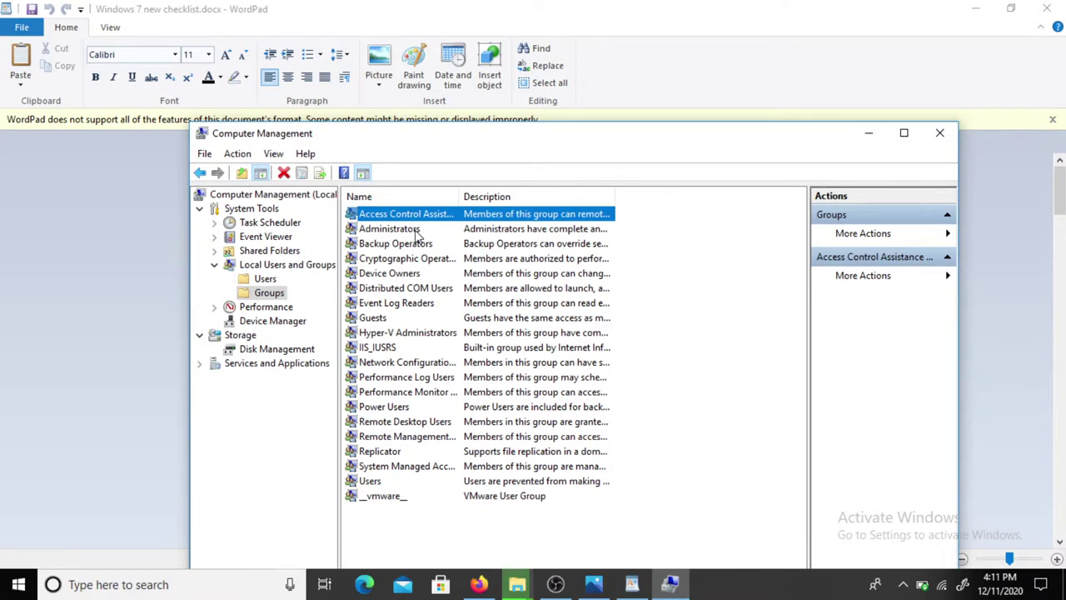
Step: Review members of Administrators, Remote Desktop Users and Users, then open Guests properties
double_click(391, 229)
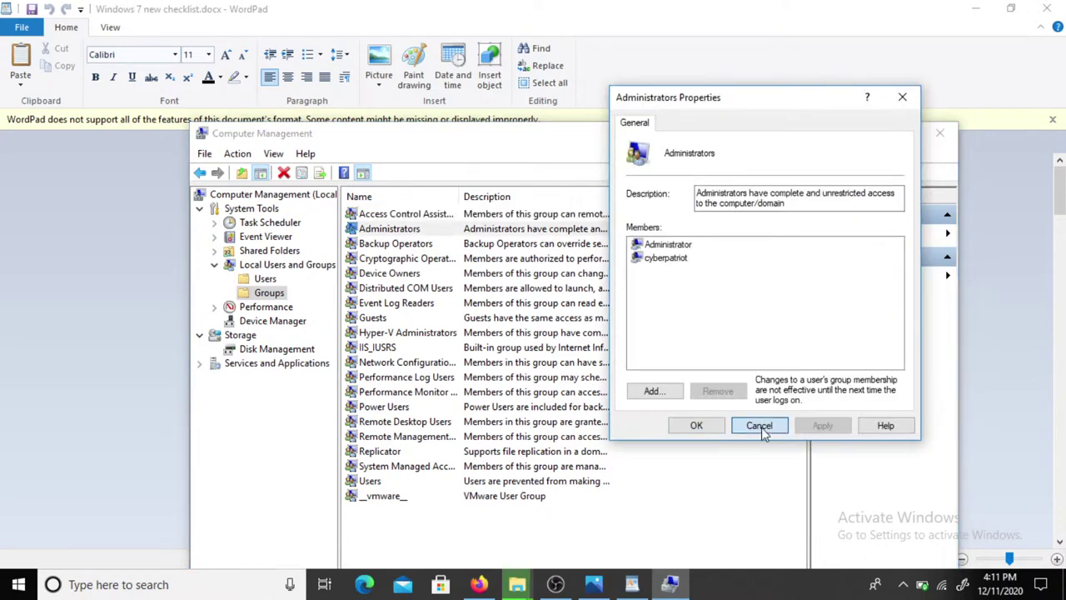
left_click(761, 427)
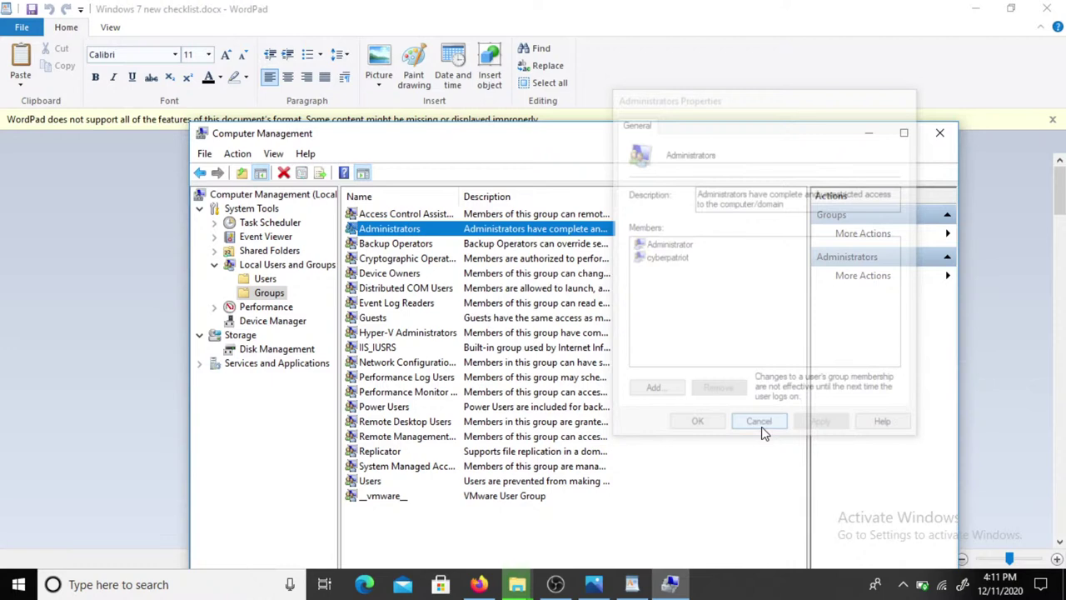
double_click(405, 421)
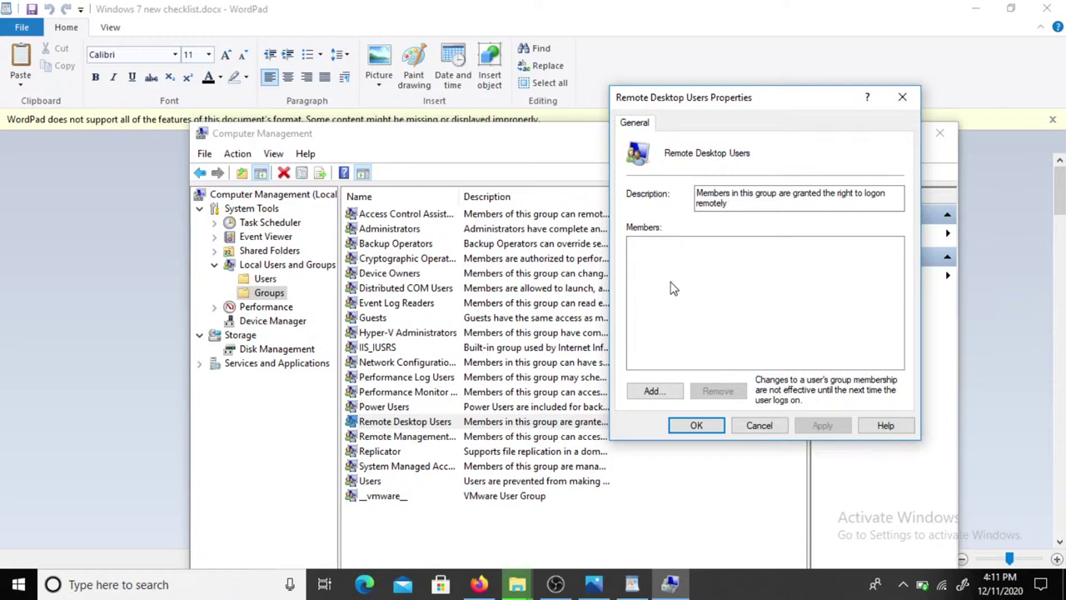
left_click_drag(688, 100, 642, 162)
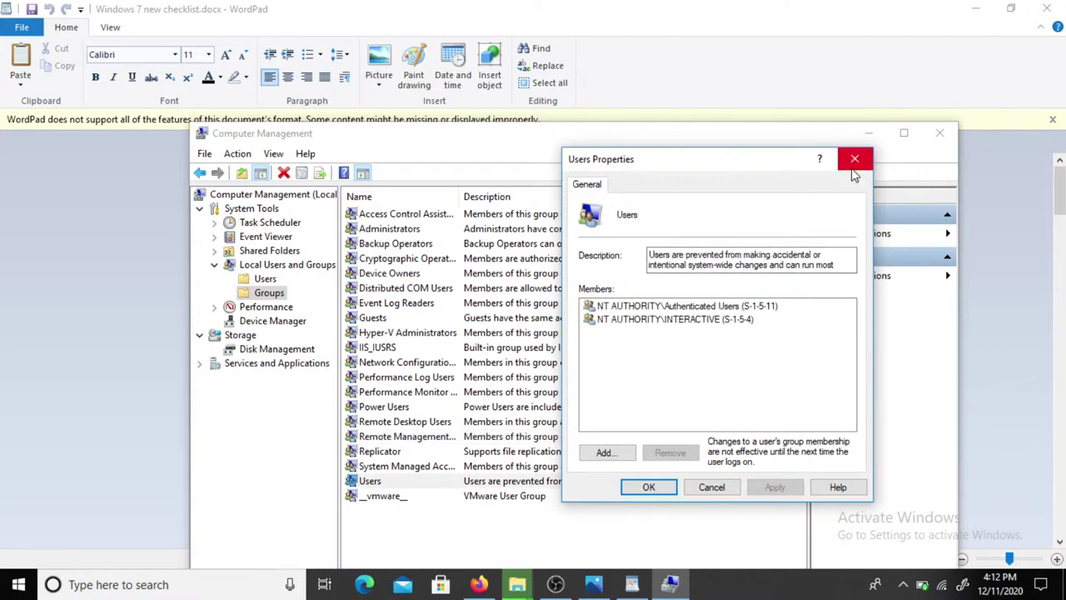
left_click(853, 163)
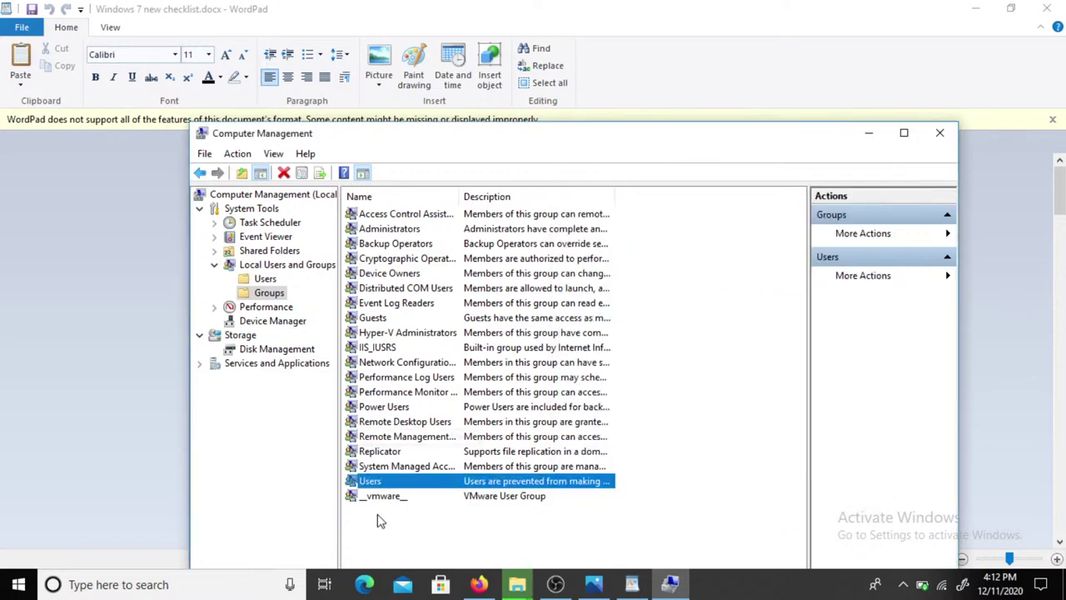
left_click(380, 497)
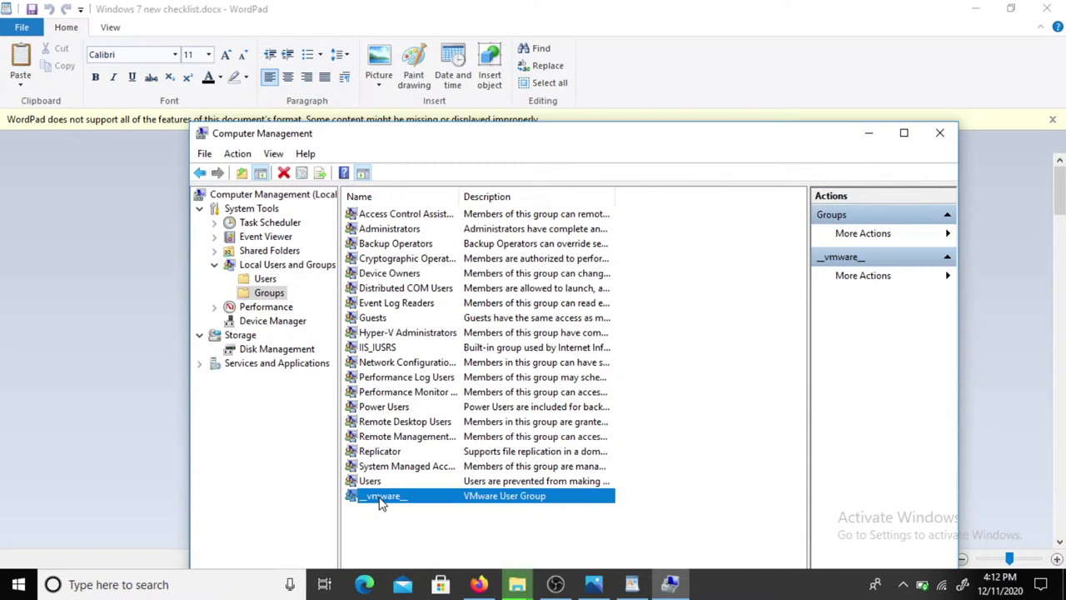
left_click(396, 288)
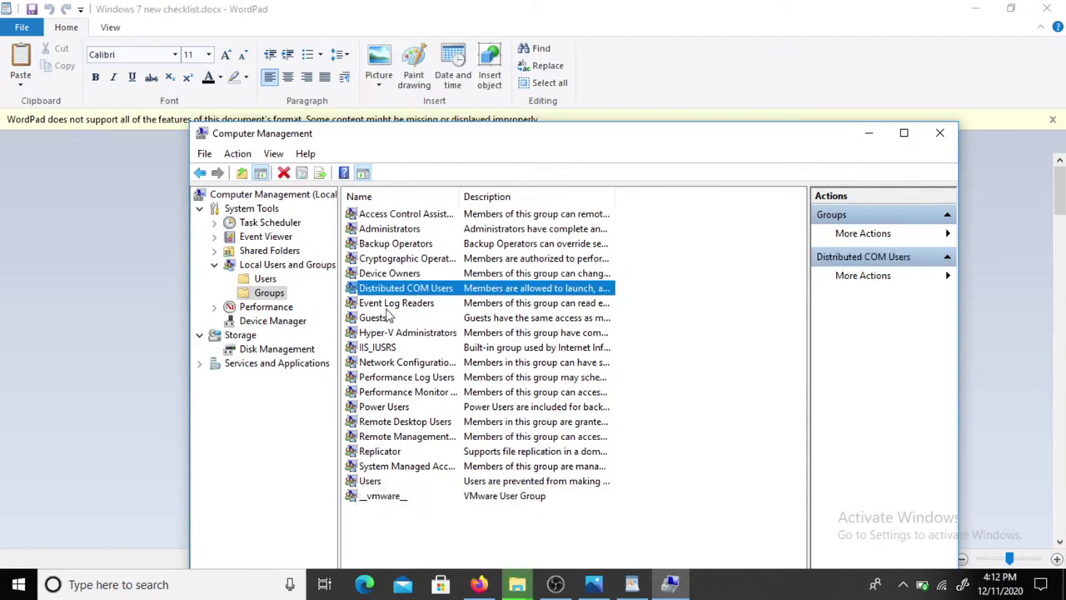
double_click(373, 318)
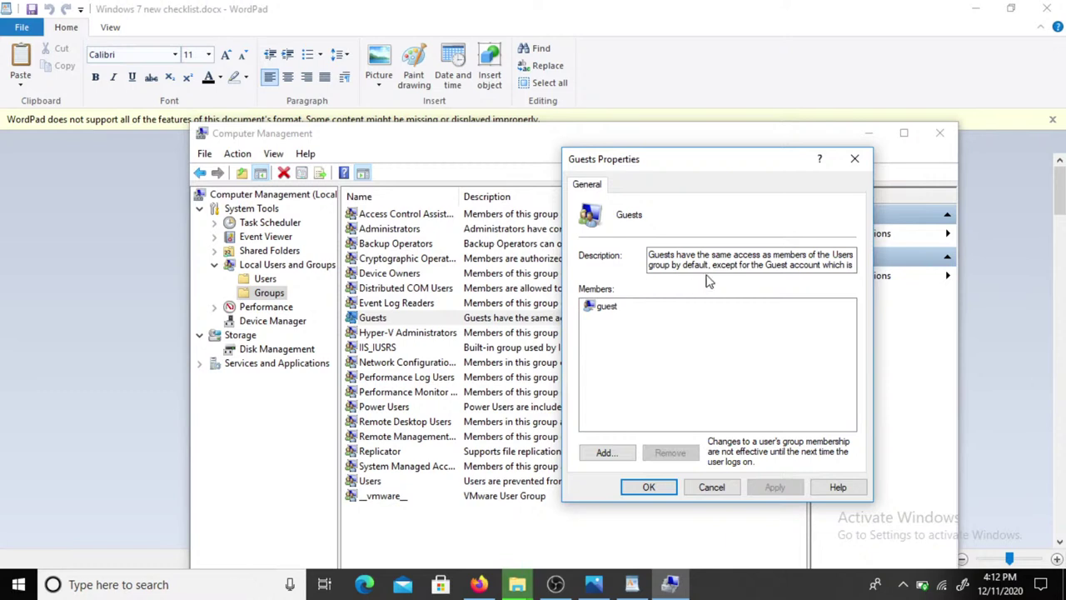
Step: Read the Guests description, close it, and reopen Guests properties with the guest member selected
left_click_drag(706, 265, 780, 269)
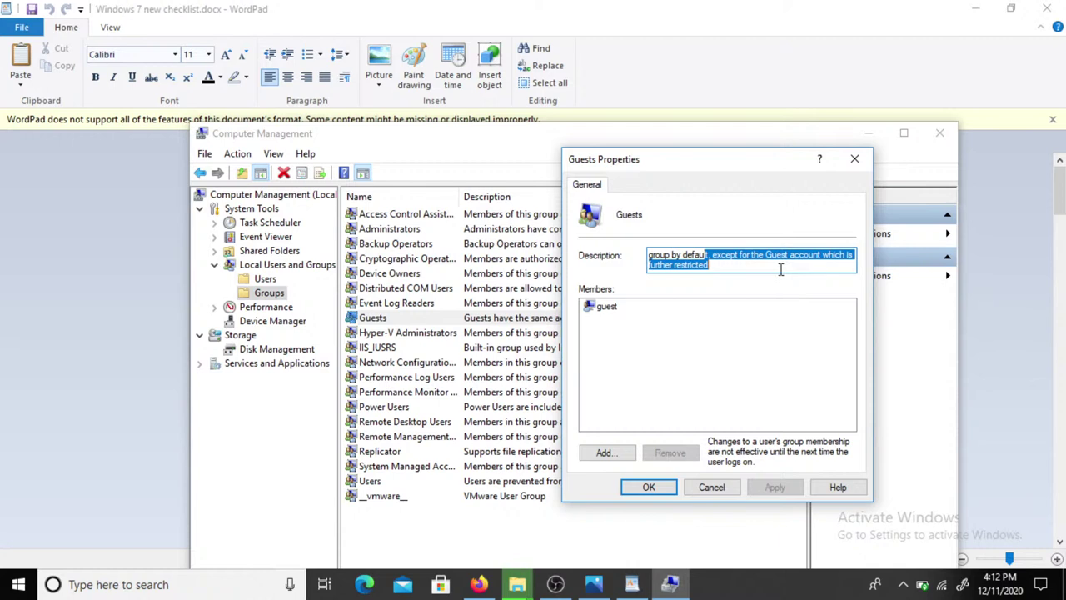
left_click(780, 269)
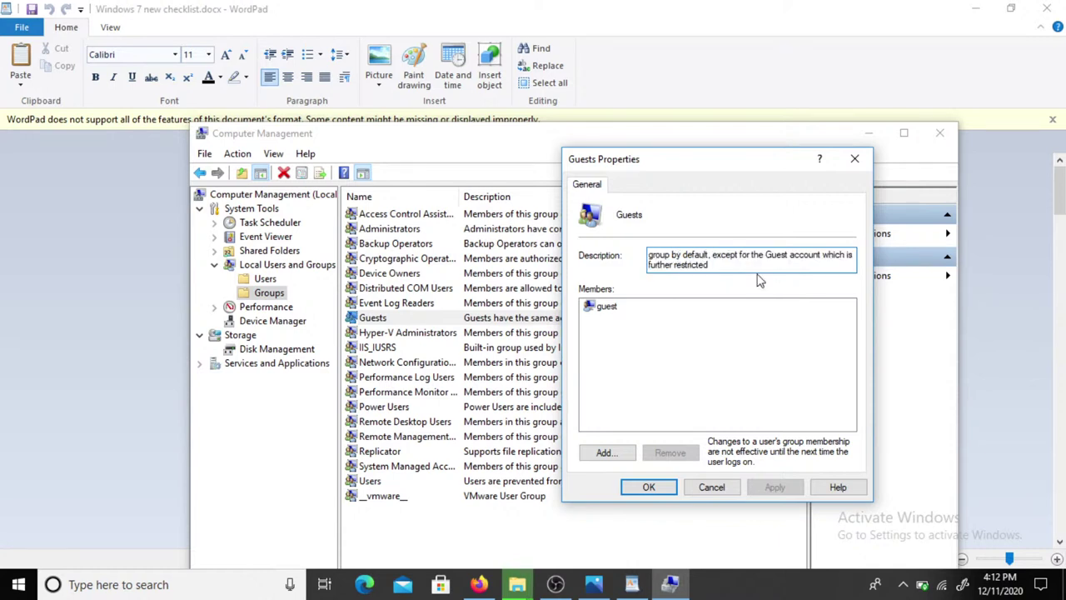
left_click(851, 168)
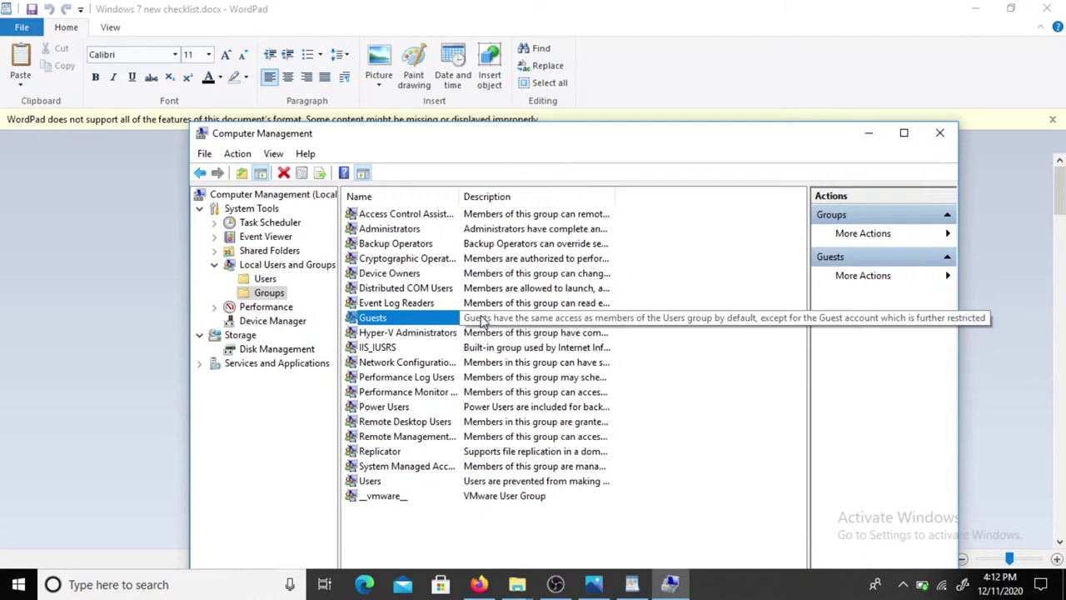
right_click(482, 321)
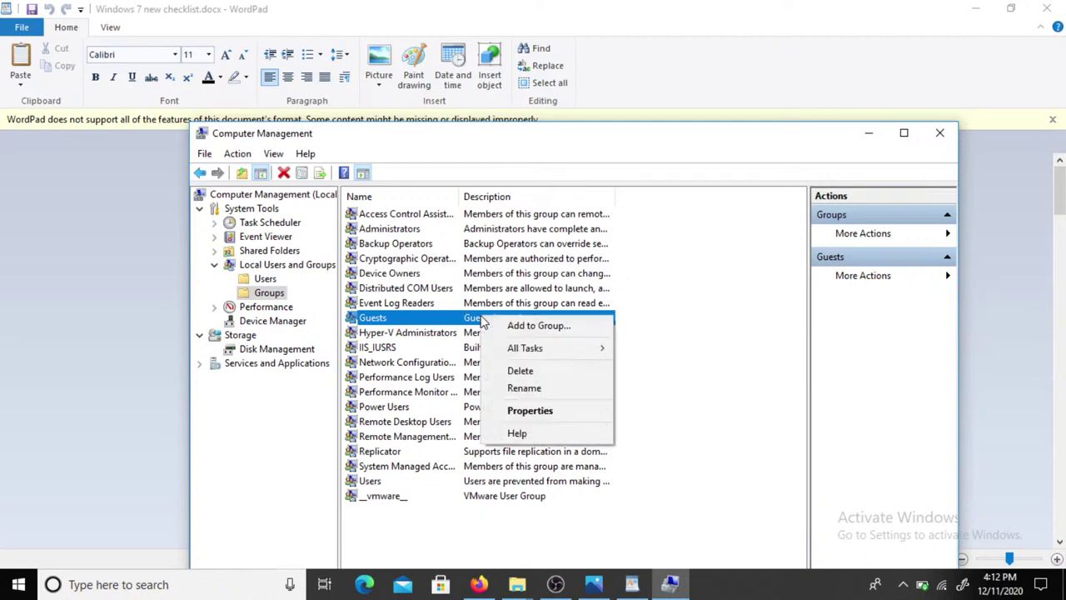
left_click(530, 411)
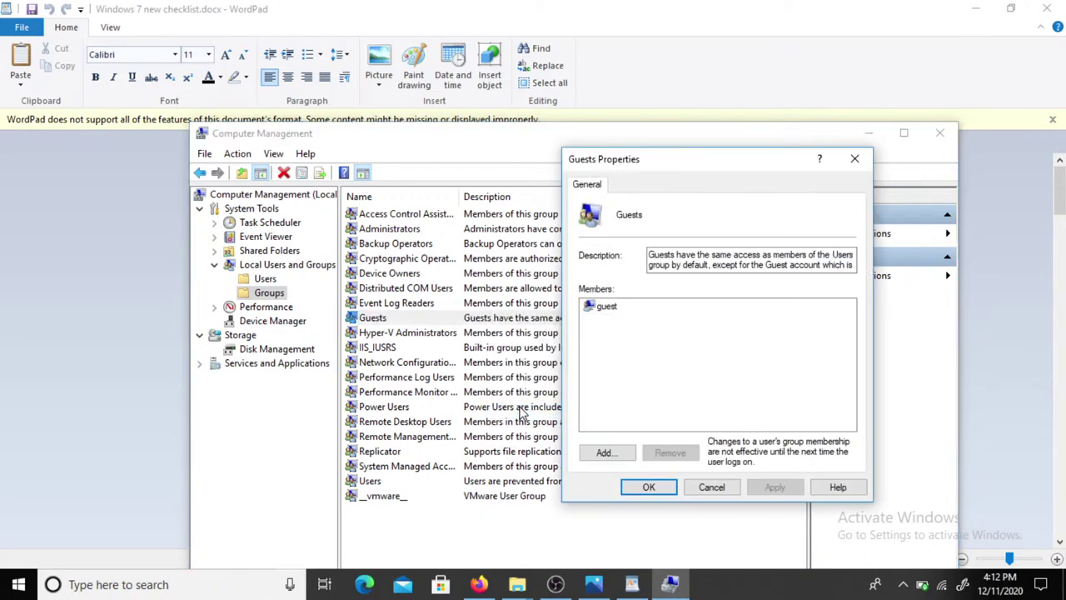
left_click(597, 308)
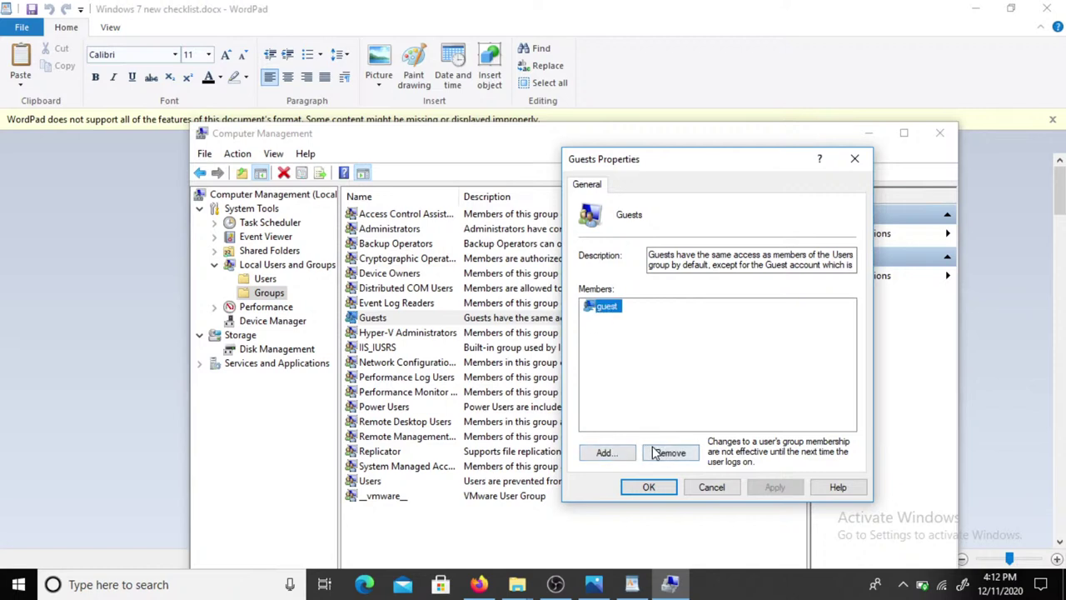
Step: Attempt adding a user account to Guests, cancel when not found, and minimize Computer Management
left_click(587, 452)
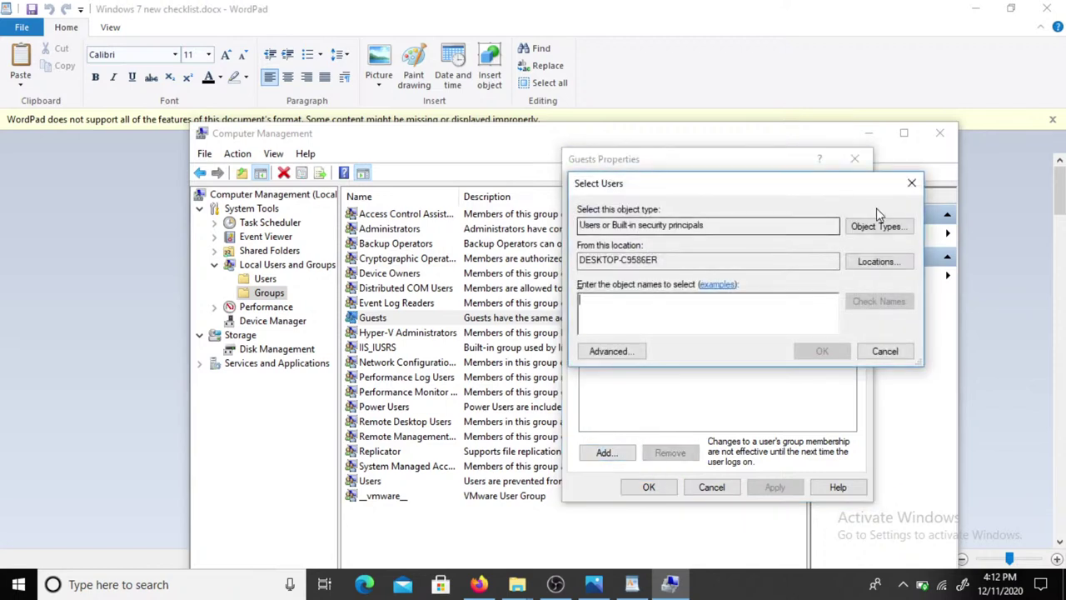
left_click(580, 302)
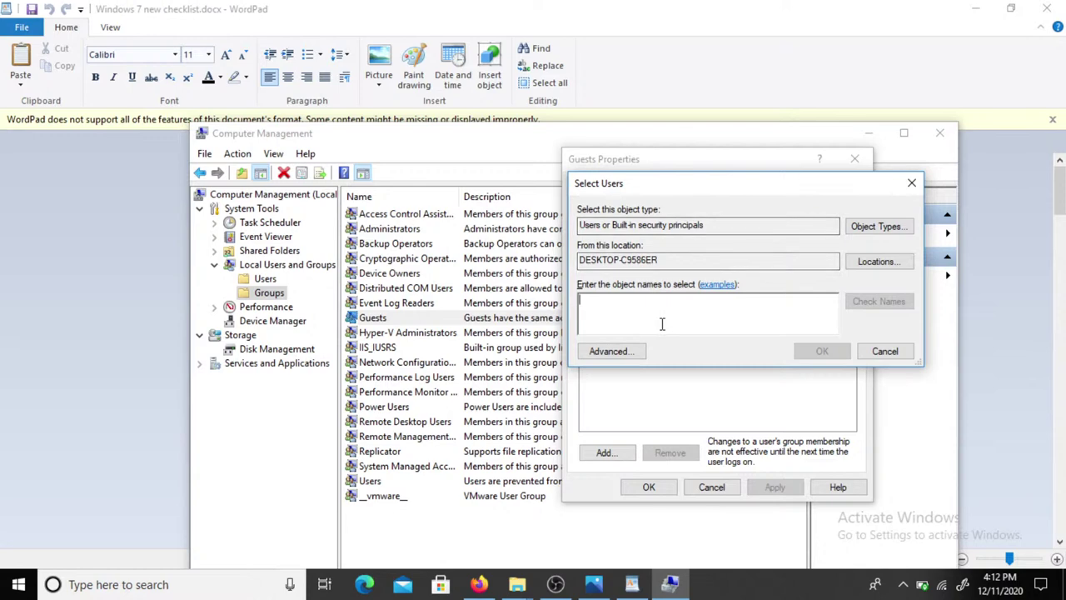
type("john")
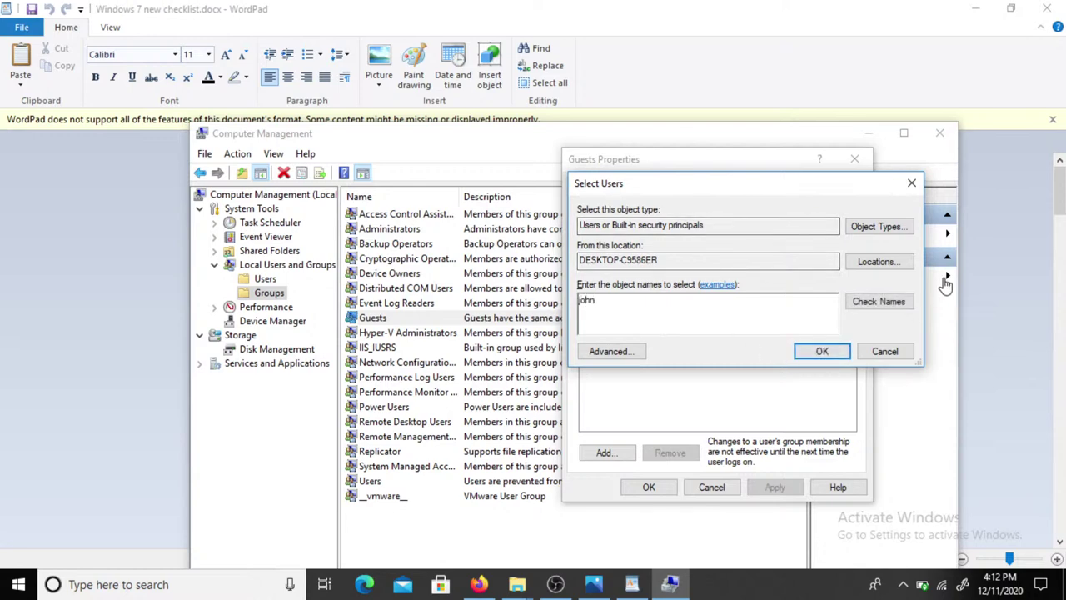
left_click(876, 302)
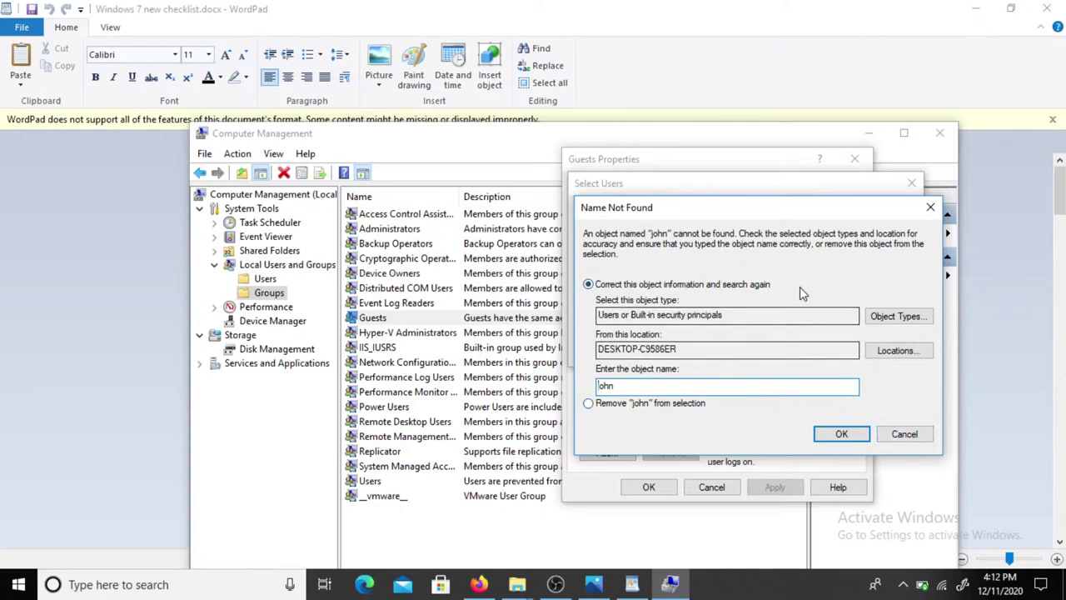
left_click(903, 436)
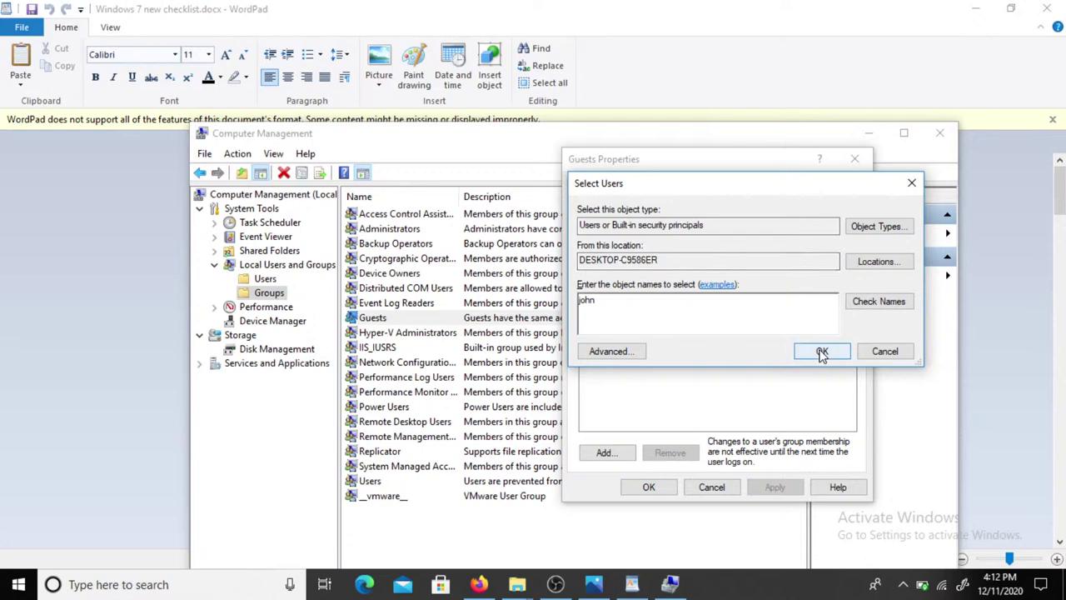
left_click(884, 351)
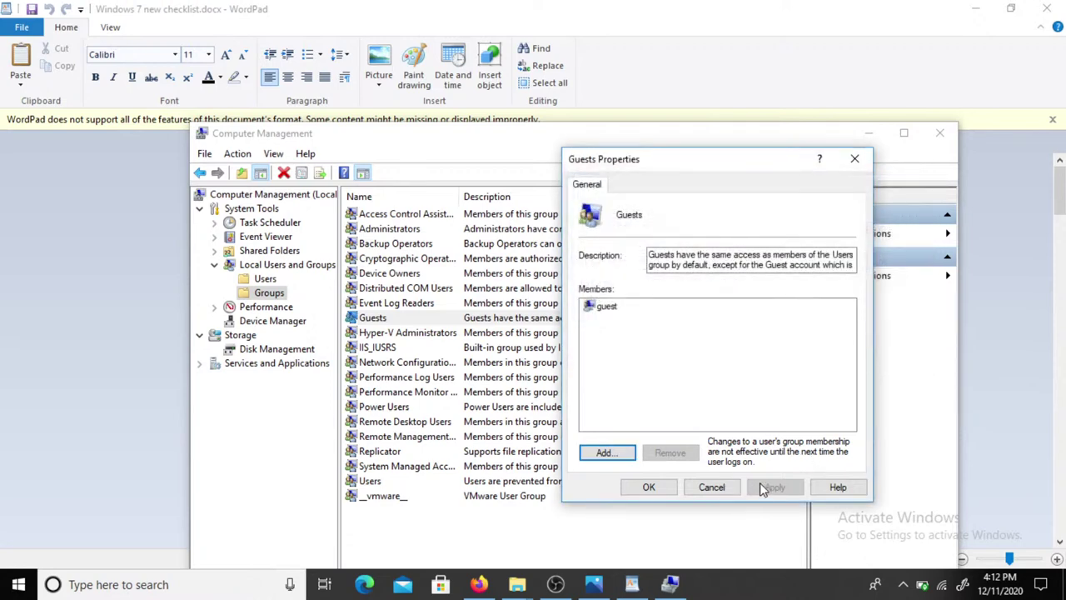
left_click(651, 486)
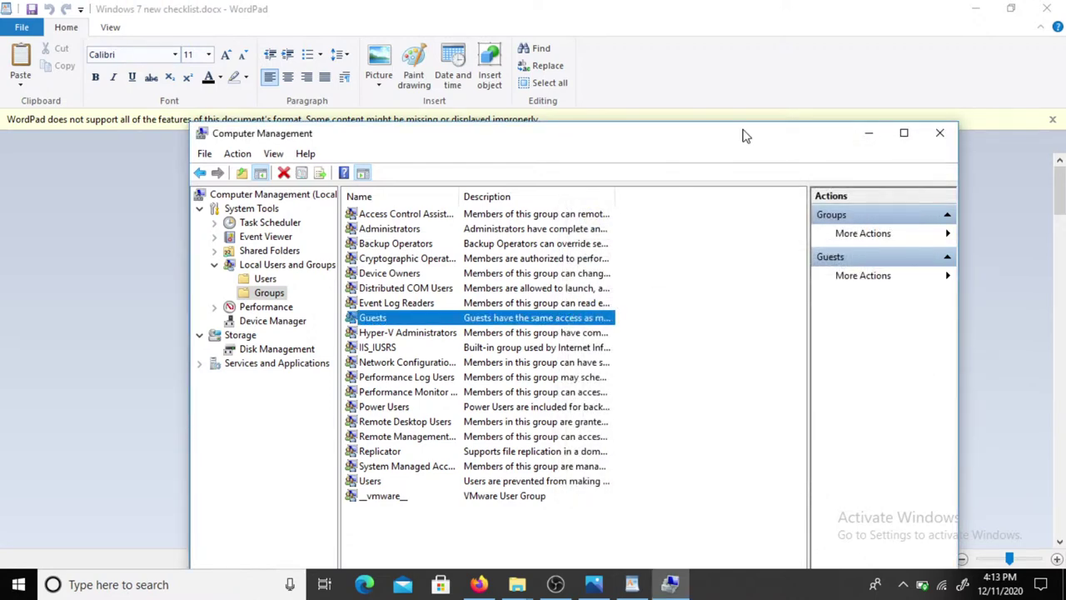
left_click(867, 135)
Step: Launch VMware Workstation 15 Player from the desktop and bring up Open a Virtual Machine
scroll(647, 228, "down", 1)
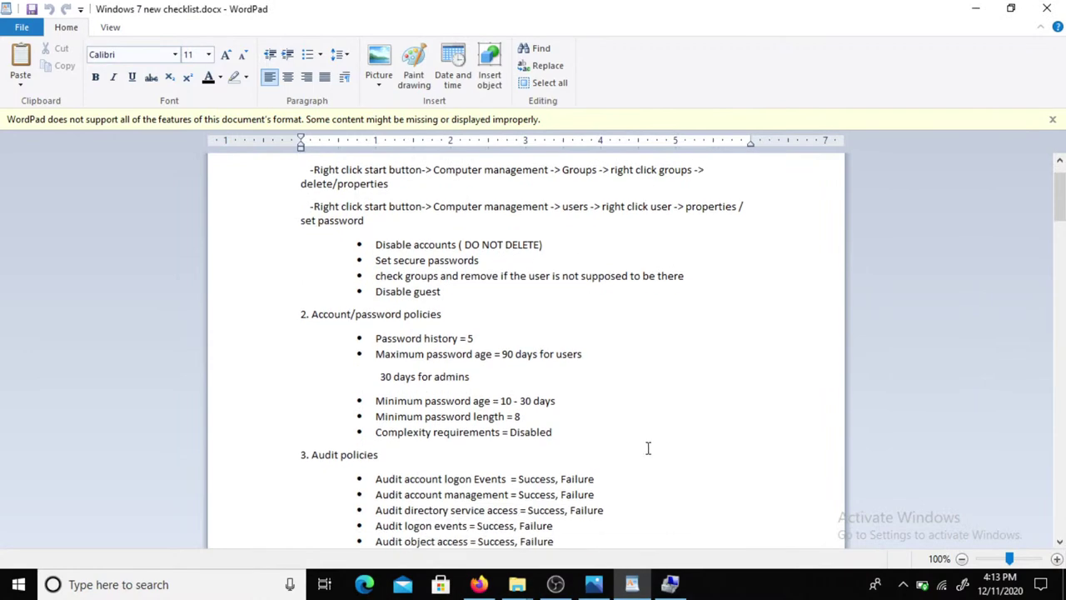
left_click(517, 585)
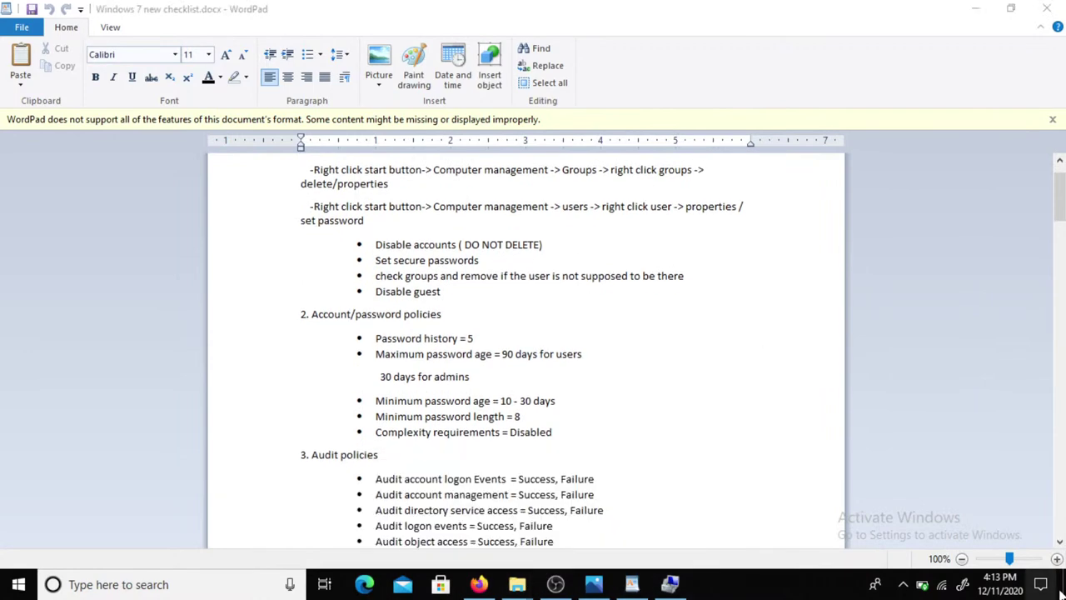
key("super+d")
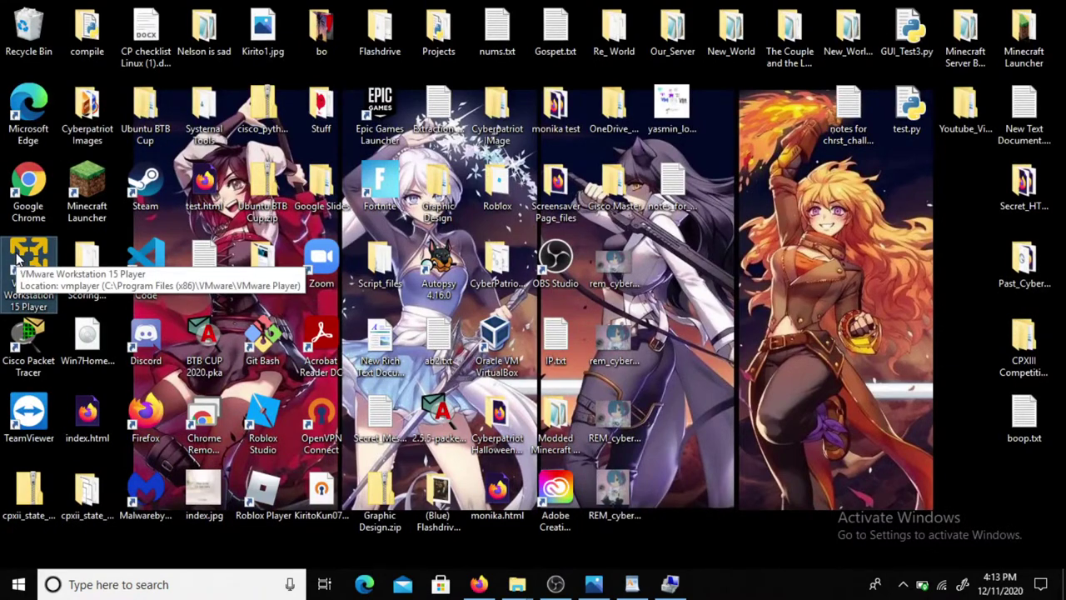
double_click(18, 261)
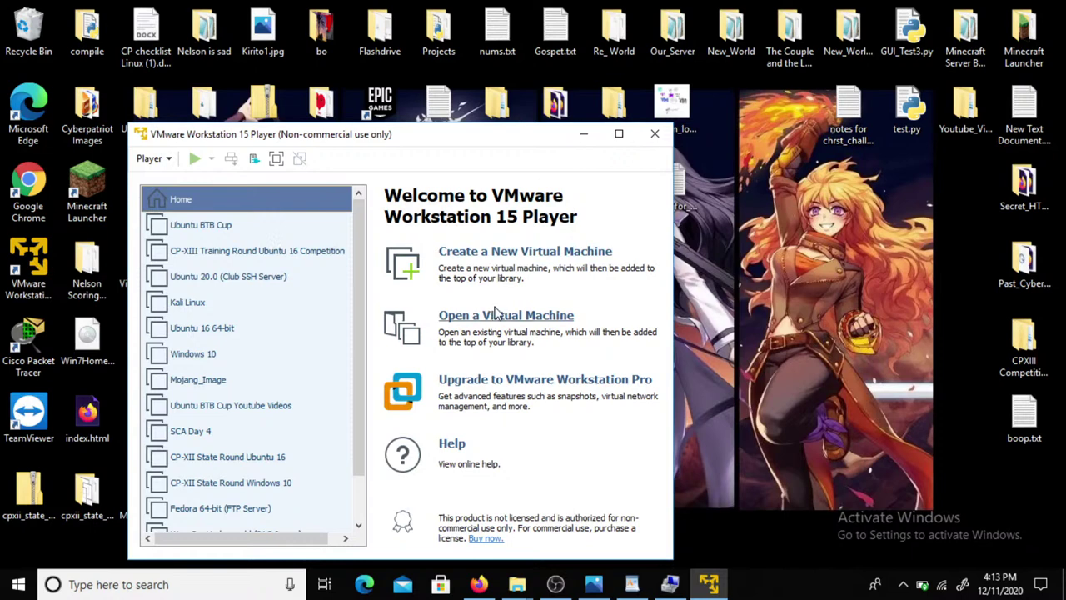
left_click(469, 325)
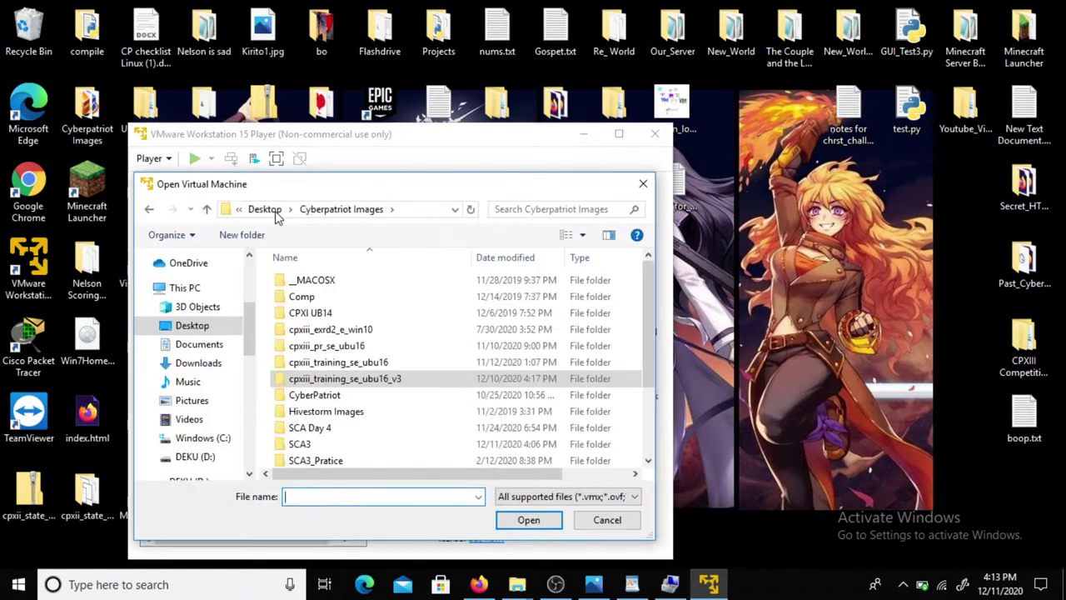
Step: Open SCA3.vmx from the SCA3 folder so the Windows 7 machine joins the library
scroll(369, 314, "down", 2)
scroll(369, 314, "up", 2)
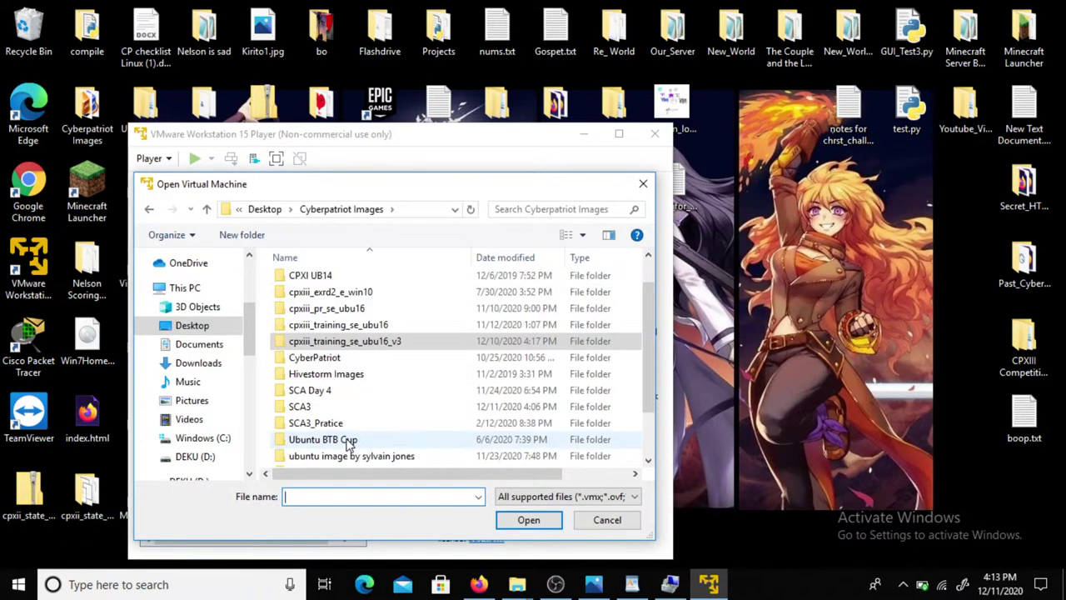
scroll(416, 318, "down", 2)
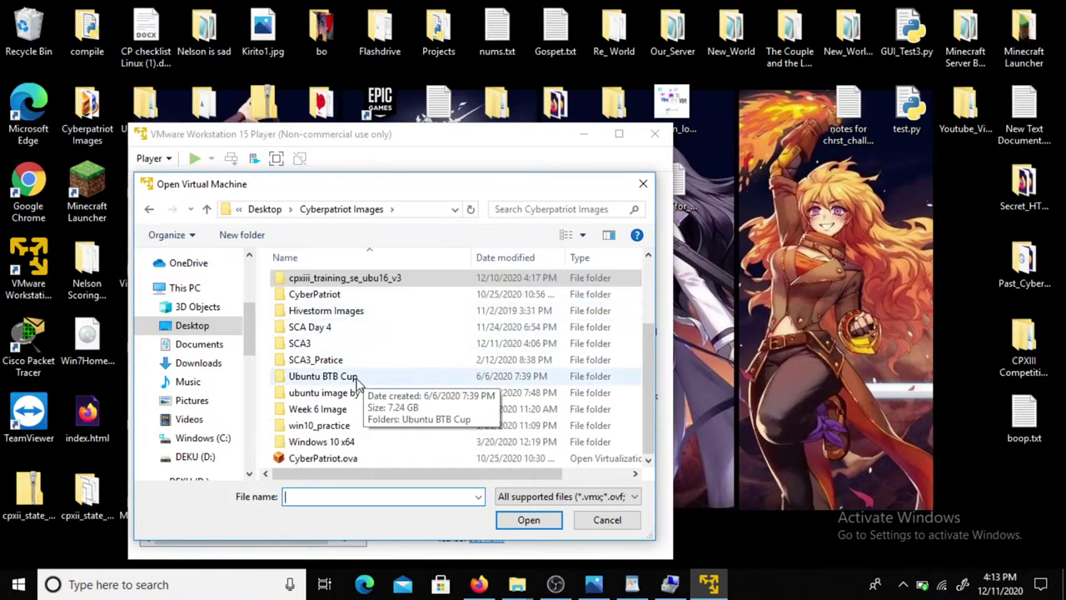
scroll(358, 379, "up", 3)
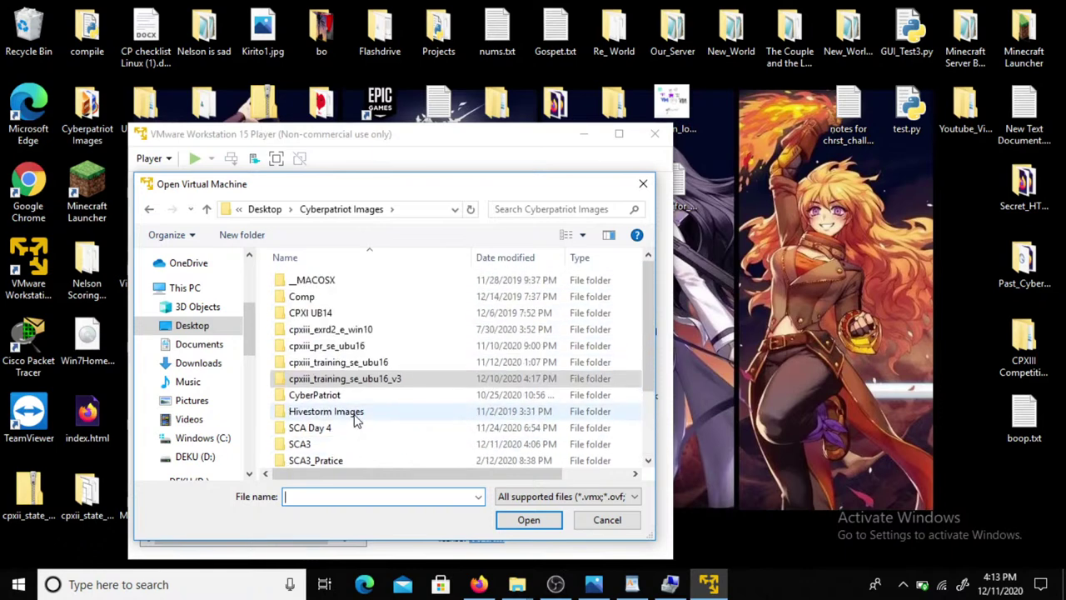
scroll(354, 360, "down", 3)
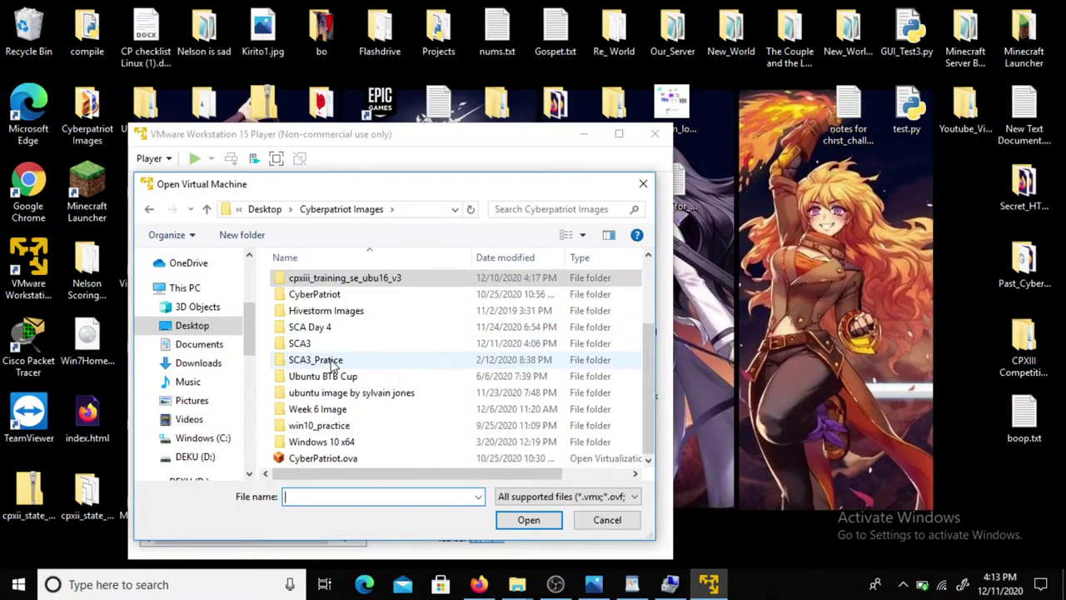
double_click(331, 345)
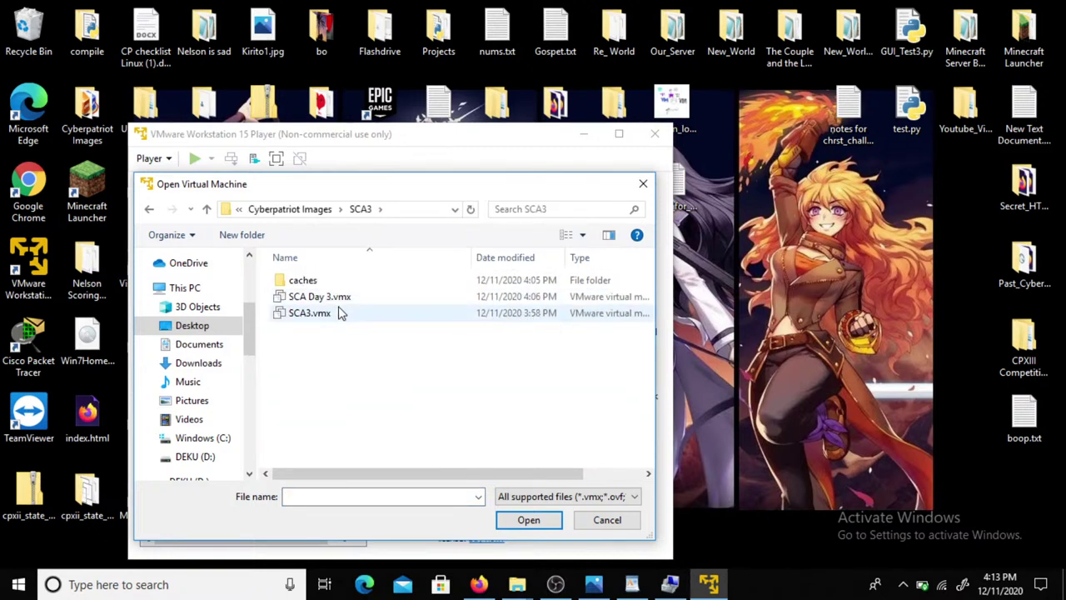
double_click(339, 313)
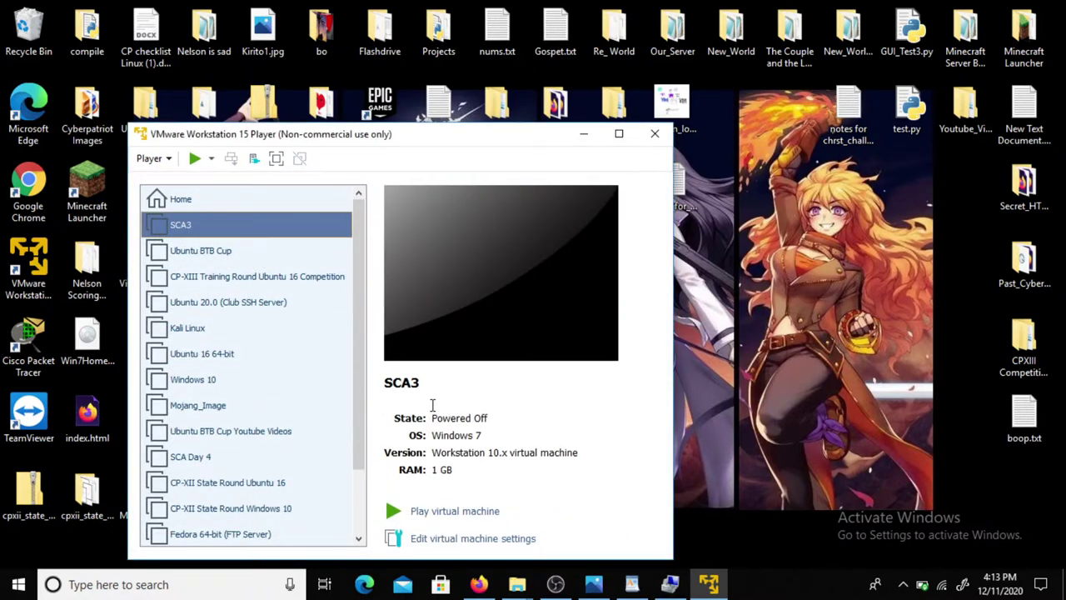
key("ctrl+d")
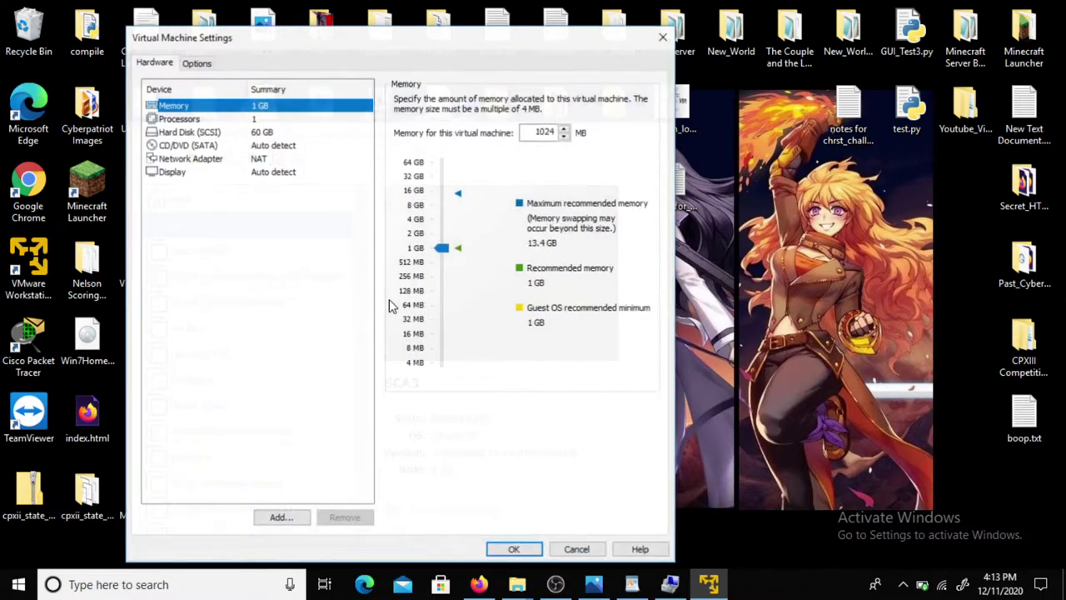
Step: Set SCA3's memory to about 8.6 GB and its processor cores to 2, then save
left_click_drag(441, 247, 450, 208)
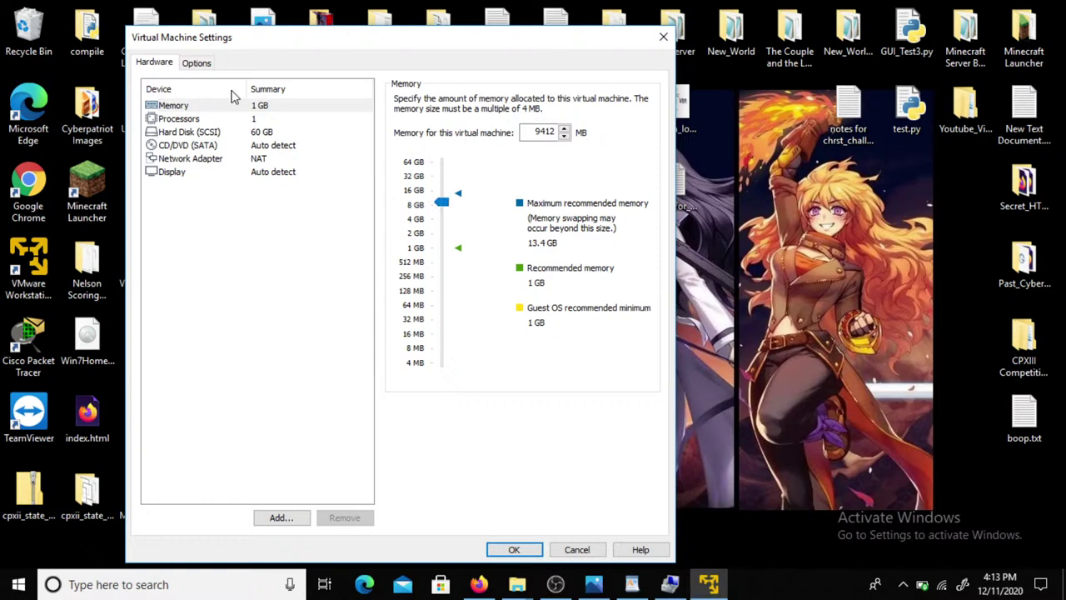
left_click_drag(448, 202, 446, 208)
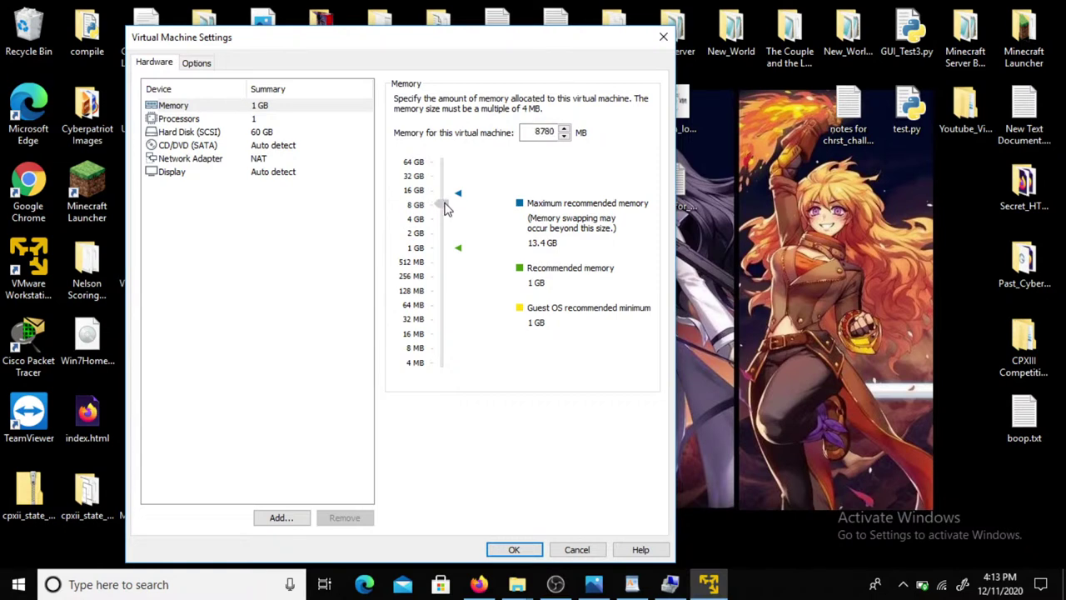
left_click(315, 122)
left_click(533, 101)
left_click(524, 130)
left_click(284, 132)
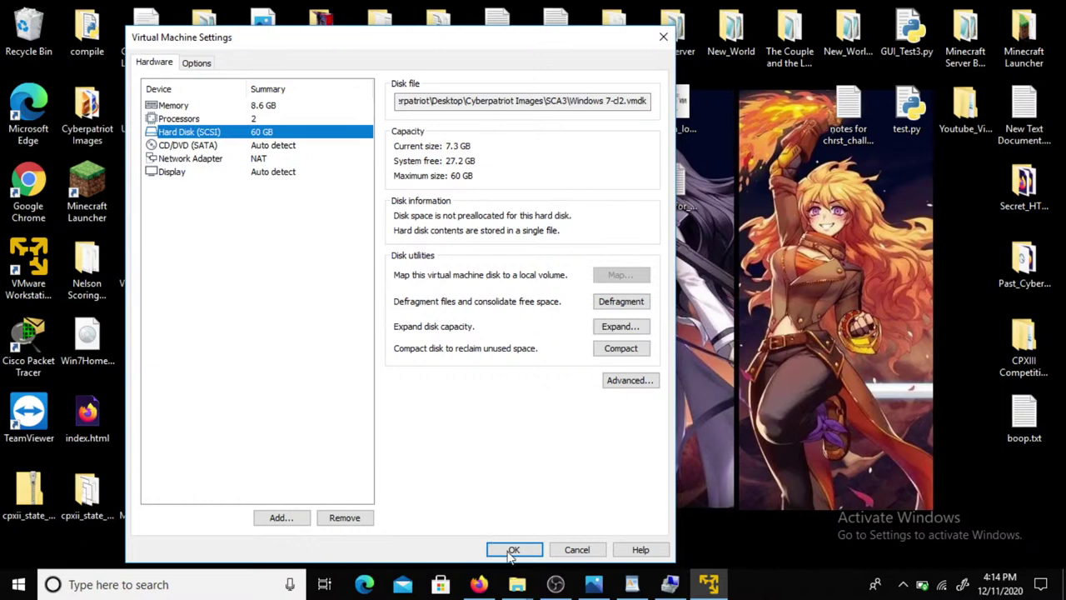
left_click(504, 550)
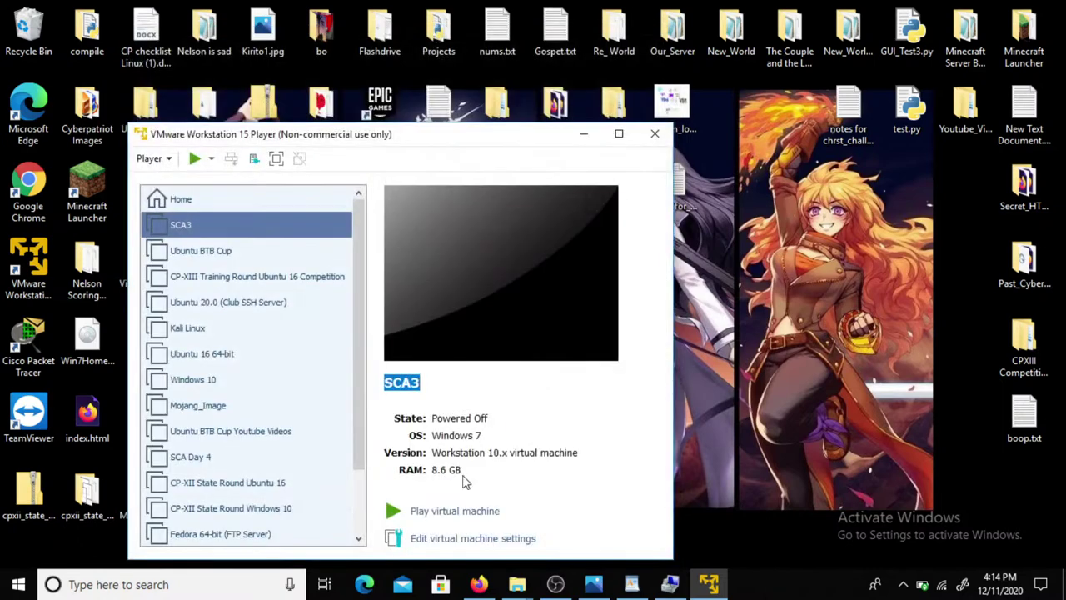
Step: Power on SCA3, answer I Copied It, dismiss the sata0:1 prompt, then return to WordPad
left_click(473, 511)
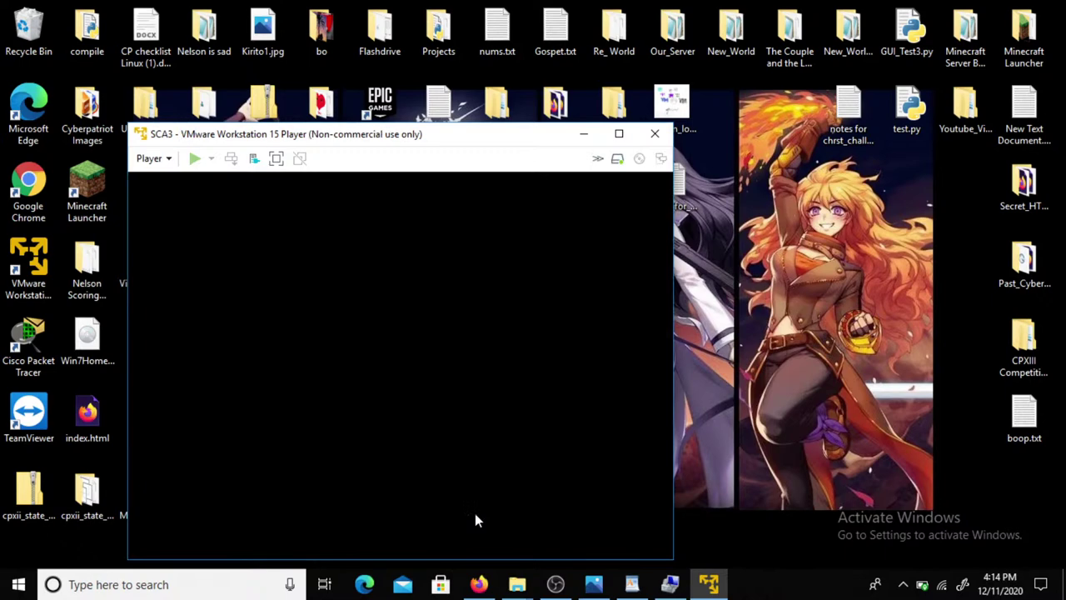
left_click(434, 392)
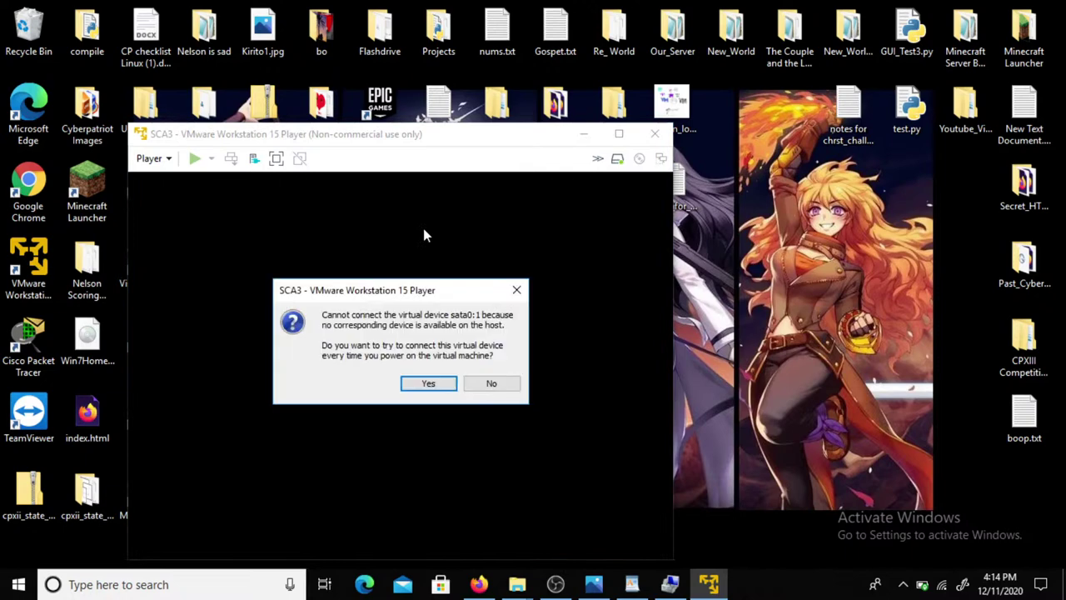
left_click(515, 288)
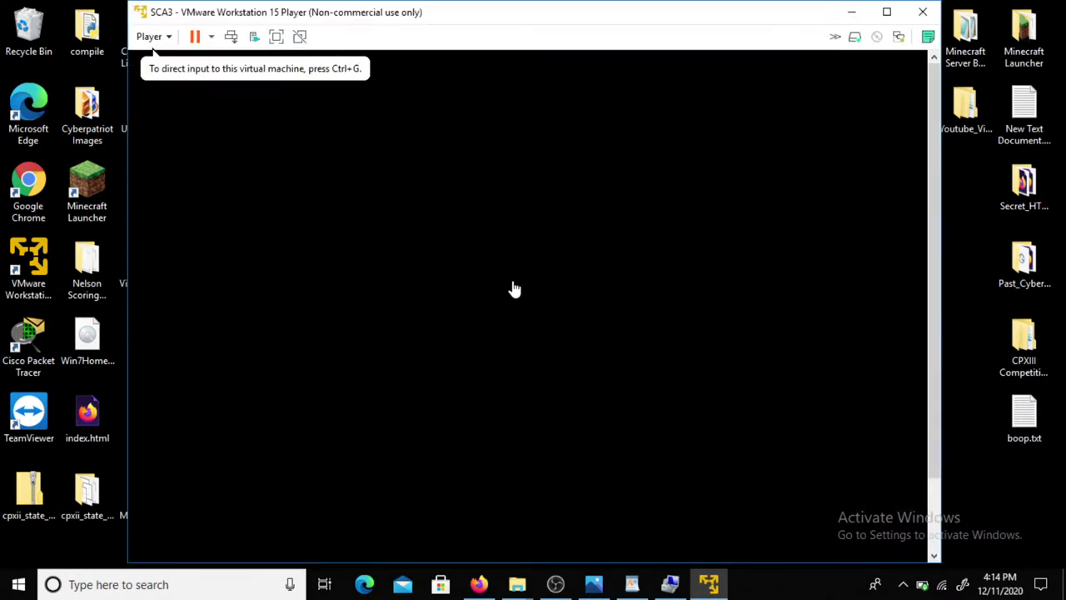
left_click(514, 288)
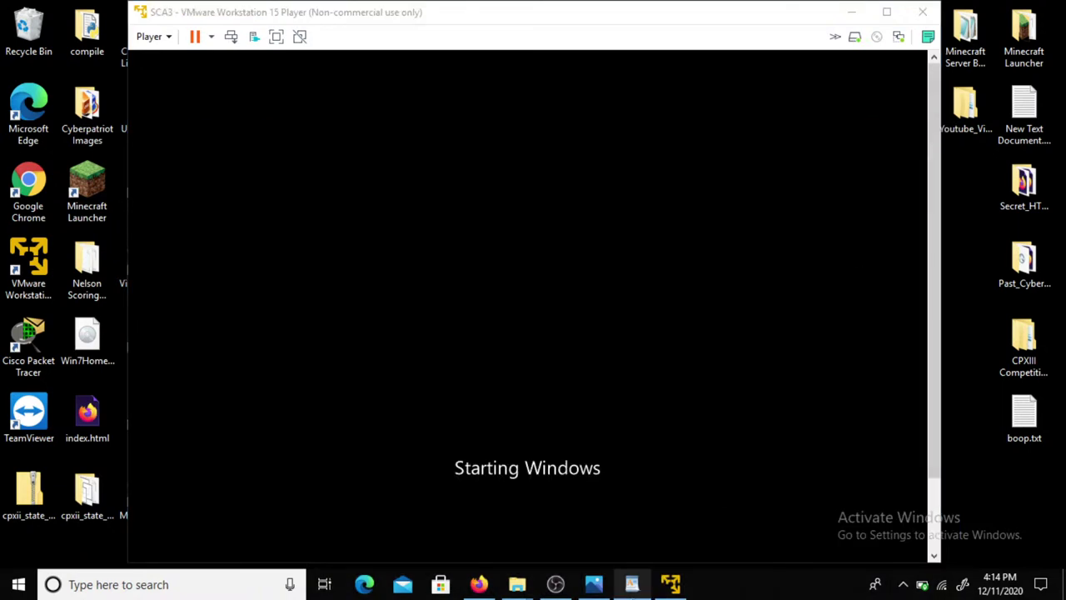
mouse_move(588, 568)
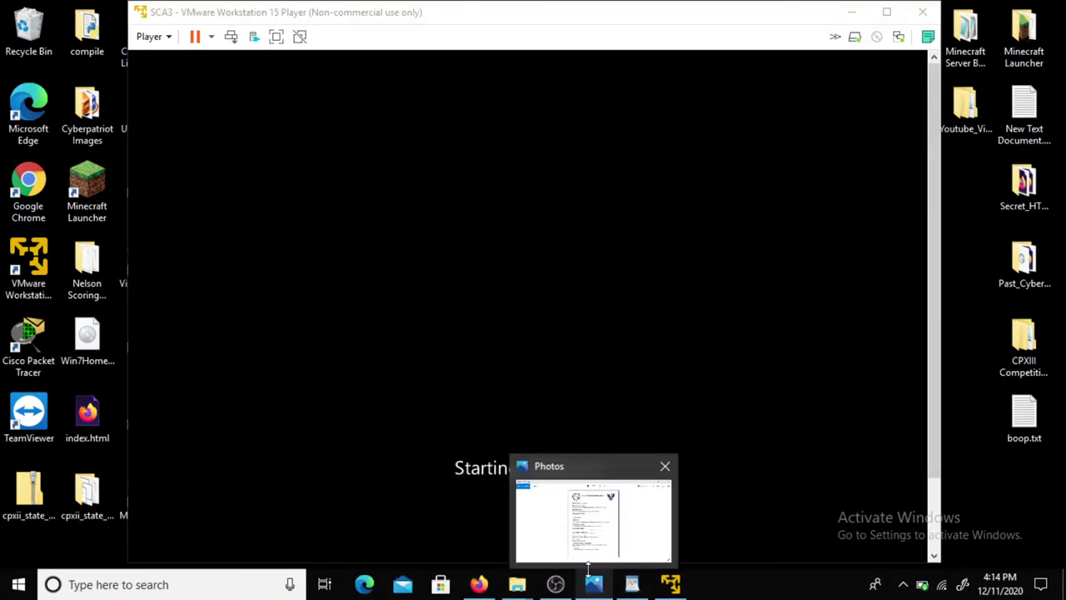
left_click(632, 583)
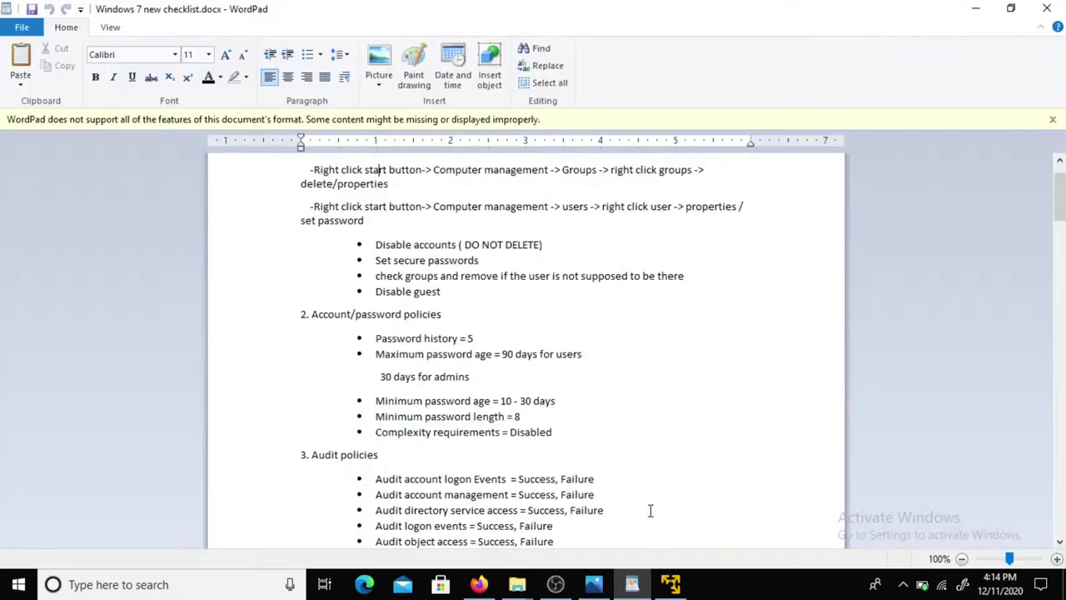
Step: Scroll the checklist to the top and open the Start button's Win+X admin menu
scroll(616, 441, "up", 1)
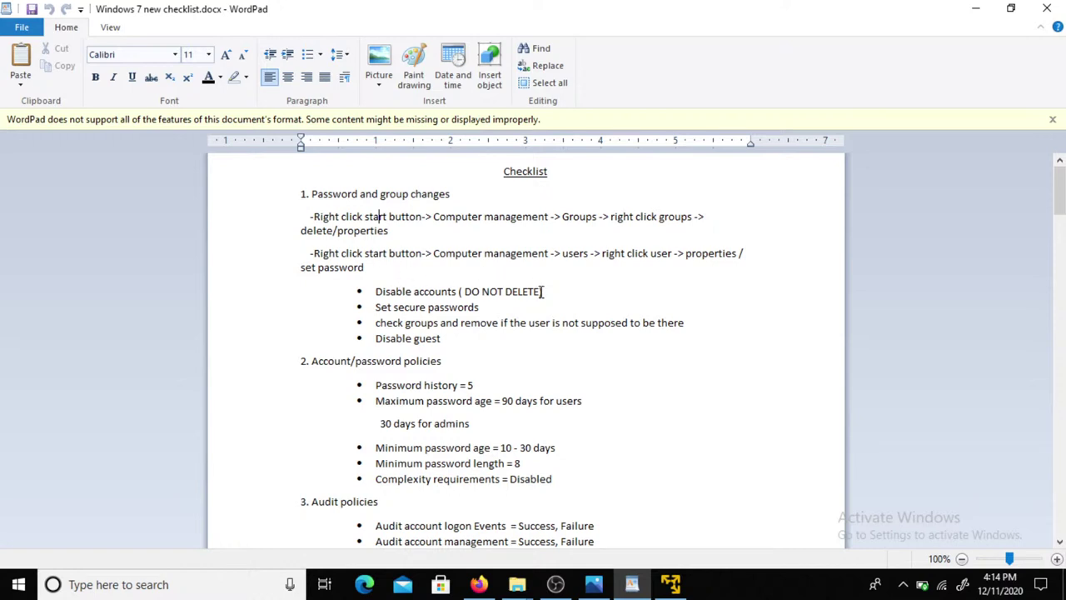
right_click(18, 584)
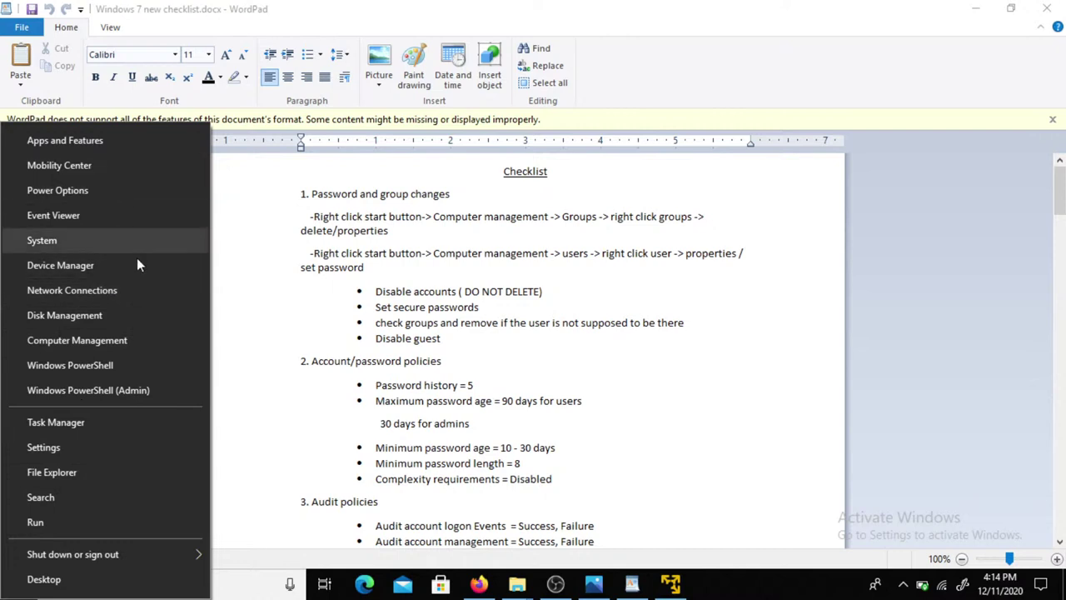
Step: Launch Computer Management and list the accounts under Local Users and Groups > Users
left_click(133, 333)
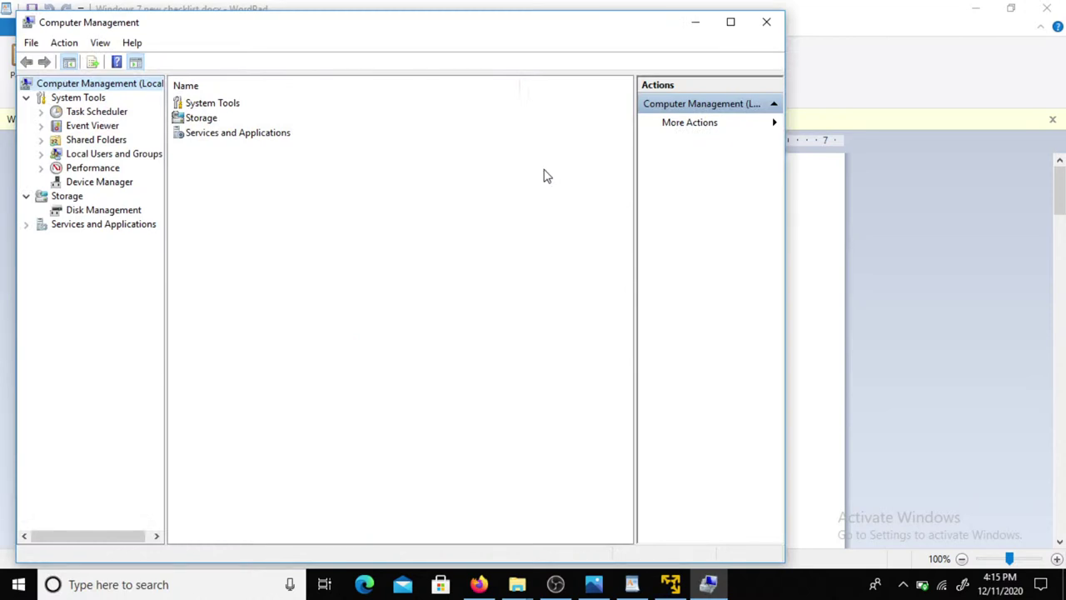
left_click(114, 154)
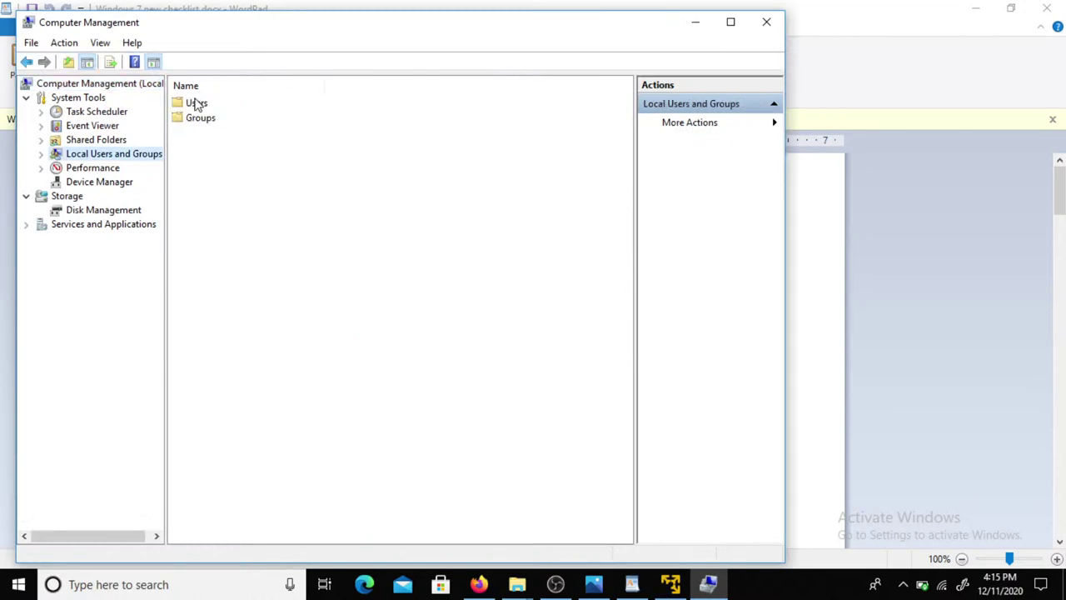
left_click(197, 103)
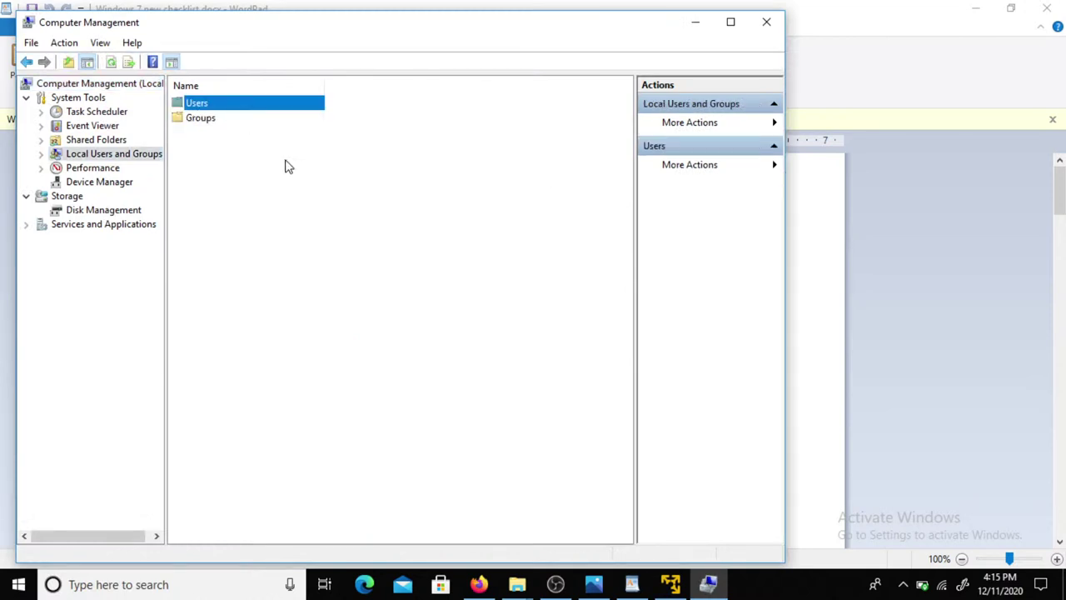
double_click(241, 103)
Step: Open DefaultAccount's properties to confirm it is disabled, then return to the WordPad checklist
right_click(221, 135)
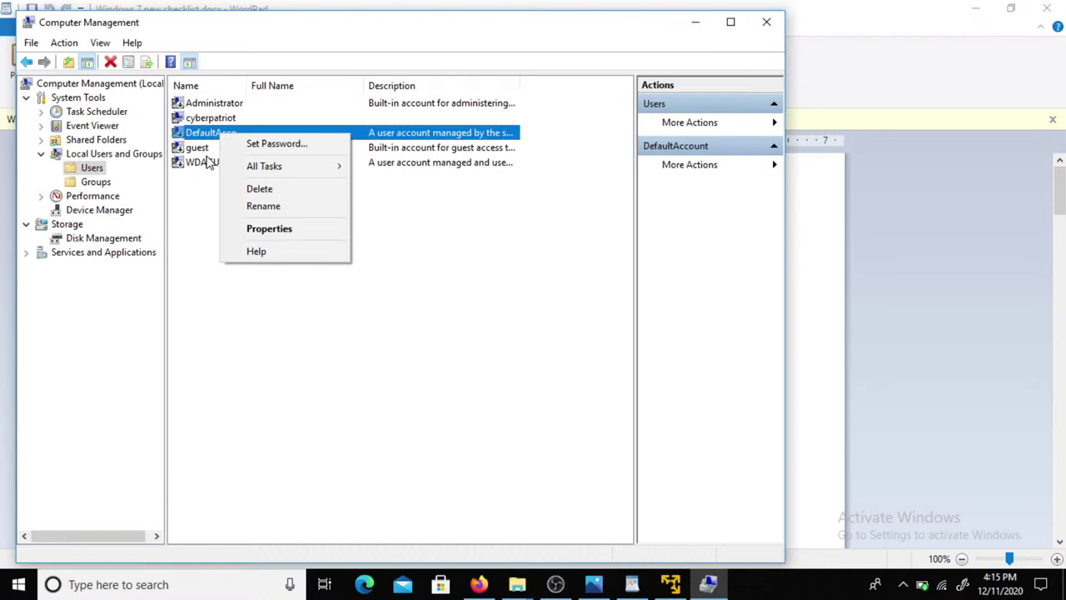
left_click(226, 137)
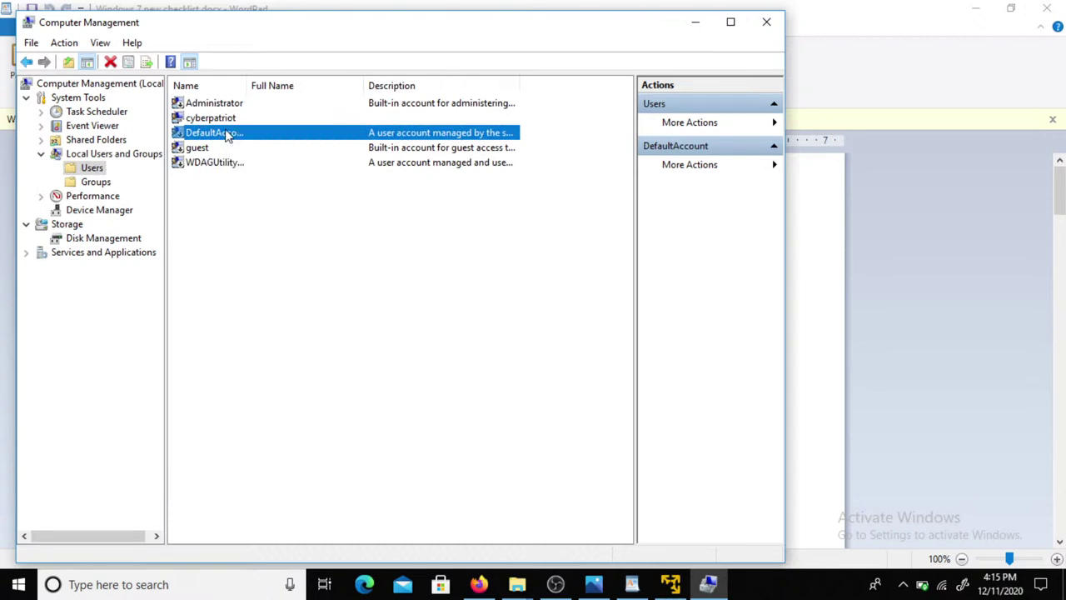
right_click(226, 135)
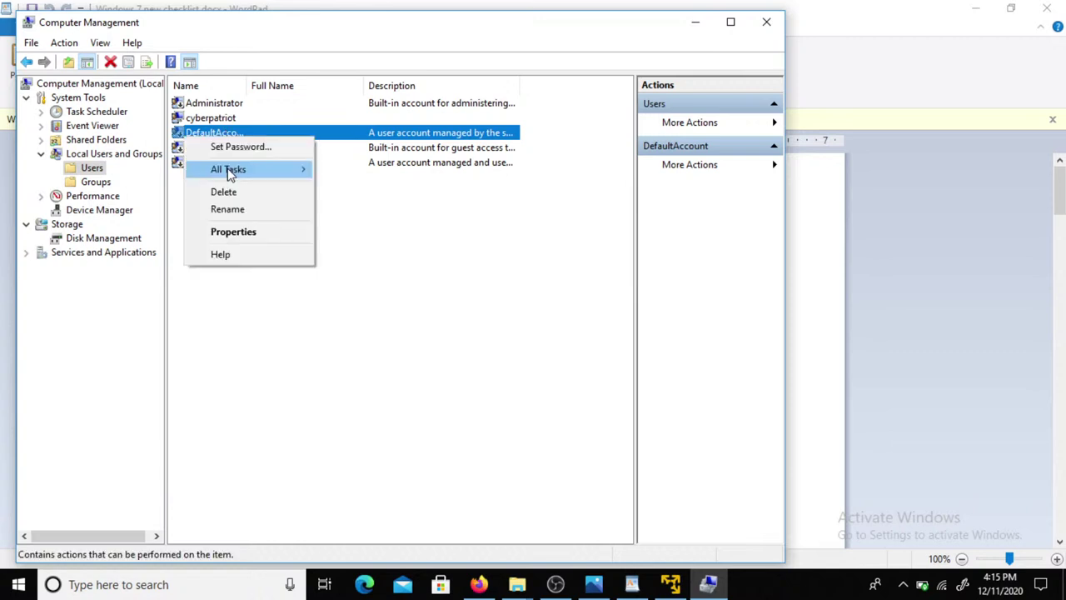
left_click(265, 237)
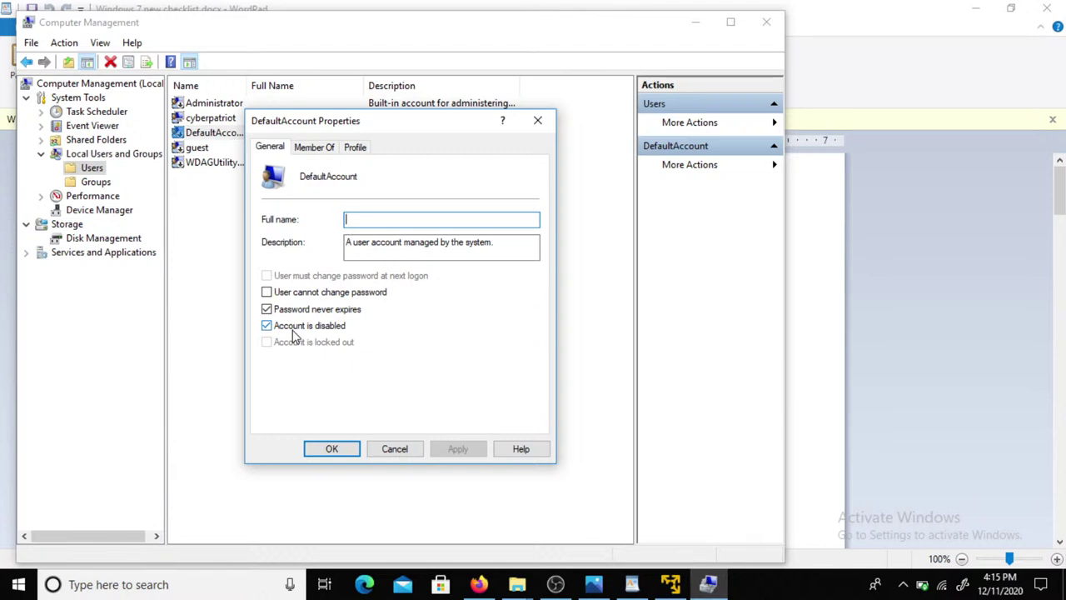
left_click(862, 474)
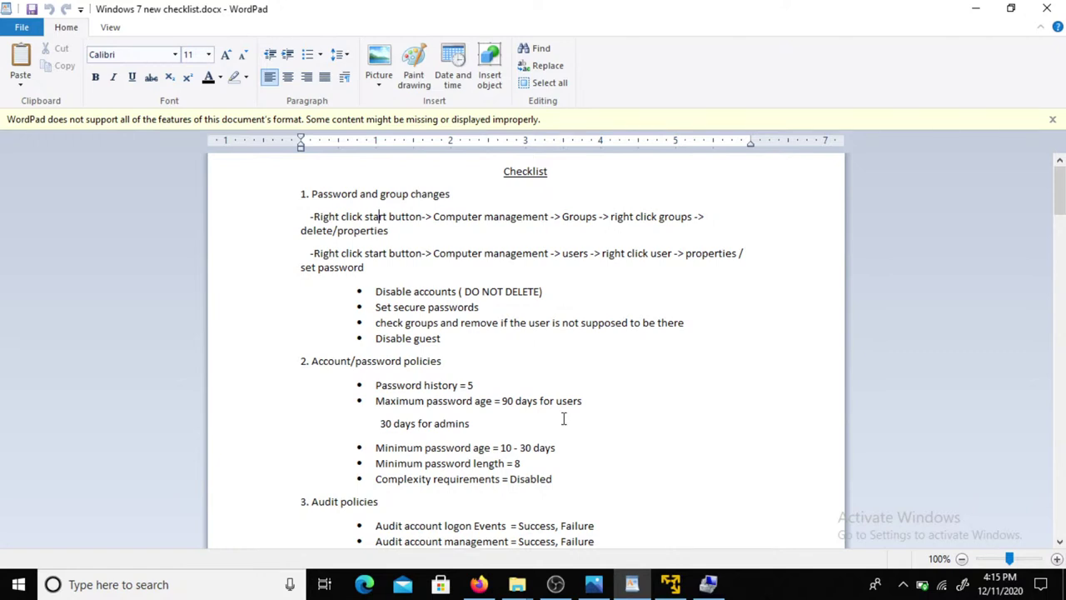
Step: Restore Computer Management and open the guest account's properties
left_click(707, 583)
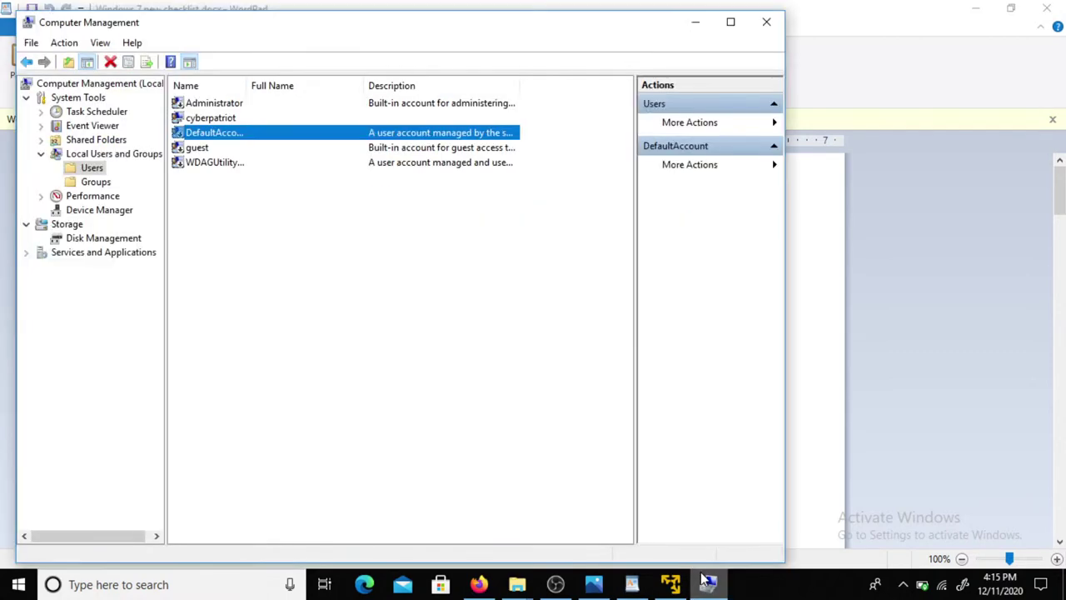
left_click(707, 582)
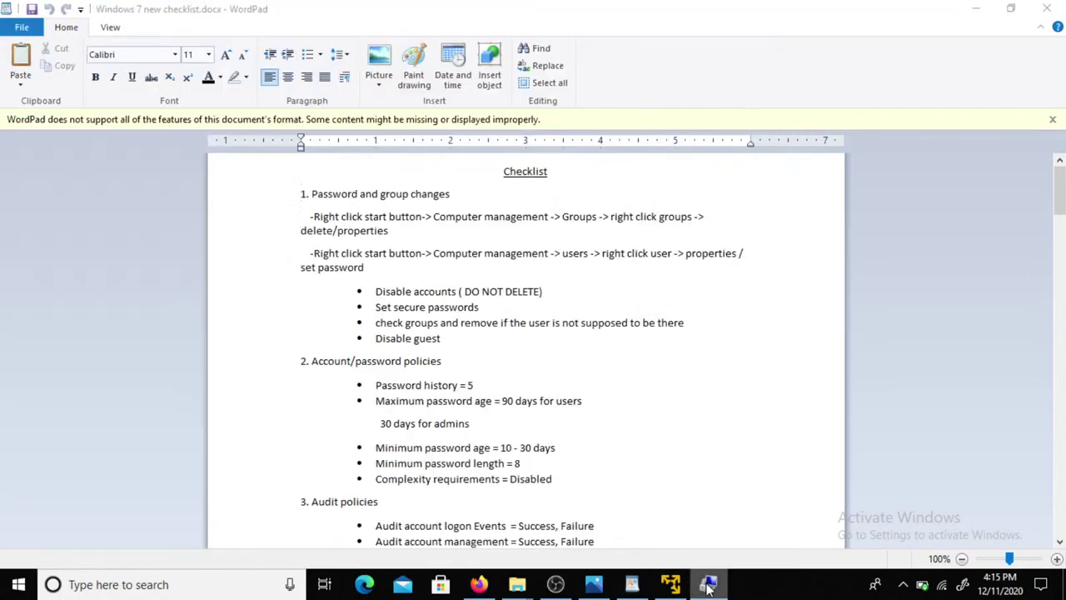
left_click(708, 583)
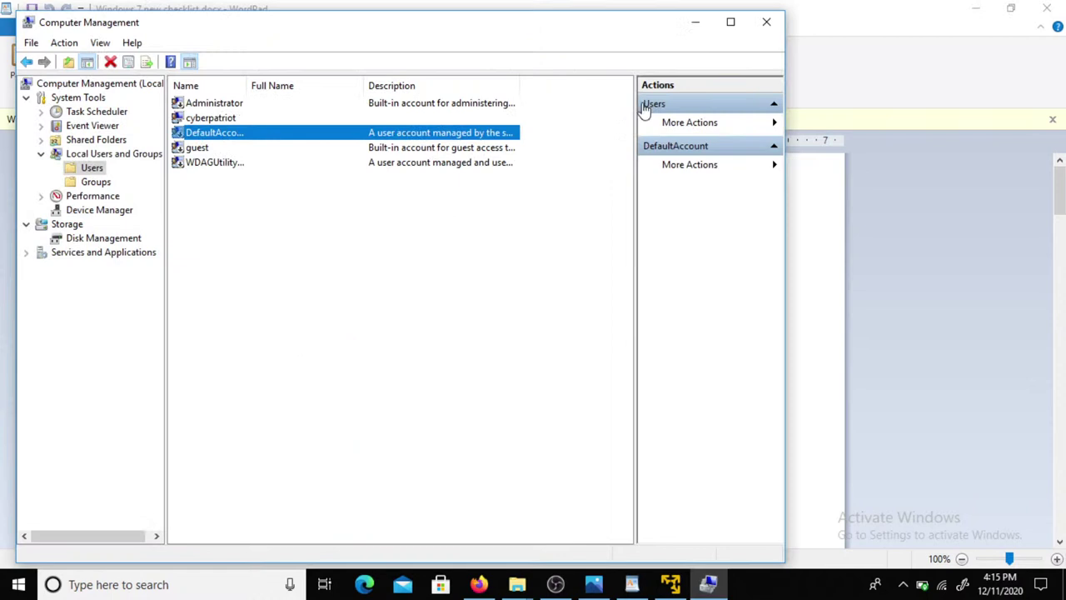
right_click(479, 123)
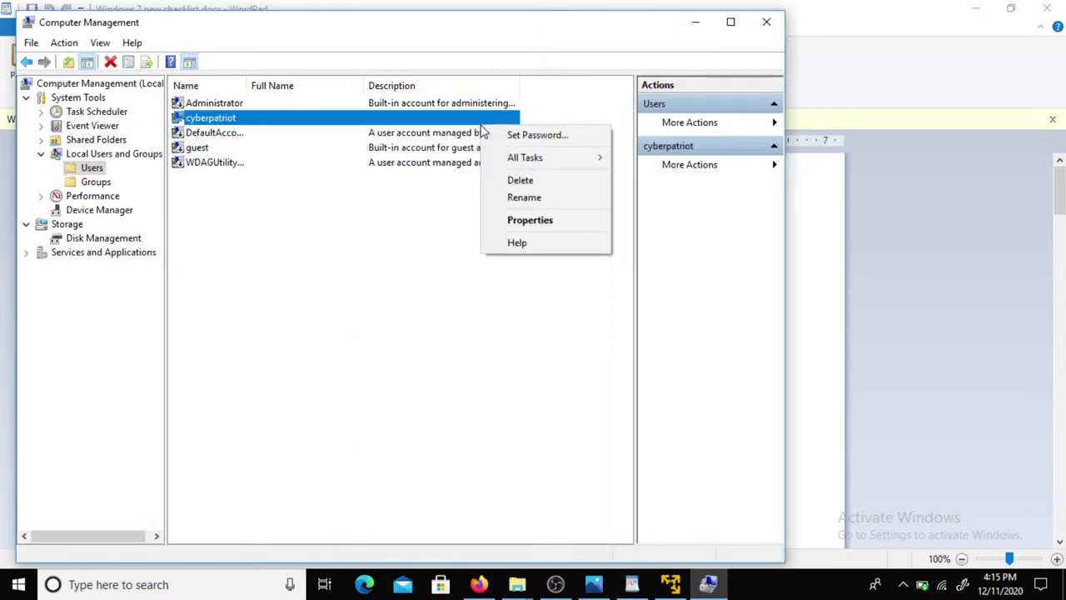
left_click(475, 149)
right_click(454, 141)
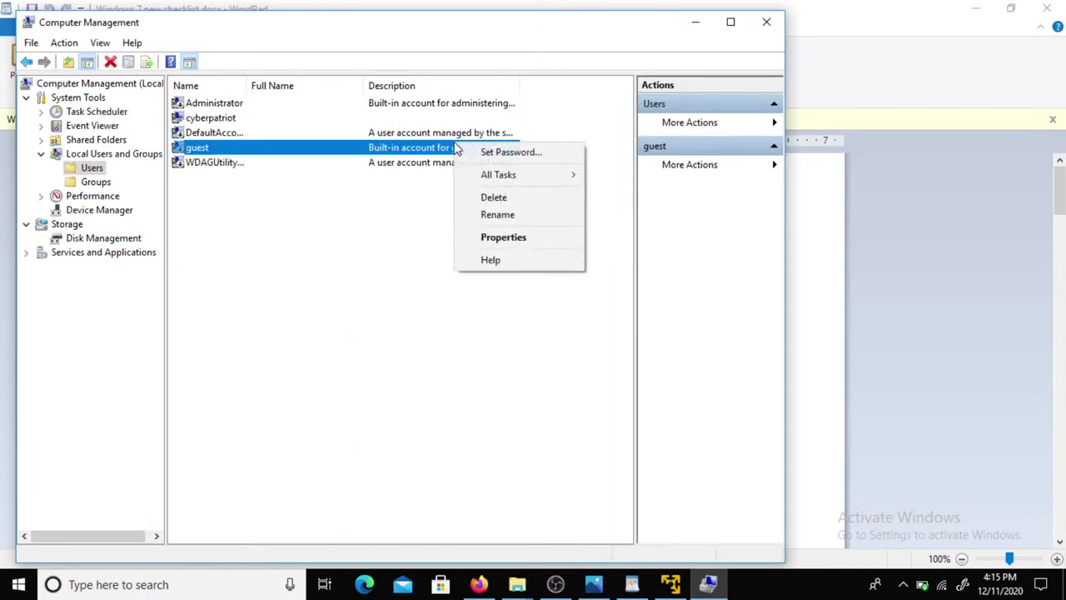
left_click(518, 236)
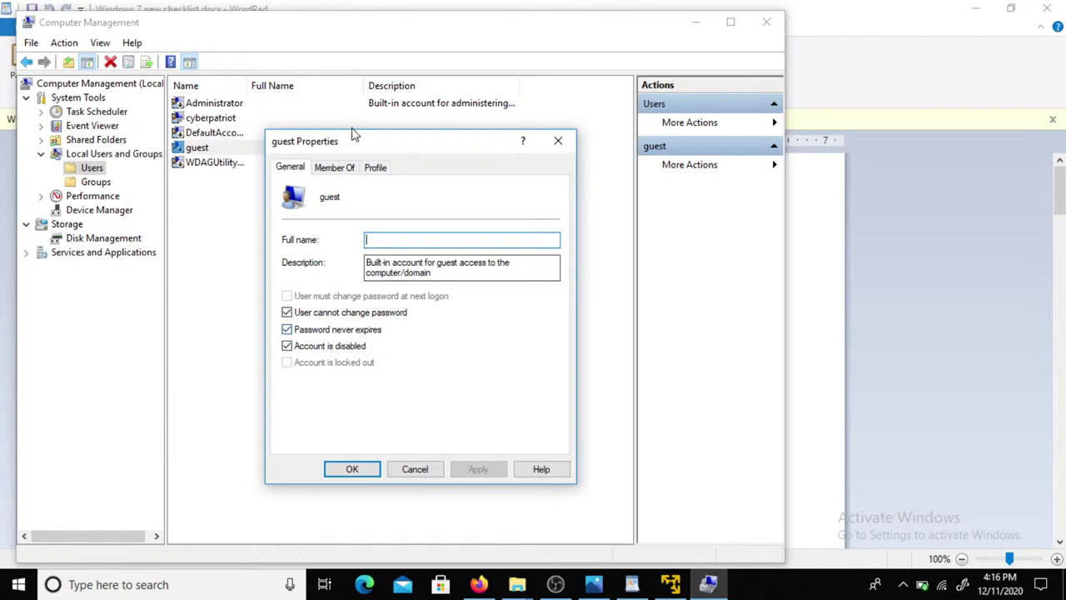
Step: Review the guest's General, Member Of and Profile tabs, confirming Guests-only membership, then close
left_click(341, 169)
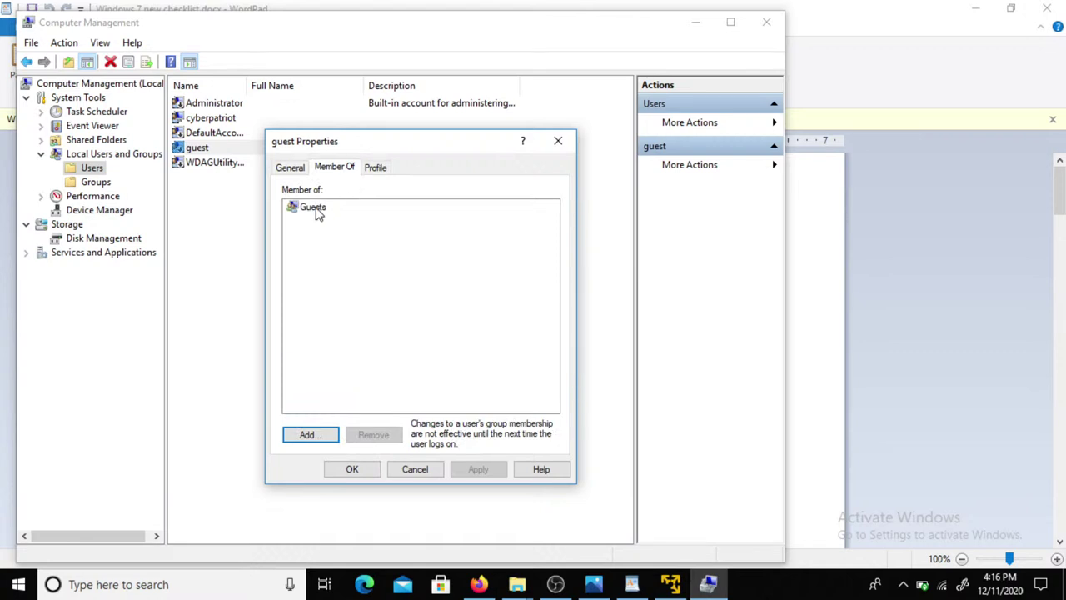
left_click(294, 167)
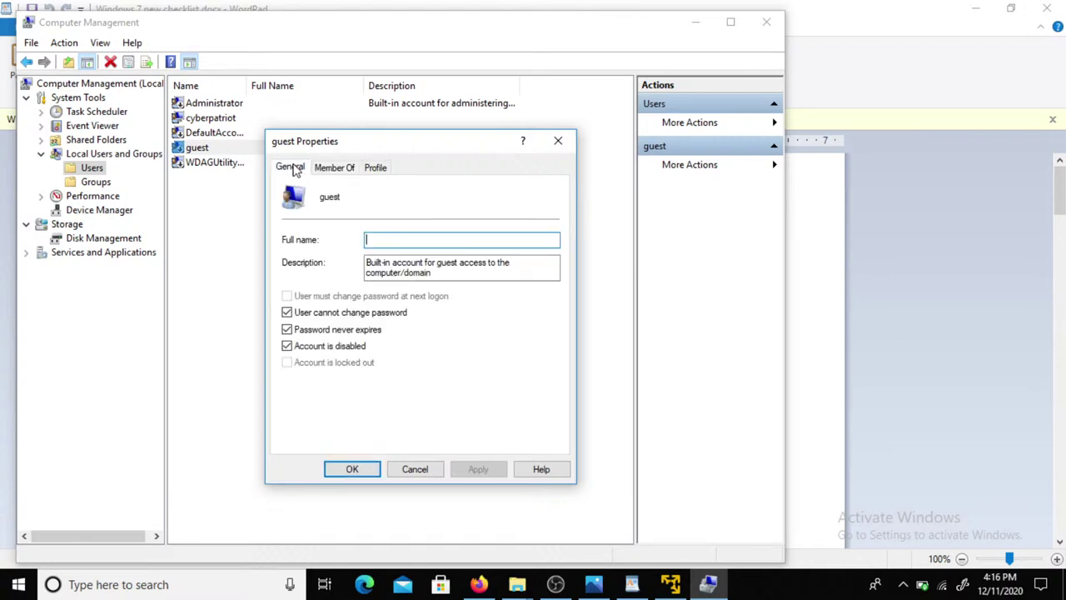
left_click(349, 168)
left_click(375, 167)
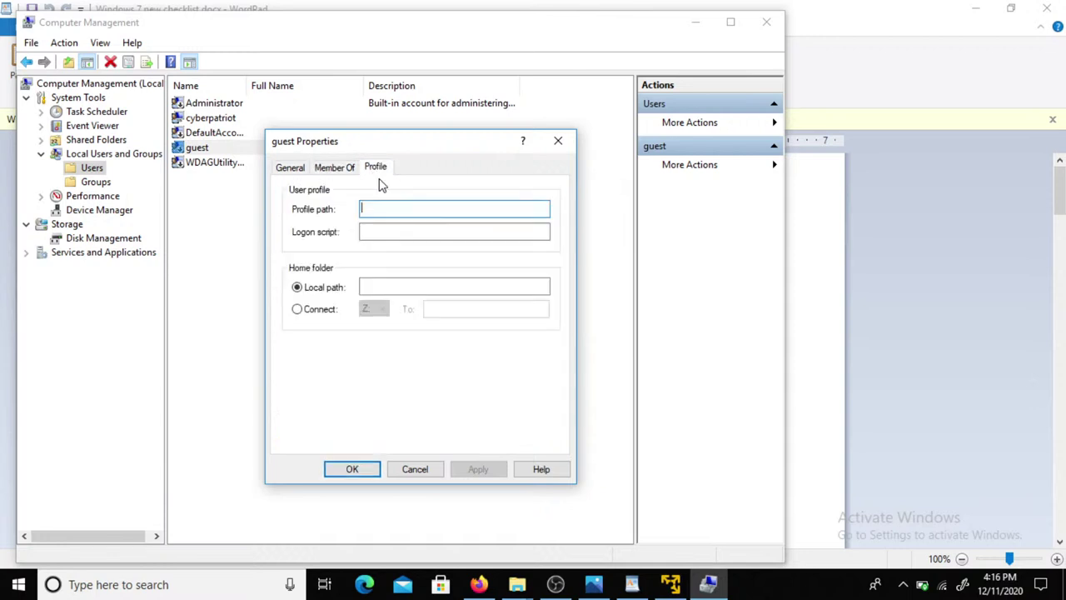
left_click(558, 141)
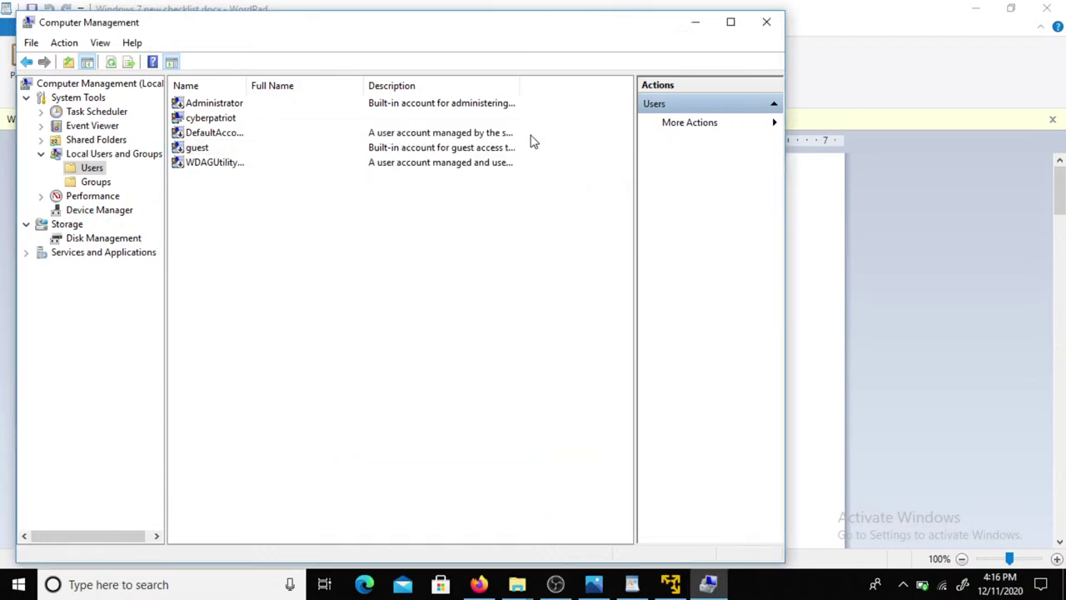
right_click(431, 150)
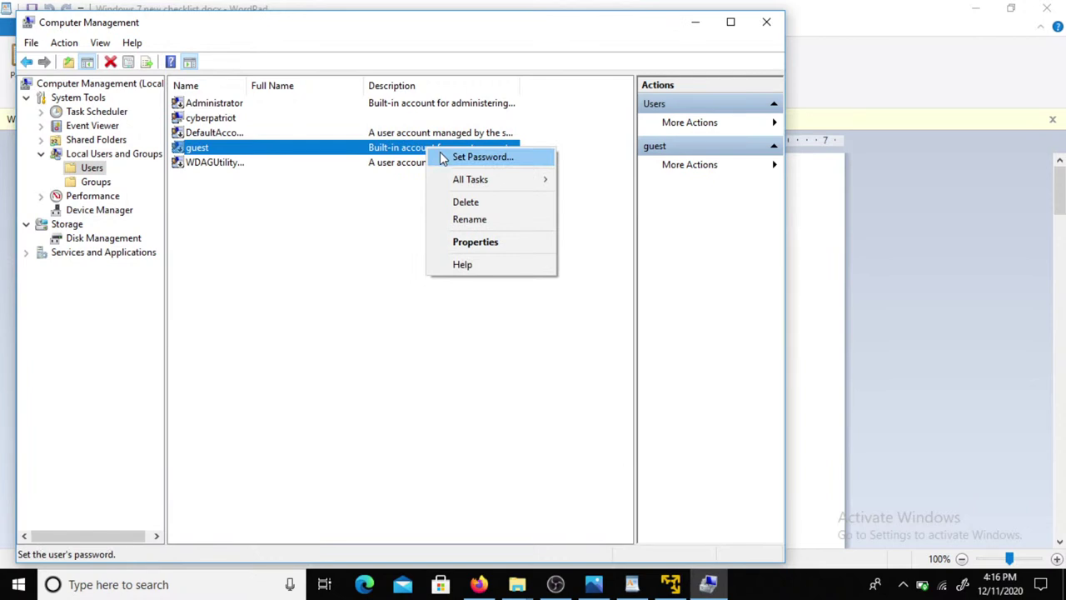
Step: Start a guest password reset, cancel it at the warning, and minimise Computer Management
left_click(475, 157)
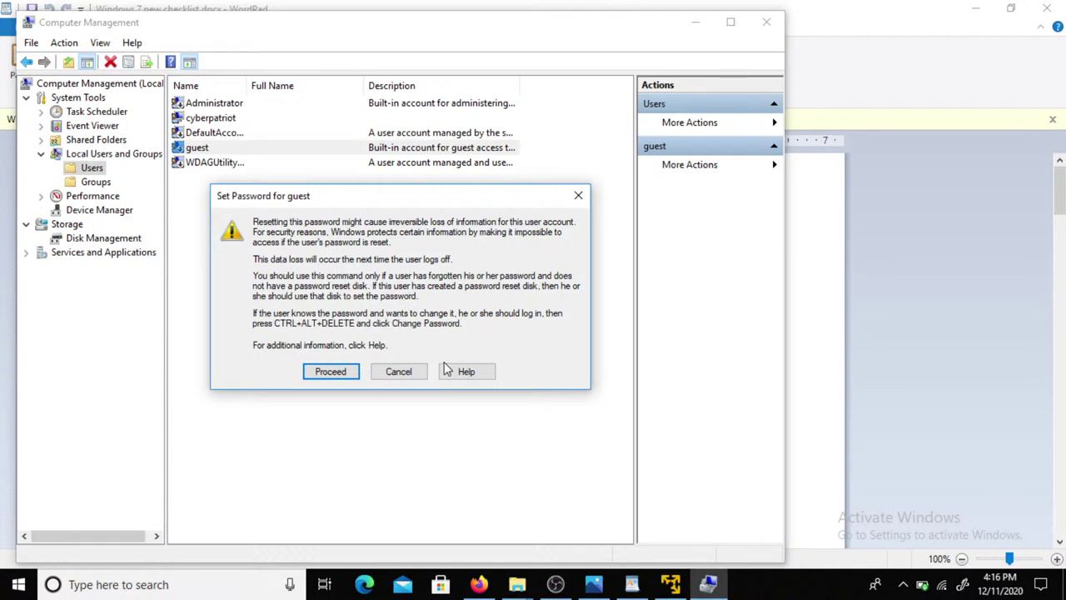
left_click(390, 371)
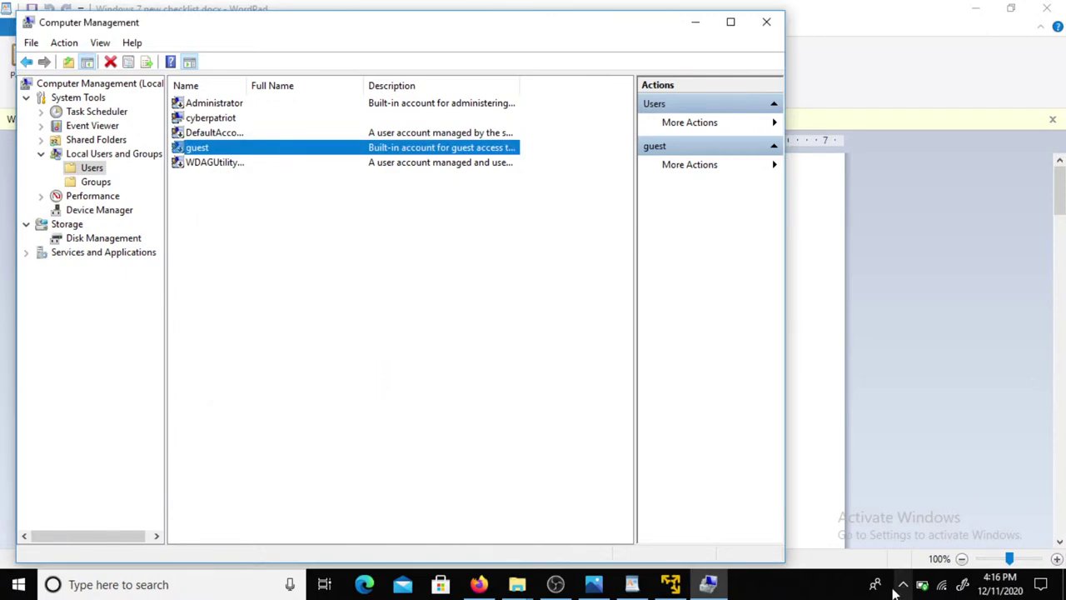
right_click(902, 584)
left_click(801, 578)
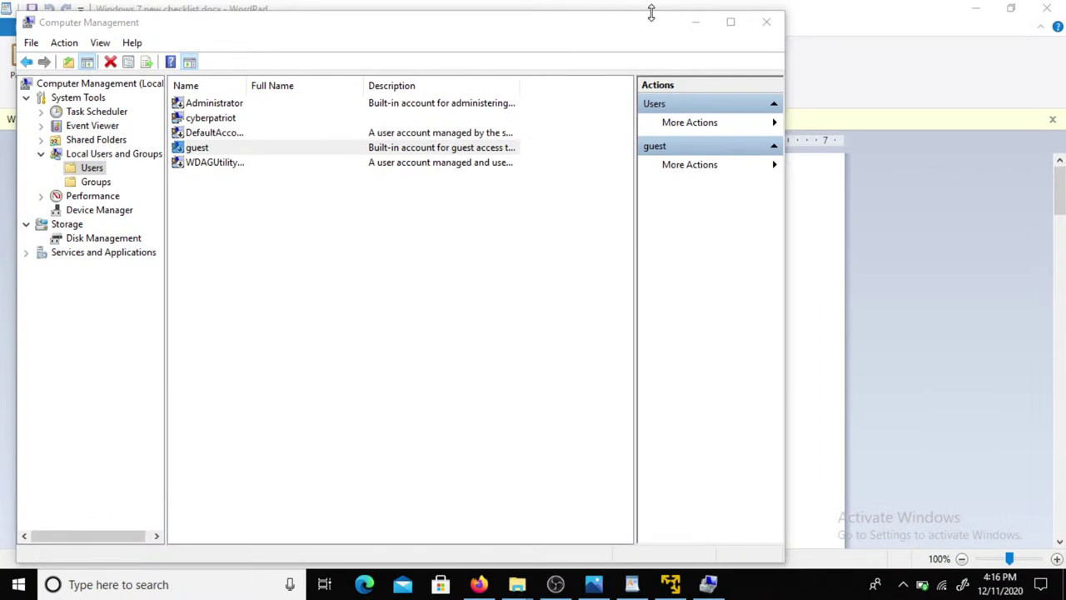
left_click(684, 27)
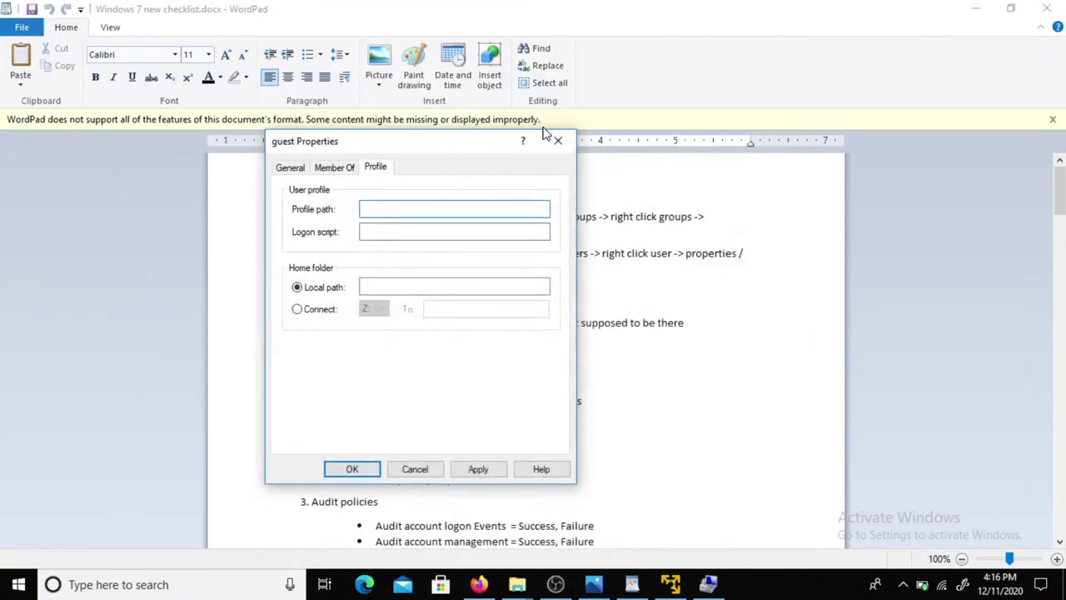
Step: Close the guest Properties dialog, highlight the 'Disable guest' checklist line, and return to SCA3
left_click(553, 138)
scroll(531, 264, "down", 2)
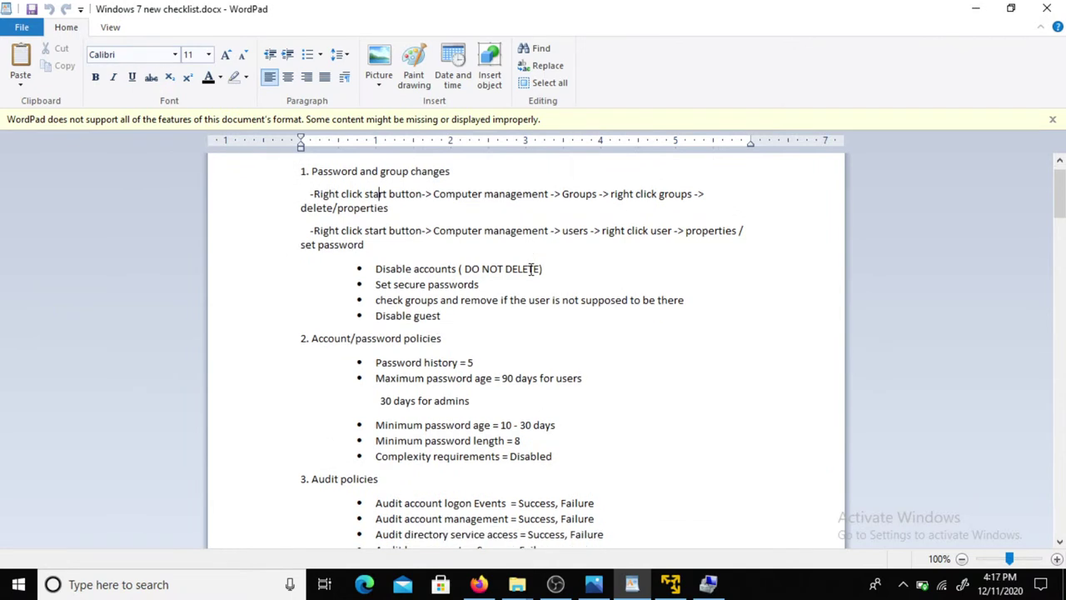
left_click(441, 293)
left_click_drag(442, 293, 382, 301)
left_click(395, 298)
triple_click(383, 298)
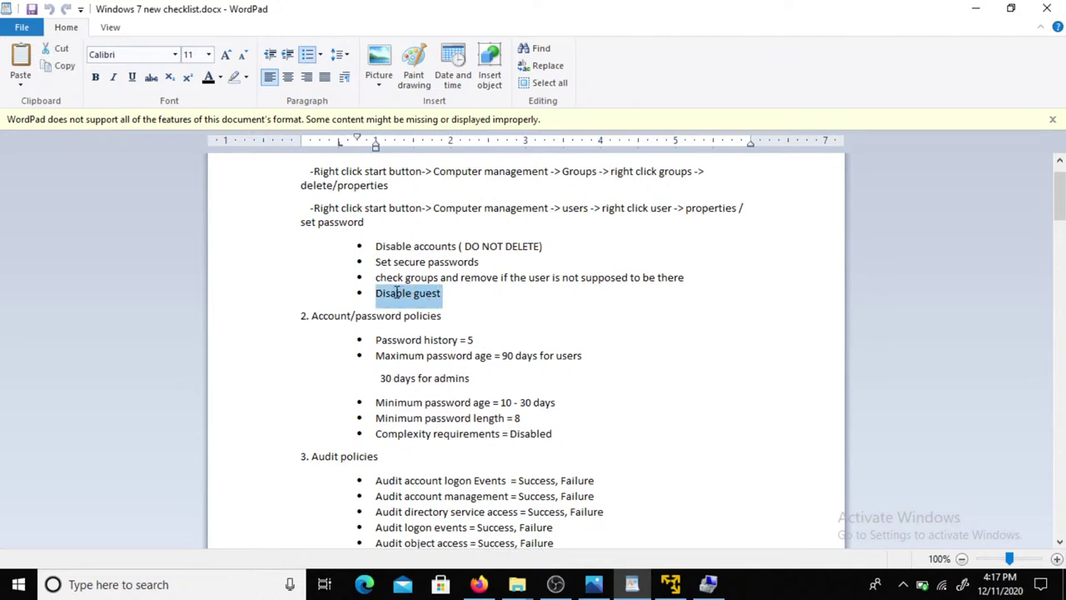
left_click(379, 297)
mouse_move(379, 297)
left_mouse_down()
mouse_move(442, 304)
mouse_move(333, 314)
mouse_move(410, 304)
mouse_move(491, 272)
mouse_move(390, 295)
left_mouse_up()
double_click(376, 304)
left_click(449, 293)
left_click(377, 293)
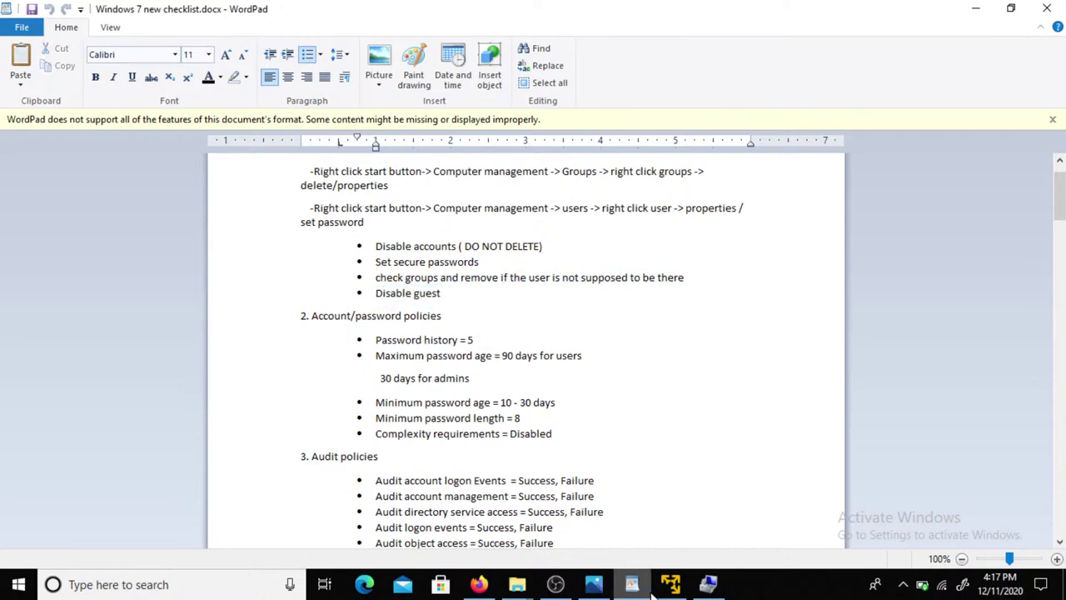
left_click(668, 584)
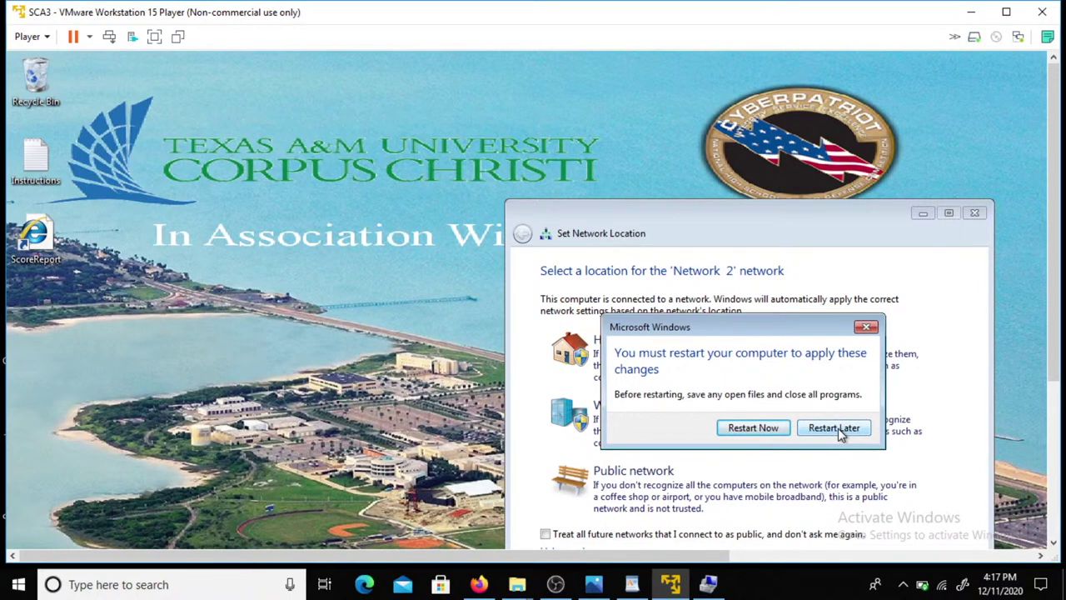
Step: Choose Restart Later on both Windows restart prompts and move Set Network Location up-left
left_click_drag(792, 330, 557, 139)
left_click(613, 241)
left_click_drag(779, 329, 639, 90)
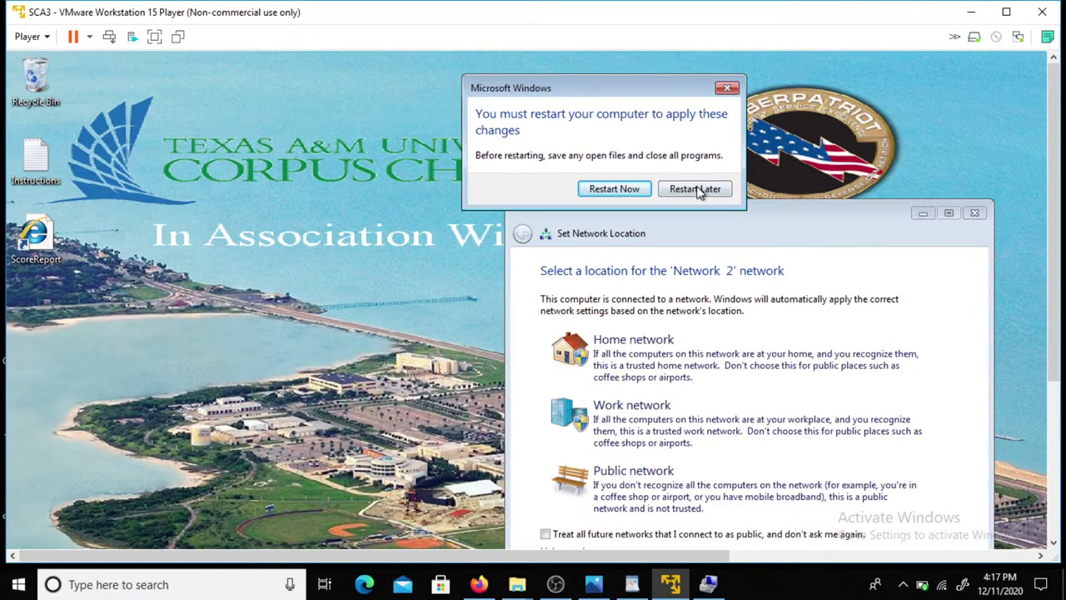
left_click(694, 188)
left_click_drag(711, 204, 569, 86)
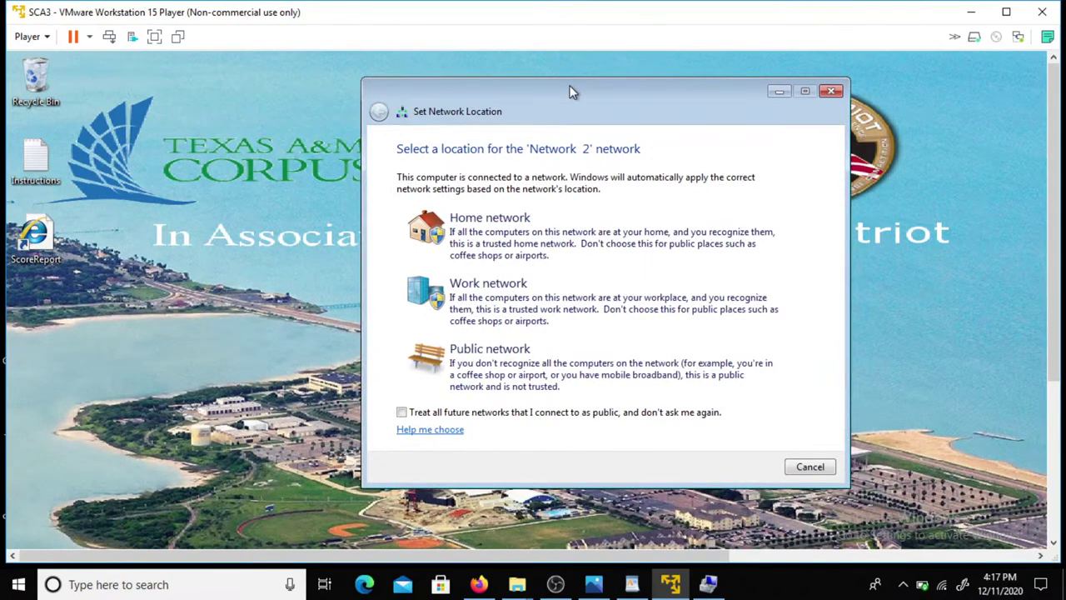
Step: Close the Set Network Location window on the VM desktop
left_click_drag(570, 85, 542, 77)
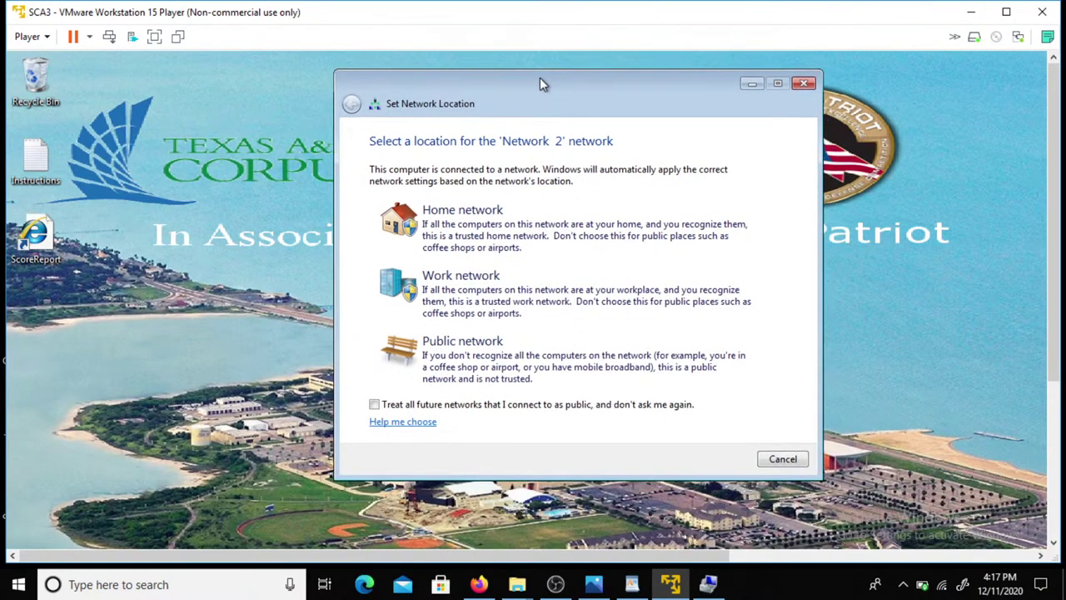
left_click_drag(540, 81, 519, 89)
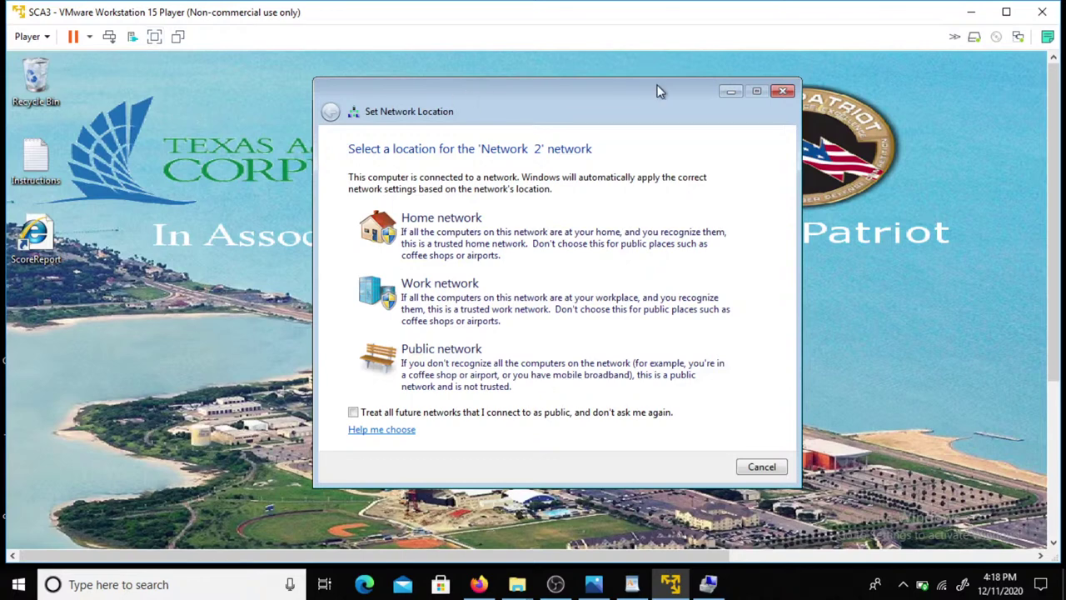
left_click(782, 91)
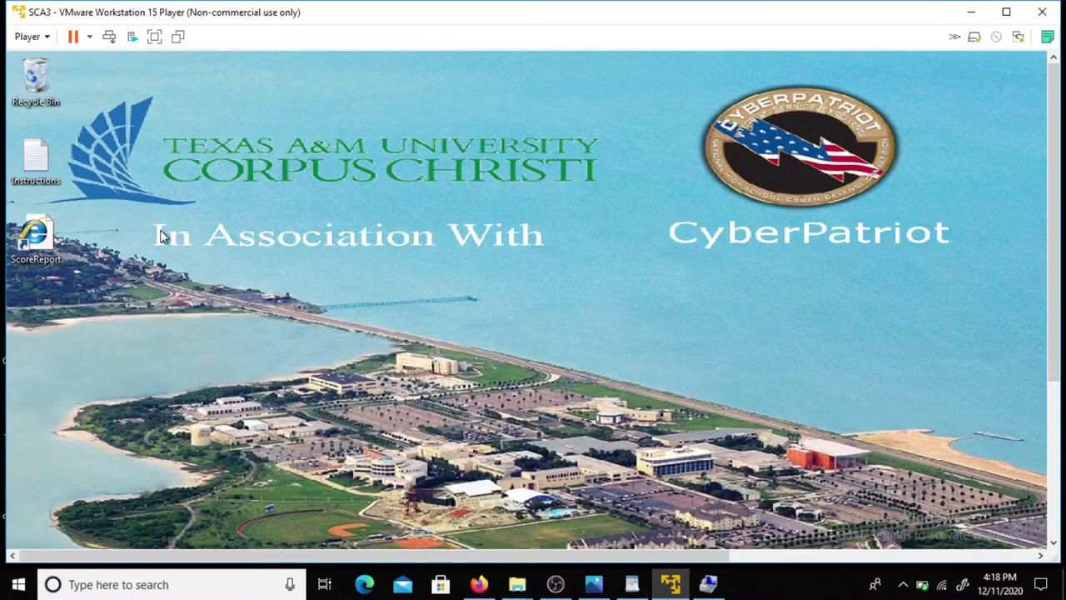
Step: Open the Instructions note in Notepad, move it up-left, then switch to Firefox
double_click(28, 165)
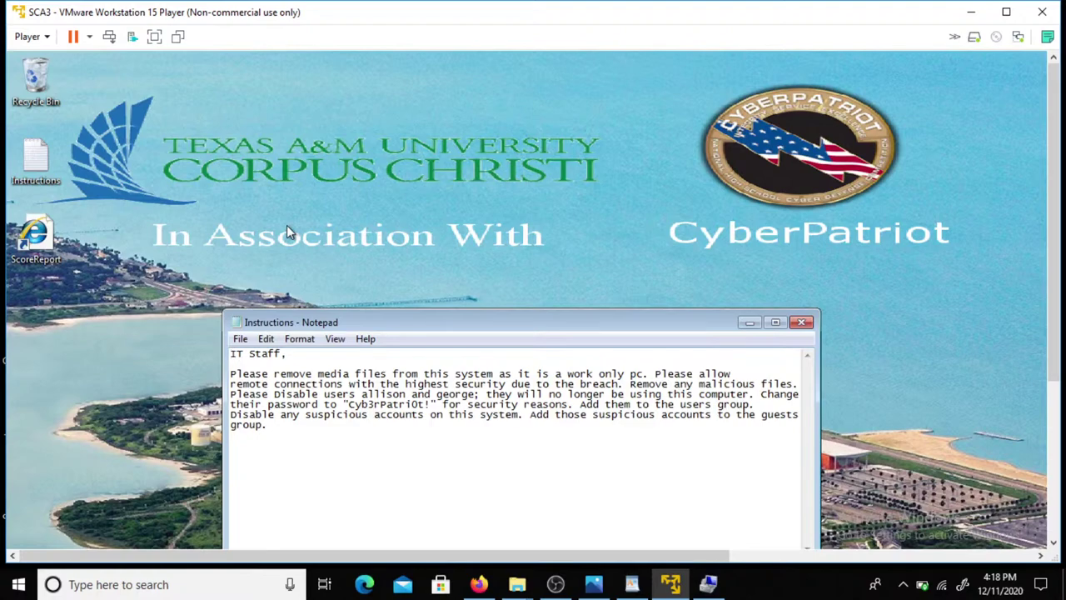
left_click_drag(330, 323, 279, 180)
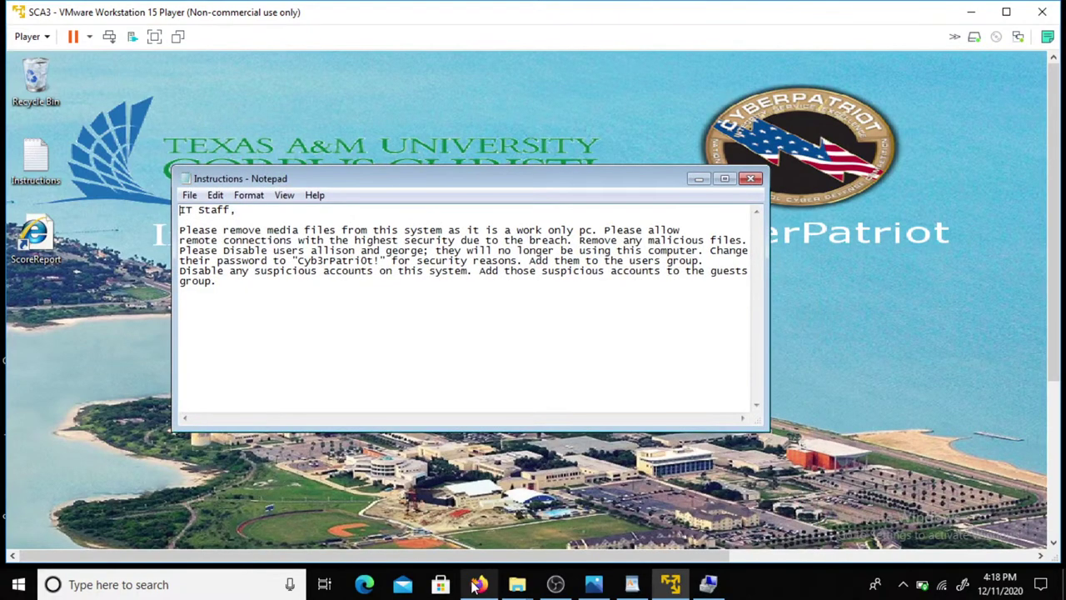
left_click(479, 584)
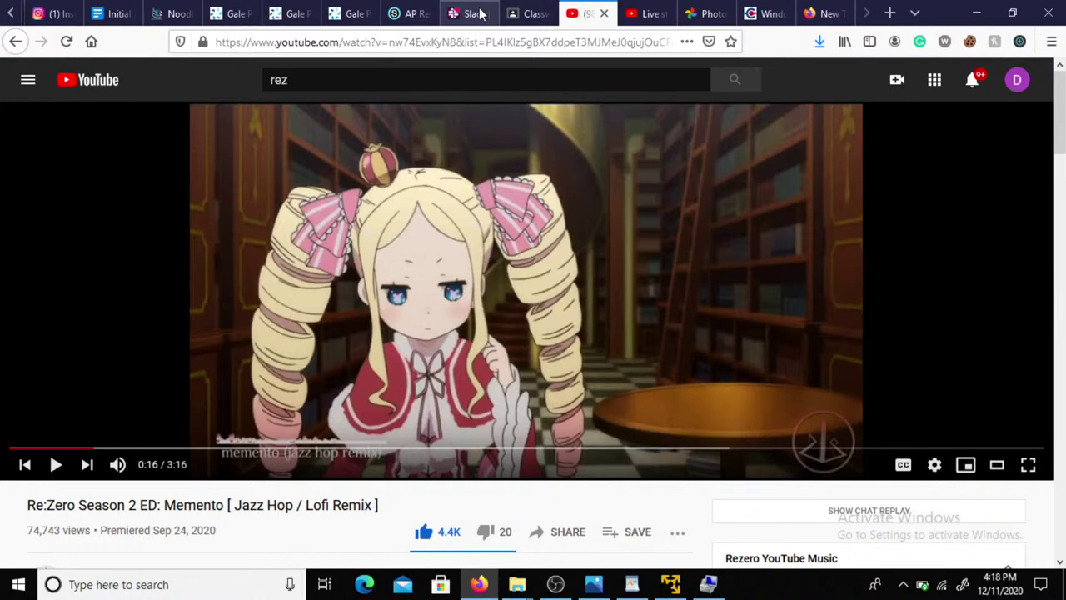
Step: Post 'the japanese' in the YouTube Studio live chat, then return to the SCA3 virtual machine
key("ctrl+Tab")
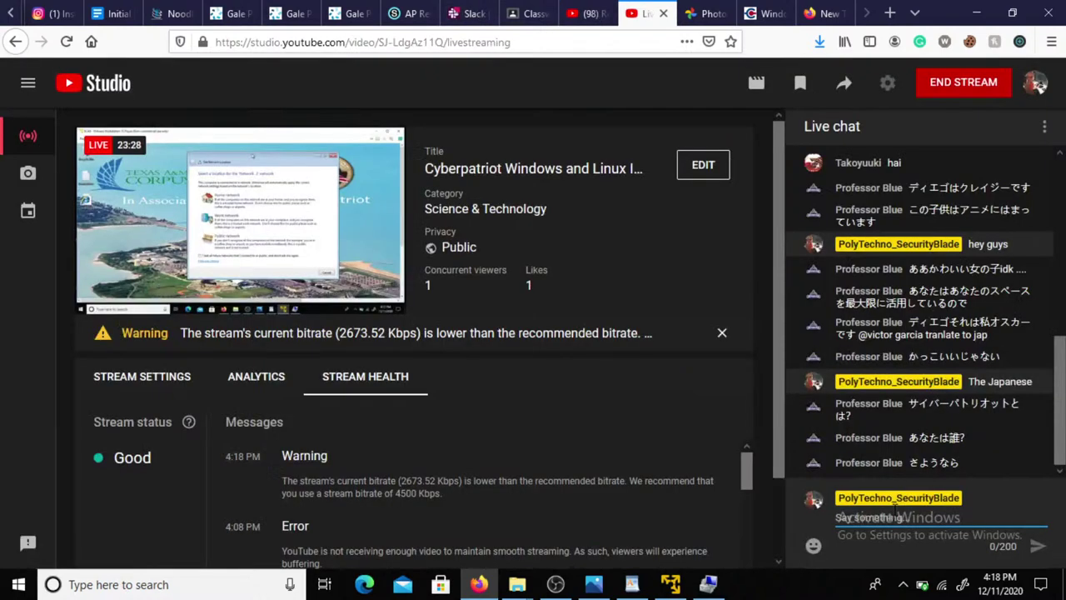
type("the ")
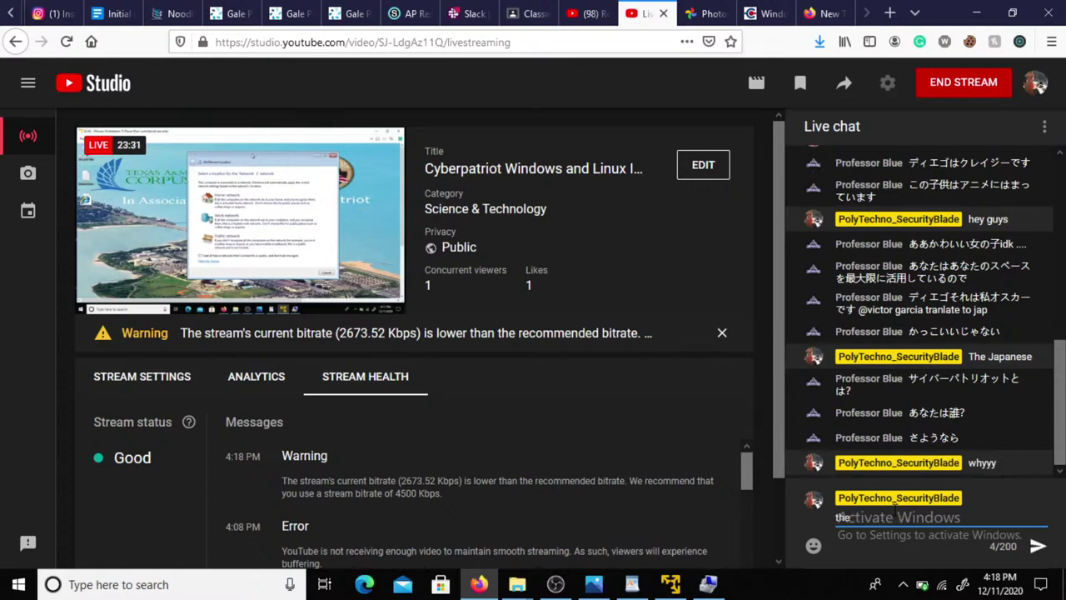
type("japanese")
key("Return")
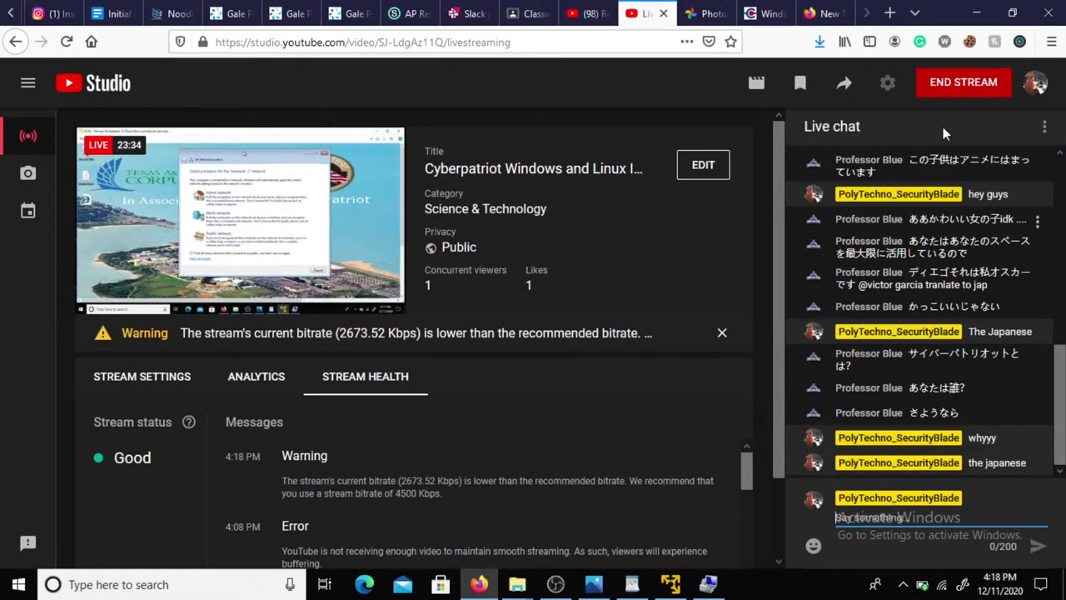
key("alt+Tab")
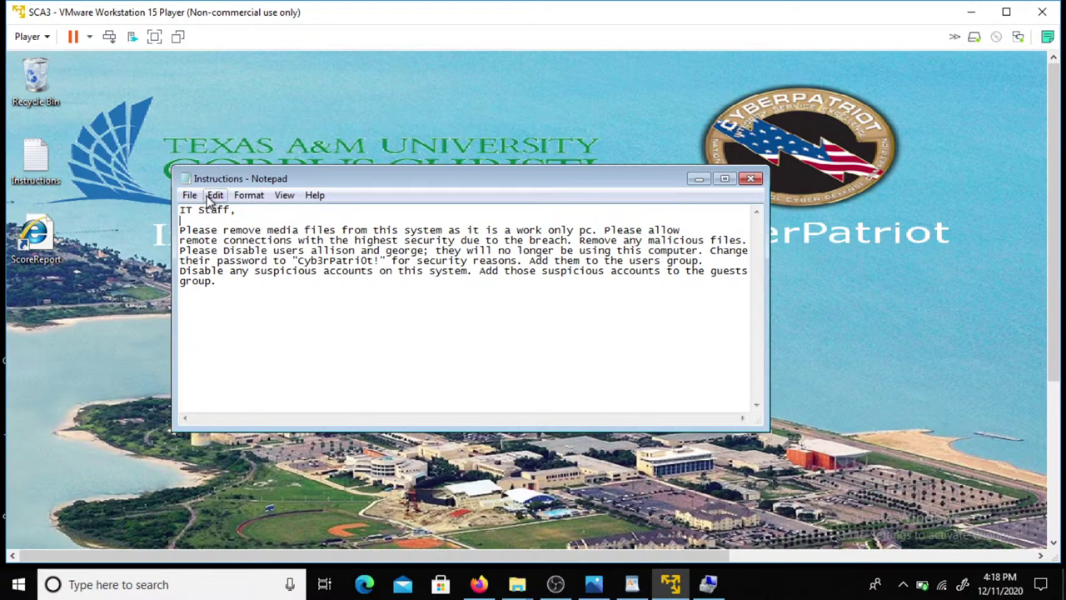
Step: Maximize the Instructions note and read the remote connections, breach, malicious files and password items
left_click(725, 178)
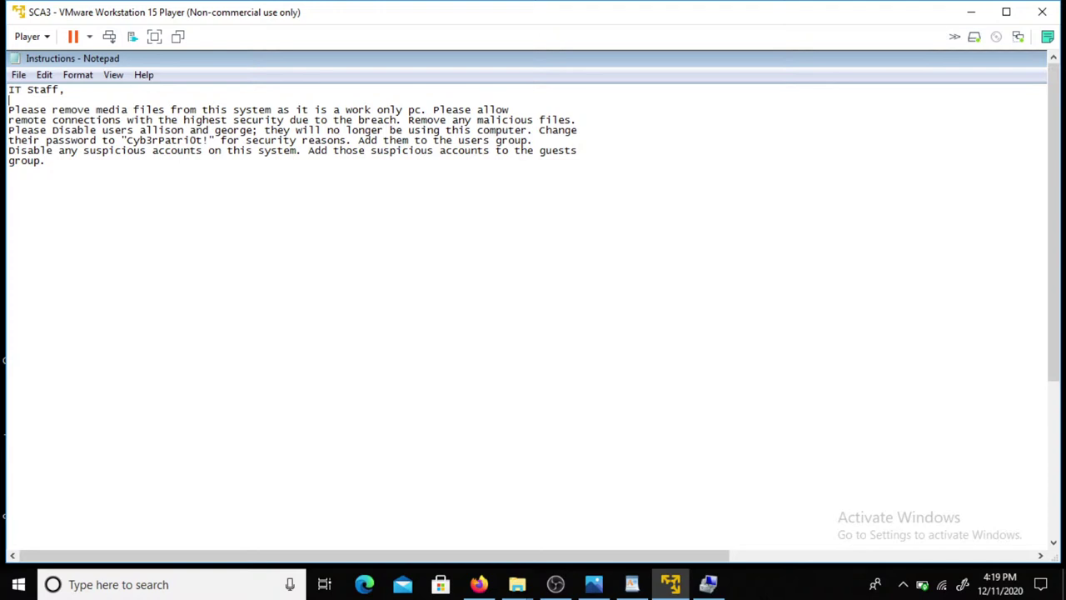
left_click_drag(58, 120, 146, 111)
left_click(147, 111)
left_click_drag(284, 120, 571, 121)
left_click(397, 121)
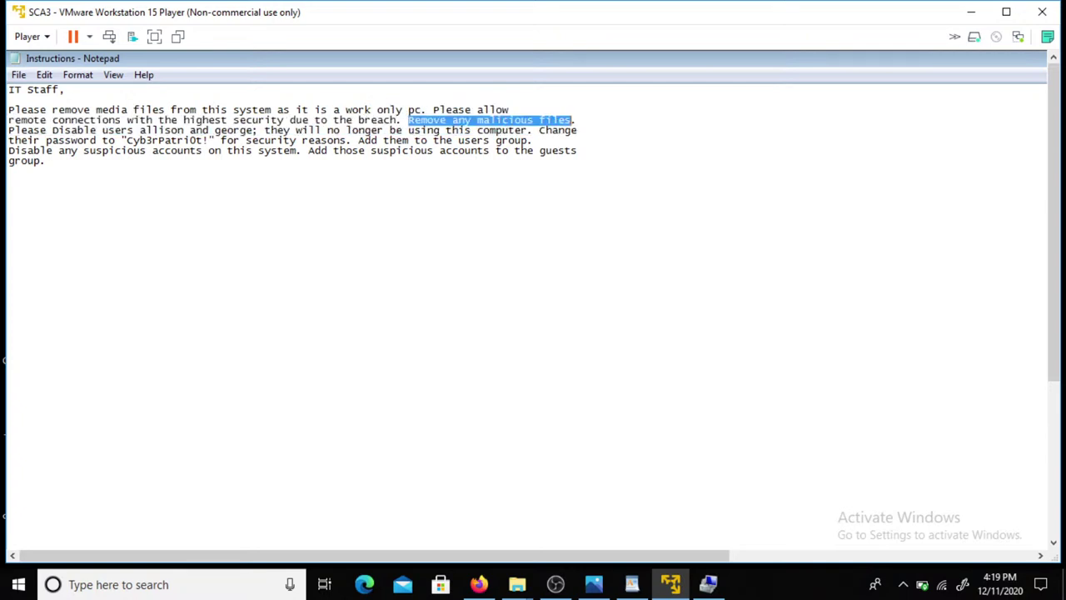
left_click(139, 121)
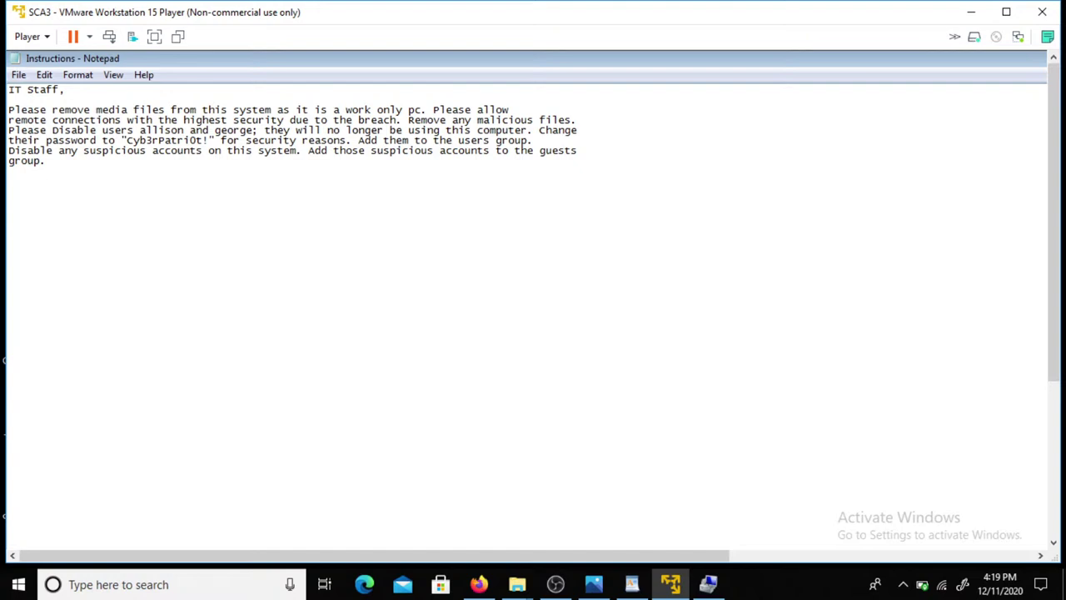
left_click_drag(45, 140, 139, 140)
left_click(164, 140)
Step: Read the guests group sentence, then run the virtual machine full screen
left_click_drag(308, 150, 47, 160)
left_click(47, 160)
left_click_drag(308, 150, 9, 171)
left_click(10, 171)
left_click_drag(308, 150, 47, 161)
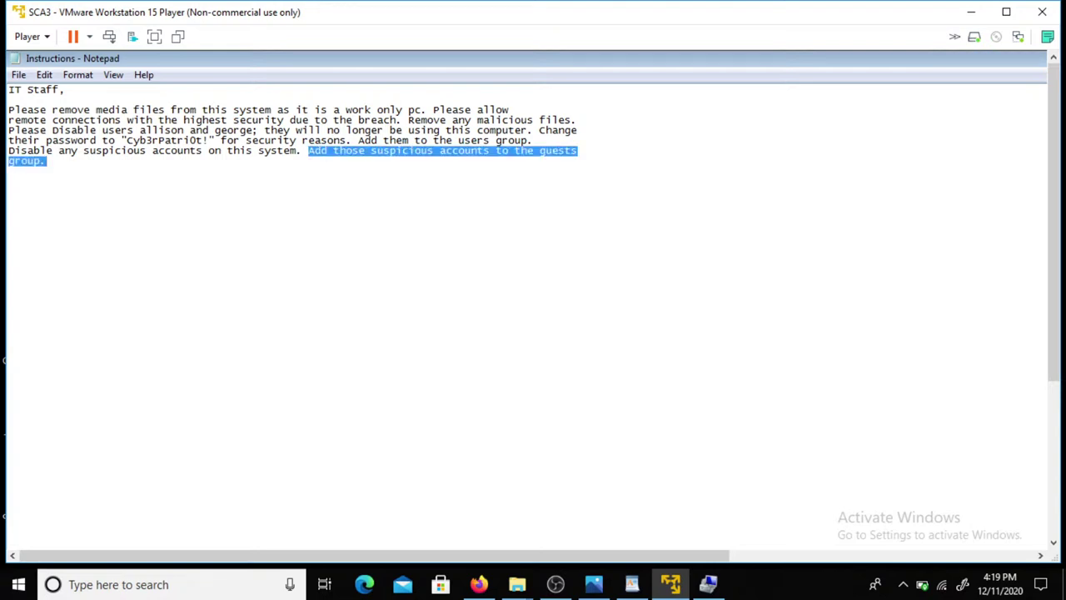
left_click(46, 161)
left_click_drag(308, 150, 47, 161)
left_click(46, 161)
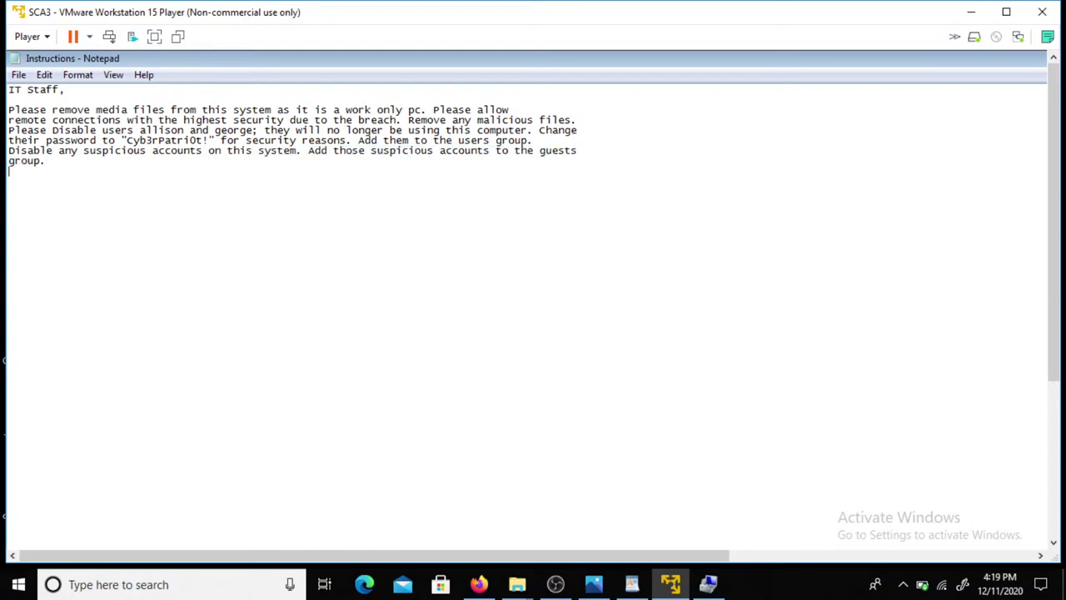
key("Left")
left_click_drag(307, 150, 47, 161)
key("Right")
left_click(164, 40)
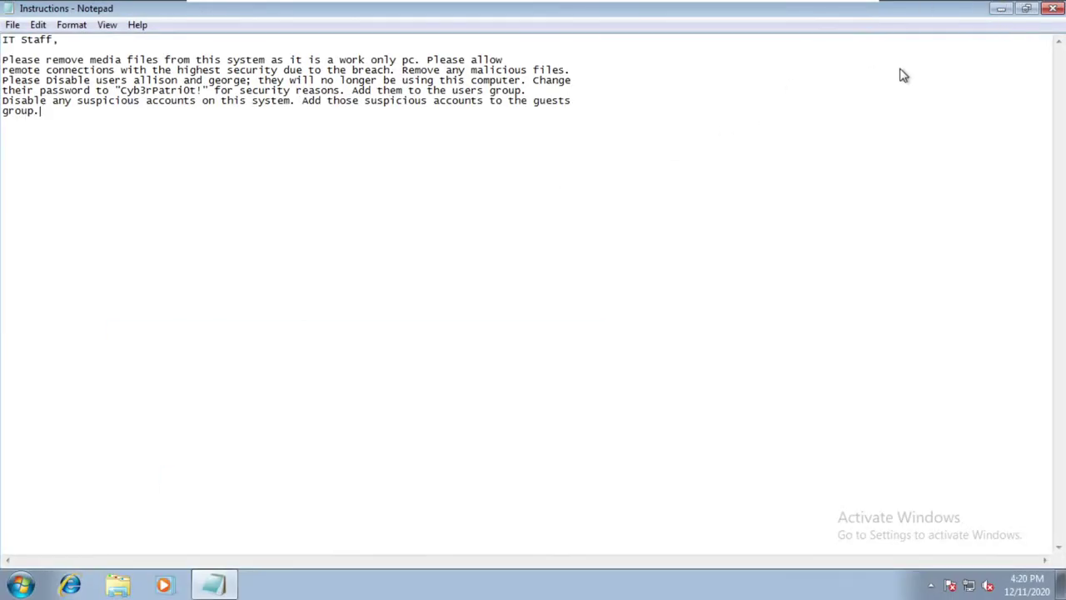
Step: Minimize the instructions, open the ScoreReport showing 0/22, dismiss the IE8 prompt, and minimize the VM
left_click(218, 583)
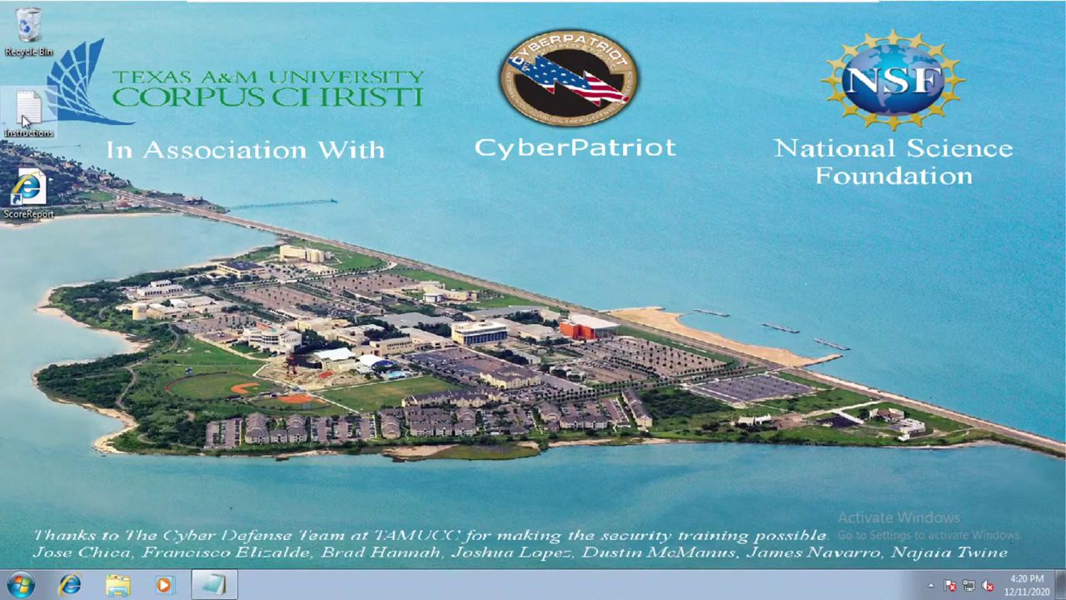
left_click(200, 587)
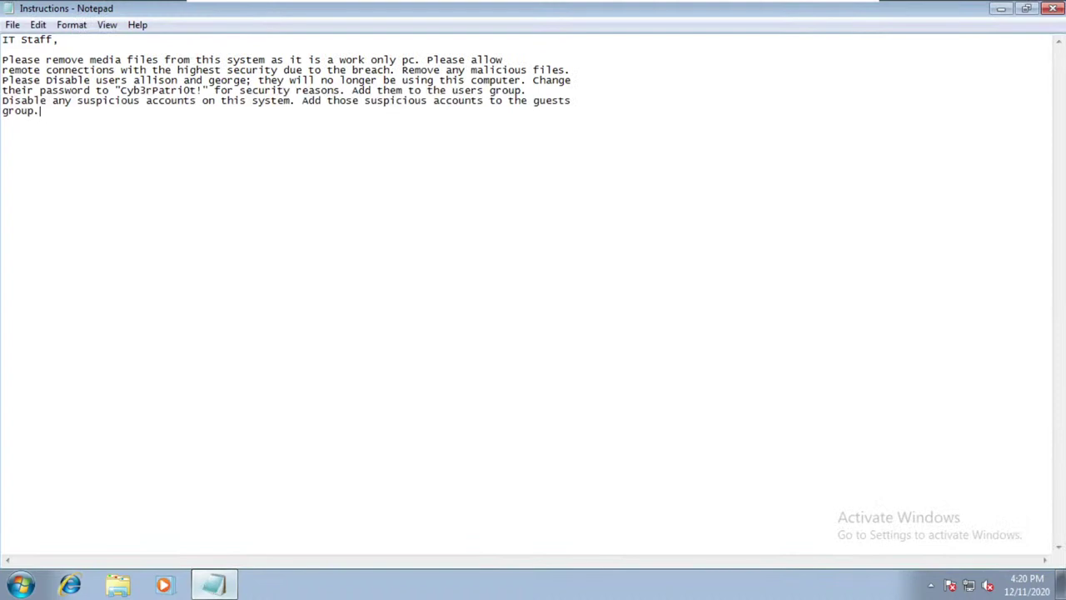
left_click(1001, 8)
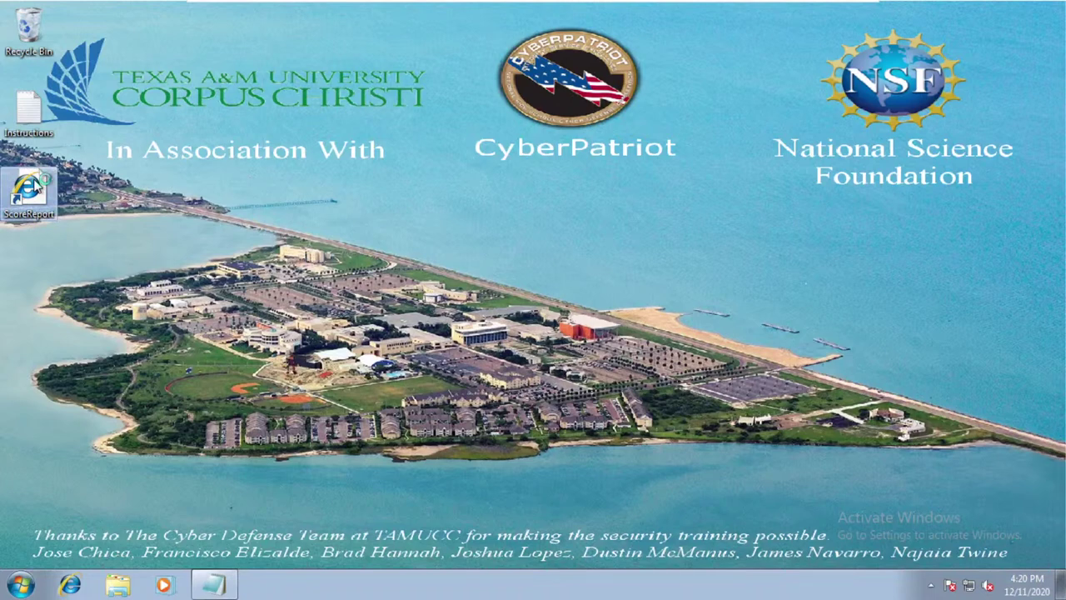
double_click(36, 185)
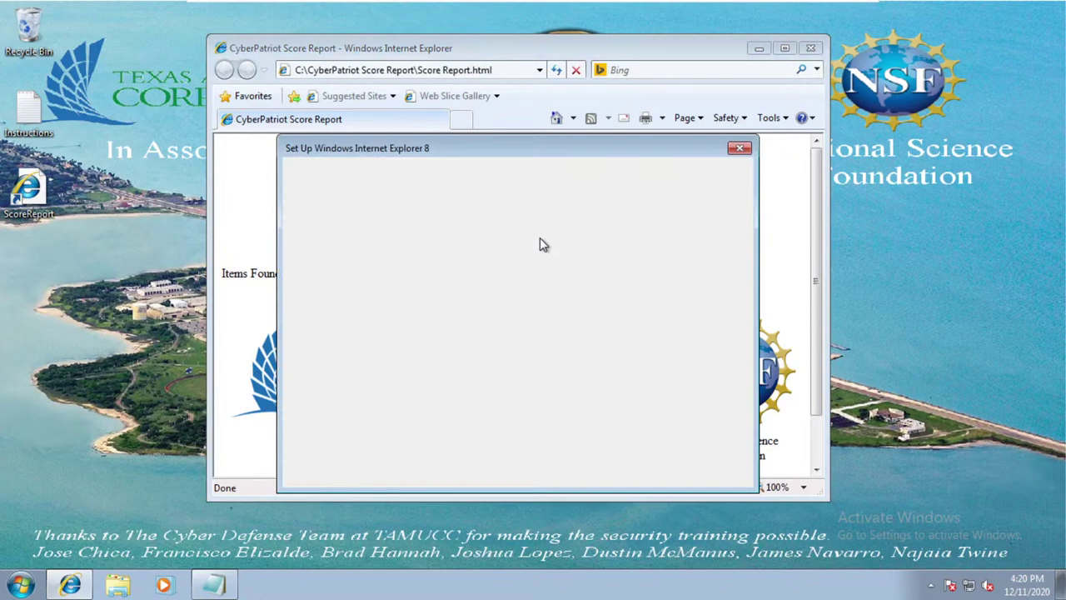
left_click(739, 149)
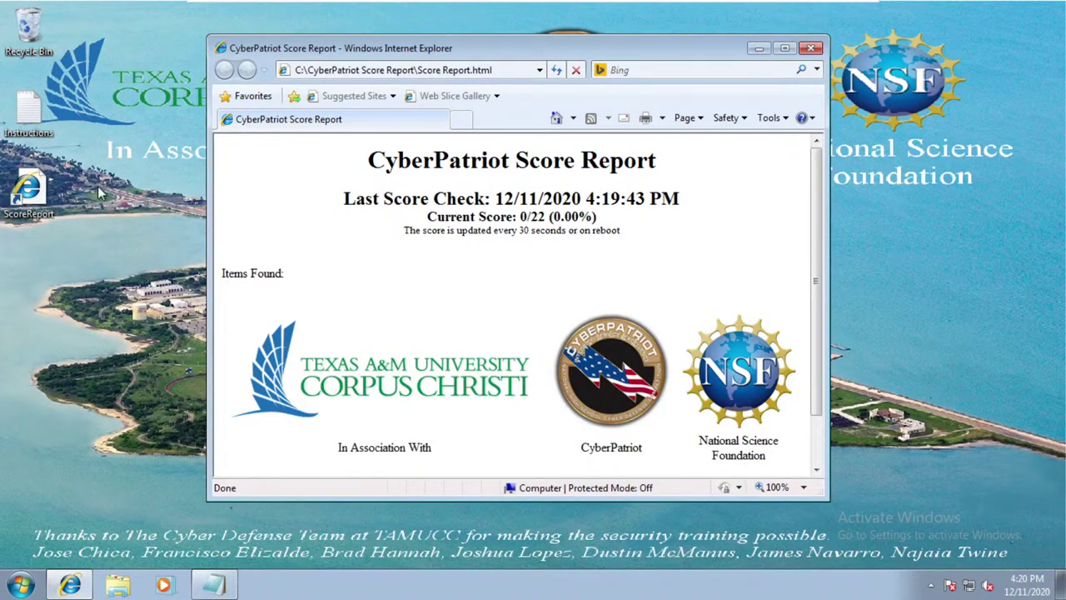
mouse_move(962, 7)
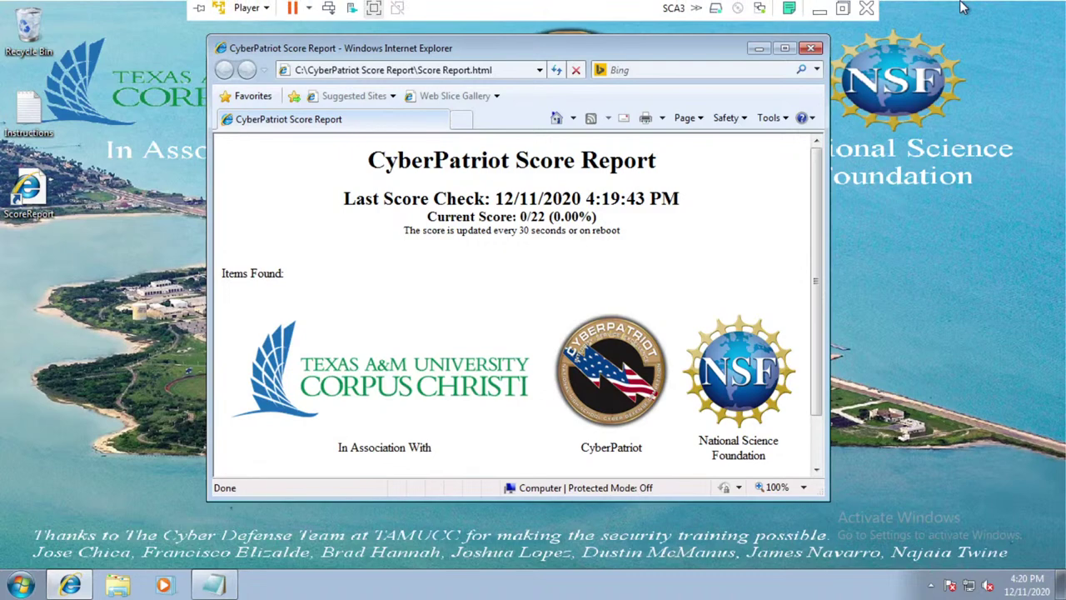
left_click(822, 8)
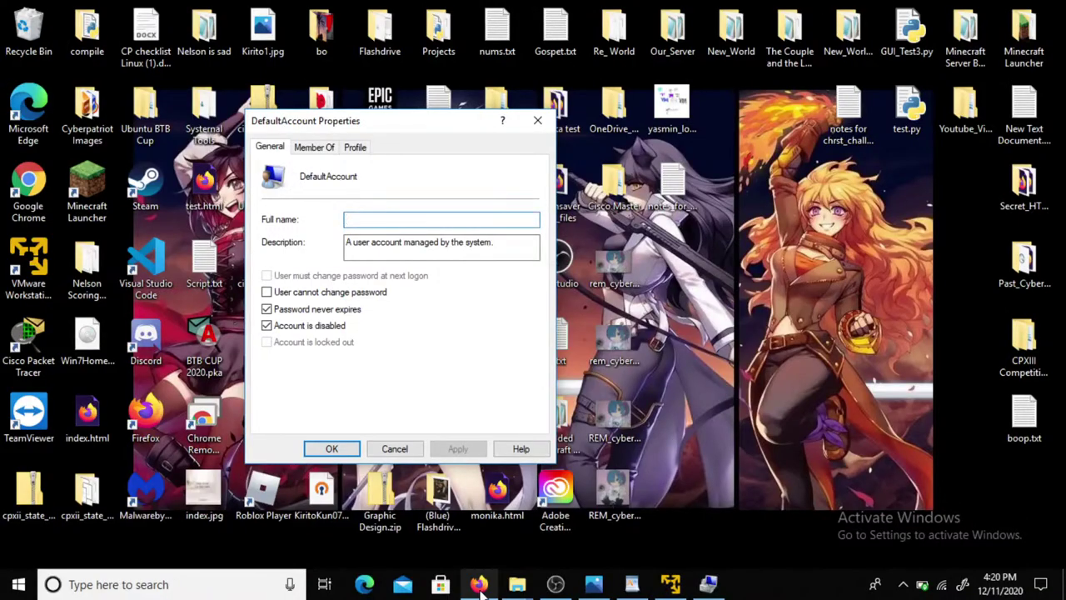
Step: Scroll Firefox's Windows 7 Intermediate VM Image page to the top, then bring OBS Studio forward
left_click(479, 584)
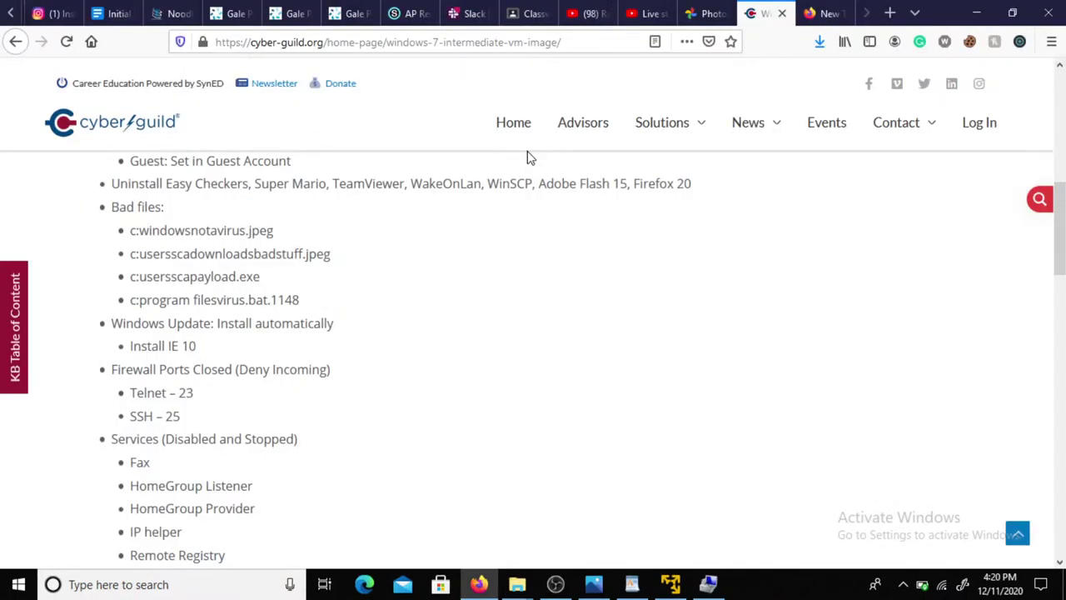
scroll(526, 157, "up", 10)
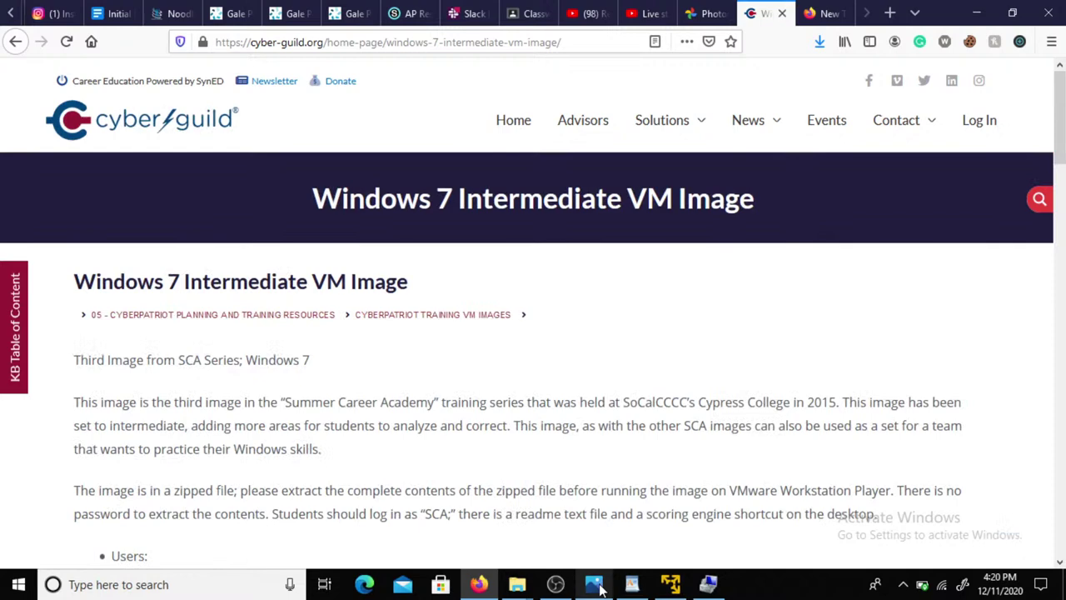
left_click(555, 584)
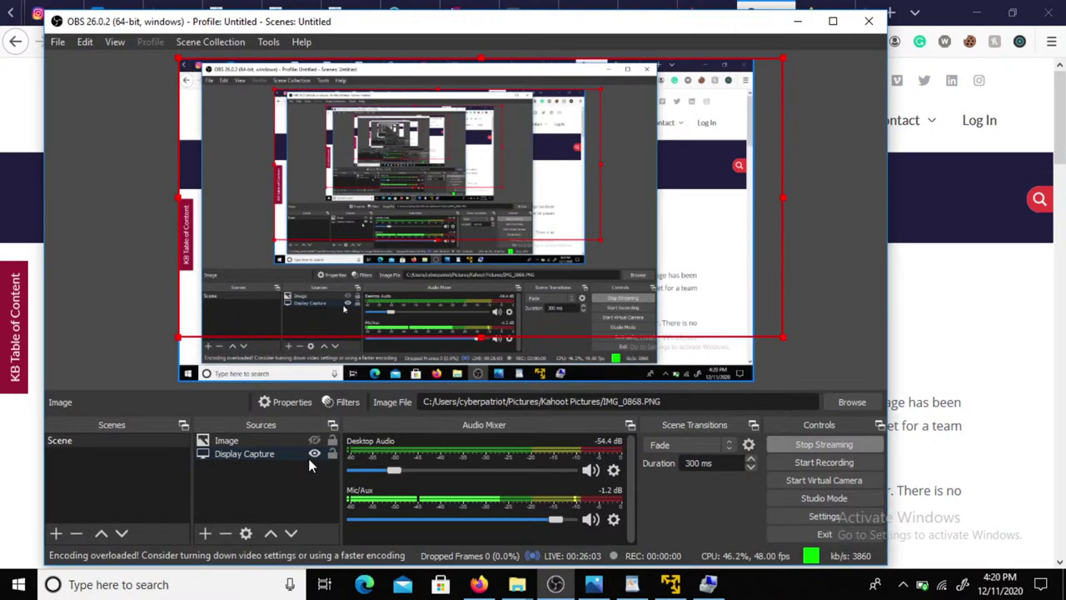
Step: Make the anime Image source visible over the OBS stream and minimize OBS
left_click(314, 440)
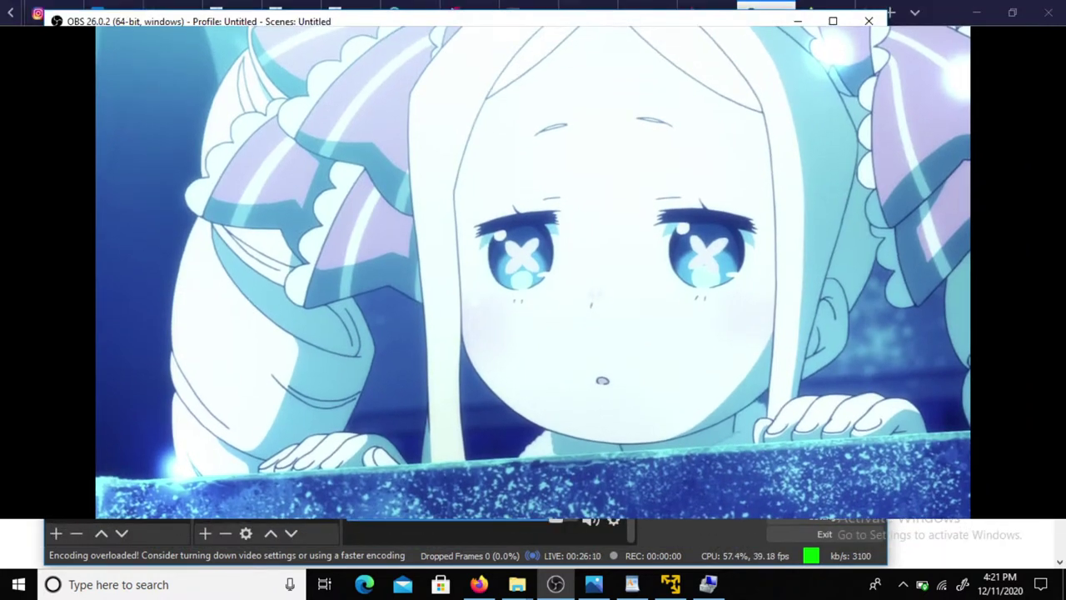
left_click(797, 21)
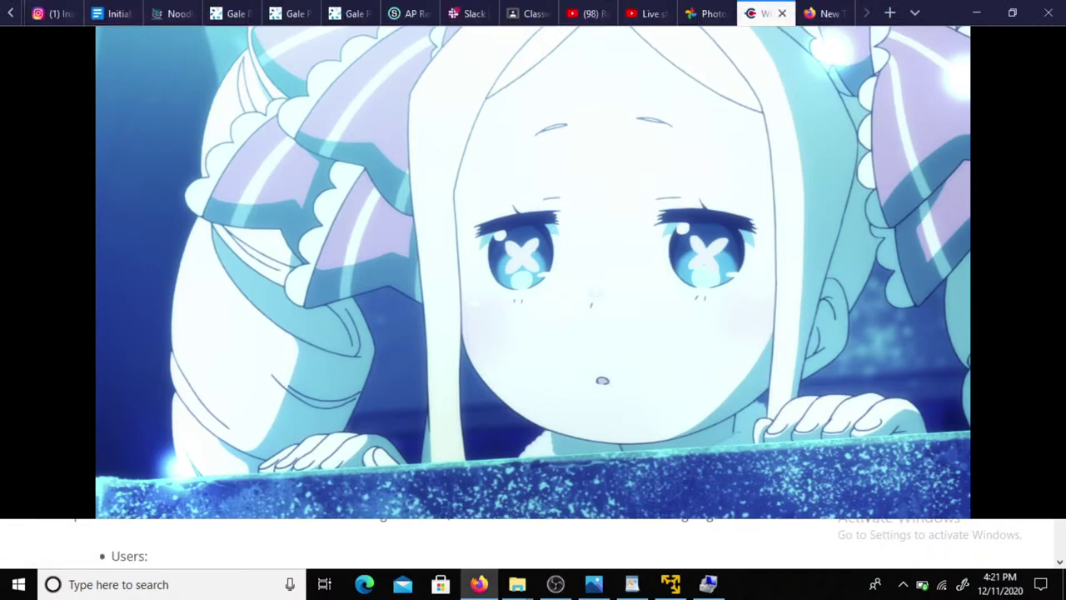
scroll(533, 545, "down", 3)
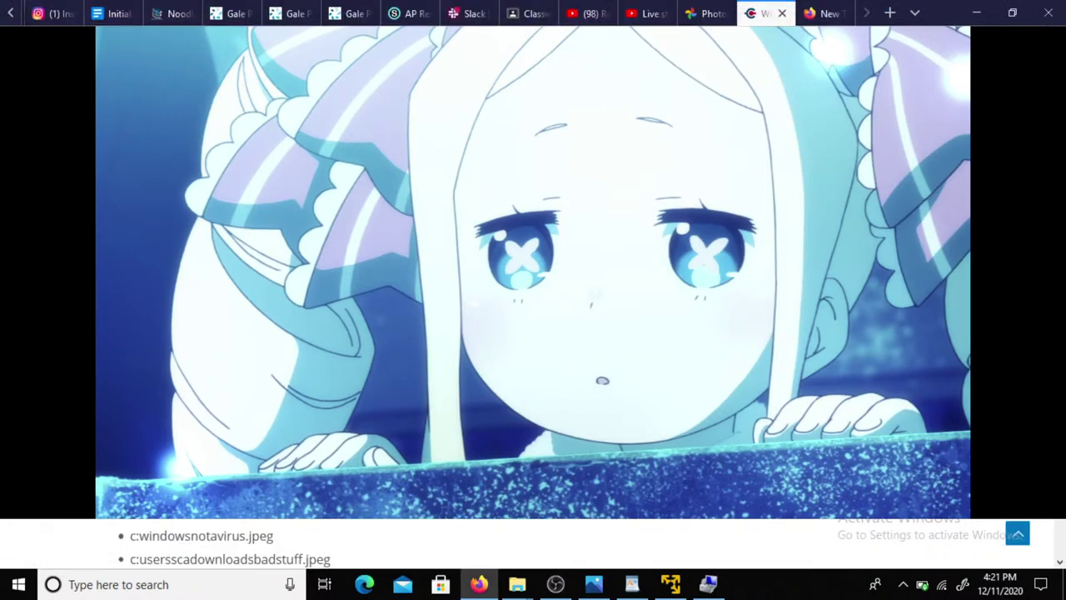
scroll(533, 545, "down", 1)
scroll(533, 545, "down", 5)
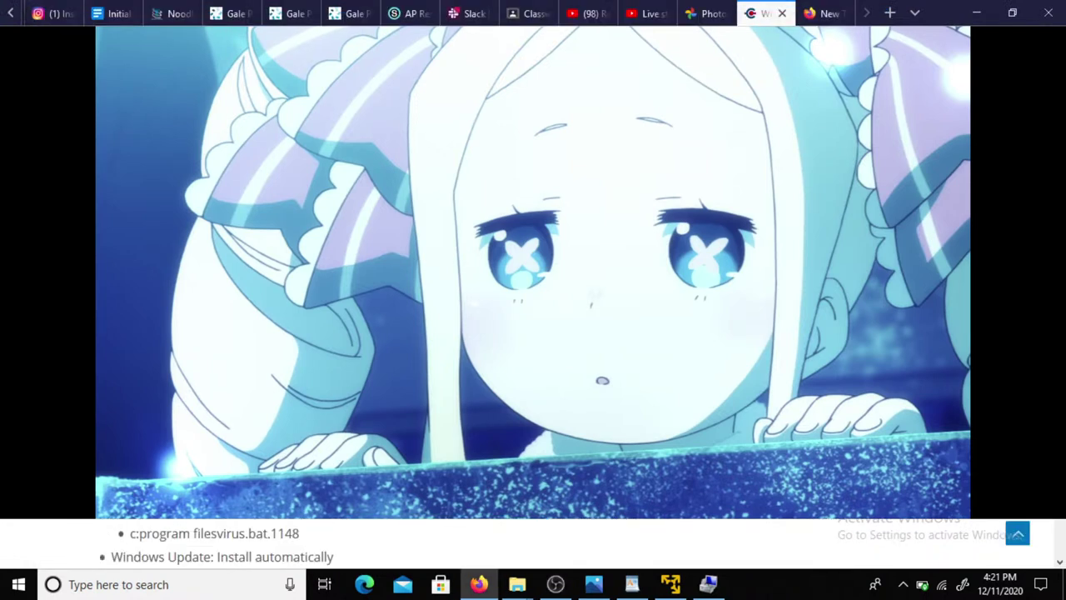
scroll(533, 546, "down", 3)
scroll(533, 546, "down", 4)
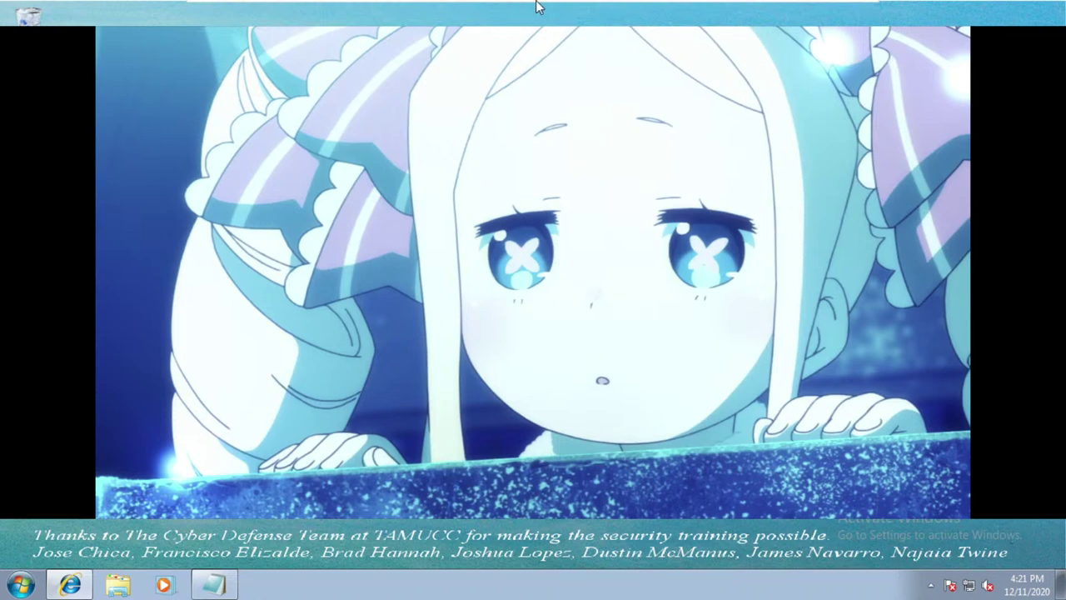
Step: Minimize the full-screen VM, show the desktop, and close Virtual Machine Settings
mouse_move(658, 7)
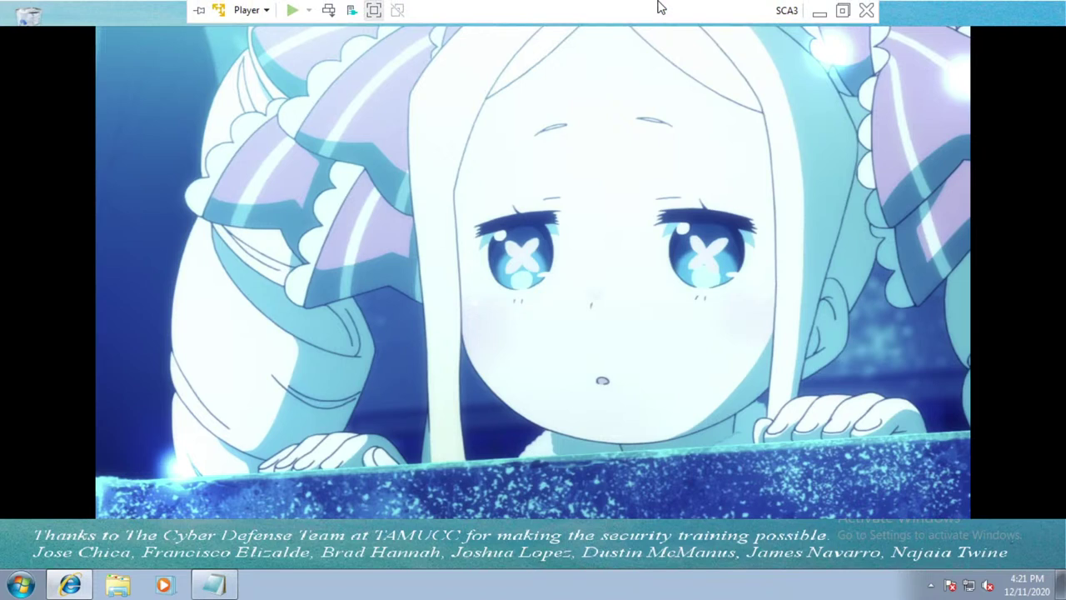
left_click(819, 11)
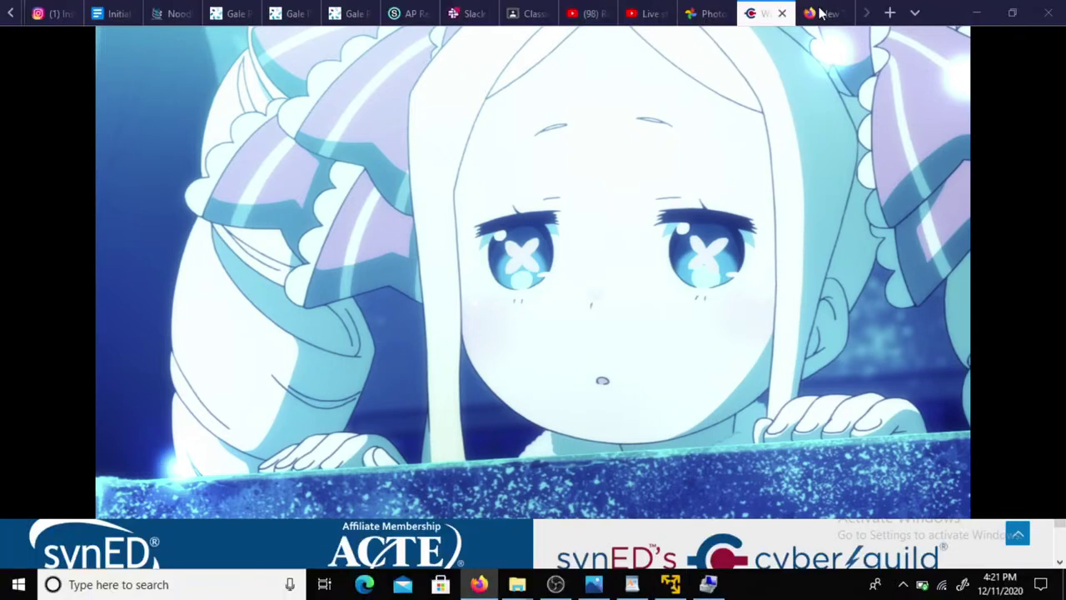
key("super+d")
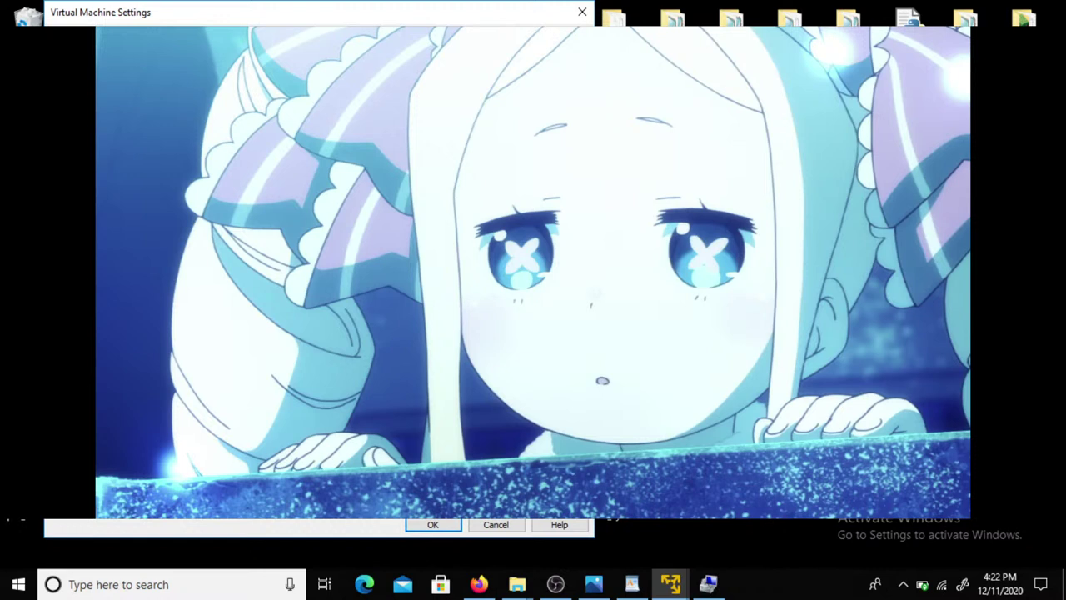
key("Return")
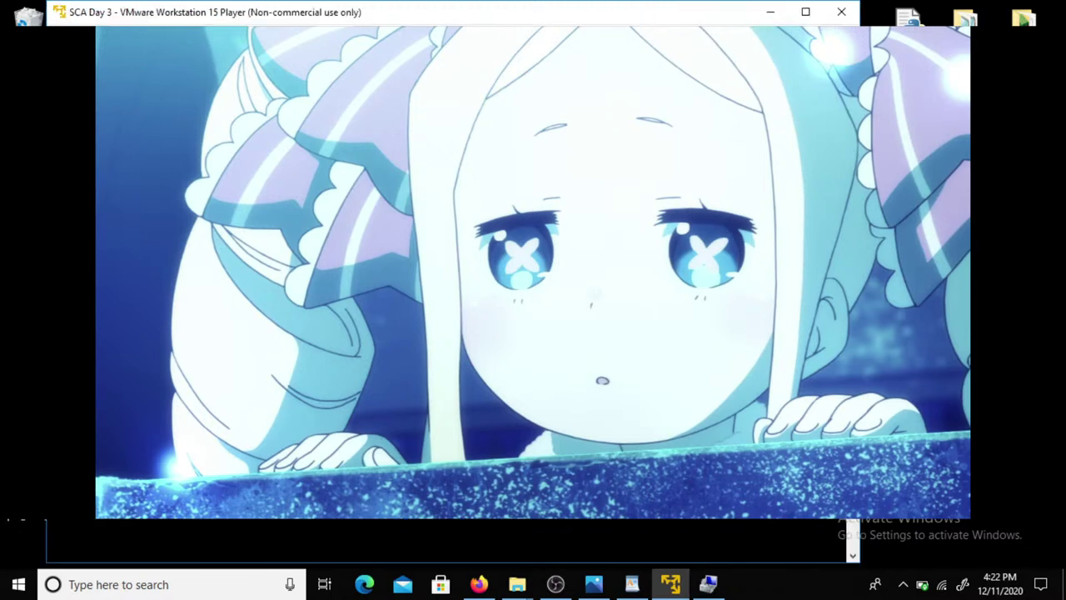
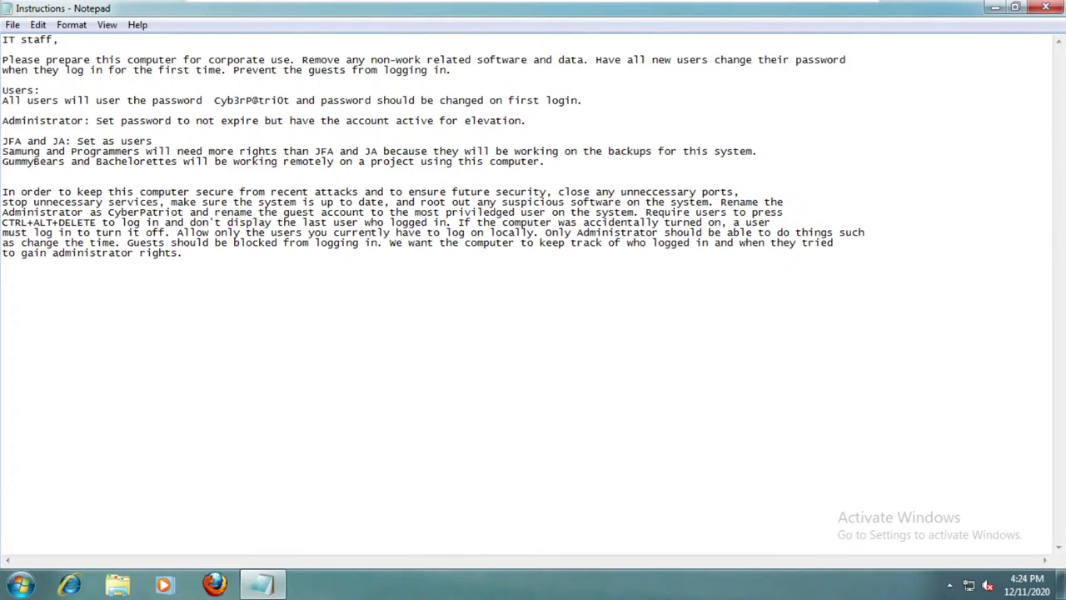
Step: Fix 'user' to 'use' in the Users line, then select the sentence about allowing local logon
key("BackSpace")
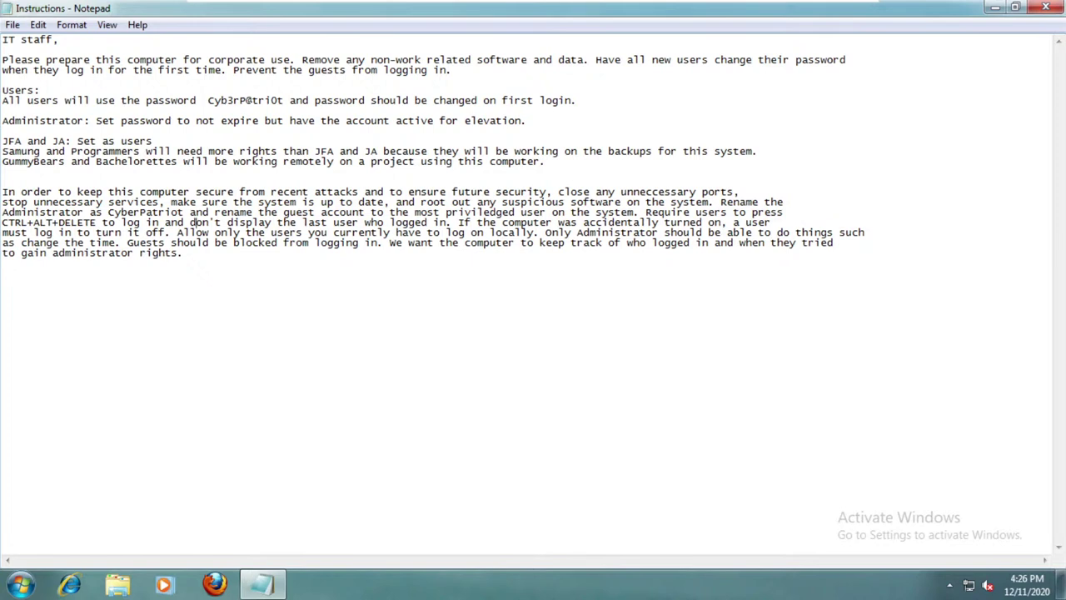
left_click_drag(183, 233, 544, 234)
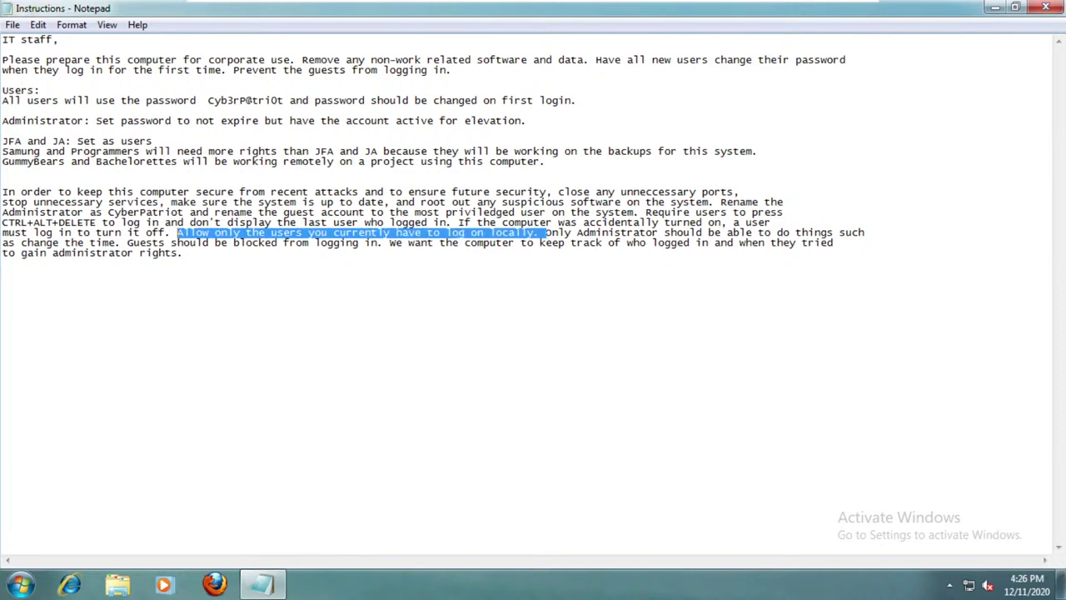
left_click(491, 203)
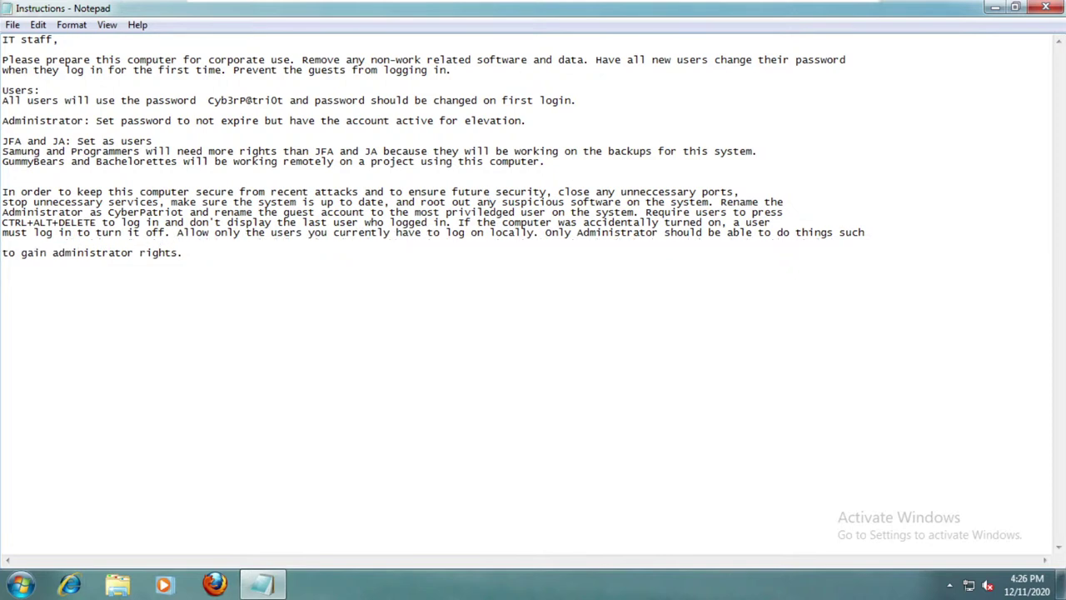
left_click_drag(77, 242, 89, 252)
left_click(90, 243)
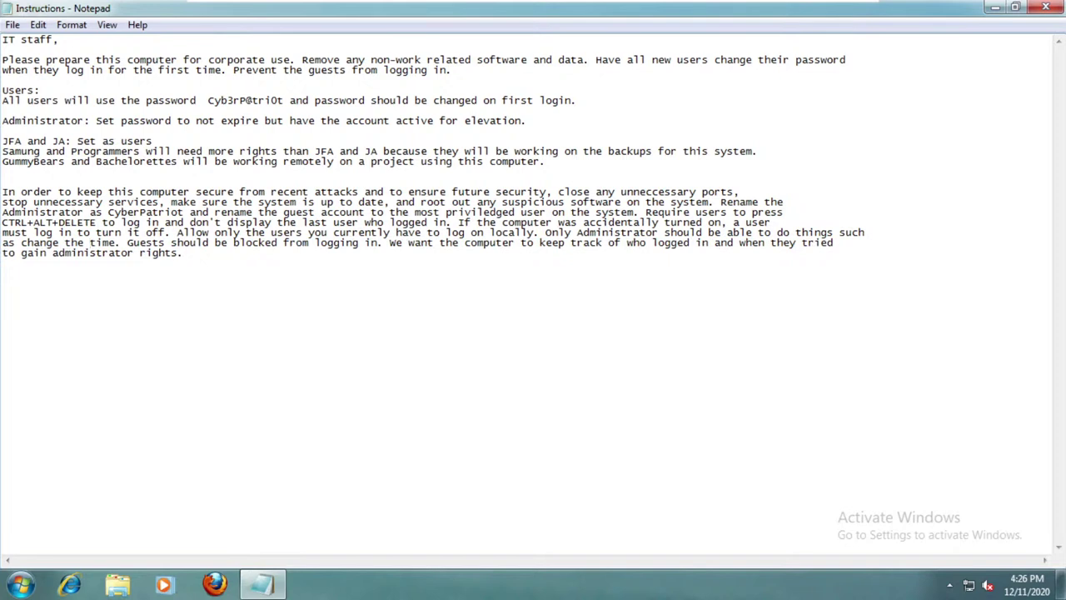
left_click(116, 242)
left_click_drag(134, 243, 360, 242)
left_click(383, 242)
mouse_move(796, 3)
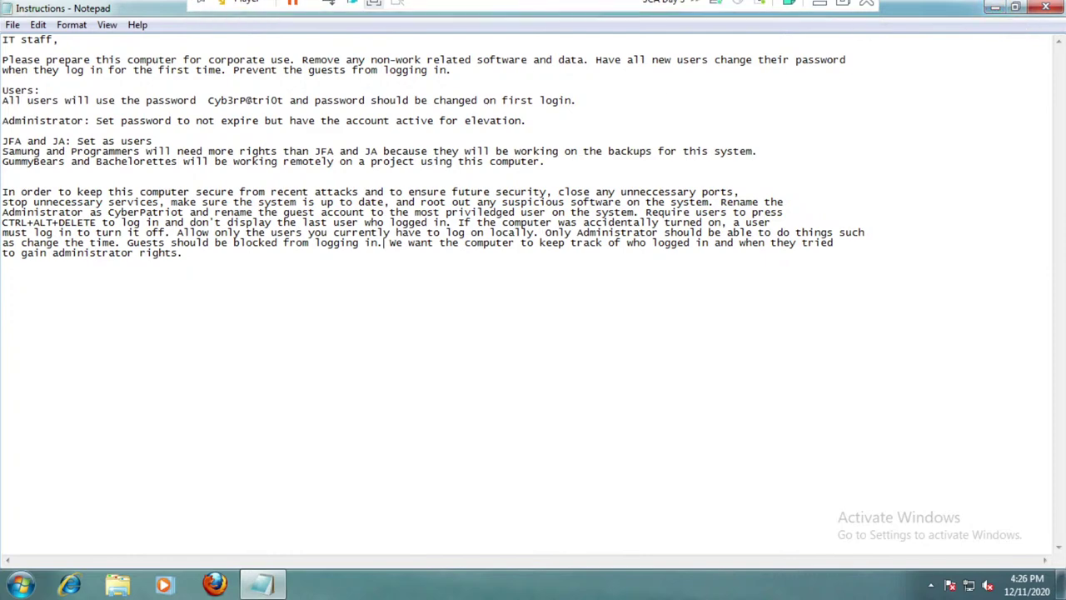
left_click(812, 8)
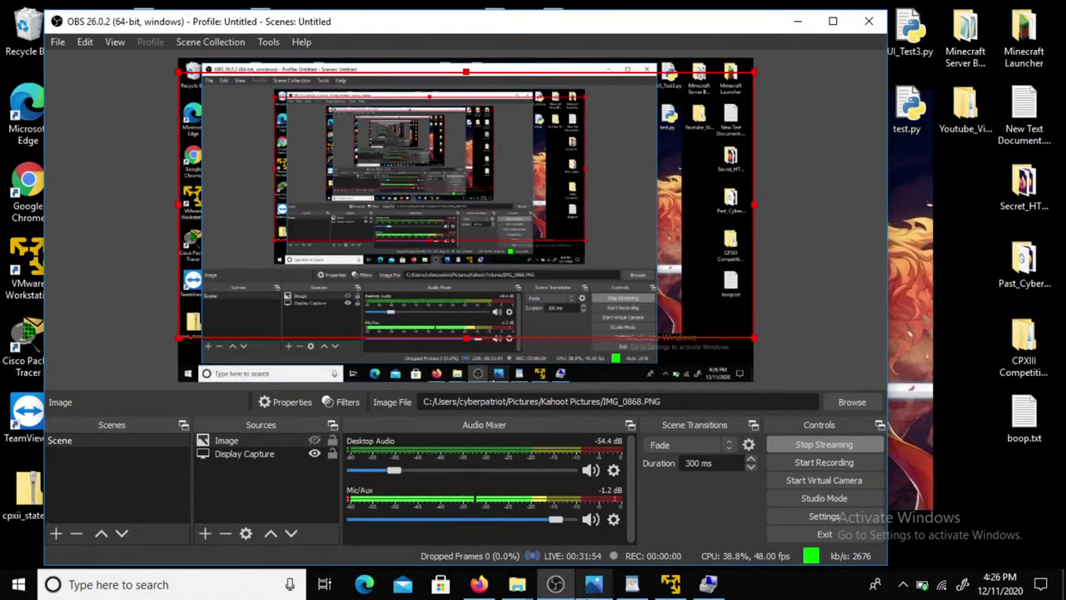
left_click(593, 584)
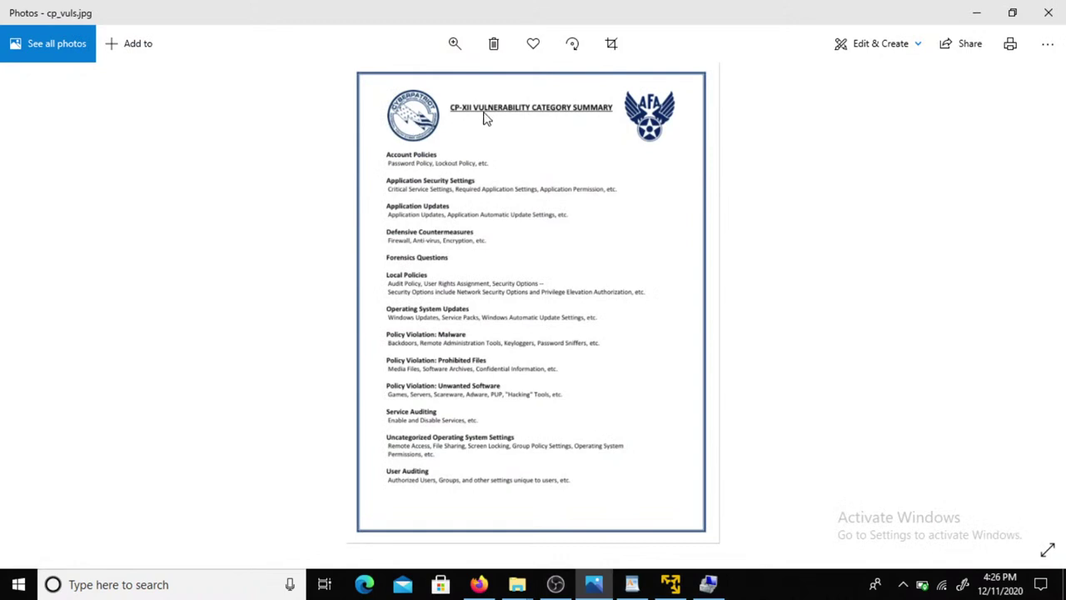
scroll(428, 161, "up", 3)
left_click_drag(365, 188, 349, 214)
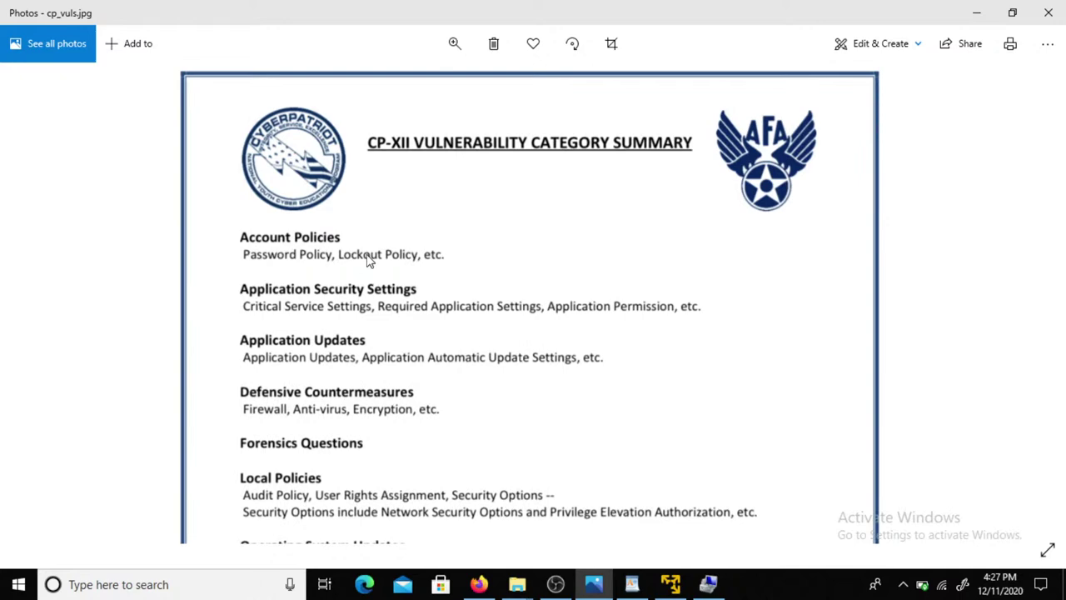
left_click(673, 584)
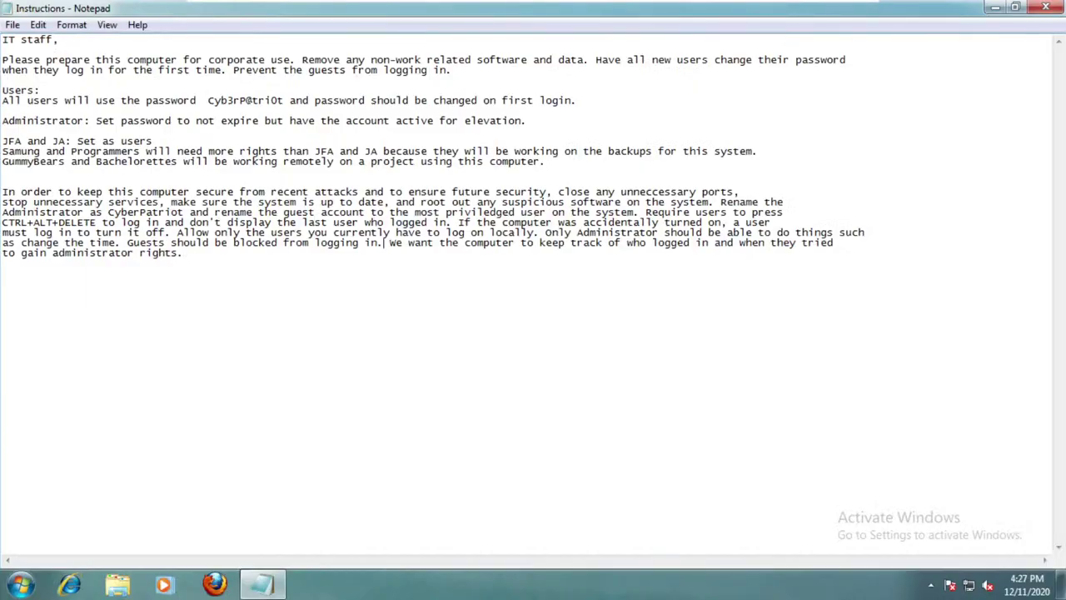
Step: Minimize the instructions and bring up Taskbar and Start Menu Properties
left_click(995, 8)
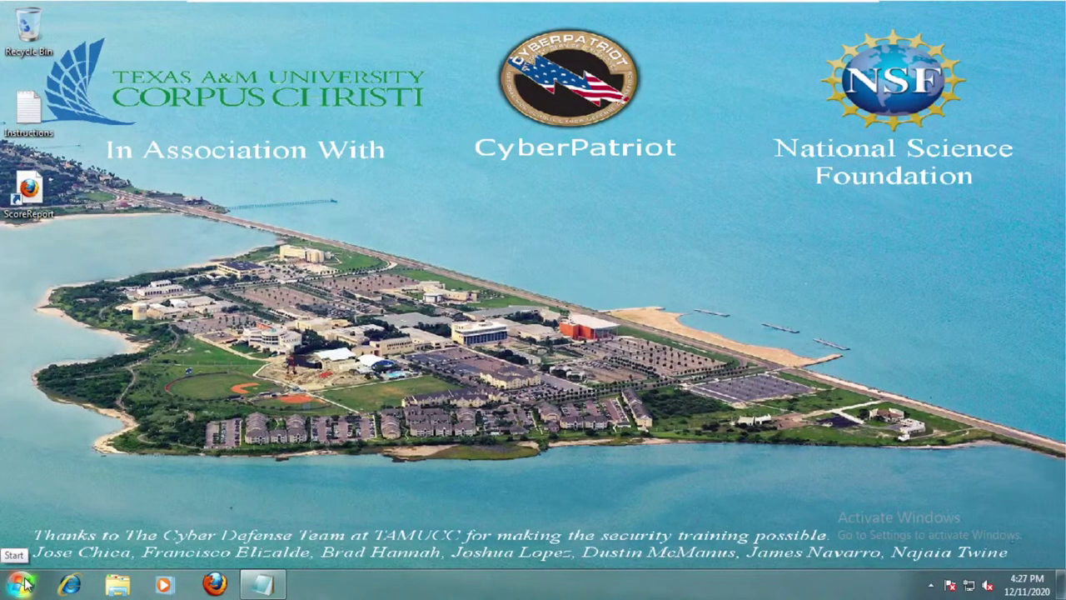
right_click(17, 590)
right_click(17, 589)
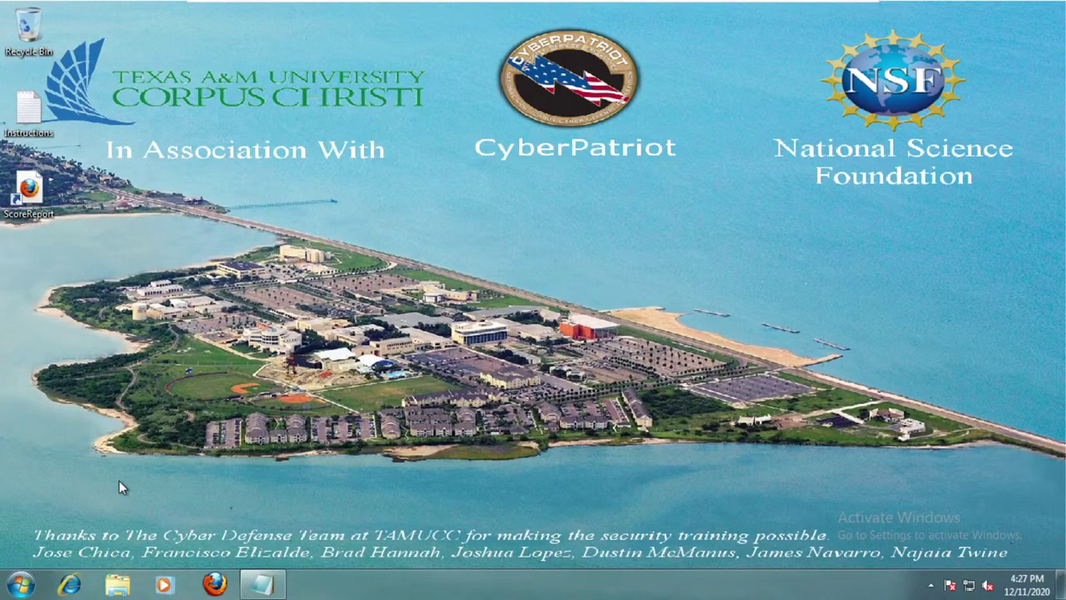
right_click(12, 583)
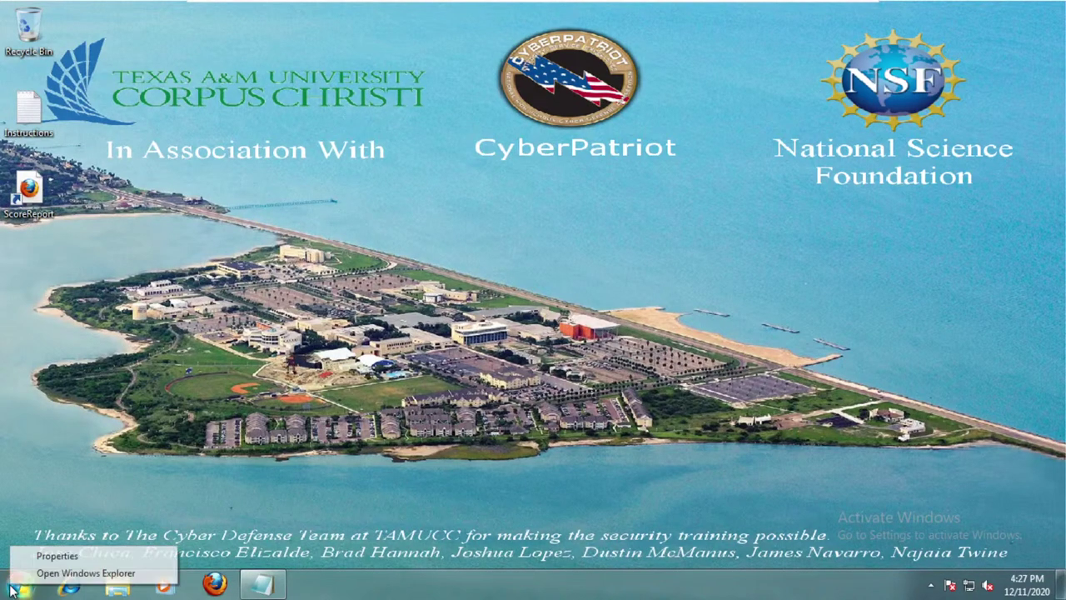
left_click(39, 553)
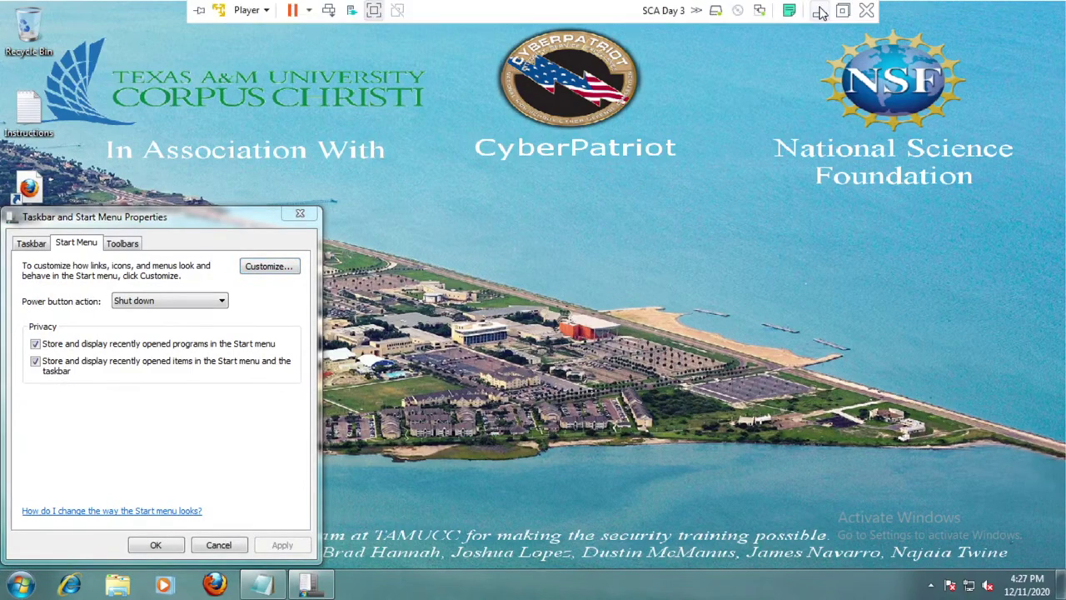
Step: On the host, check Local Users and Groups in Computer Management, then close it
left_click(844, 8)
right_click(19, 583)
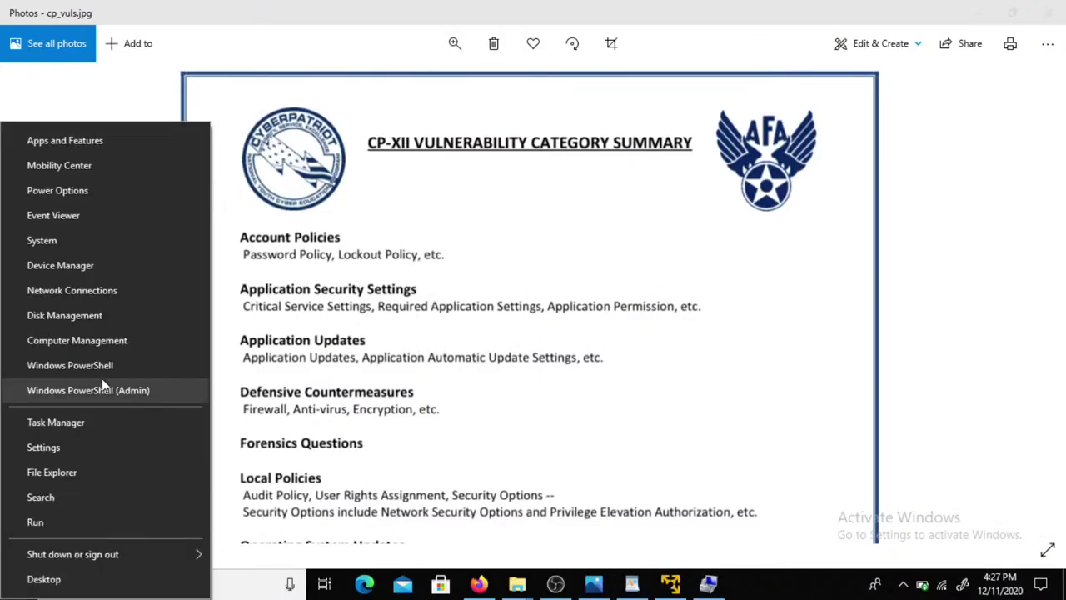
left_click(118, 339)
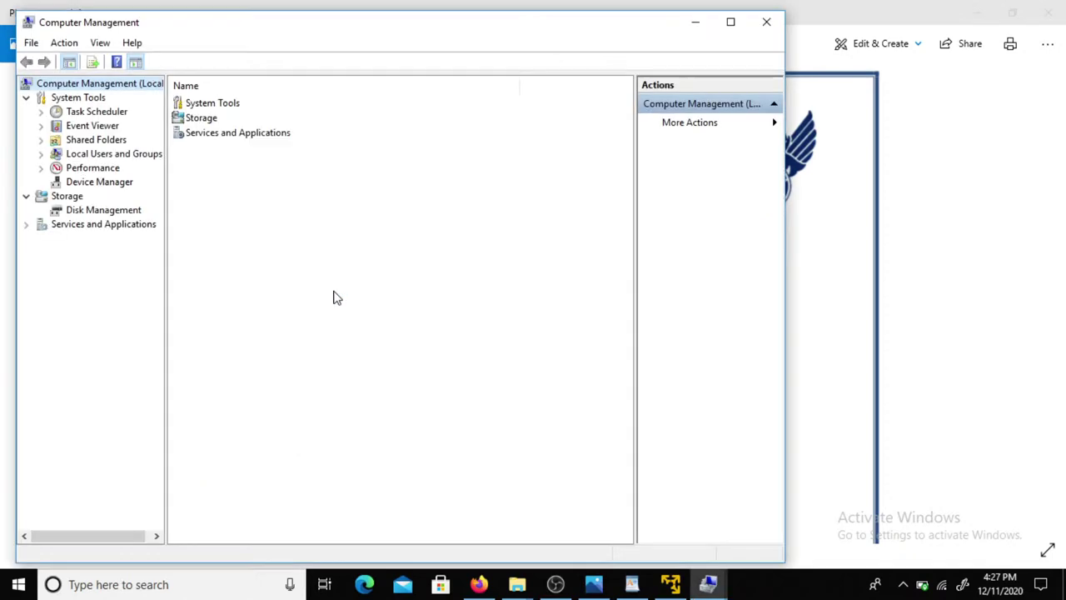
left_click(153, 161)
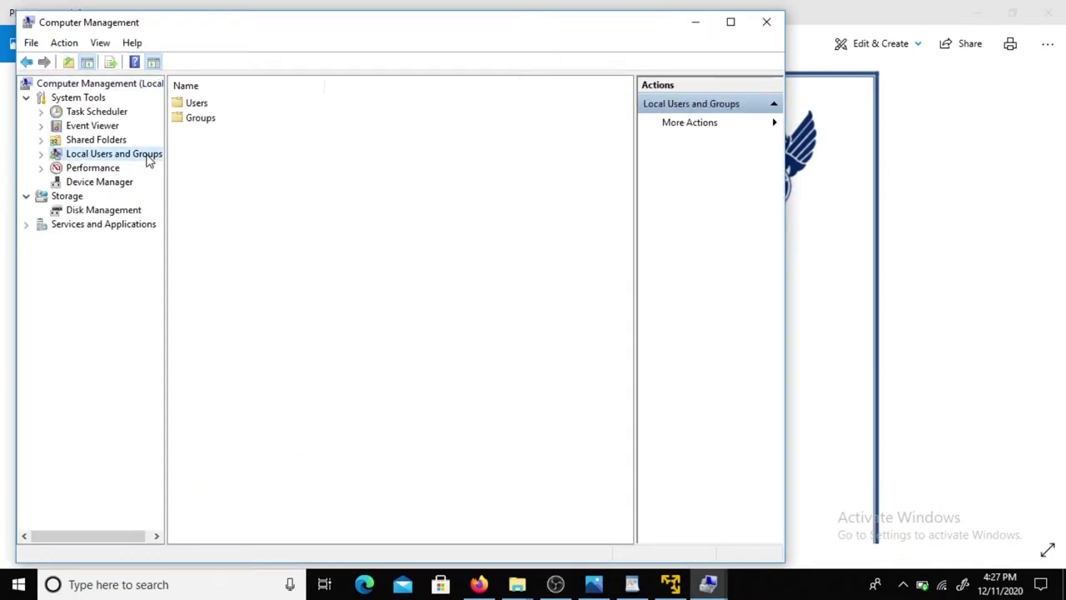
left_click(766, 21)
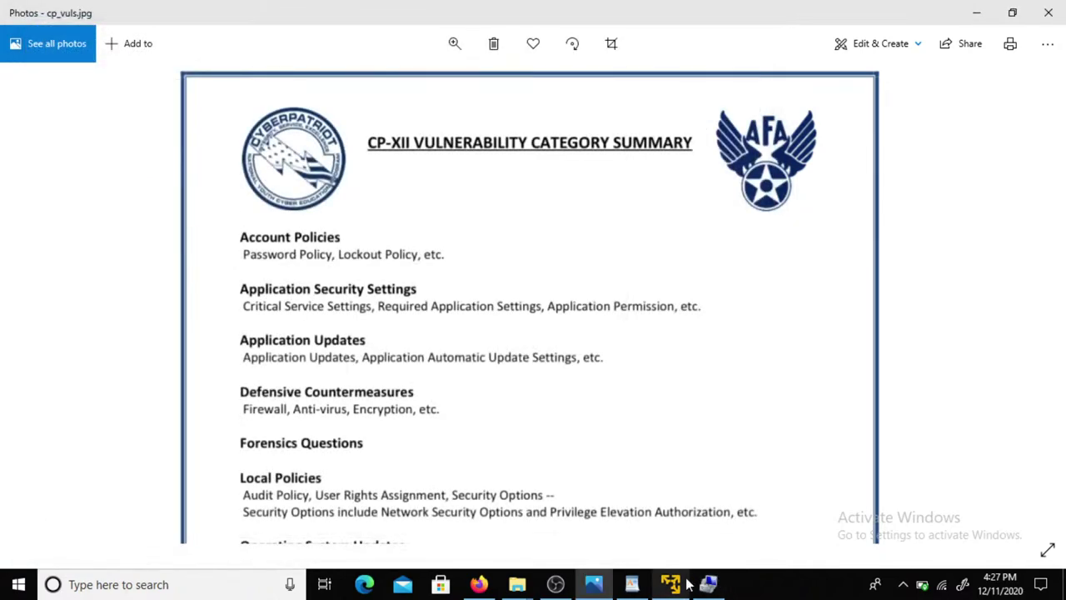
Step: Back in the VM, close Taskbar and Start Menu Properties and bring up Run
left_click(709, 583)
left_click(301, 213)
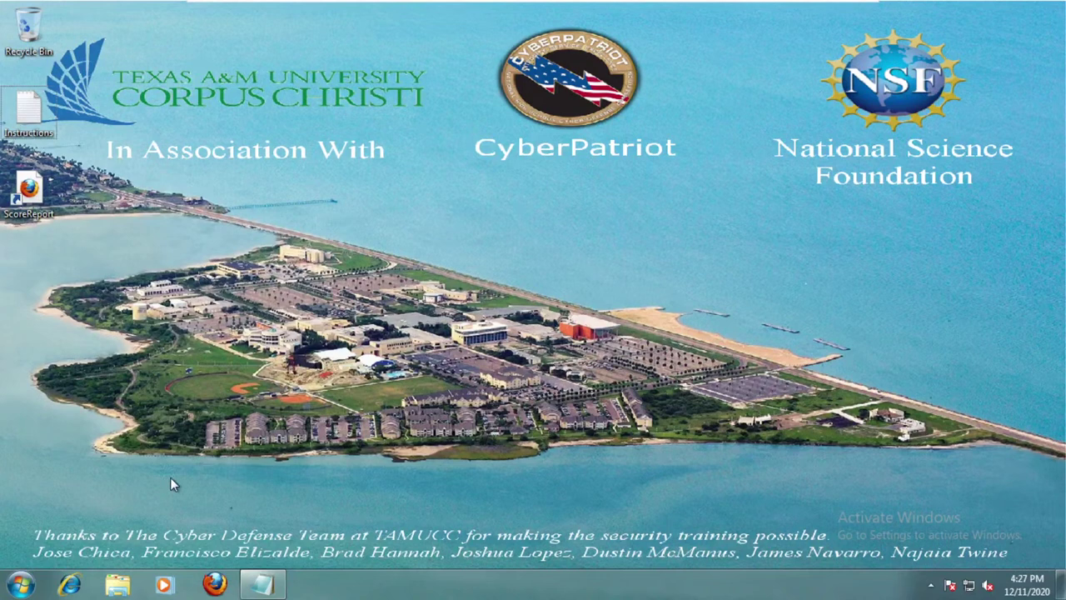
key("super+r")
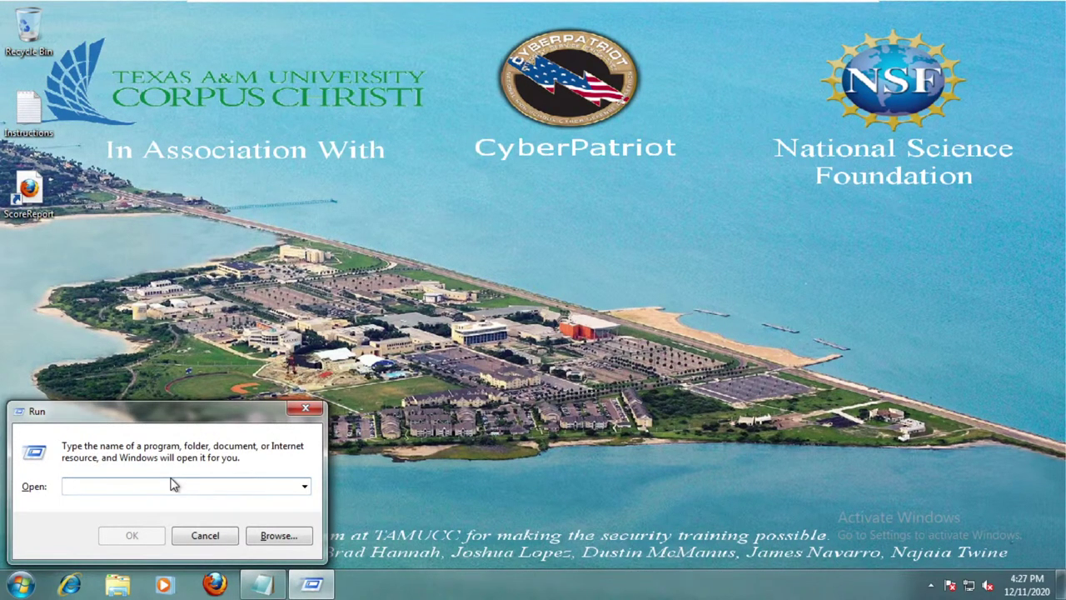
Step: Reopen Run and launch secpol.msc, correcting the mistyped extension
left_click(305, 408)
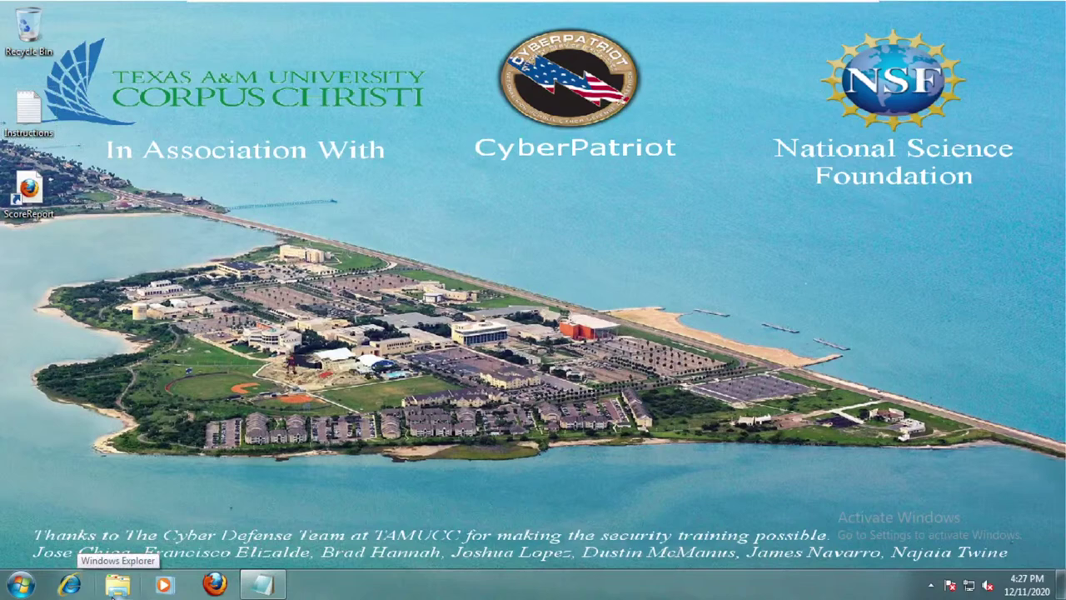
key("super+r")
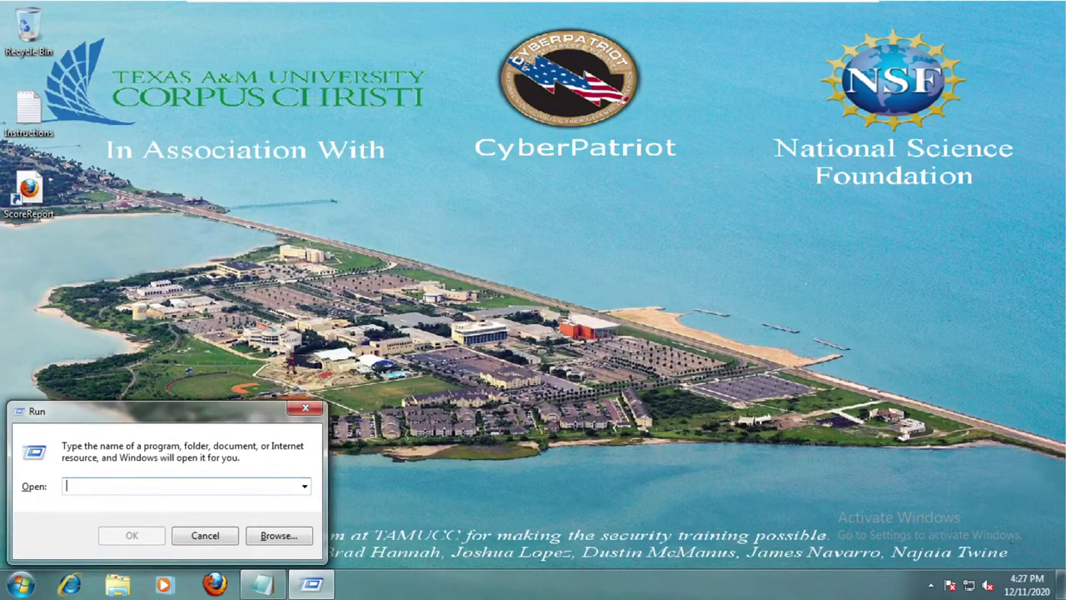
type("secpol.n")
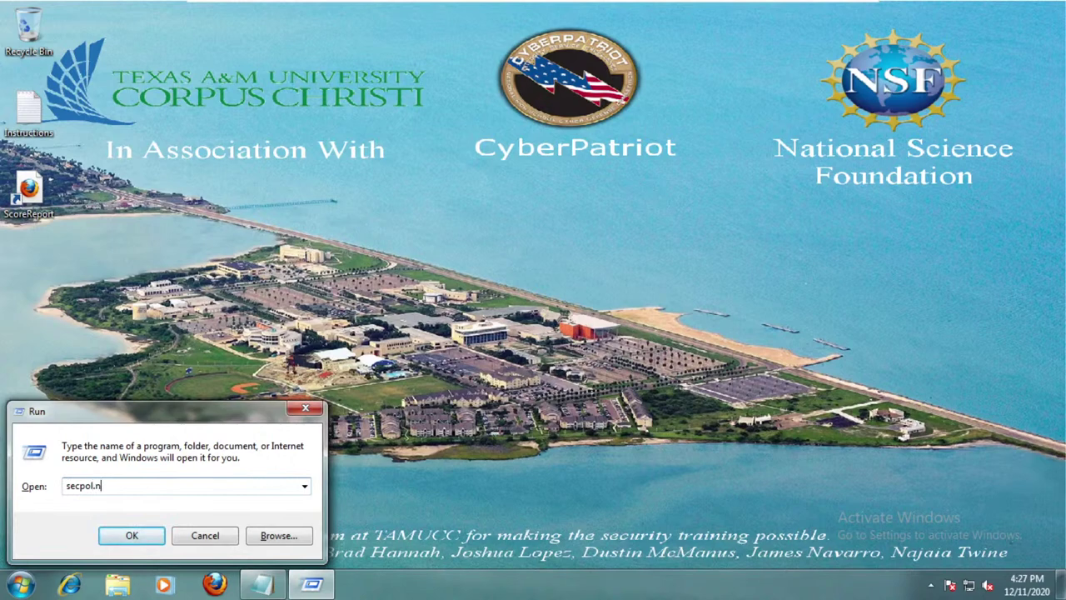
key("BackSpace")
key("BackSpace")
type(".mc")
key("BackSpace")
type("sc")
left_click(131, 534)
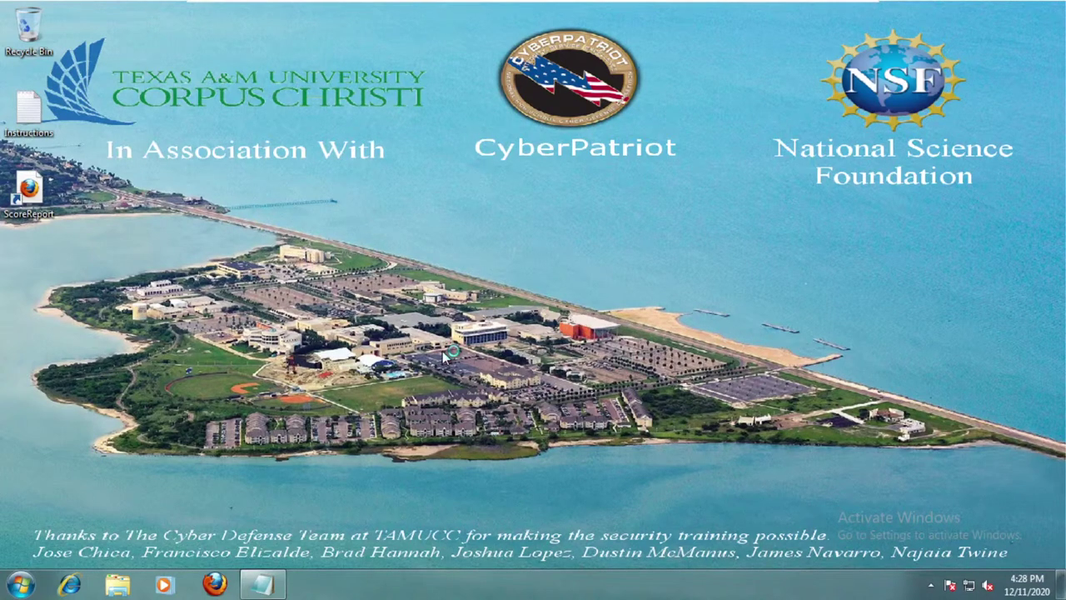
Step: Search the Start menu for 'administrative tools' and open the Administrative Tools folder
left_click(18, 583)
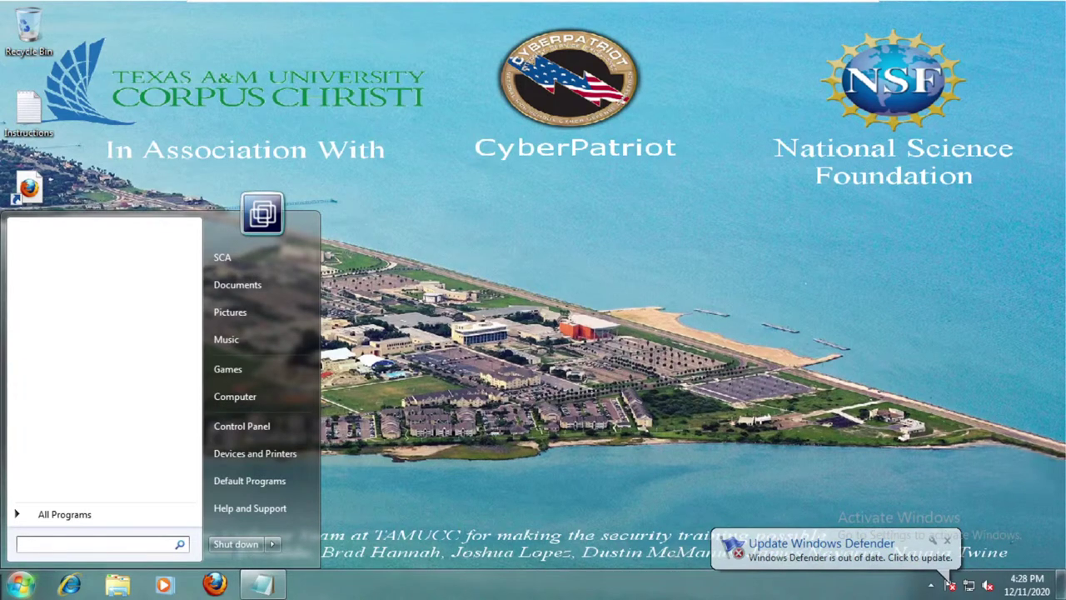
type("administrative tools")
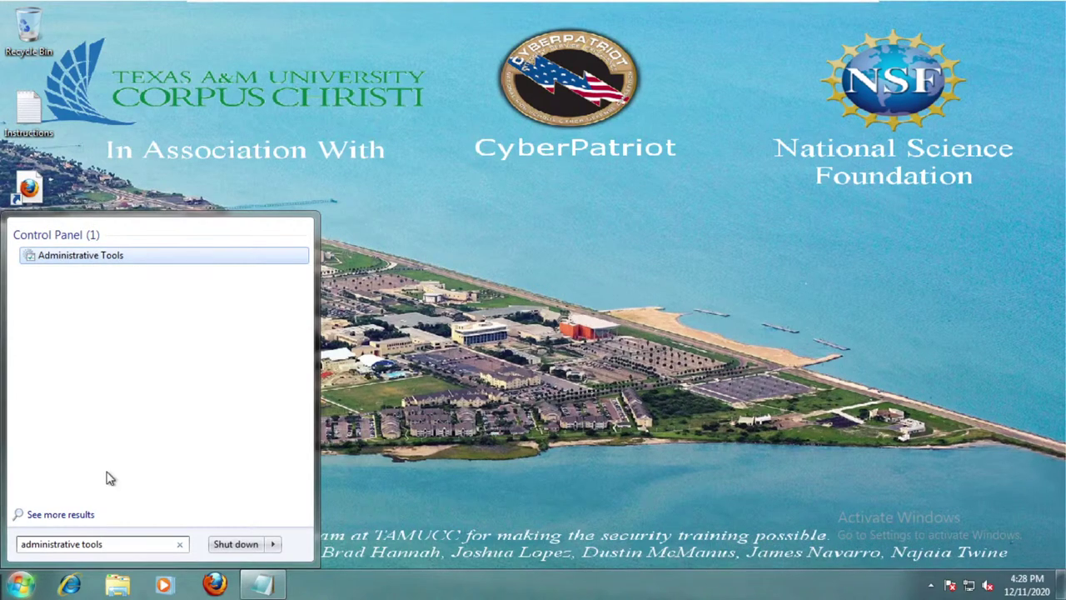
left_click(148, 256)
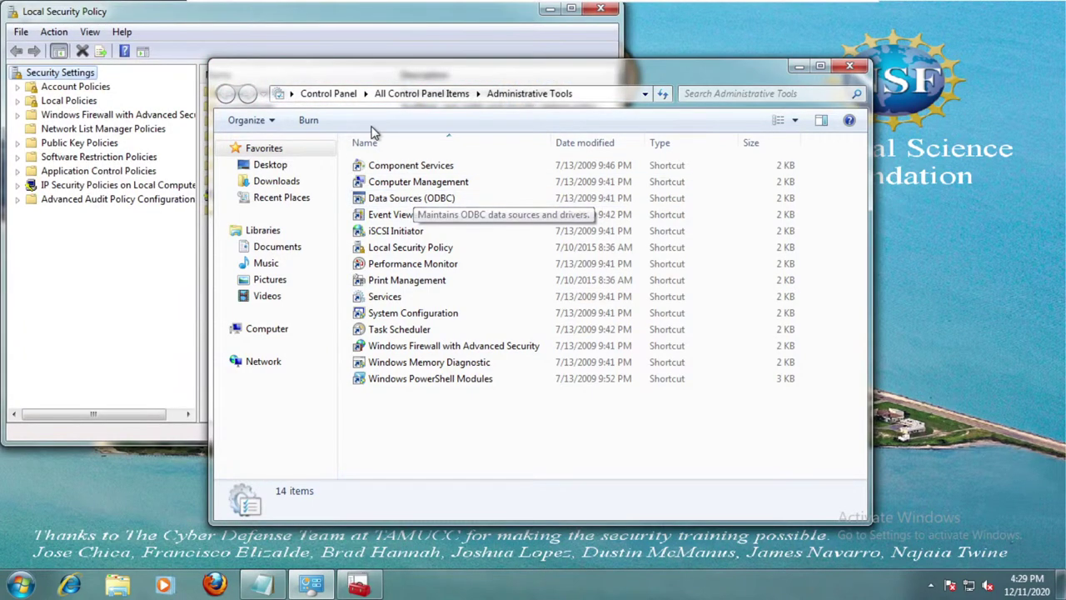
Step: Close the Local Security Policy window and relaunch it from Administrative Tools
left_click(201, 237)
mouse_move(596, 14)
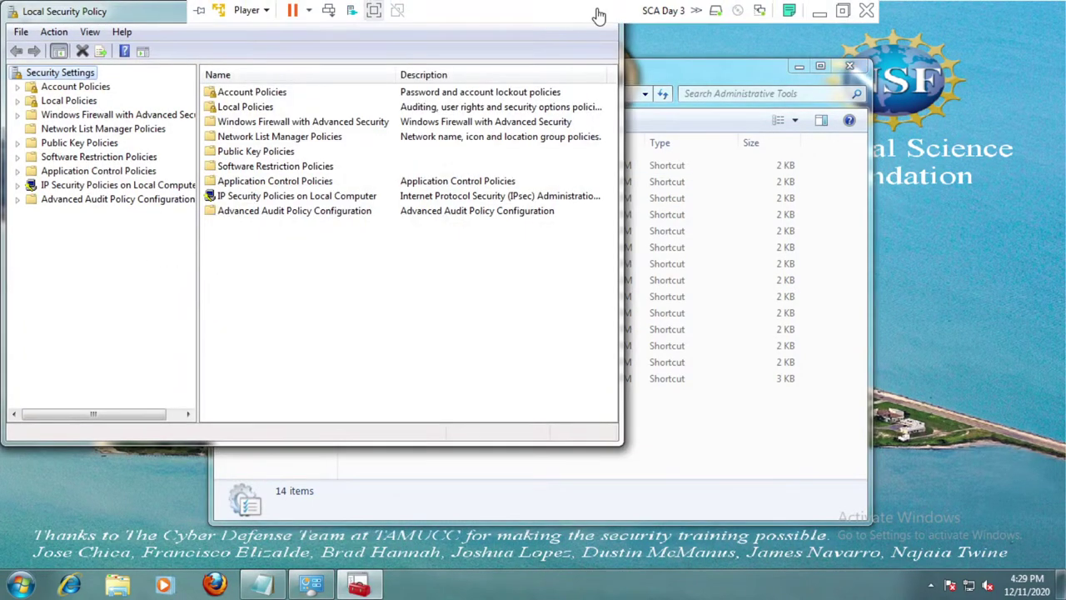
left_click_drag(162, 21, 195, 74)
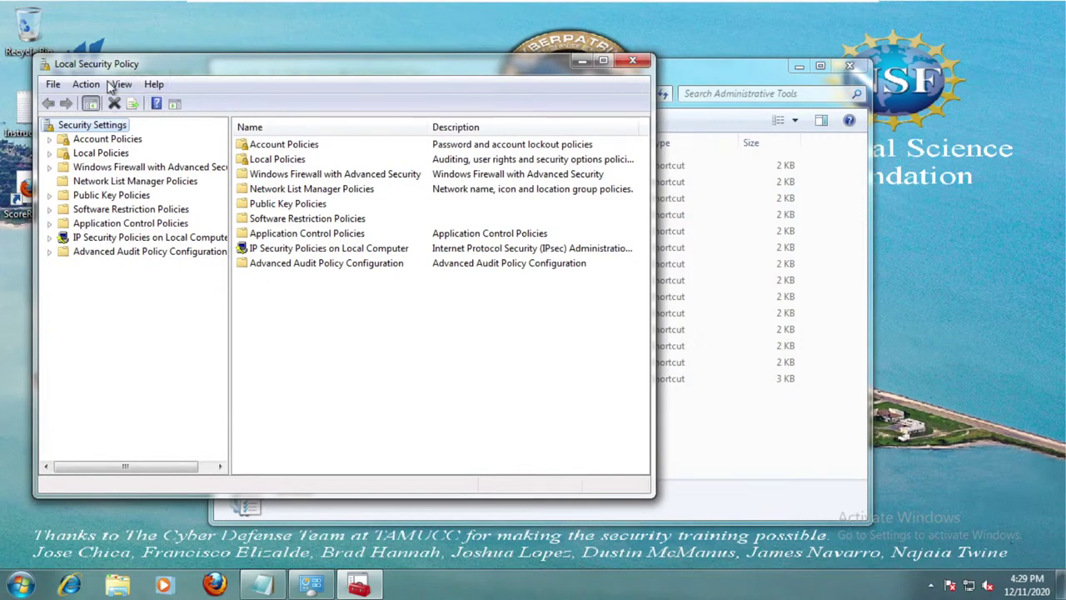
left_click(632, 62)
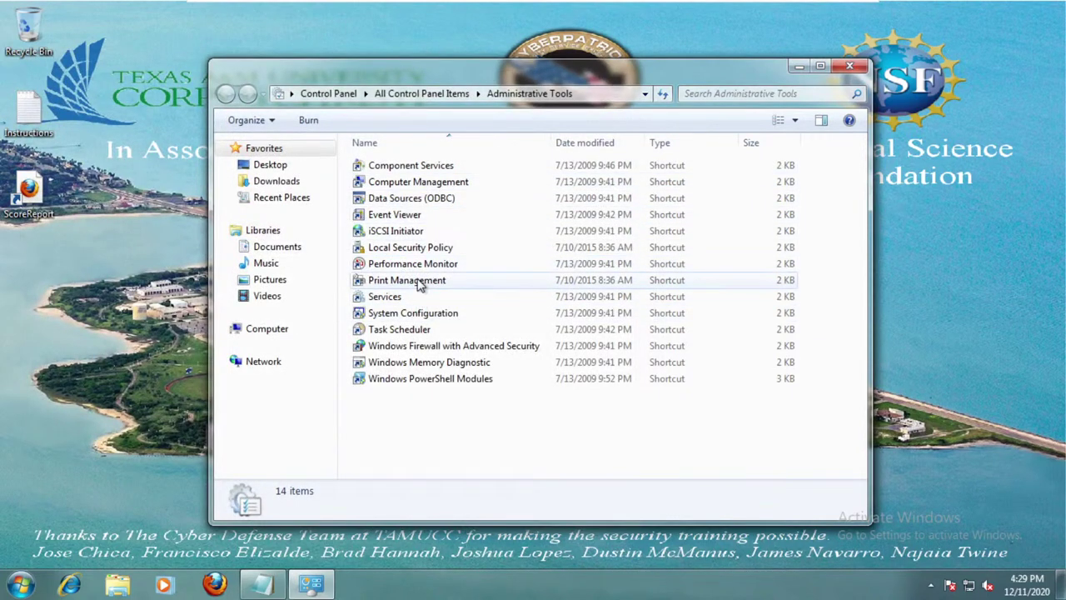
double_click(418, 252)
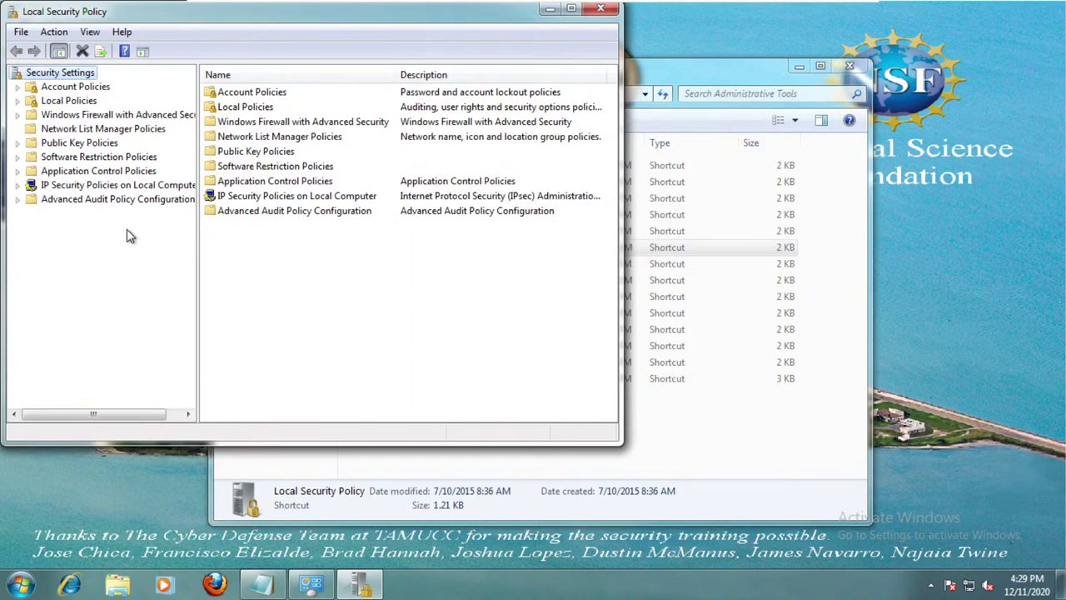
Step: Centre the console and expand Account Policies to show Password Policy
left_click_drag(231, 8, 399, 83)
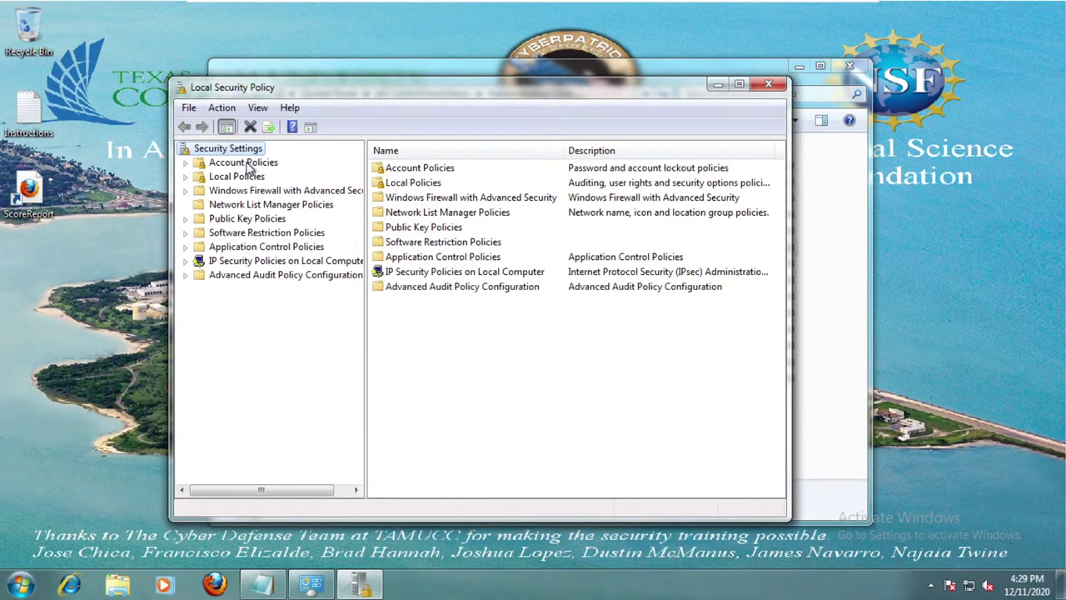
left_click(244, 163)
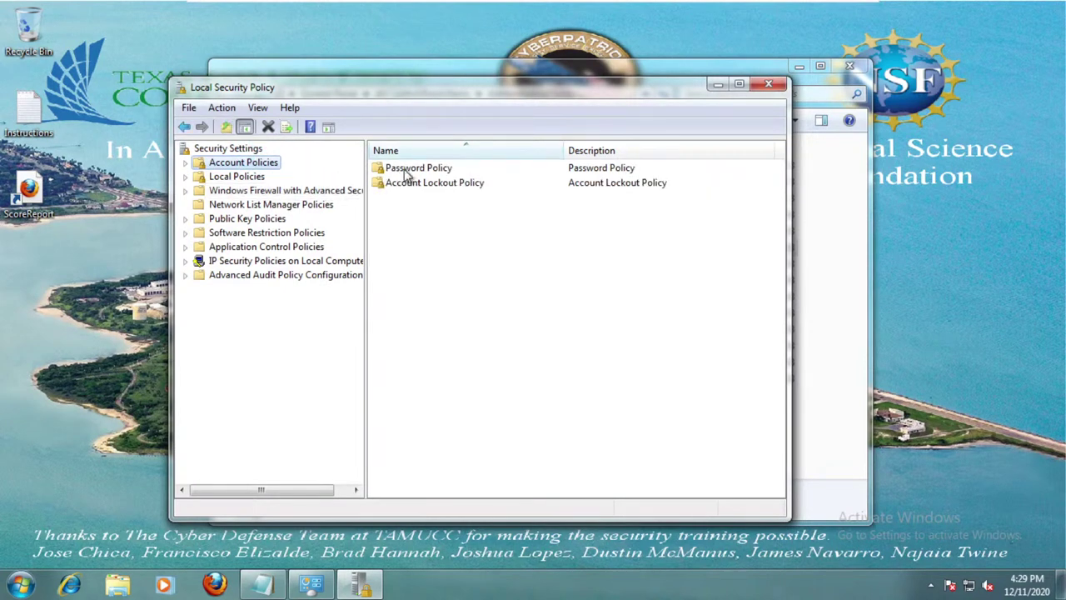
double_click(407, 170)
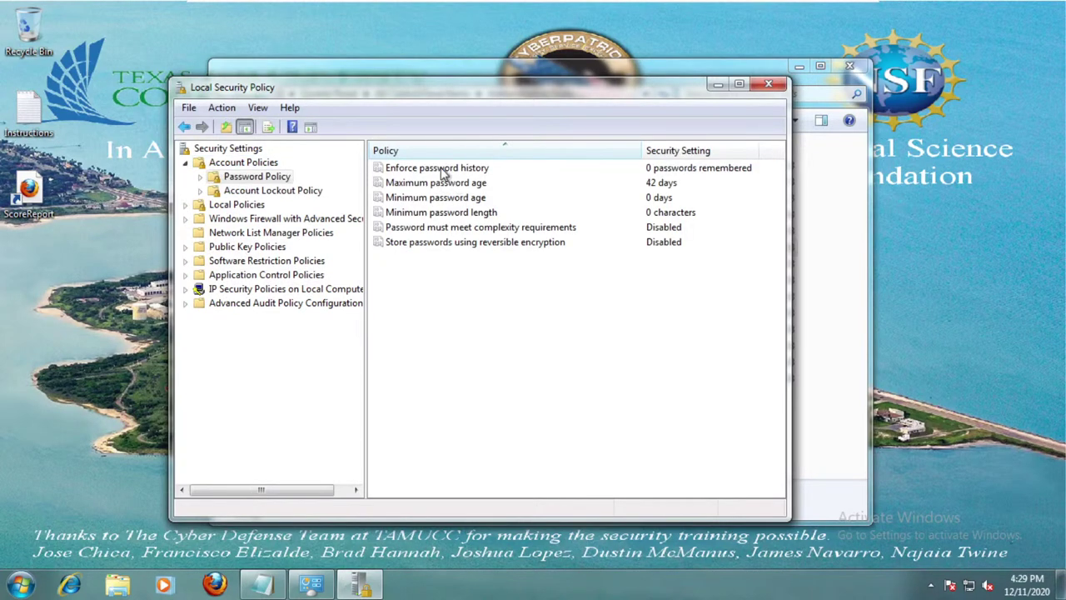
Step: Set password history to 5 remembered passwords and maximum password age to 90 days
double_click(444, 172)
type("5")
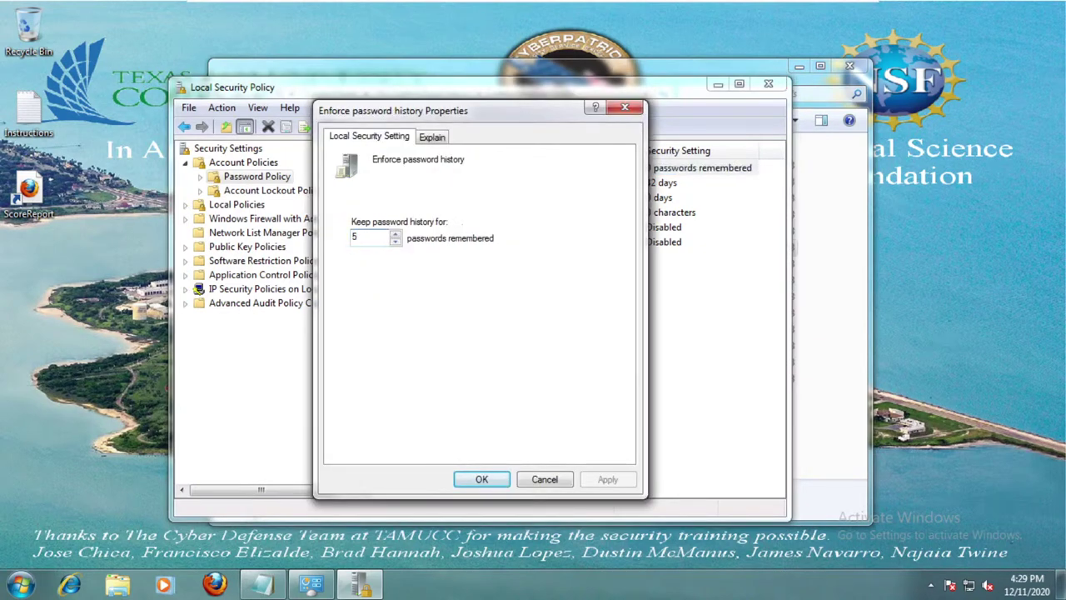
key("Return")
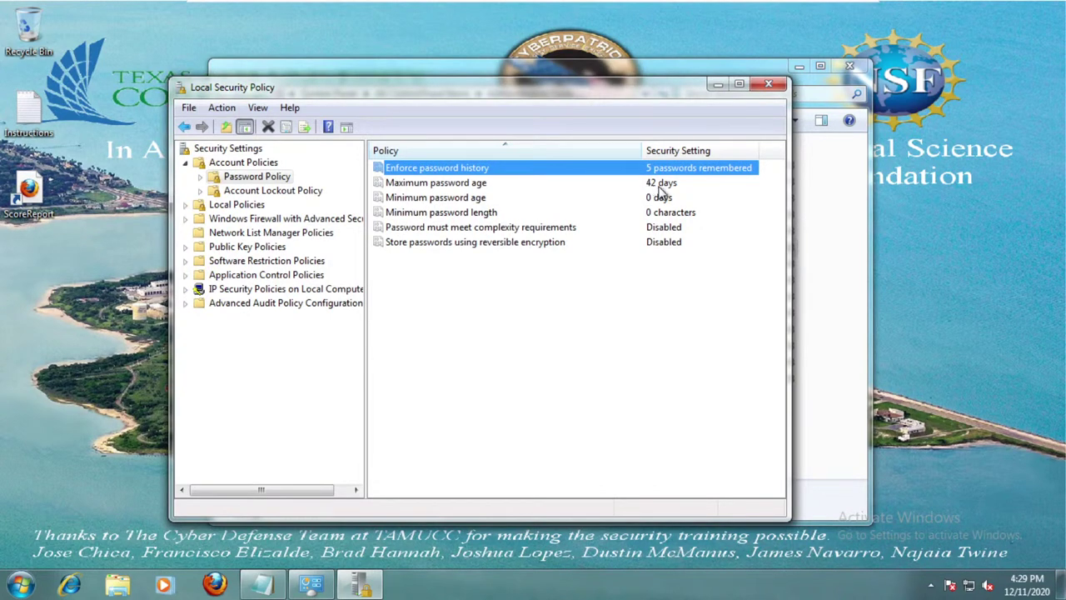
double_click(658, 185)
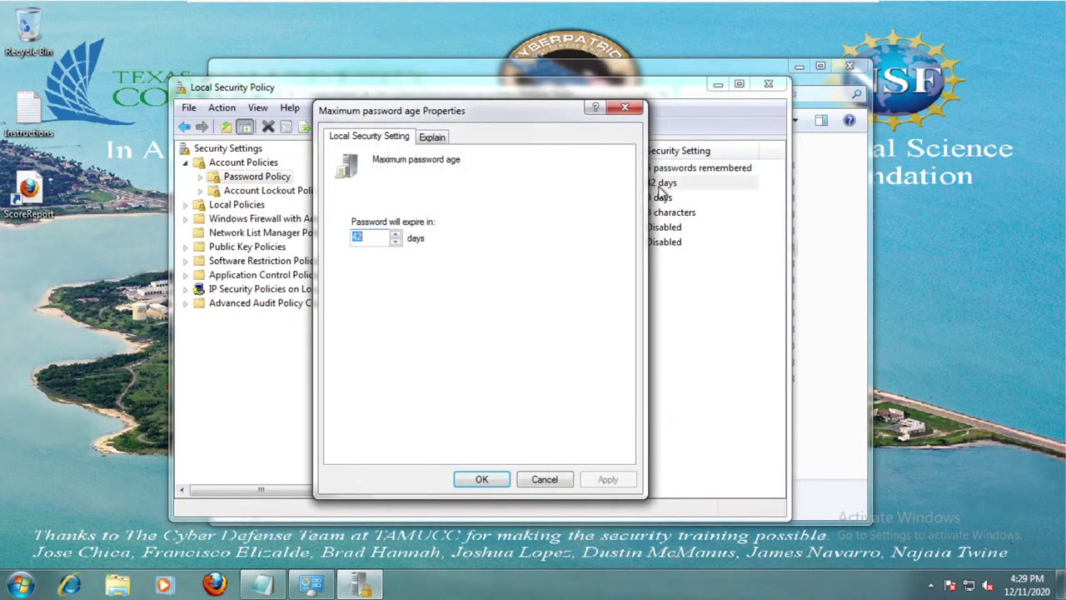
type("90")
key("Return")
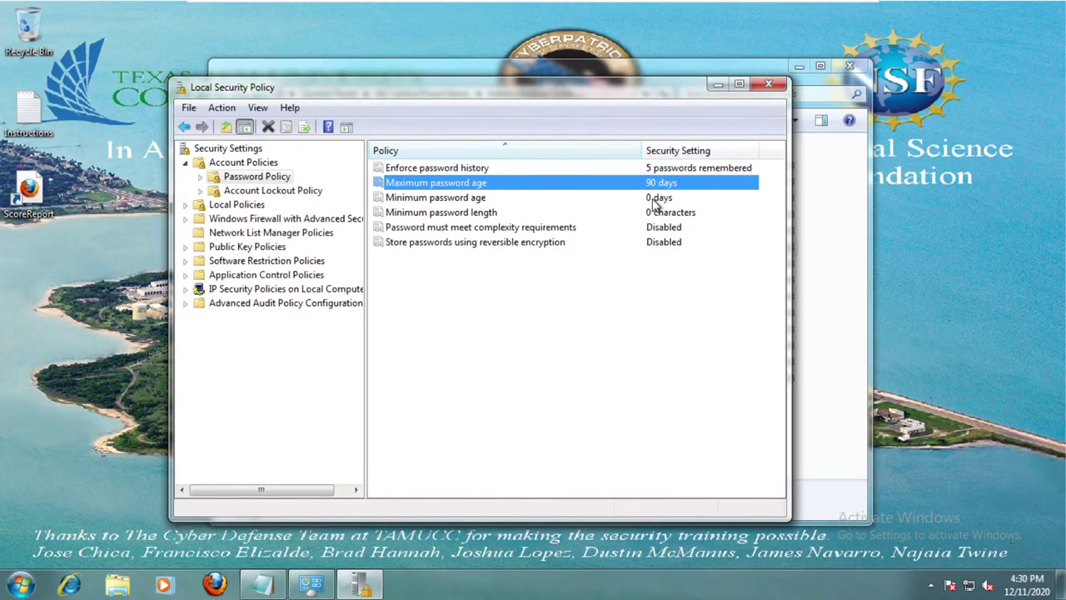
Step: Set minimum password age to 14 days, correcting an initial 30, and minimum length to 7
double_click(656, 200)
type("30")
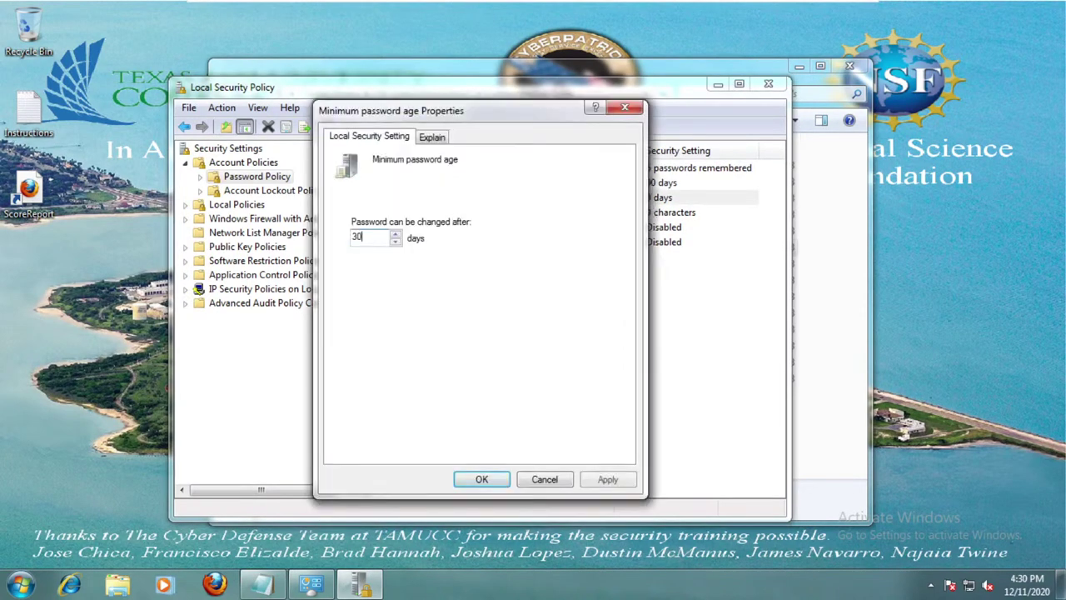
key("Return")
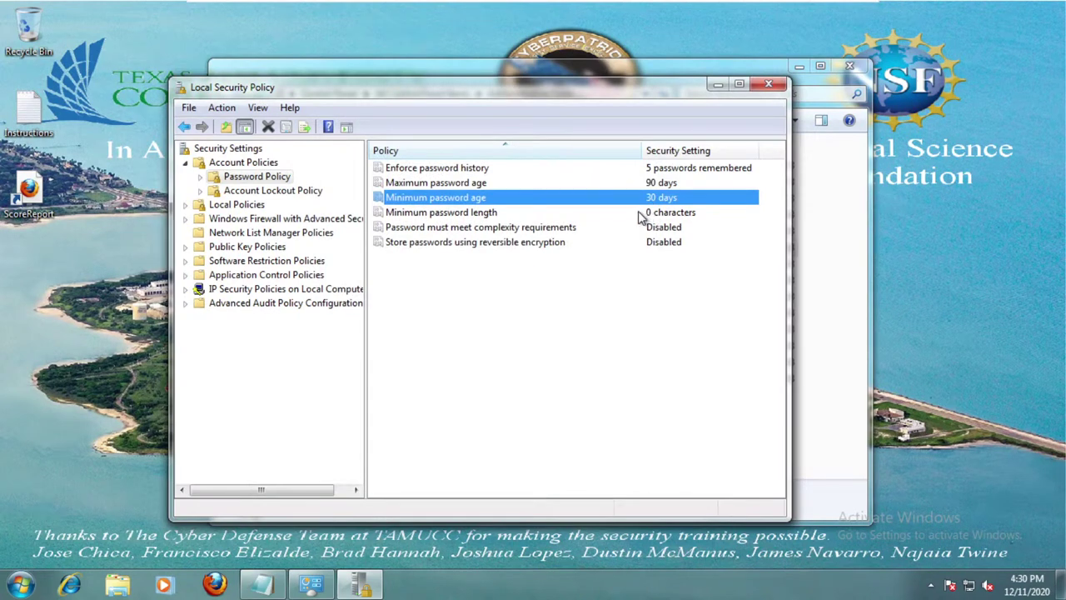
key("Return")
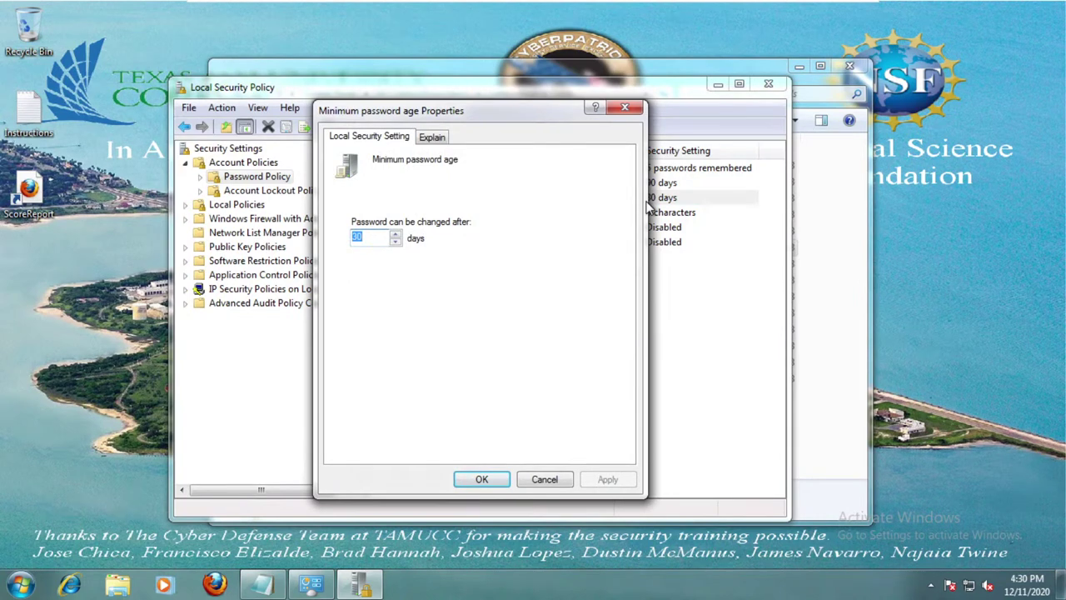
type("14")
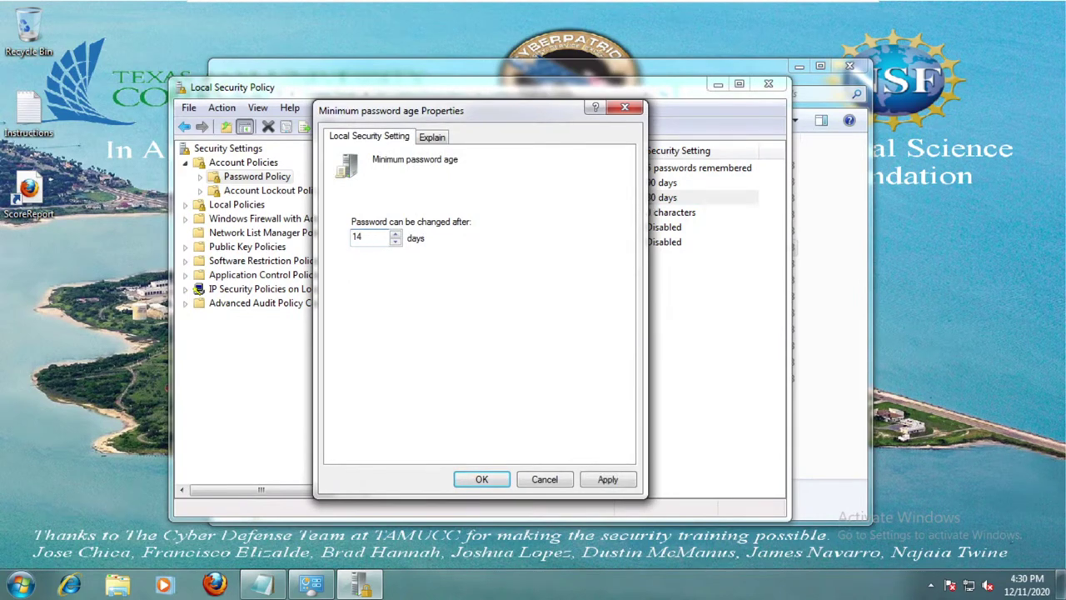
key("Return")
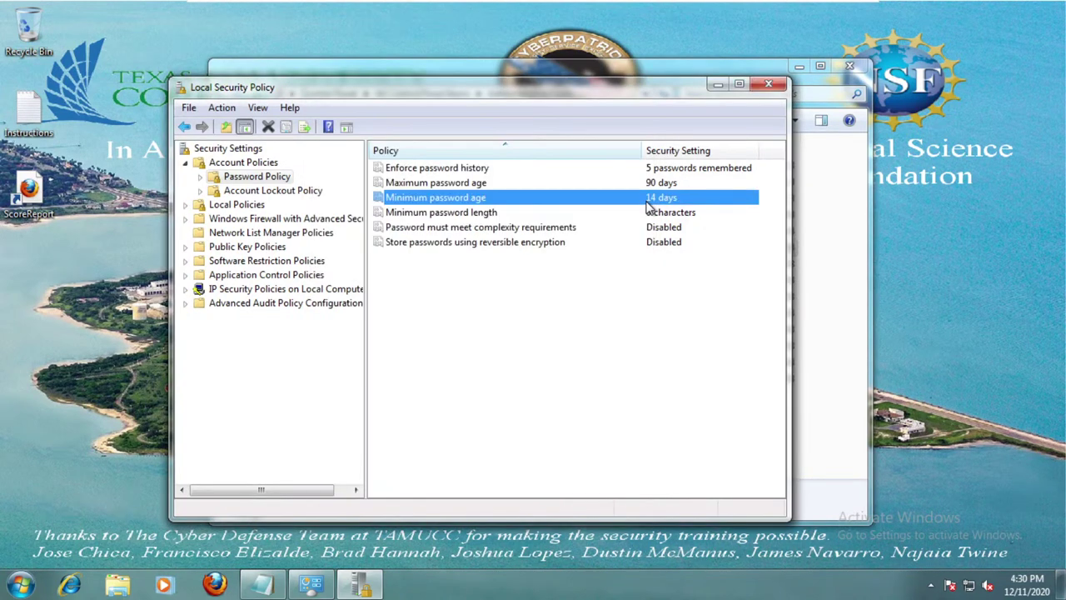
double_click(655, 212)
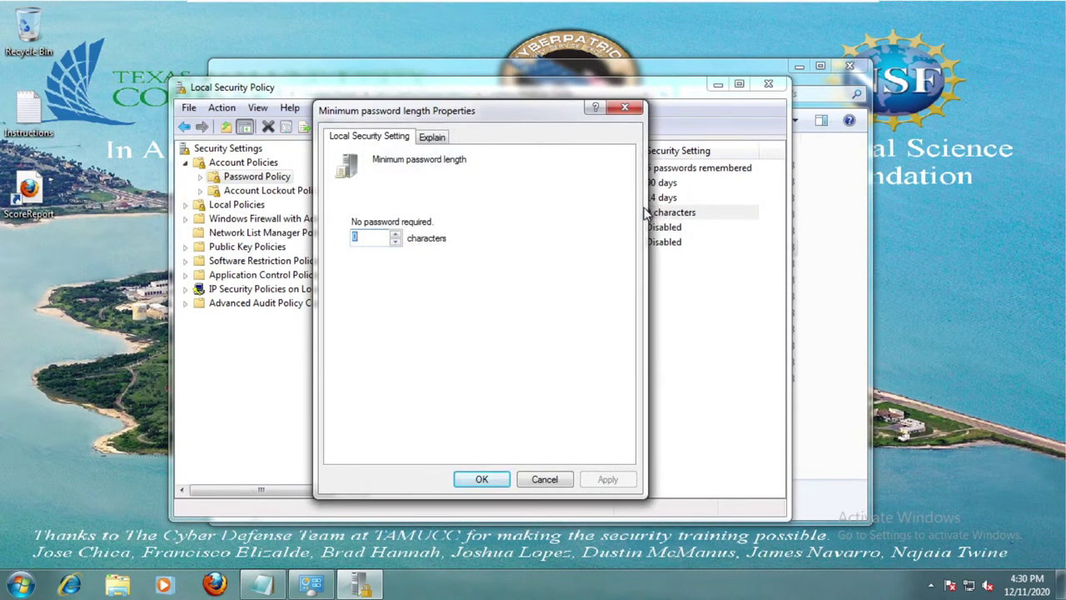
type("7")
key("Return")
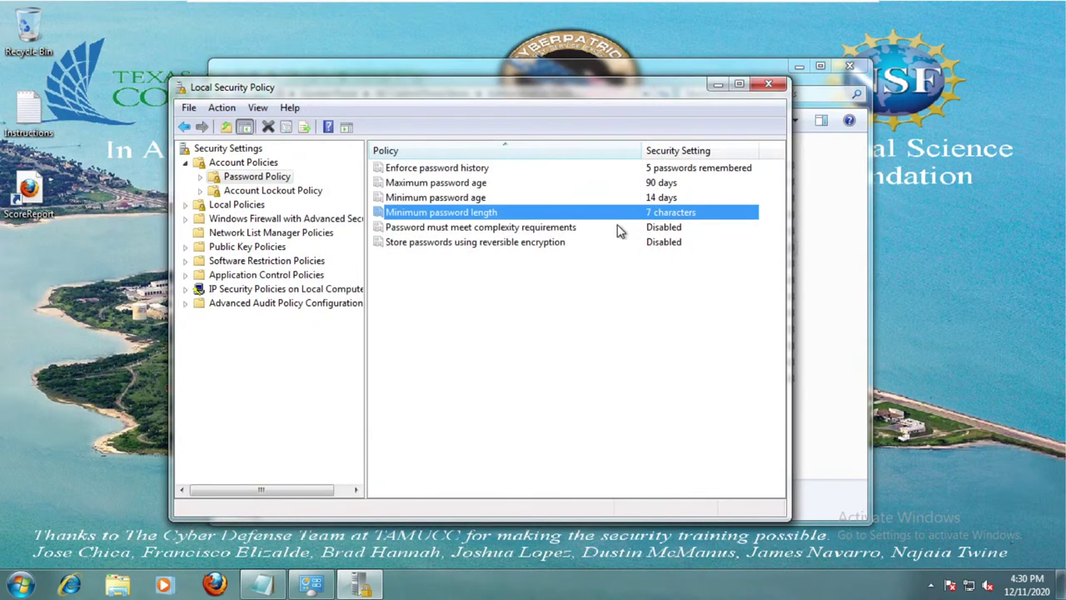
Step: Enable password complexity requirements and leave reversible encryption Disabled
double_click(618, 227)
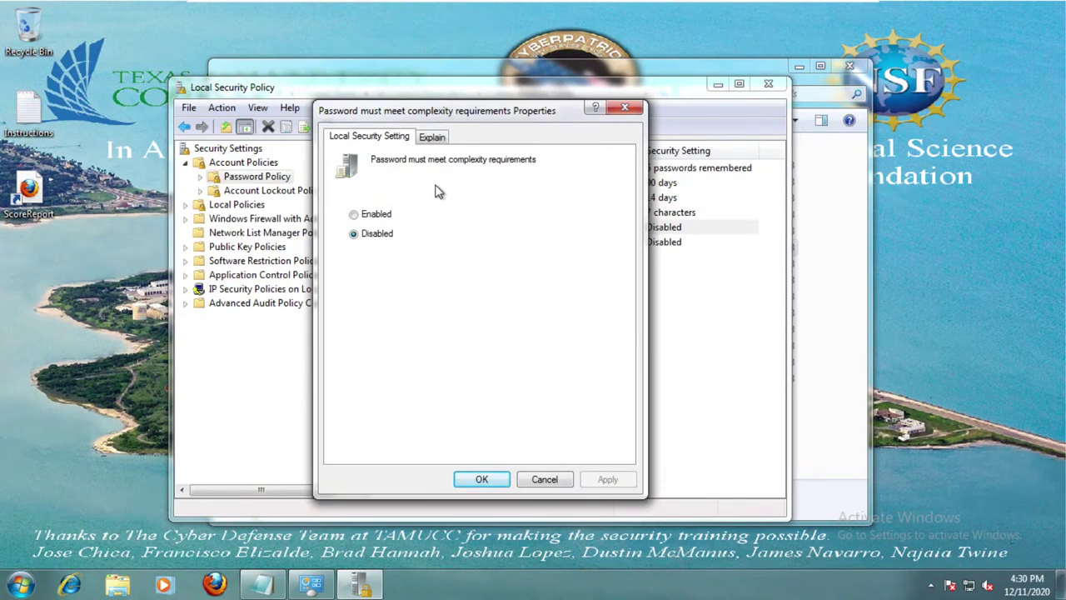
left_click(374, 214)
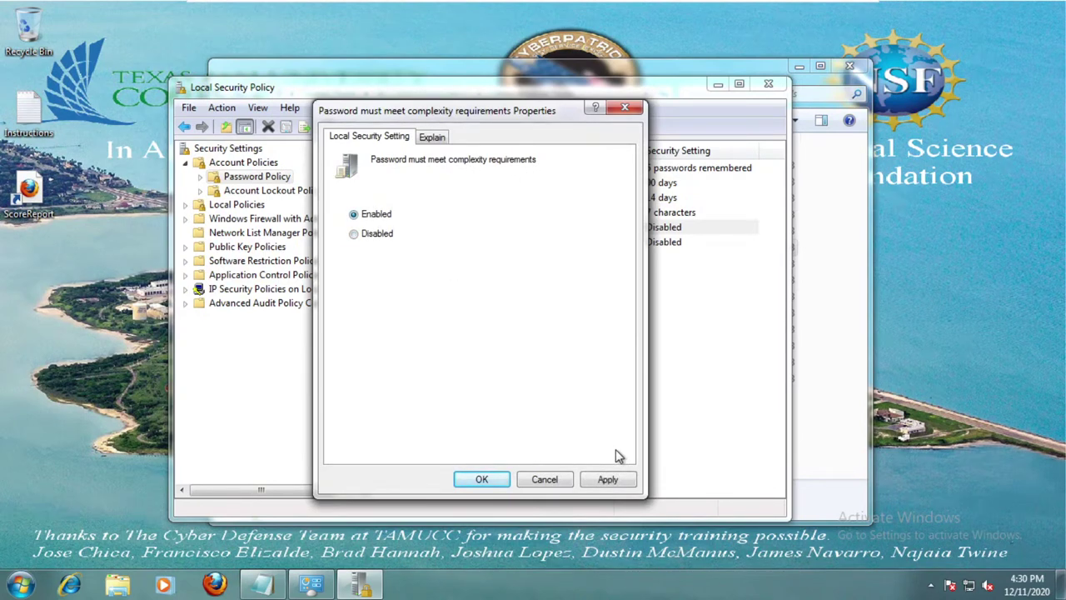
left_click(609, 480)
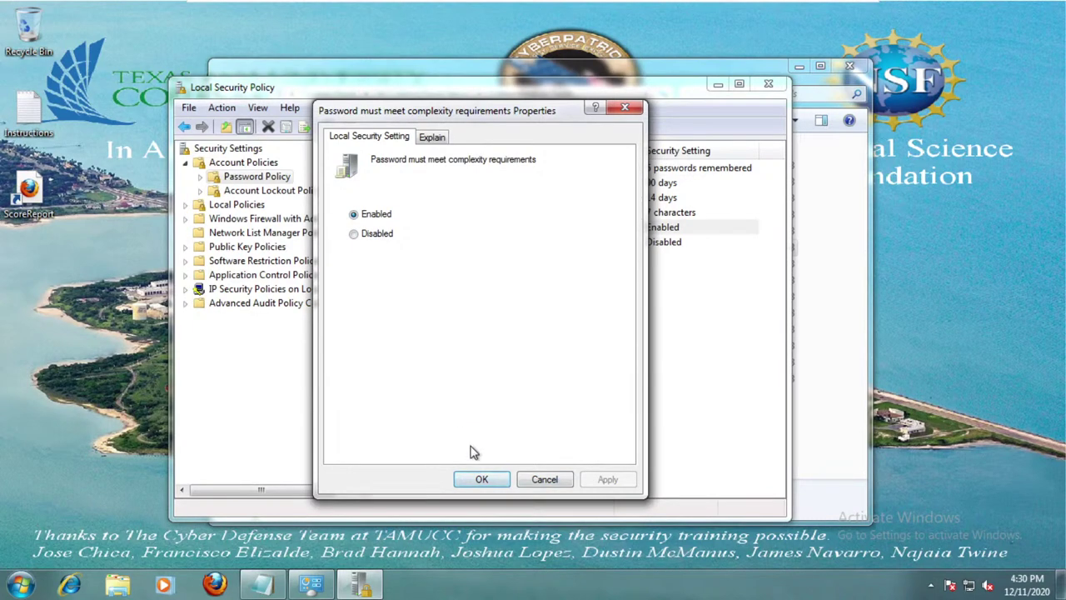
left_click(479, 481)
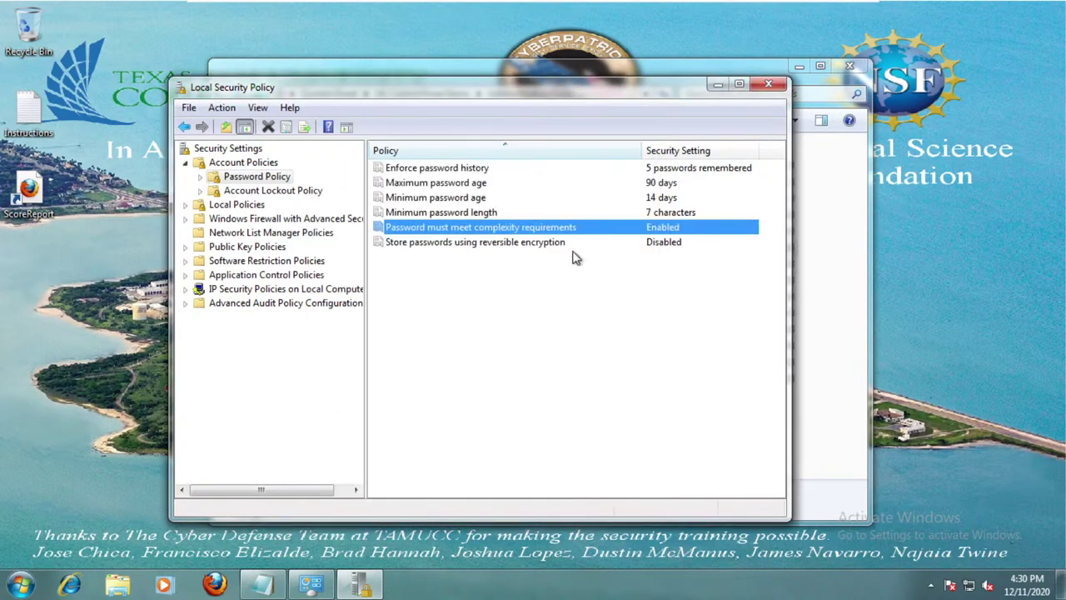
left_click(547, 248)
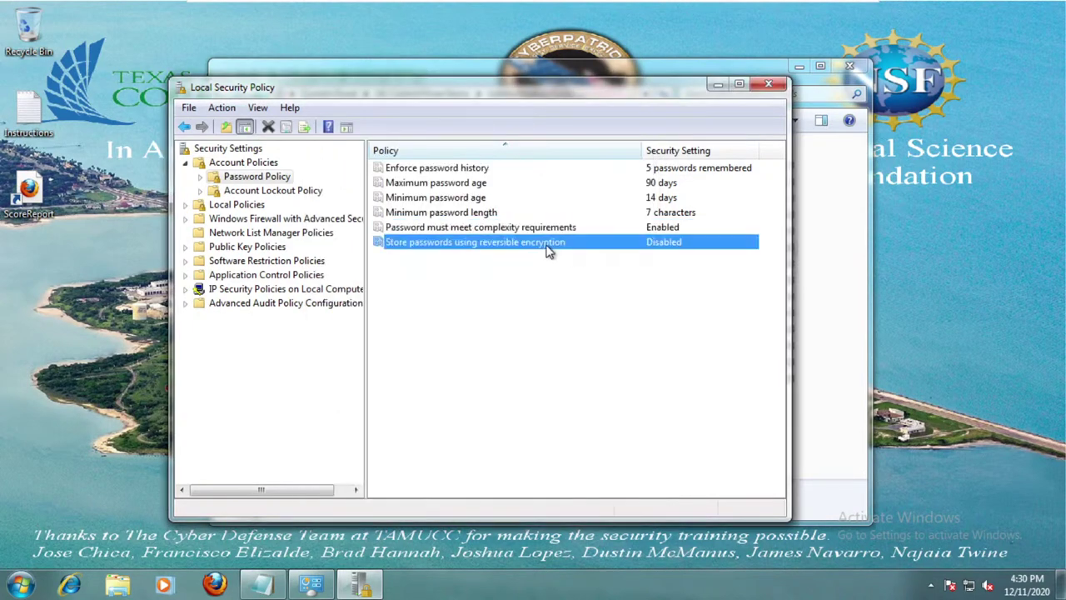
double_click(547, 249)
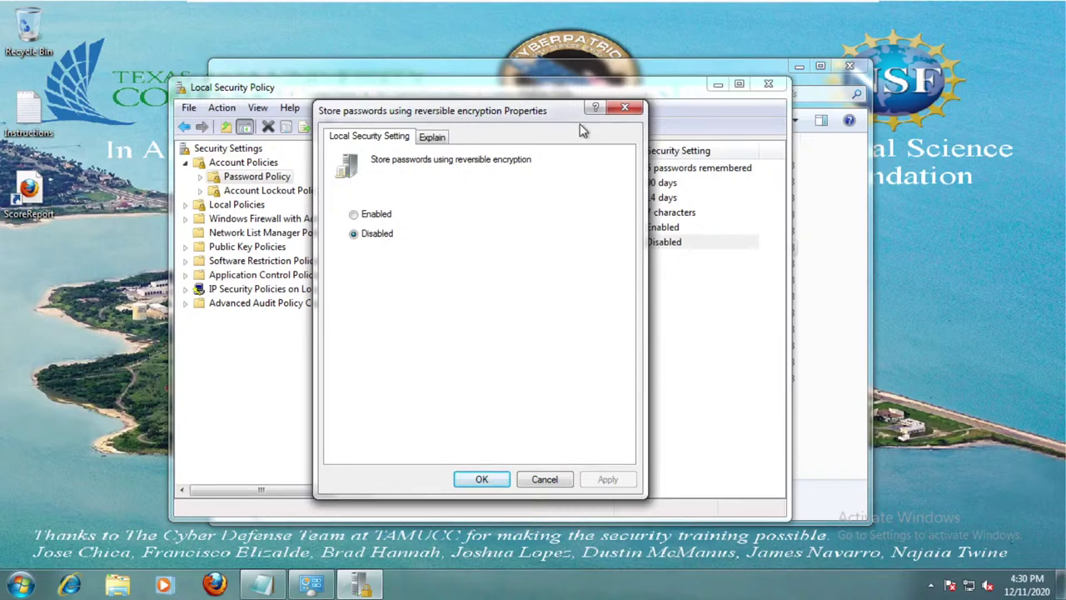
left_click(626, 109)
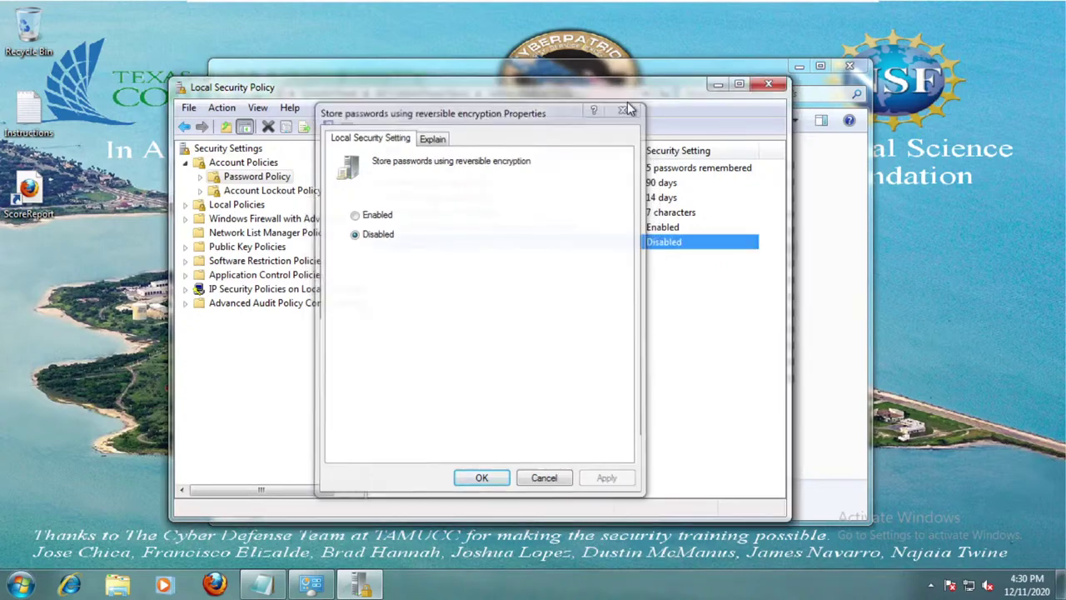
left_click(535, 260)
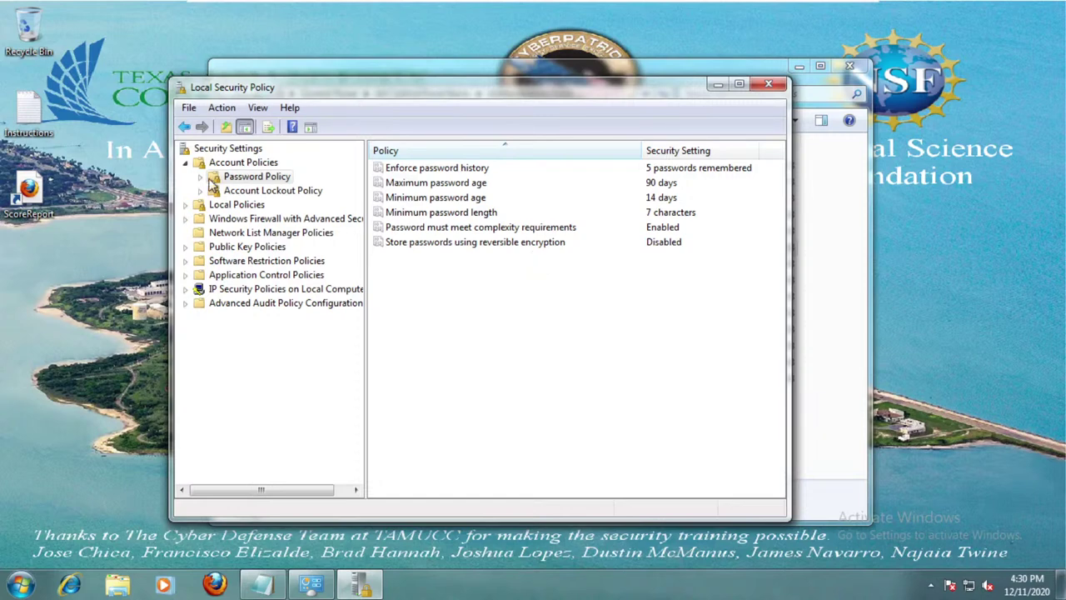
Step: Set the account lockout threshold to 5 attempts, accepting 30-minute duration and reset values
left_click(293, 192)
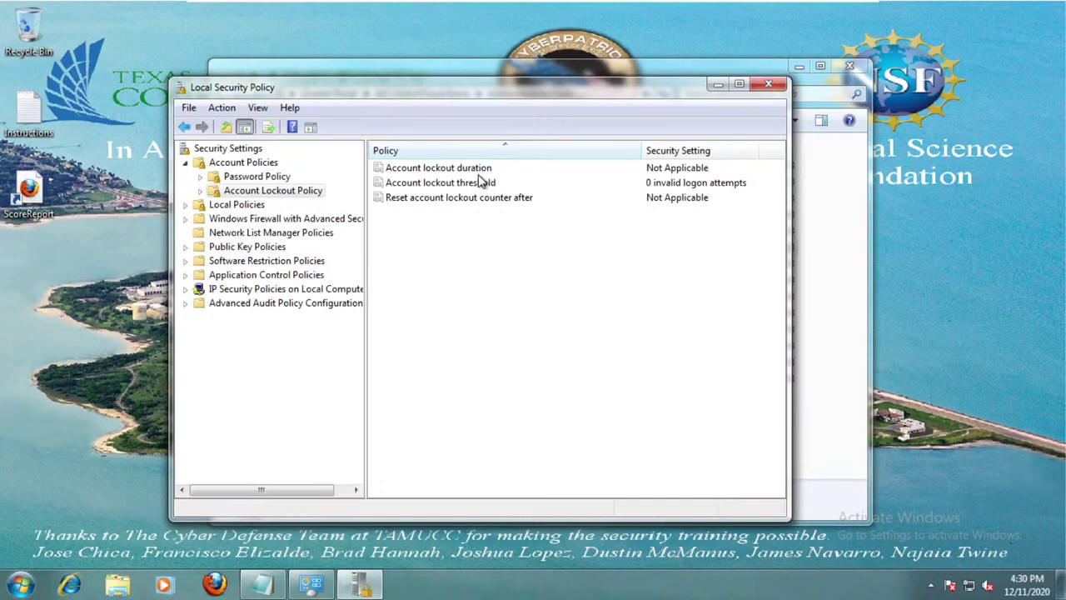
double_click(466, 168)
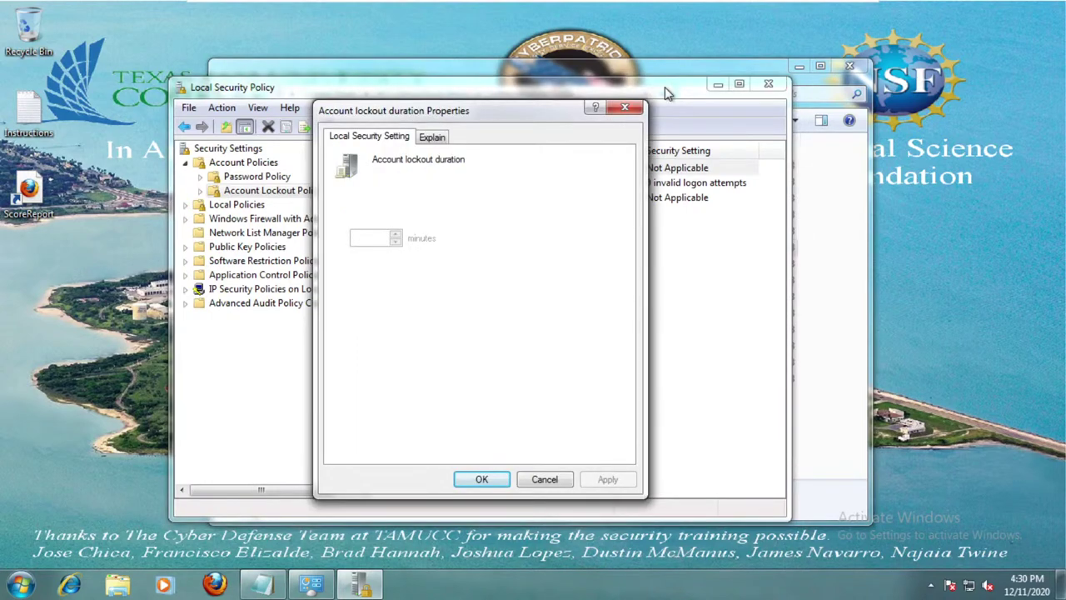
key("Escape")
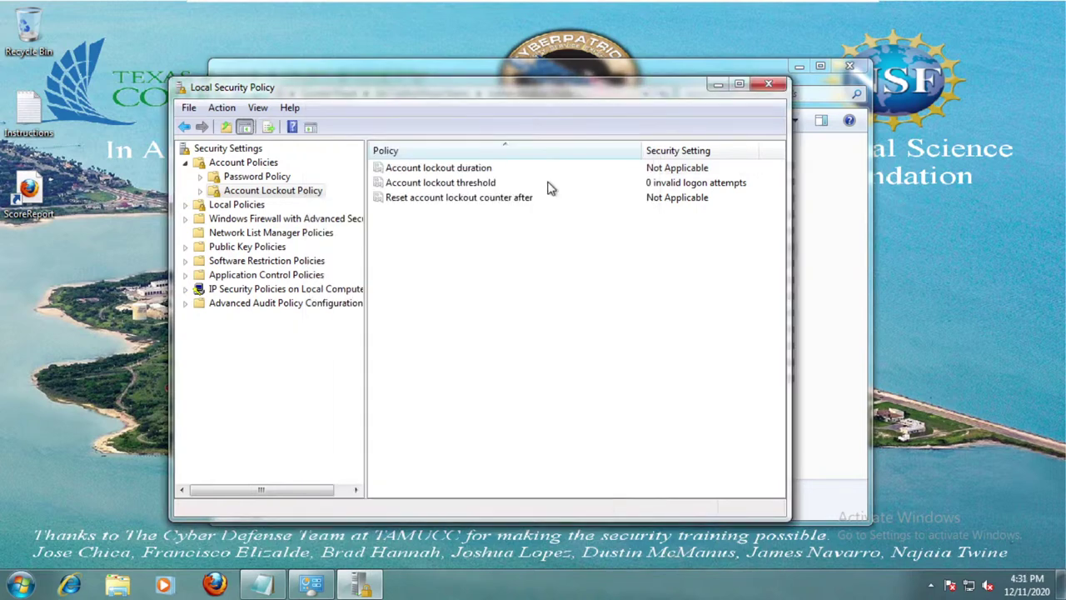
double_click(546, 185)
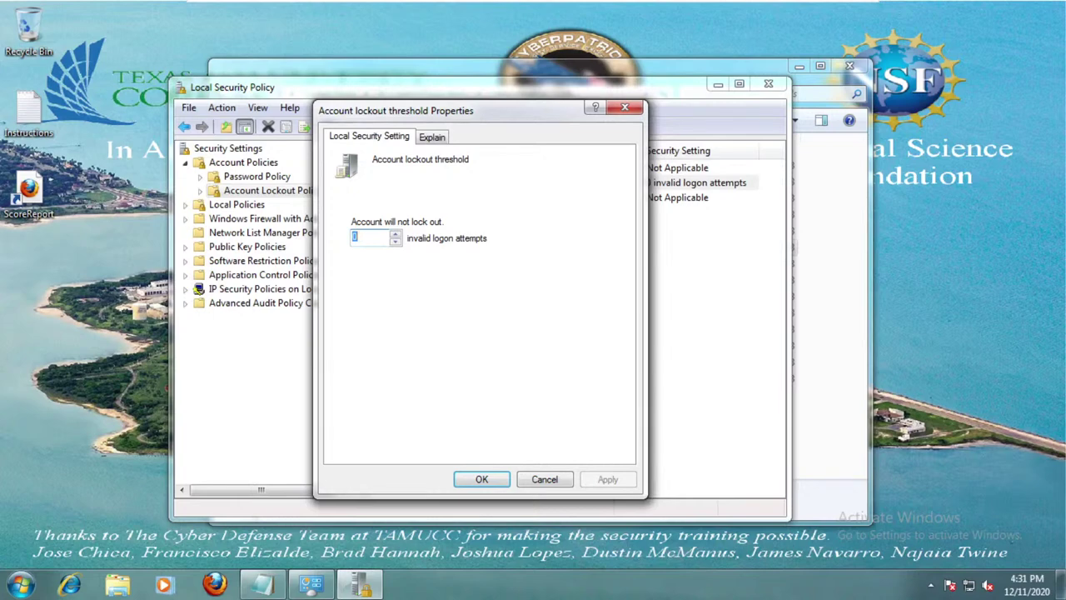
type("5")
key("Return")
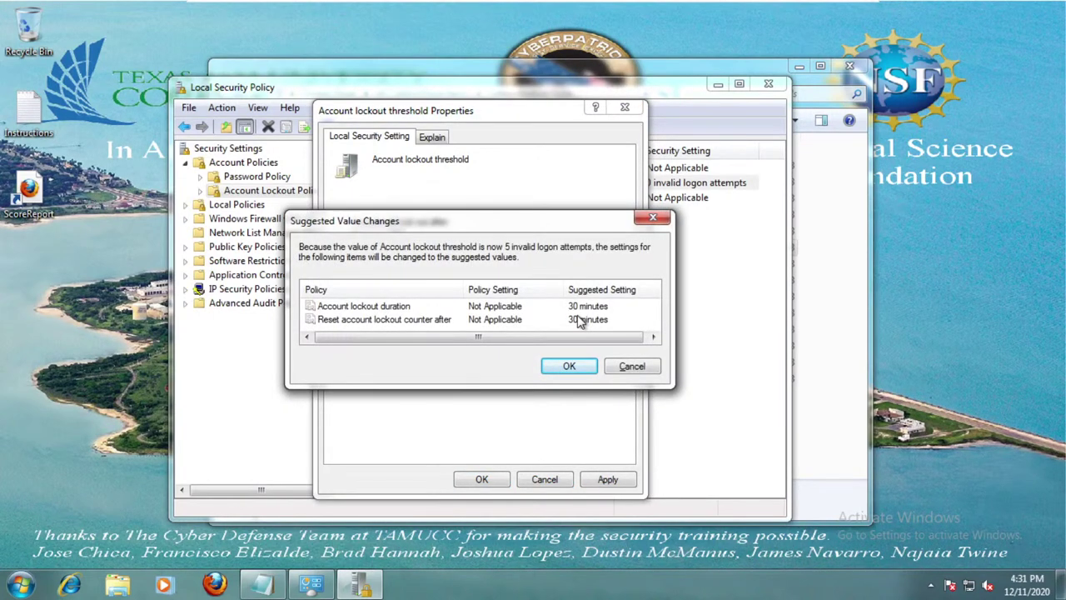
left_click(565, 367)
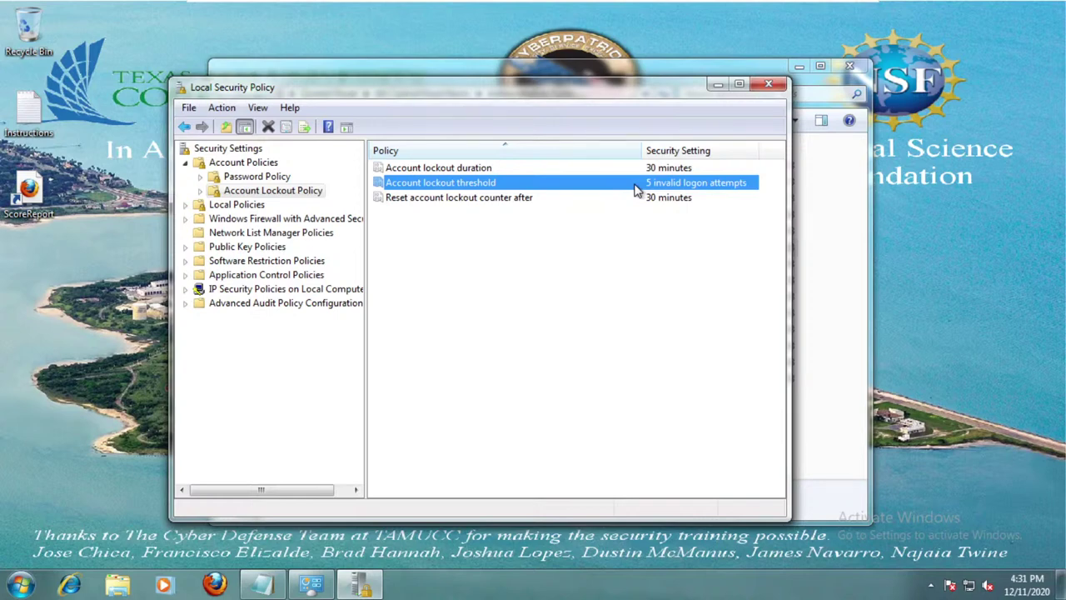
left_click(223, 205)
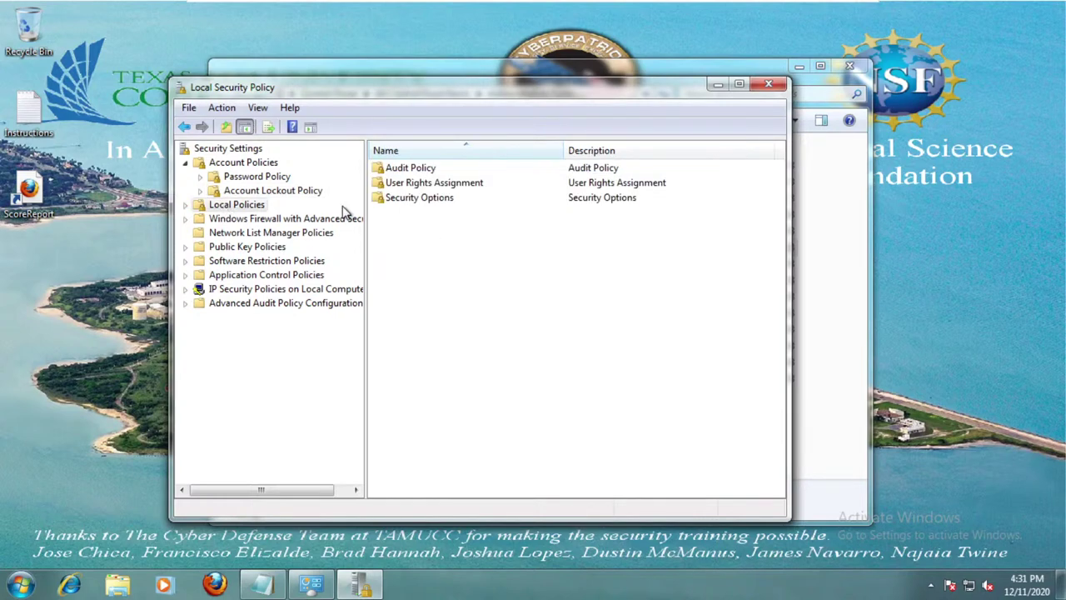
Step: Audit Success and Failure for account logon events and account management
double_click(408, 168)
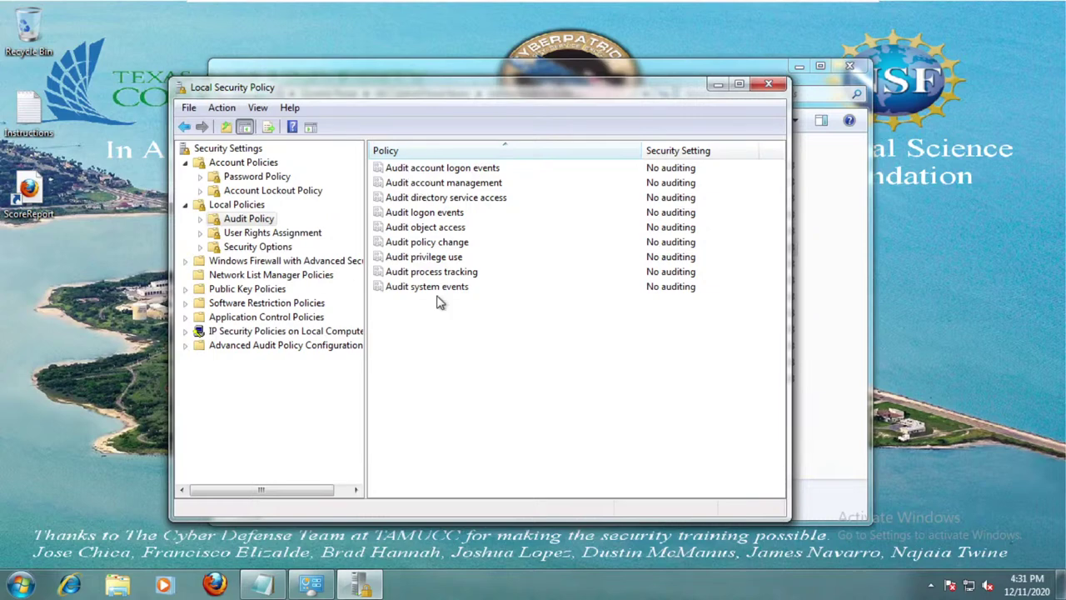
double_click(486, 169)
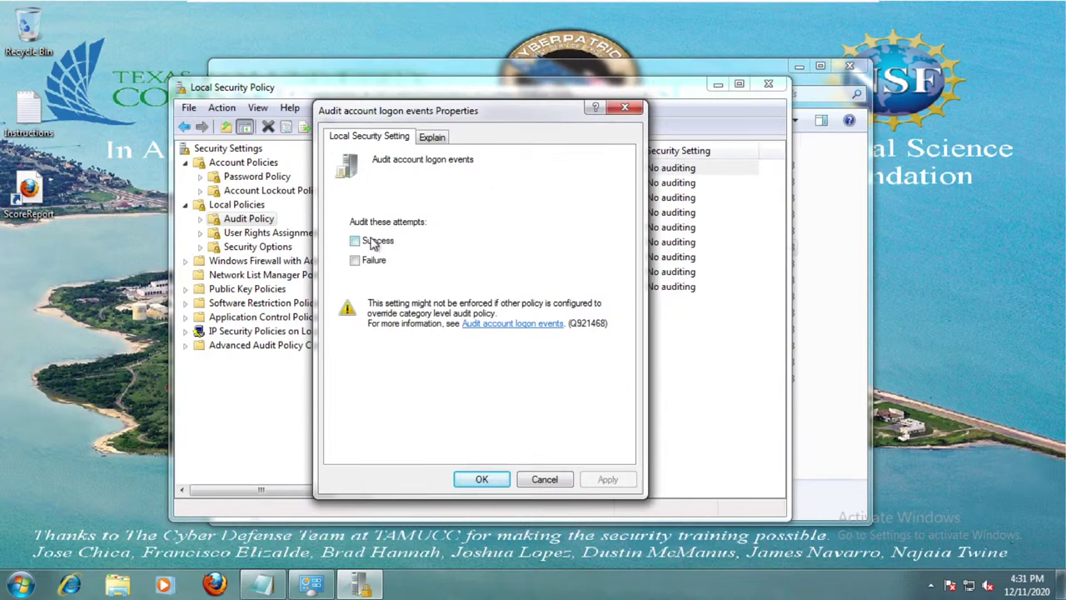
left_click(357, 241)
left_click(357, 260)
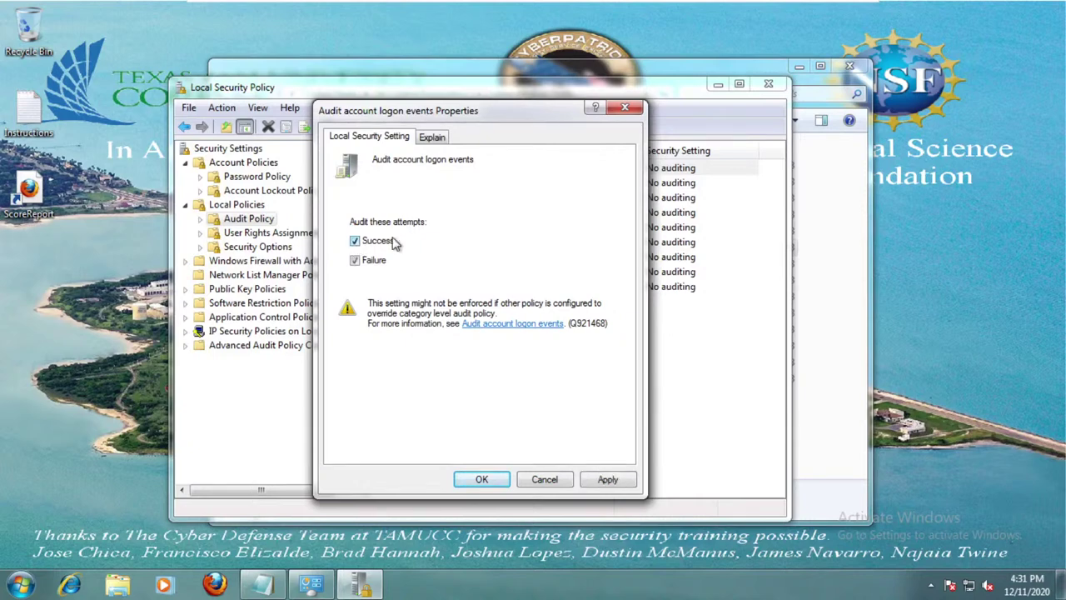
key("Return")
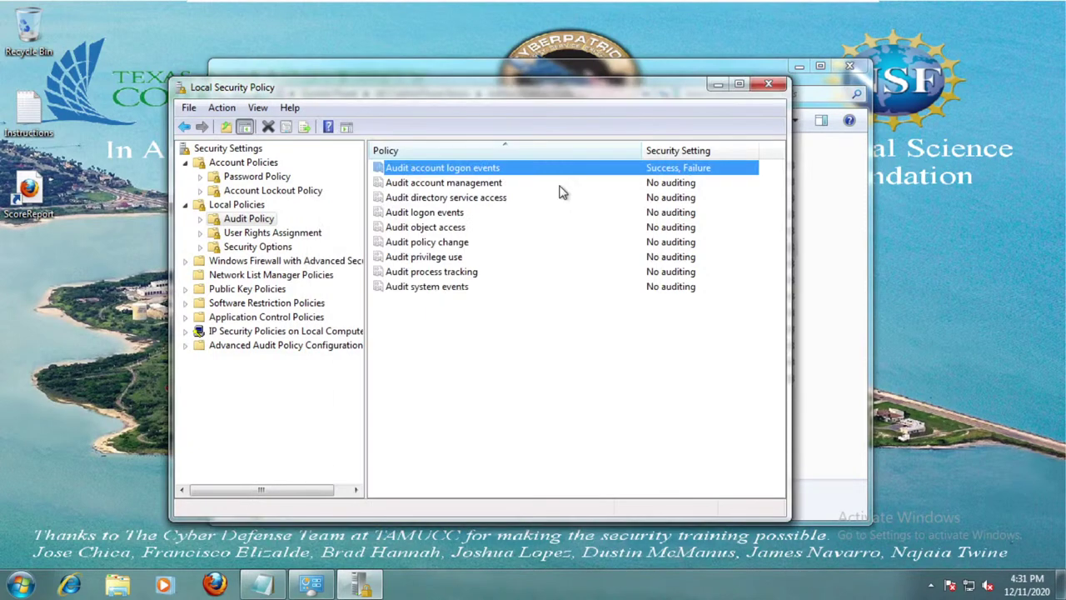
left_click(559, 184)
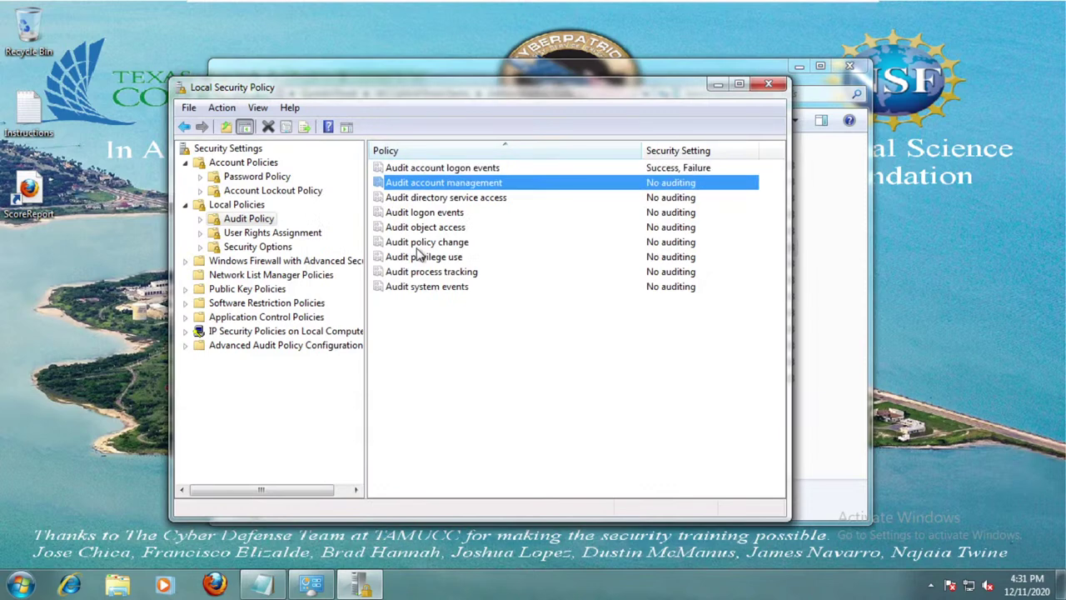
key("Return")
left_click(355, 240)
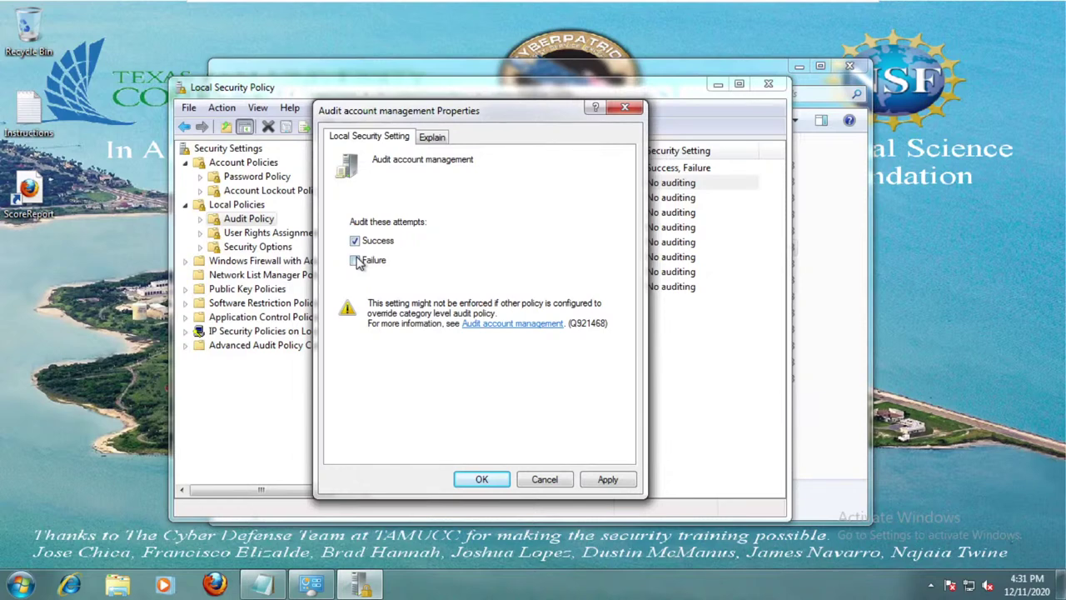
left_click(355, 261)
key("Return")
Step: Audit Success and Failure for directory service access and logon events
key("Down")
key("Return")
left_click(354, 260)
left_click(357, 241)
key("Return")
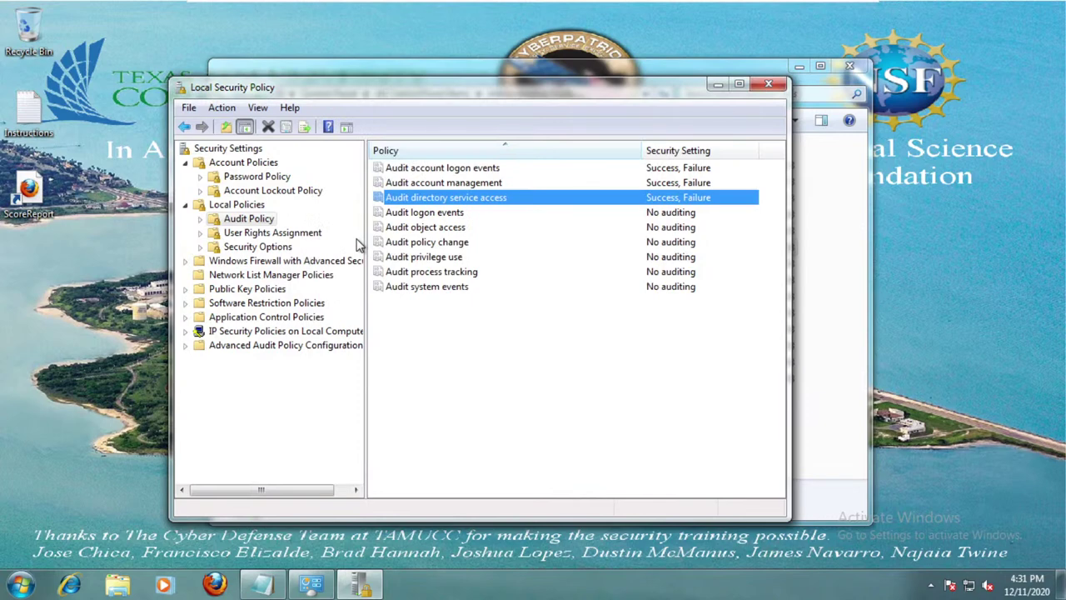
key("Down")
key("Return")
left_click(356, 241)
left_click(355, 260)
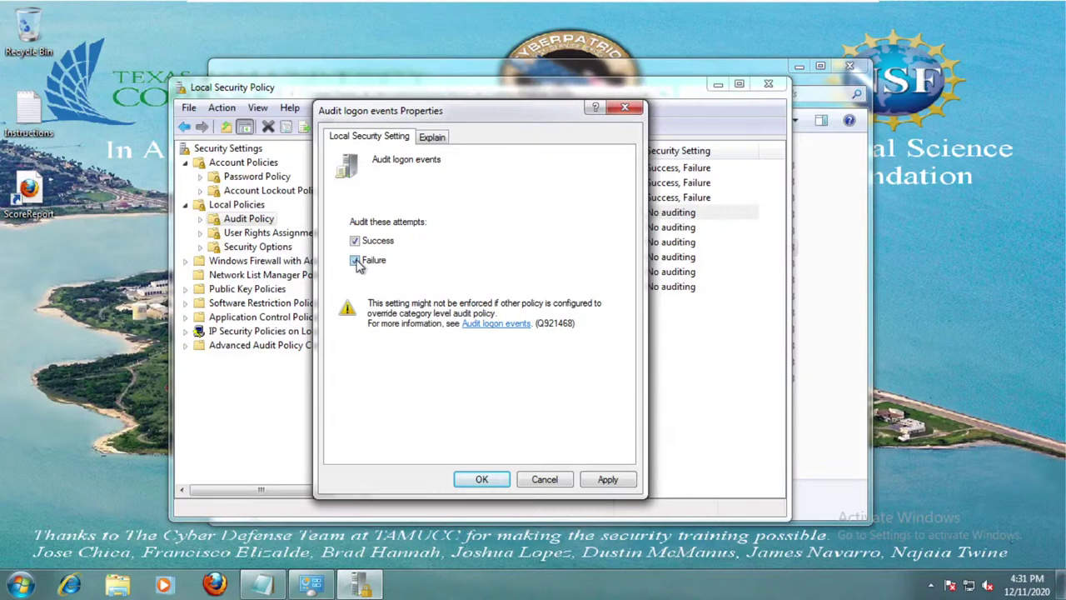
key("Return")
Step: Audit Success and Failure for policy change and process tracking, then move to system events
key("Down")
key("Down")
key("Return")
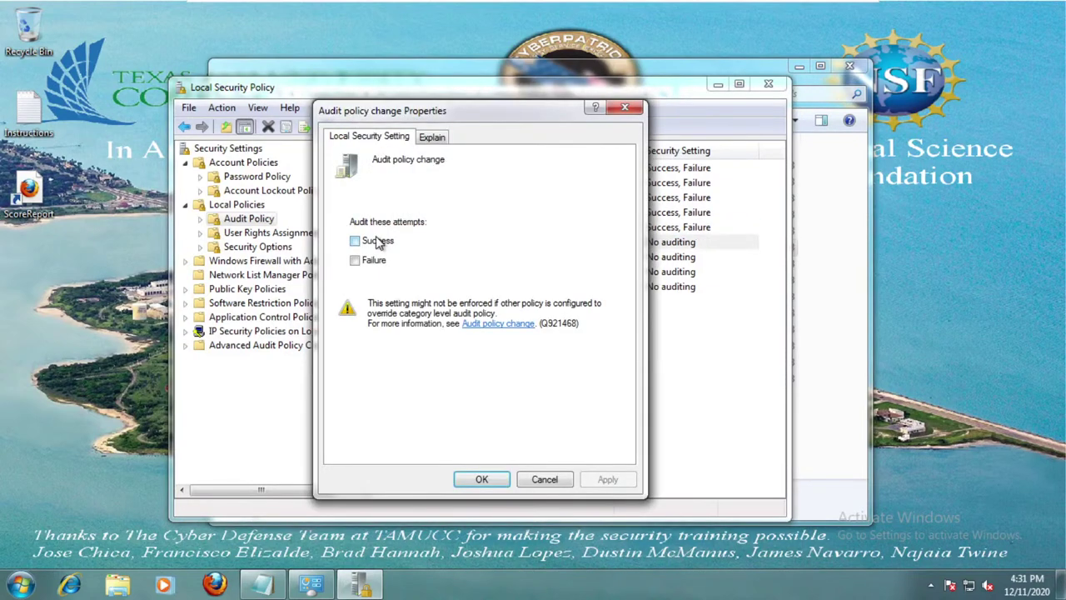
left_click(377, 240)
left_click(356, 262)
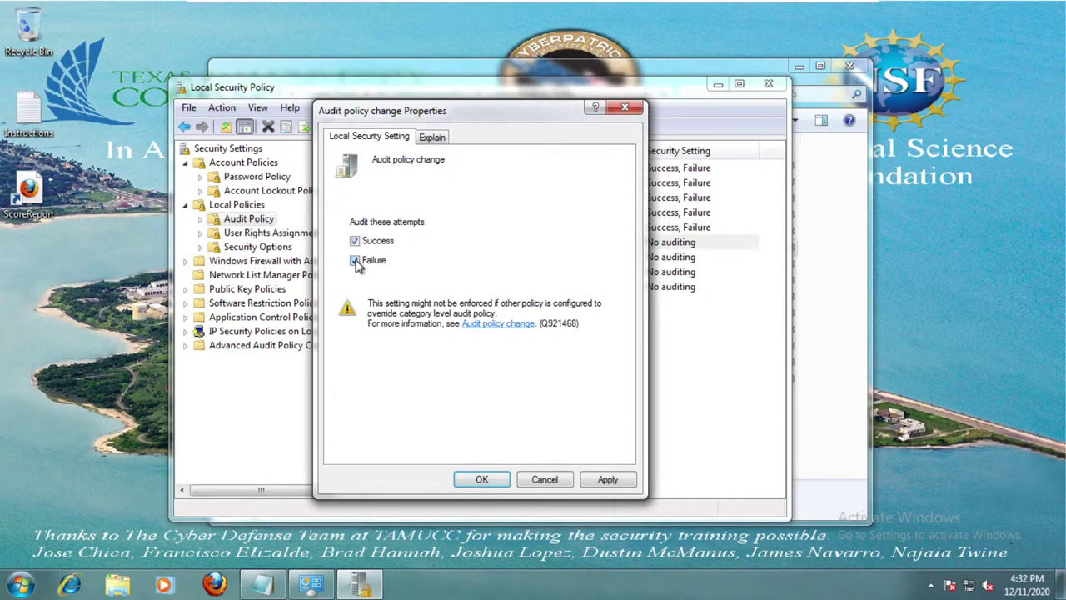
key("Return")
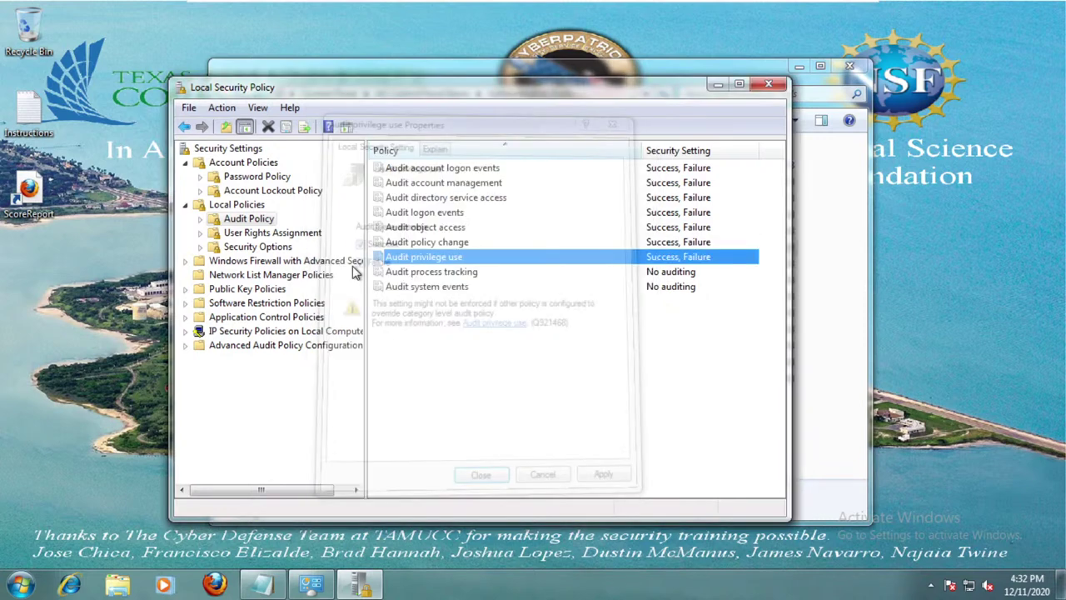
left_click(408, 275)
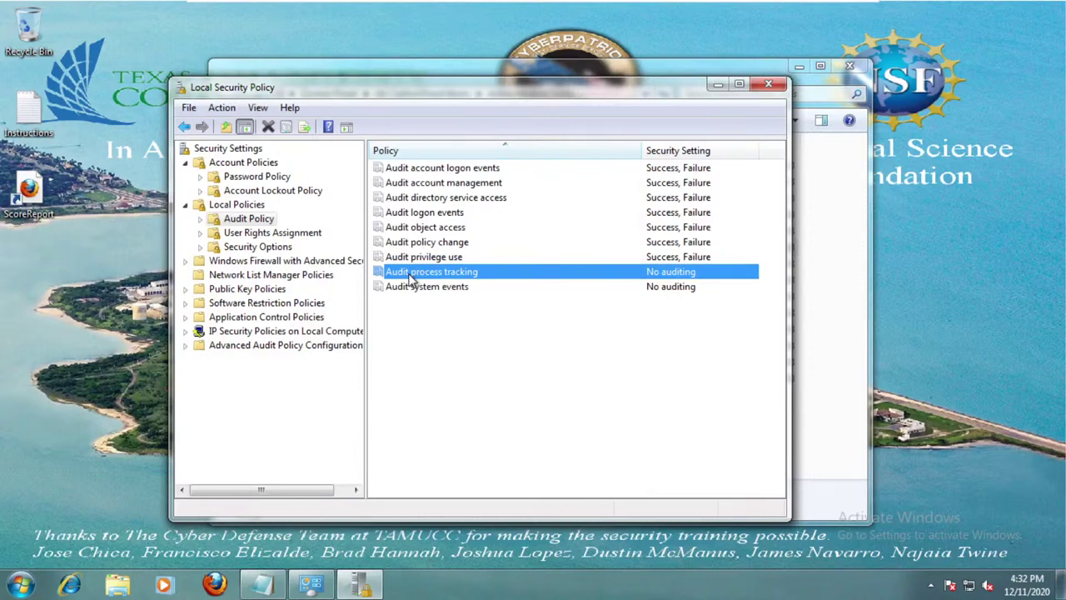
double_click(408, 275)
left_click(355, 241)
left_click(355, 261)
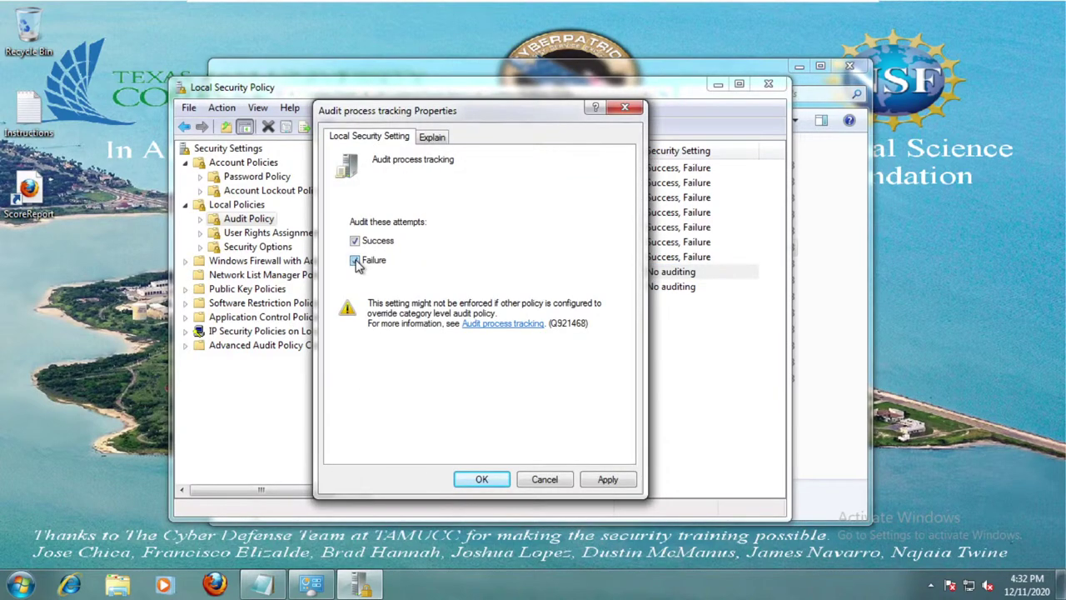
key("Return")
key("Down")
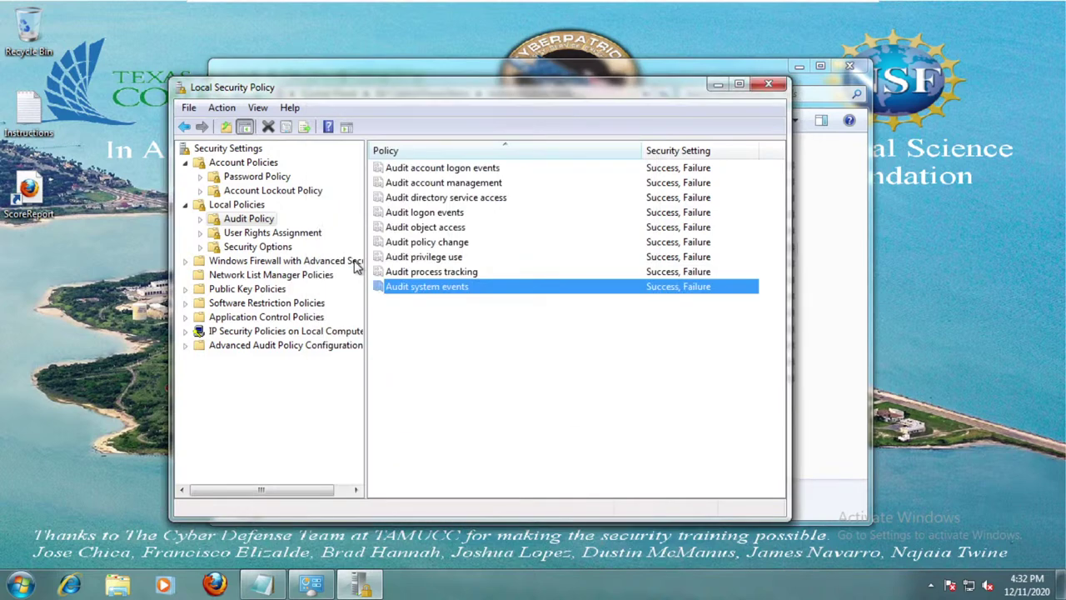
left_click(419, 315)
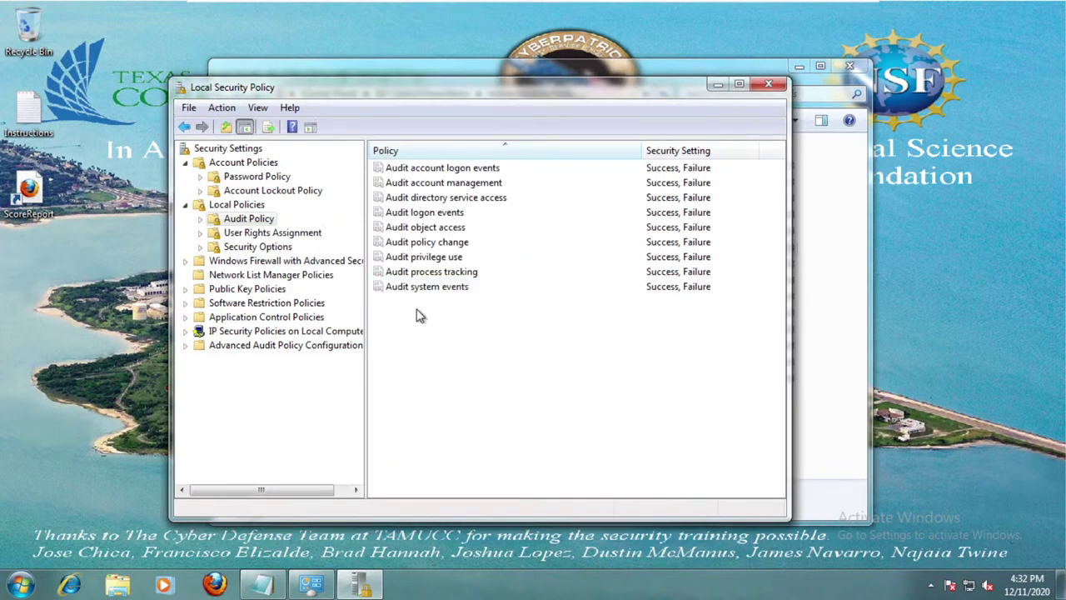
Step: Show User Rights Assignment, reread the Instructions in Notepad, then minimize Notepad
left_click(272, 233)
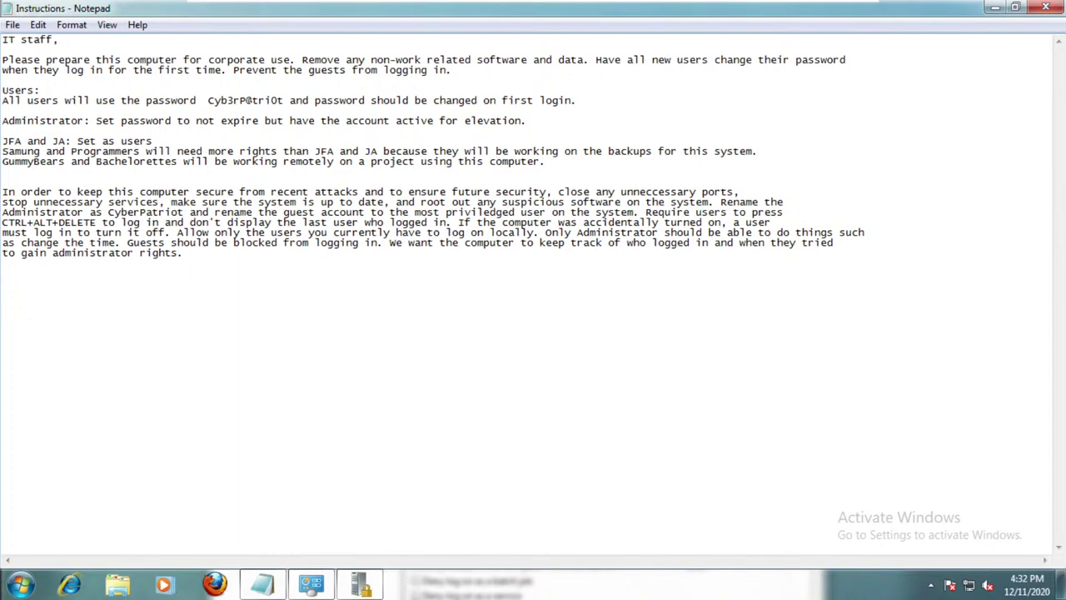
key("super+Down")
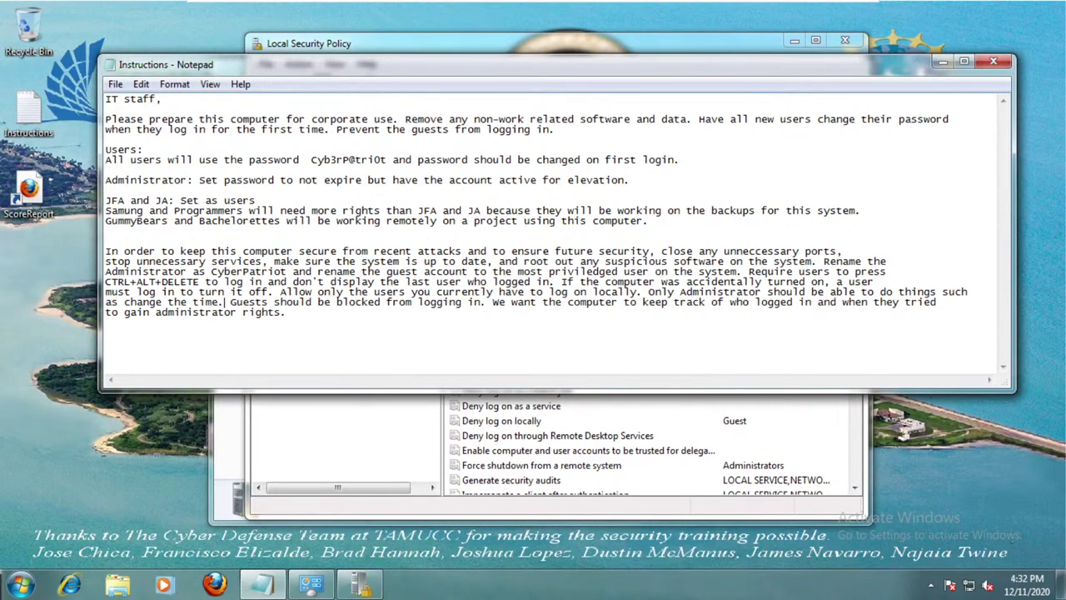
left_click(942, 61)
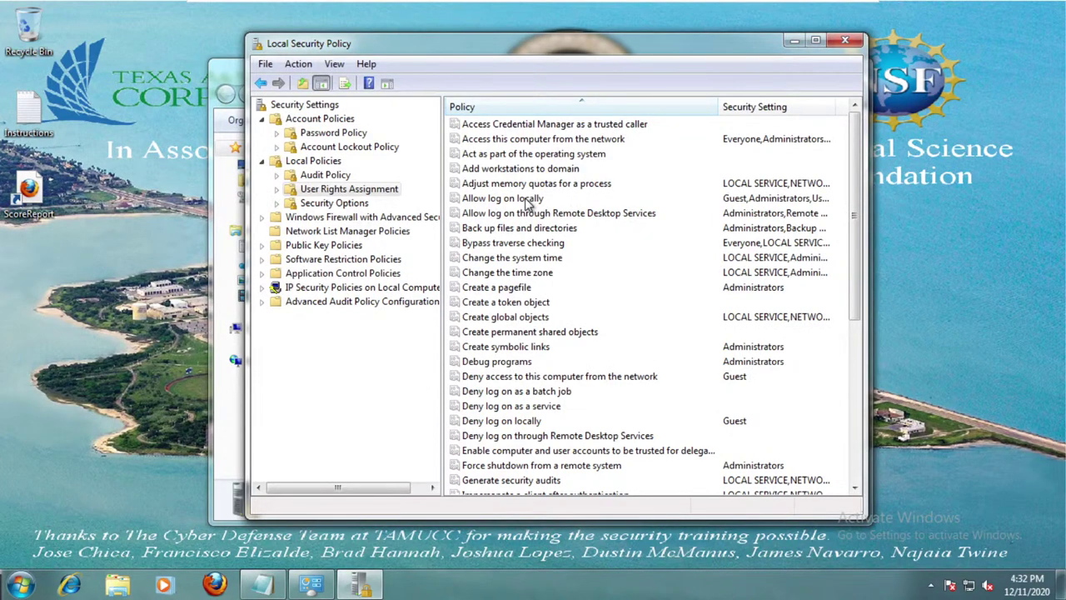
Step: Try adding a user to Allow log on locally, then cancel the unresolved name and close it unchanged
double_click(527, 204)
left_click(393, 359)
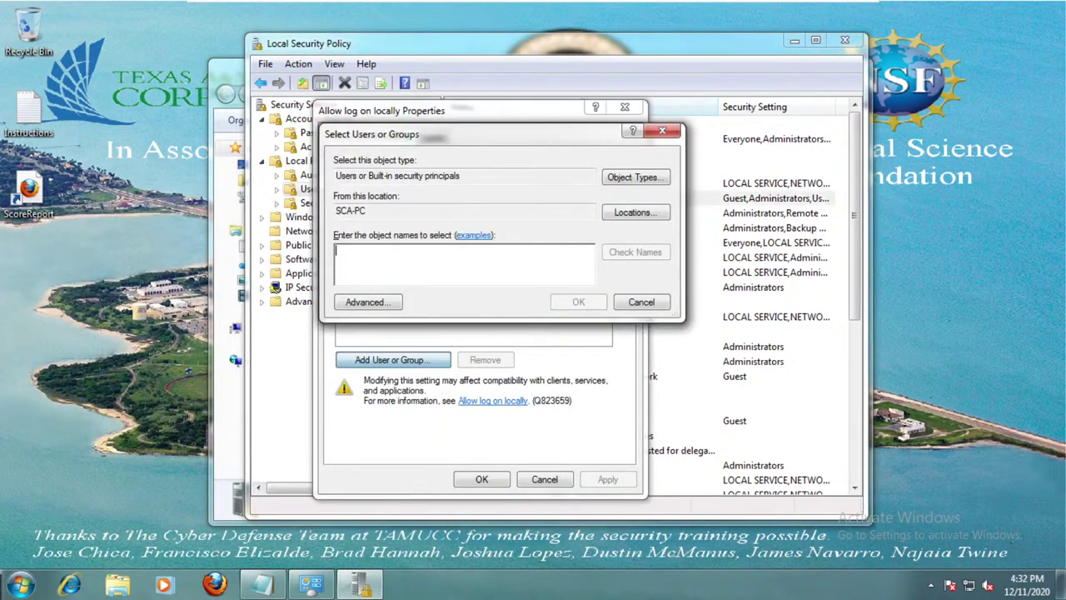
type("wil")
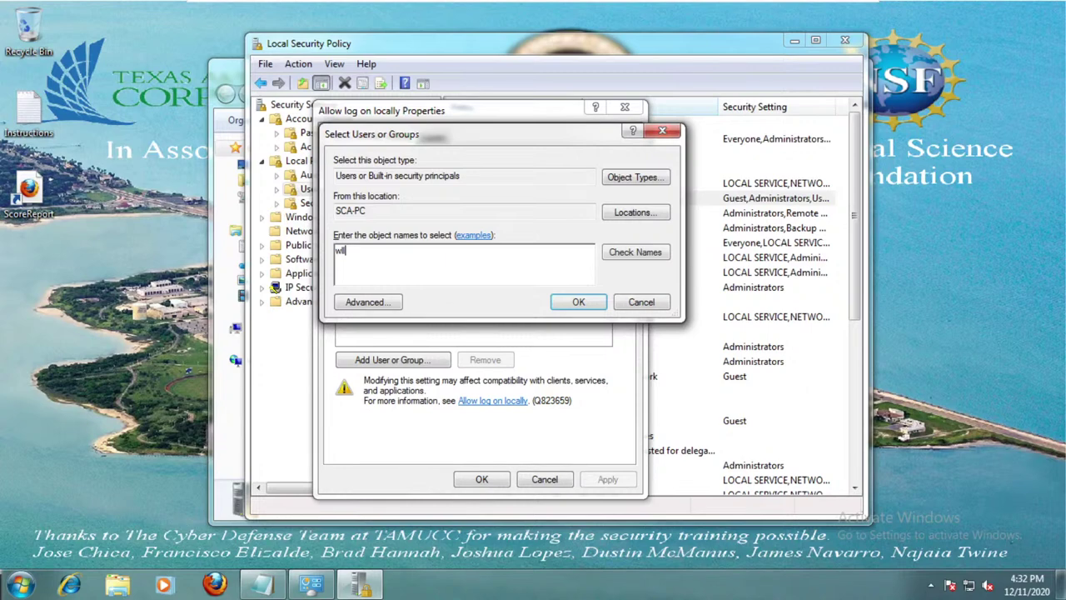
key("Return")
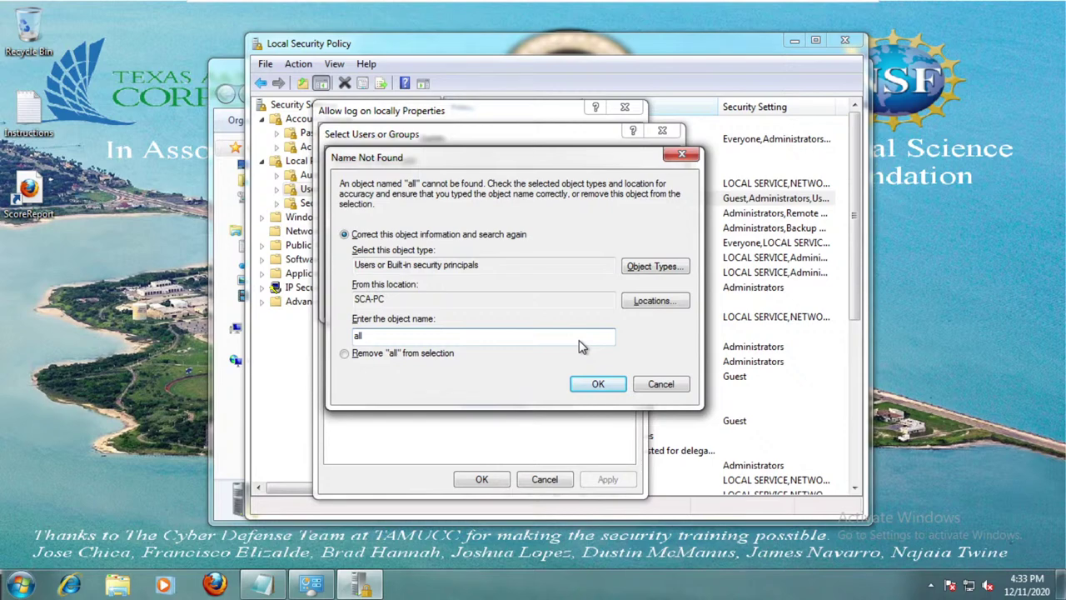
key("Escape")
key("Escape")
left_click(624, 109)
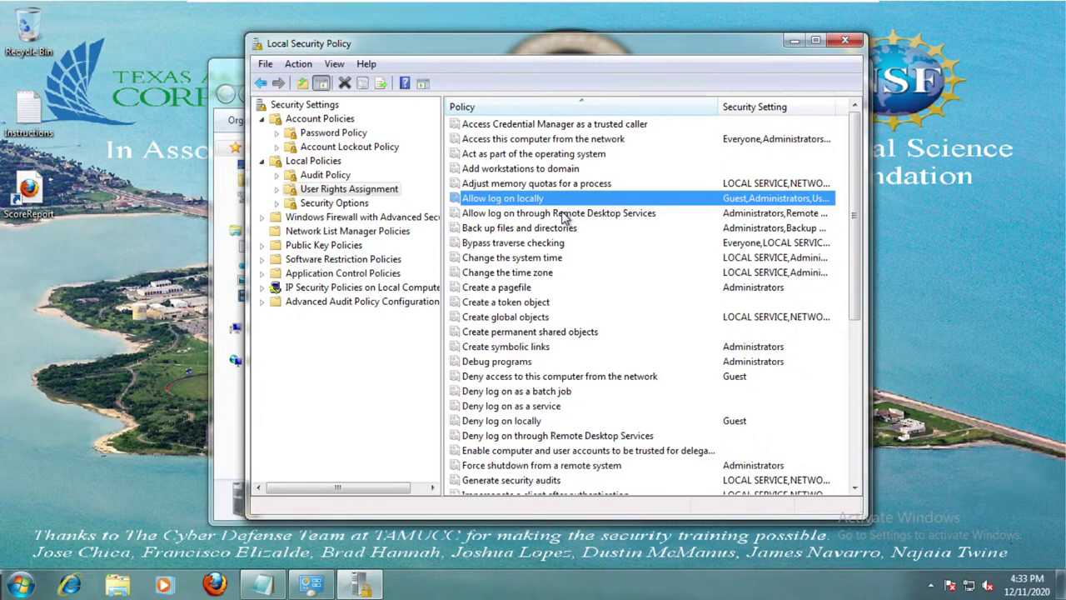
Step: Remove LOCAL SERVICE from the Change the system time right, leaving only Administrators
double_click(511, 257)
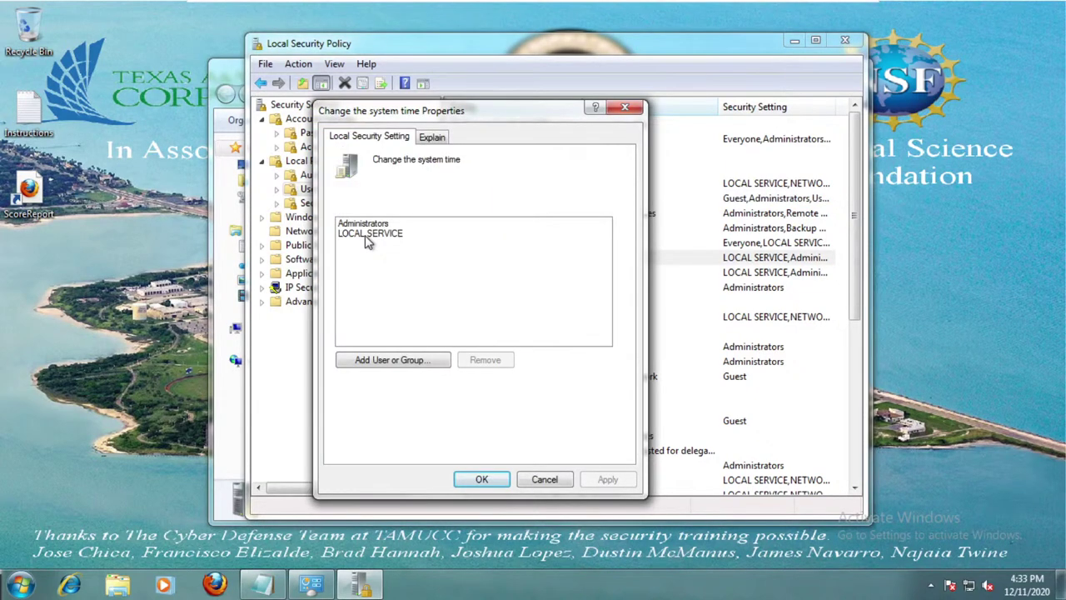
left_click(366, 234)
left_click(484, 359)
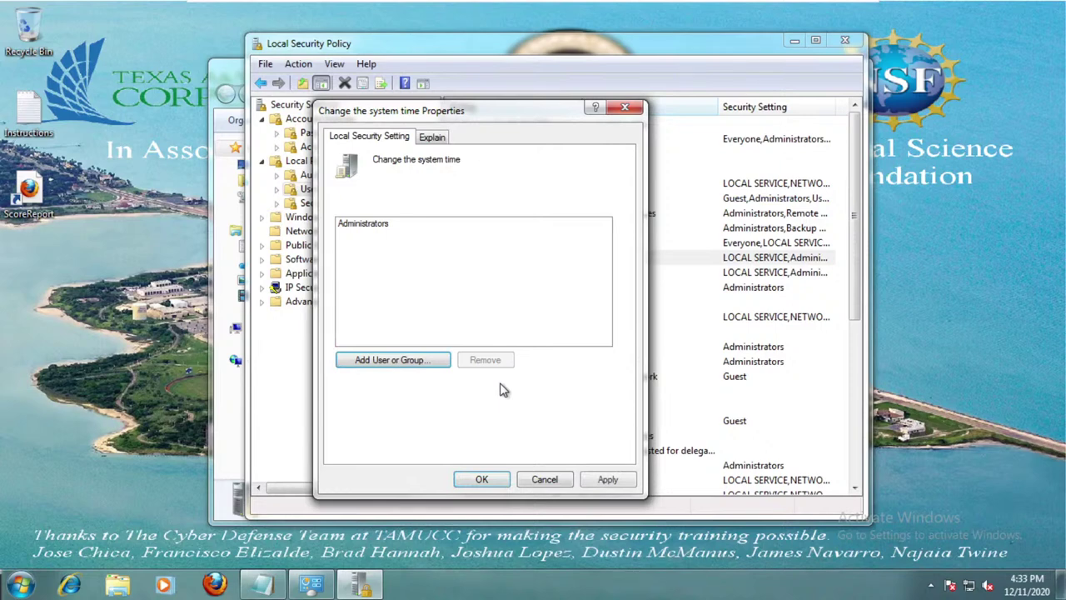
key("Return")
Step: Open the Change the time zone right, then move down the User Rights list past Create a pagefile
double_click(537, 273)
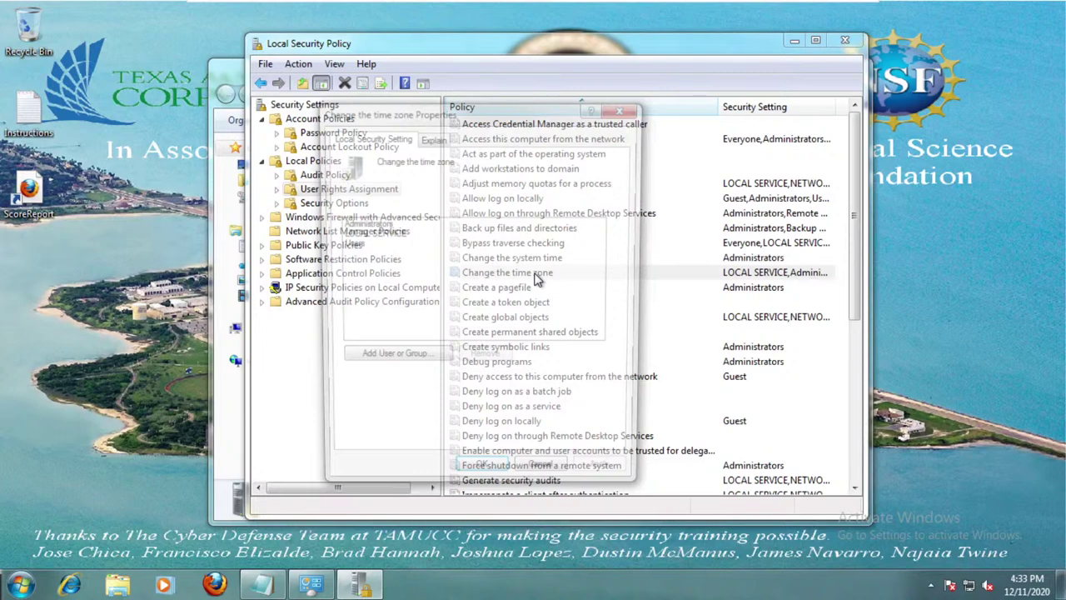
left_click(537, 286)
scroll(550, 290, "down", 2)
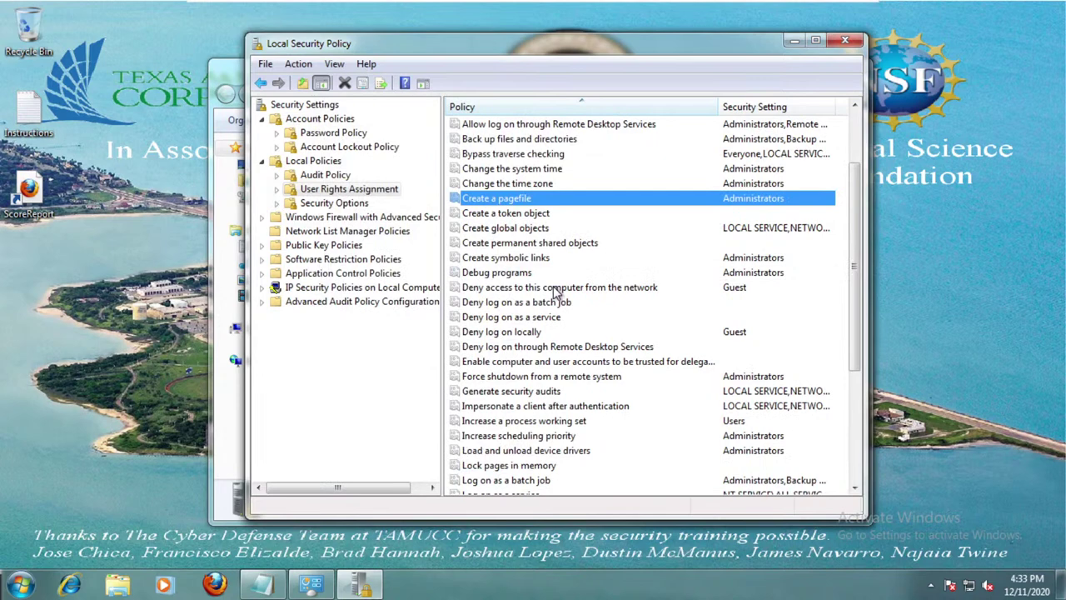
scroll(555, 291, "down", 2)
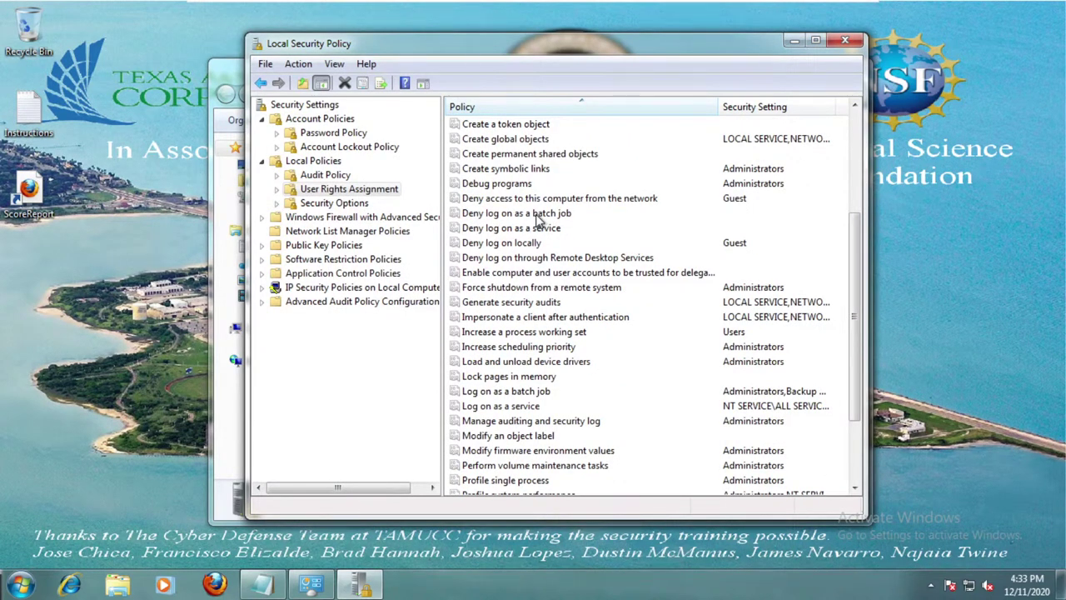
double_click(537, 218)
left_click(434, 139)
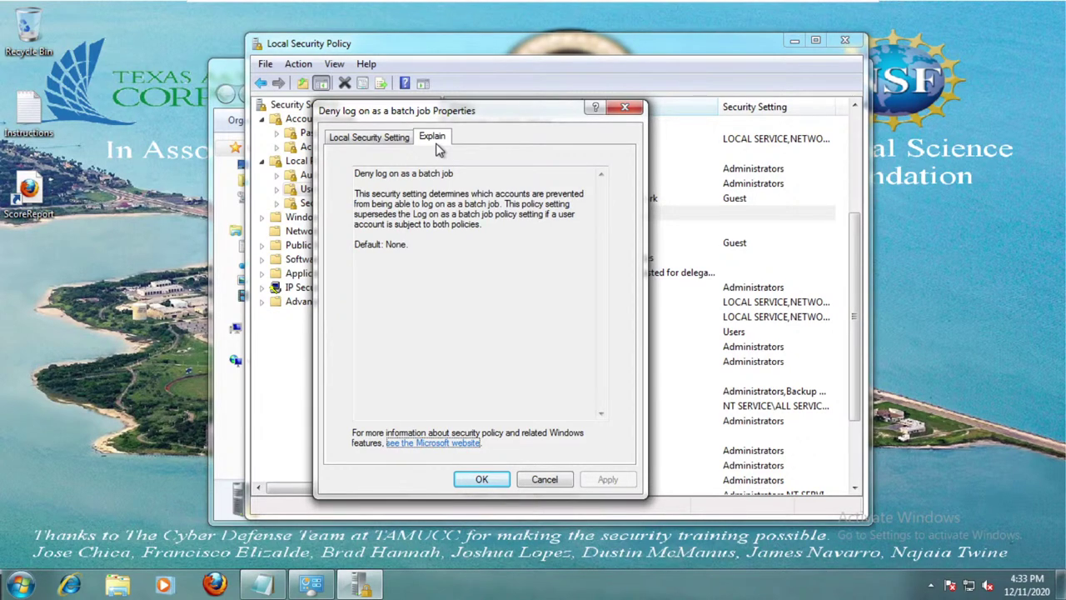
key("ctrl+Tab")
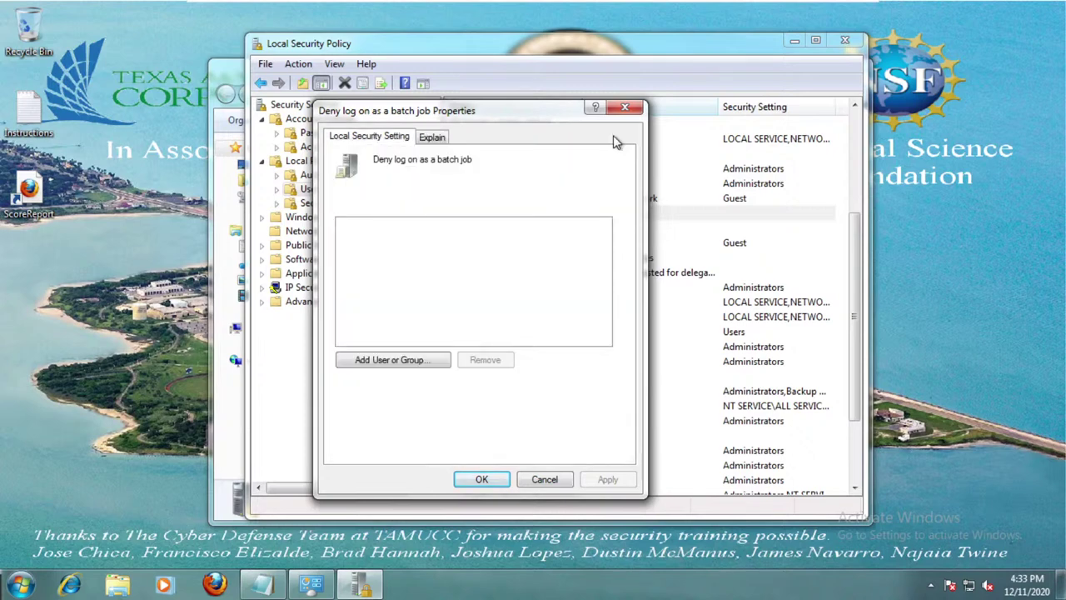
left_click(625, 107)
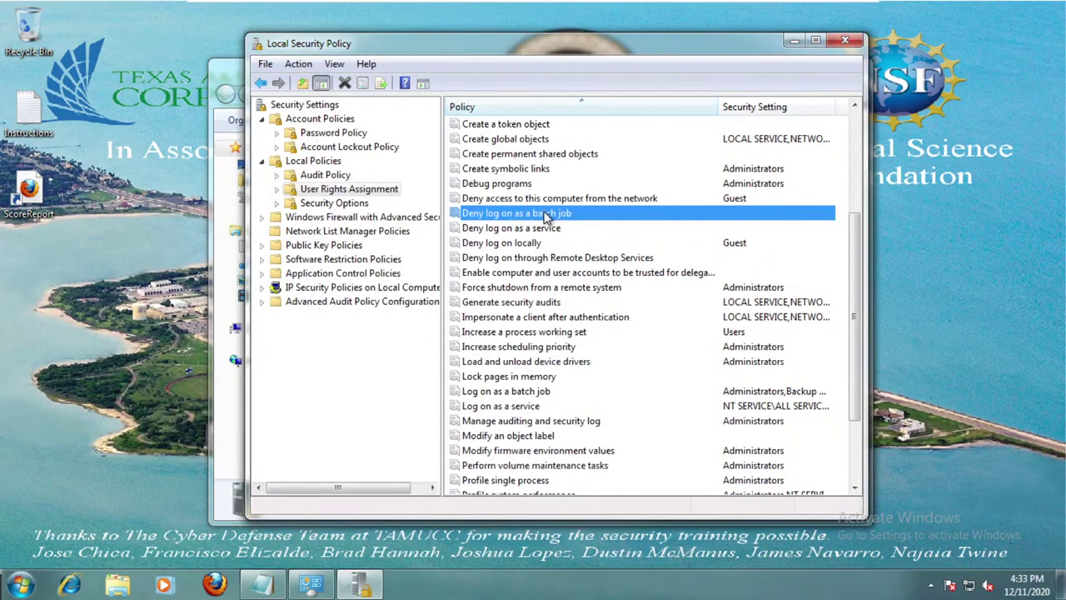
scroll(546, 216, "down", 3)
left_click(517, 304)
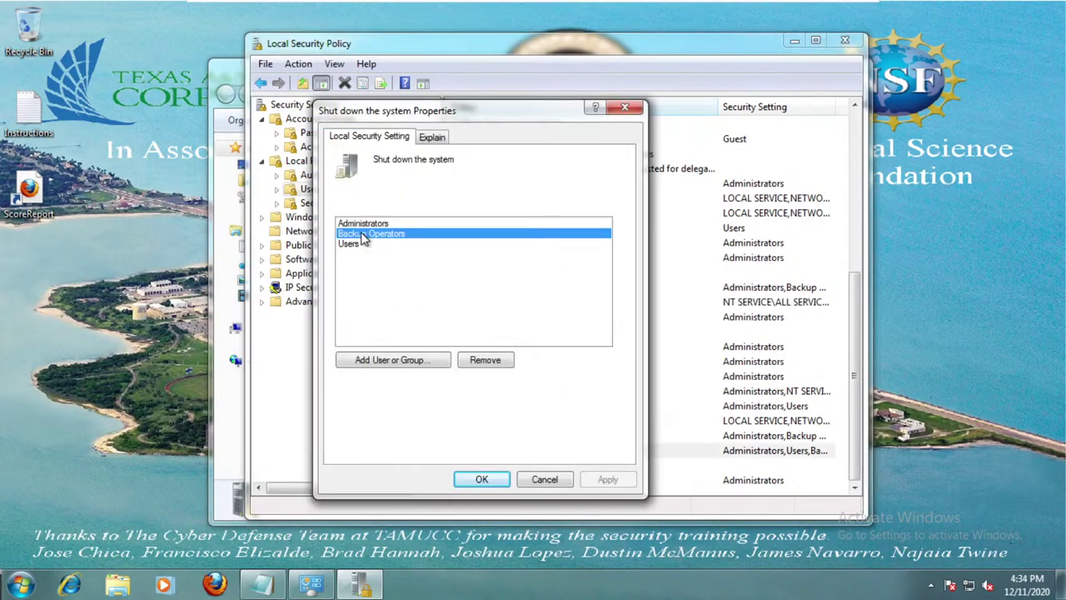
left_click(354, 244)
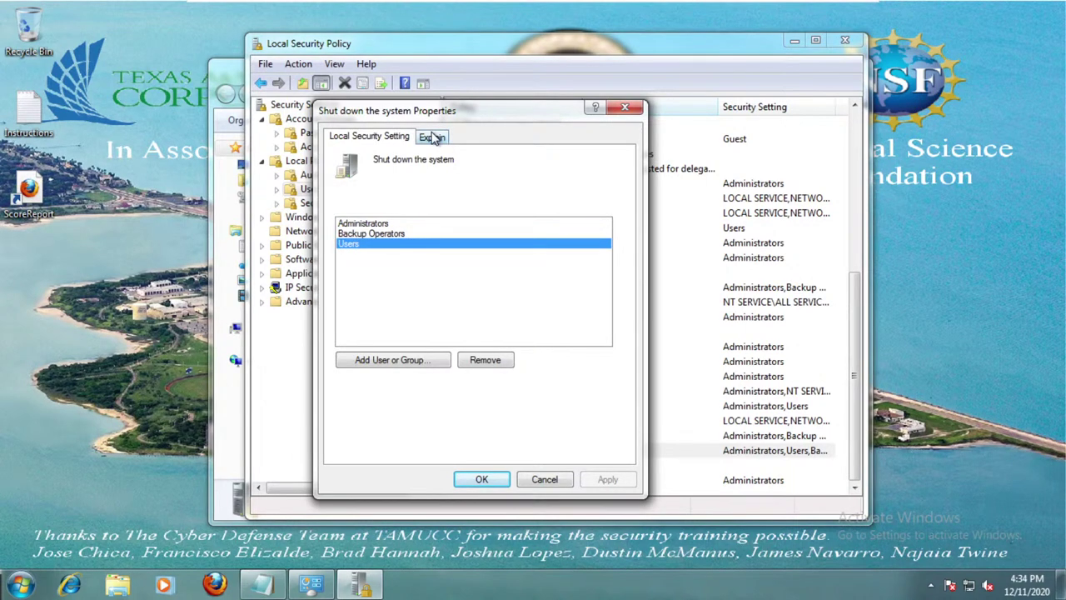
left_click(433, 138)
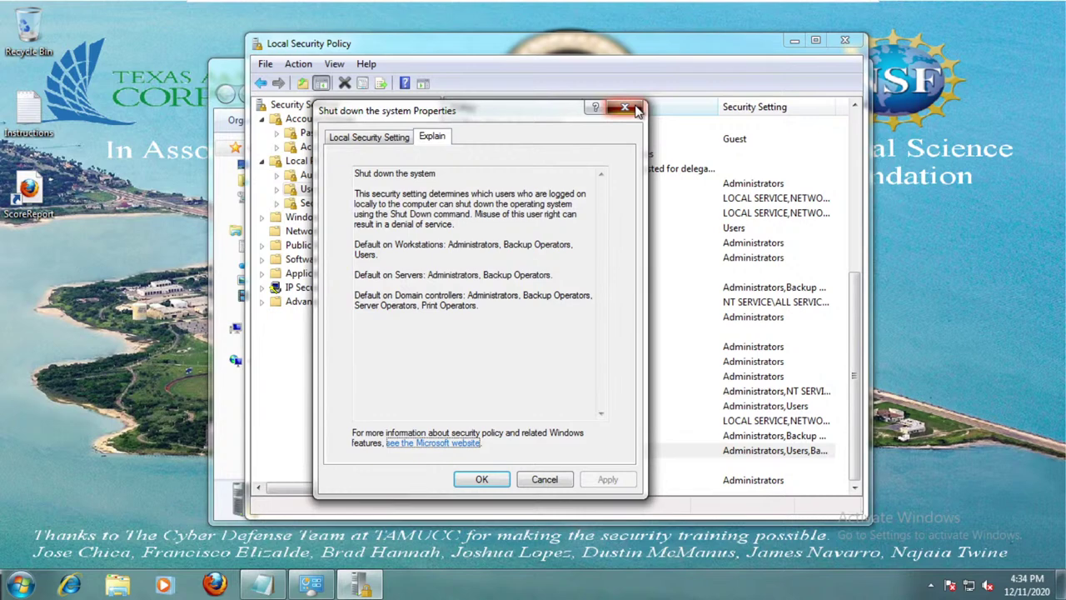
left_click(635, 110)
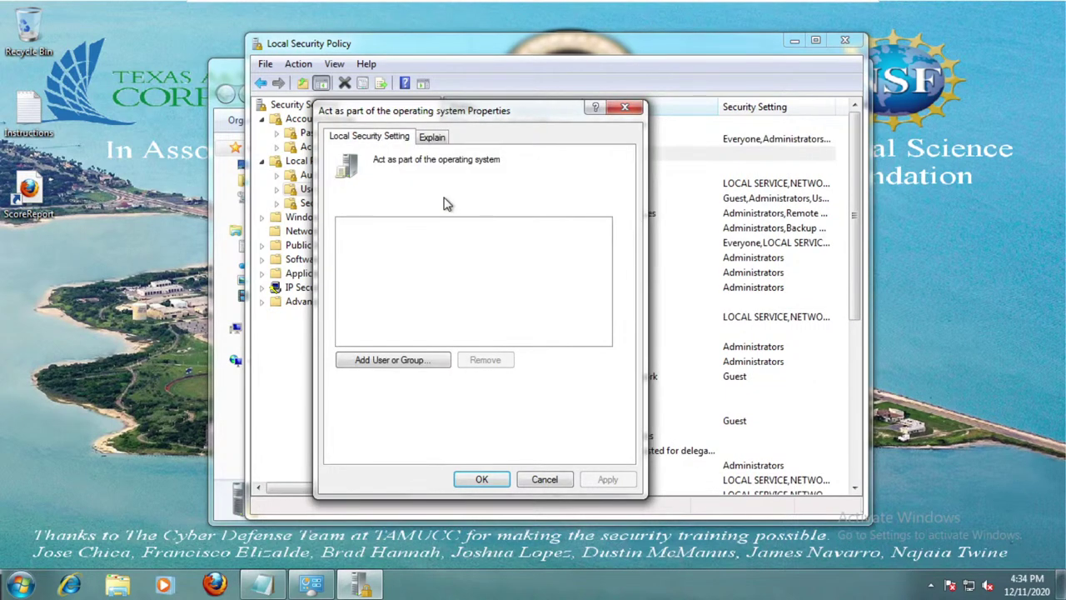
left_click(392, 359)
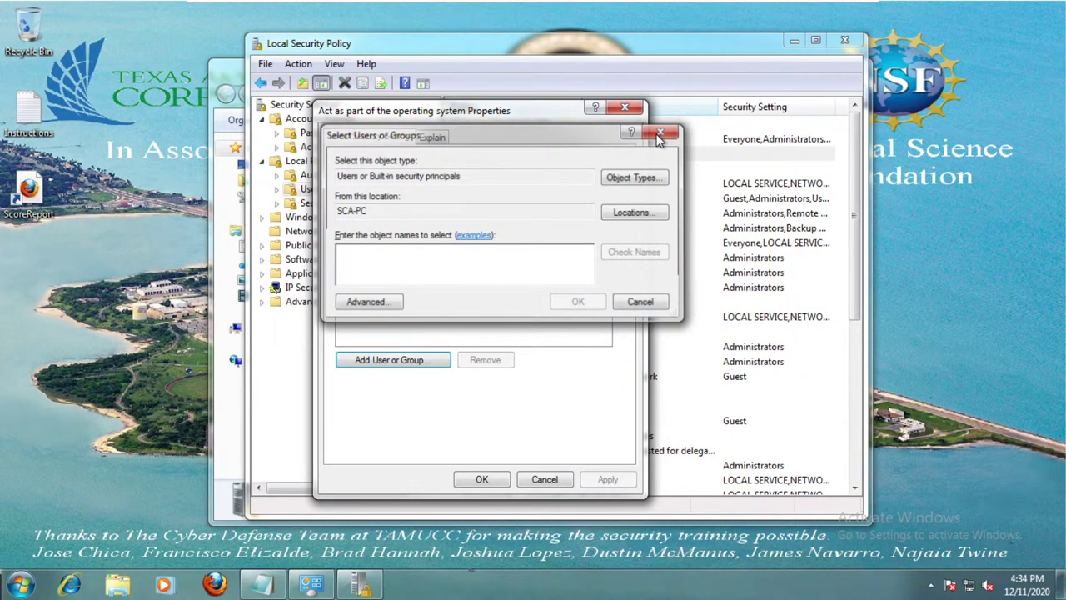
left_click(658, 134)
left_click(625, 106)
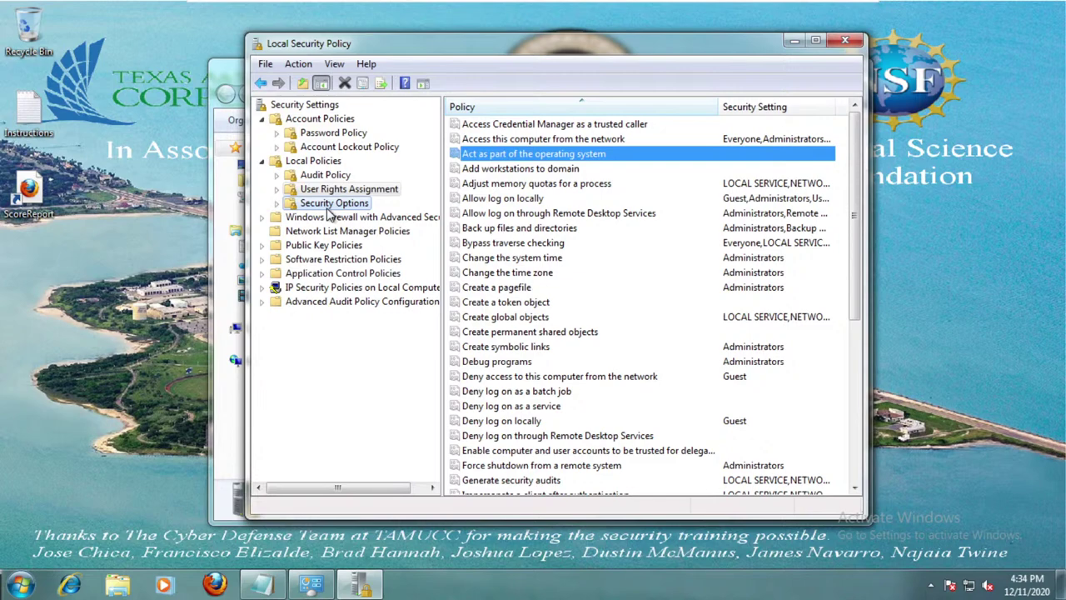
Step: Display the Security Options policy list in Local Security Policy
left_click(331, 205)
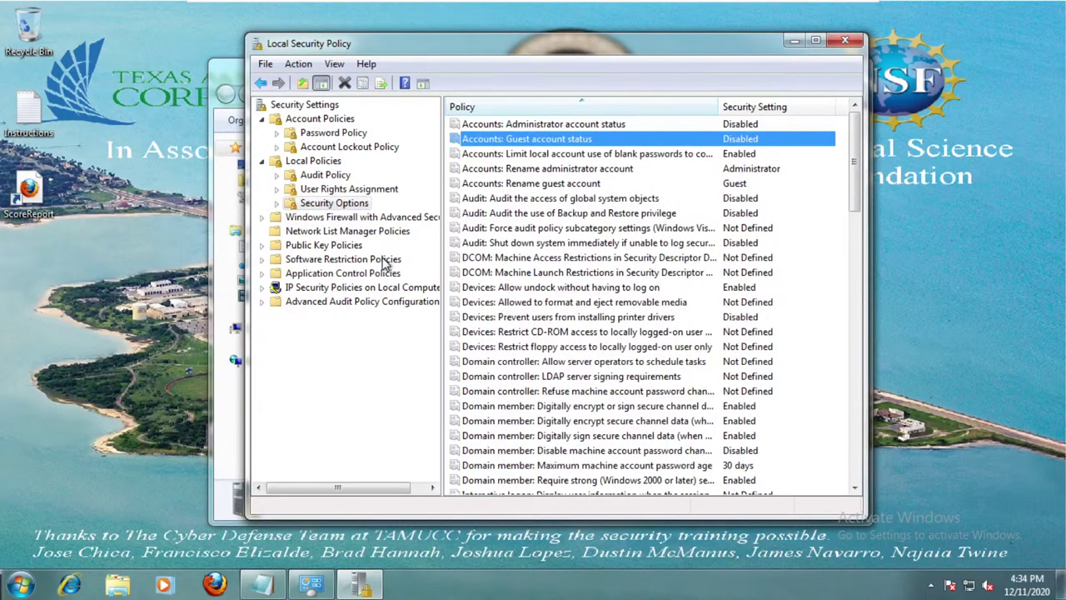
key("Down")
key("Return")
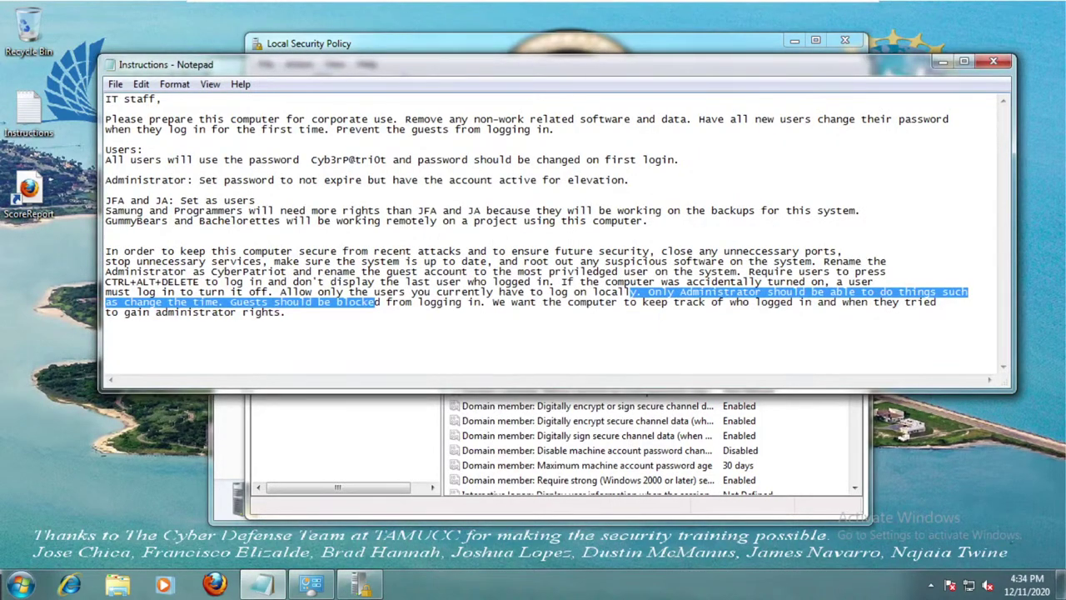
Step: Highlight the Administrator-renaming sentence in the Instructions notes
left_click_drag(274, 262, 212, 271)
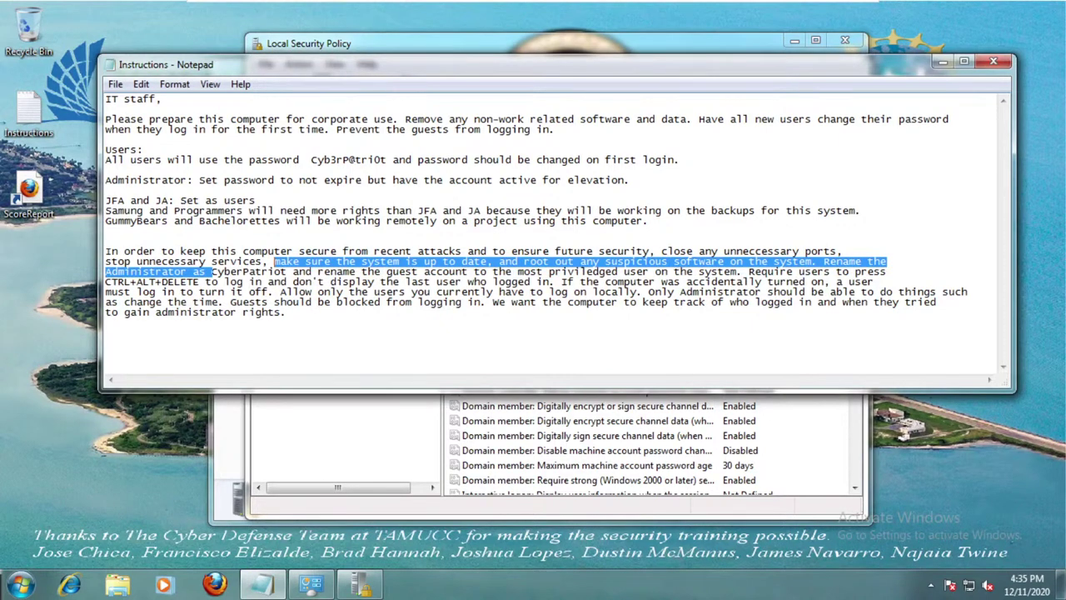
left_click(212, 271)
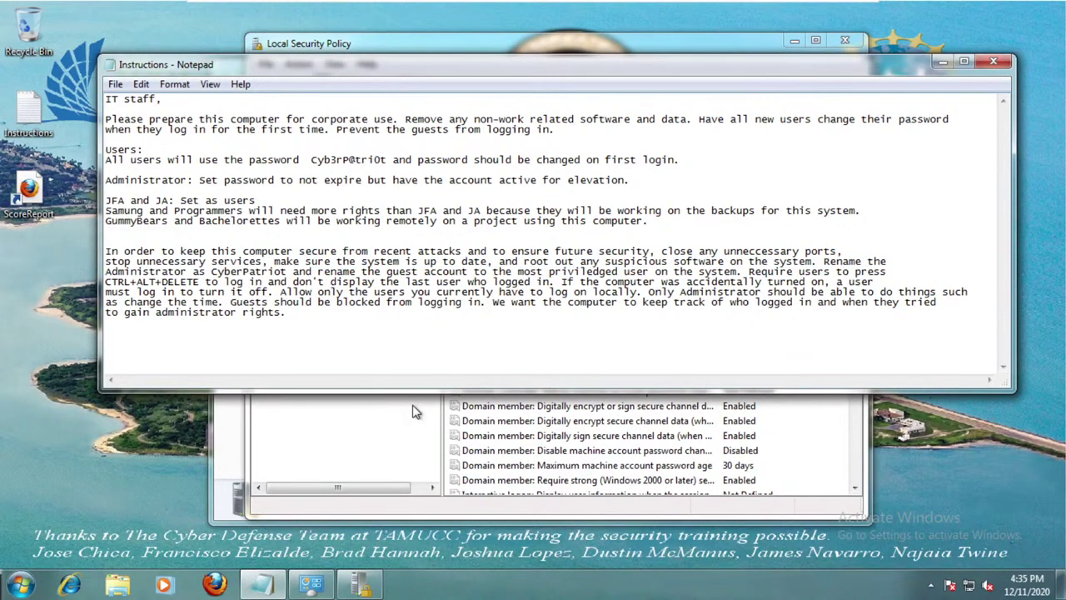
mouse_move(793, 8)
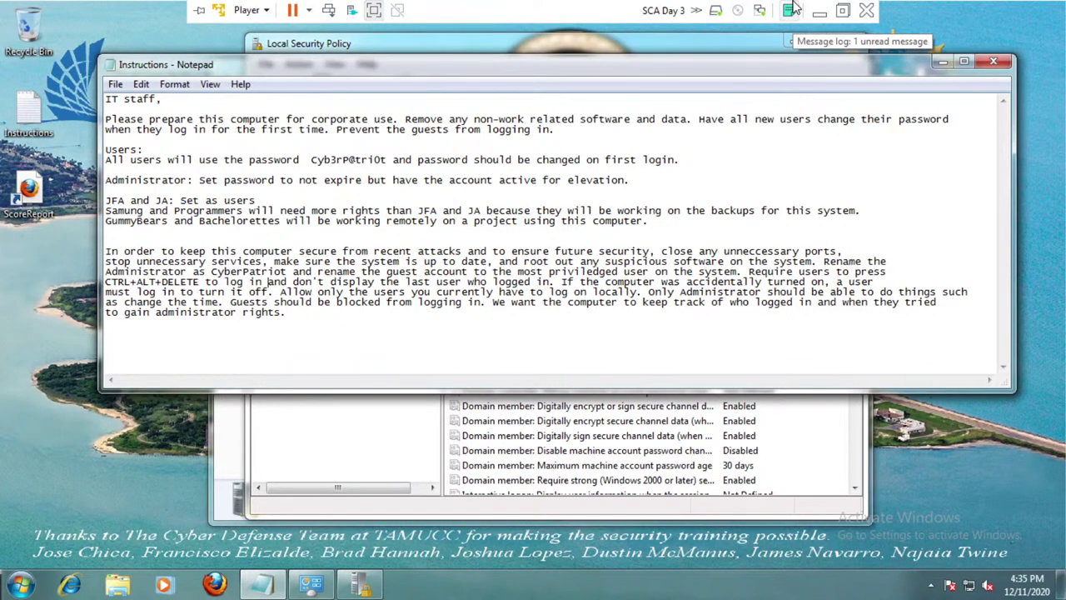
Step: Minimize the Instructions notes and paste CyberPatriot as the new Administrator account name
left_click(942, 60)
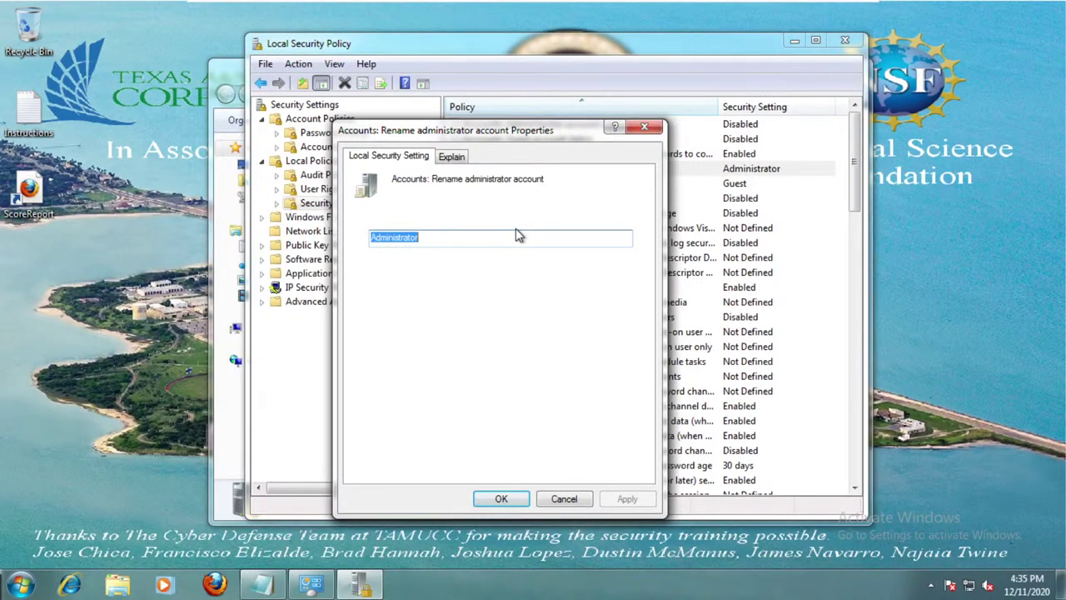
type("CyberPatriot")
key("Return")
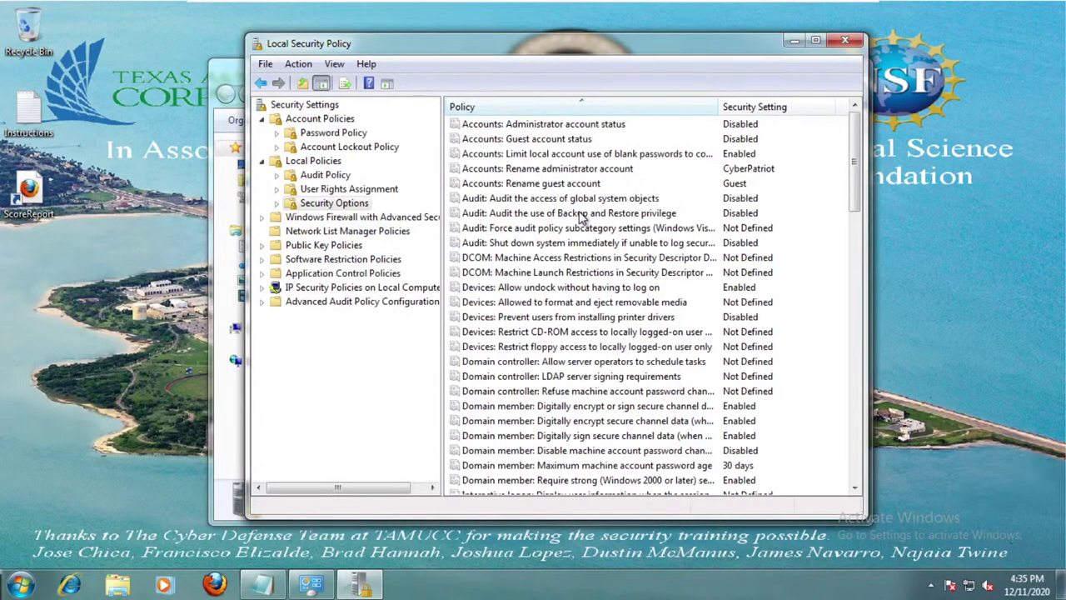
Step: Verify the CyberPatriot rename, rename the guest account to Admin, then check the host's recording software
double_click(547, 168)
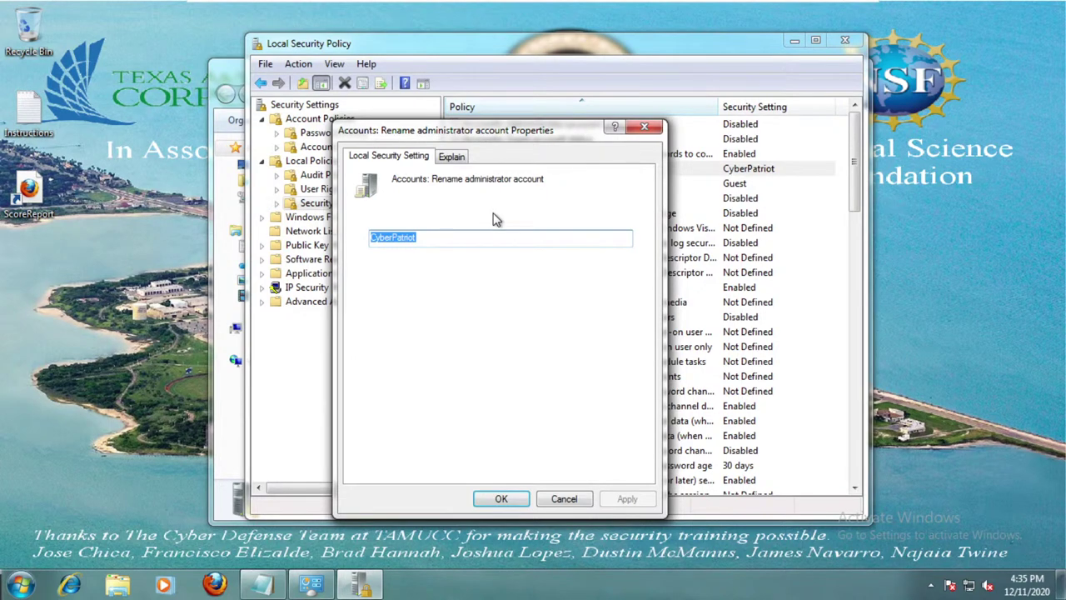
key("Escape")
double_click(711, 185)
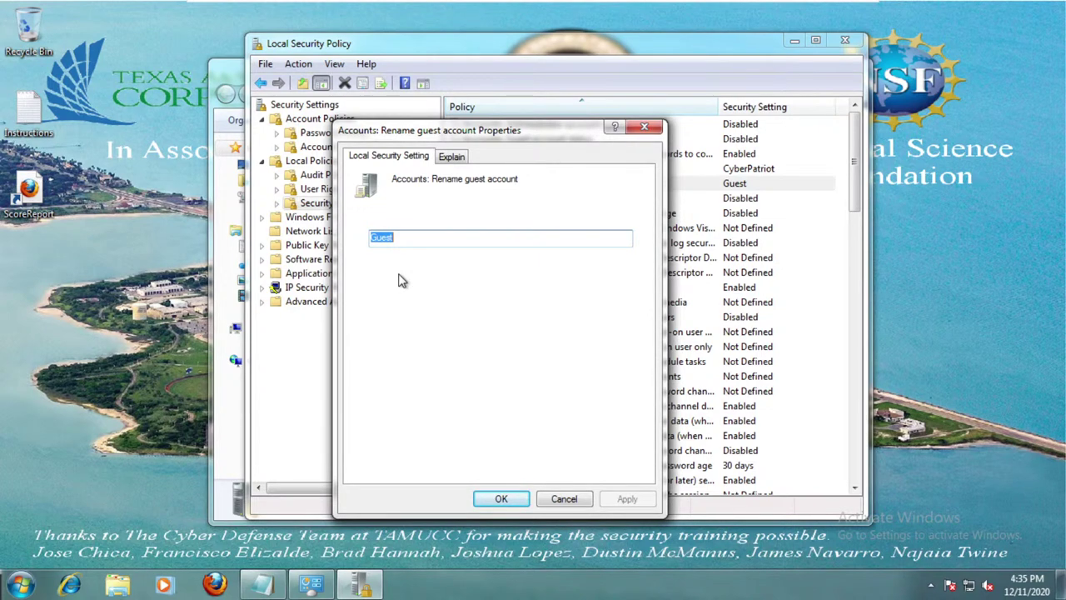
type("Admin")
key("Return")
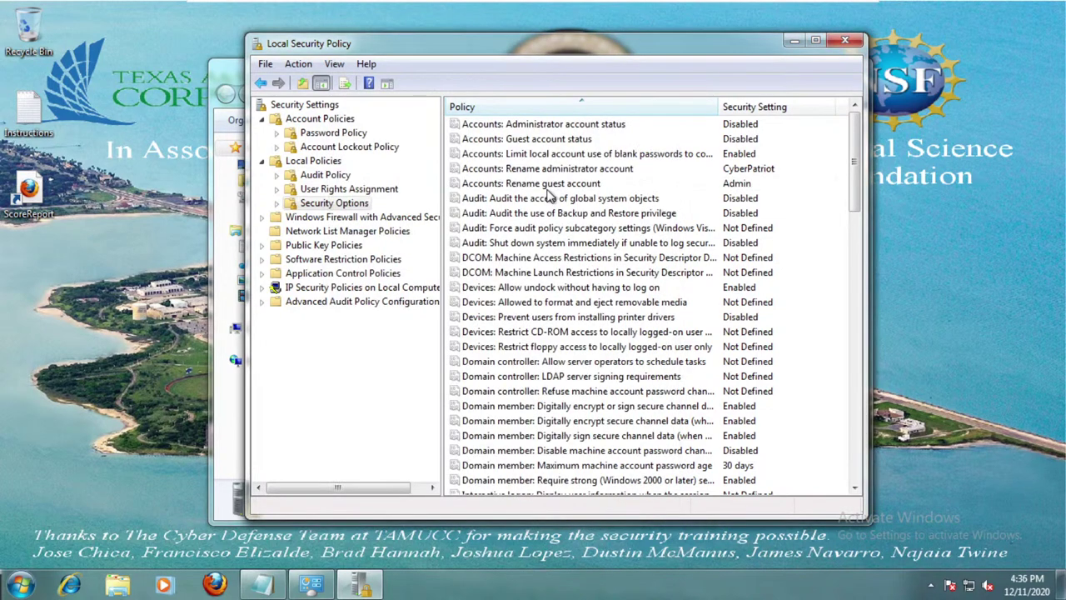
left_click(546, 187)
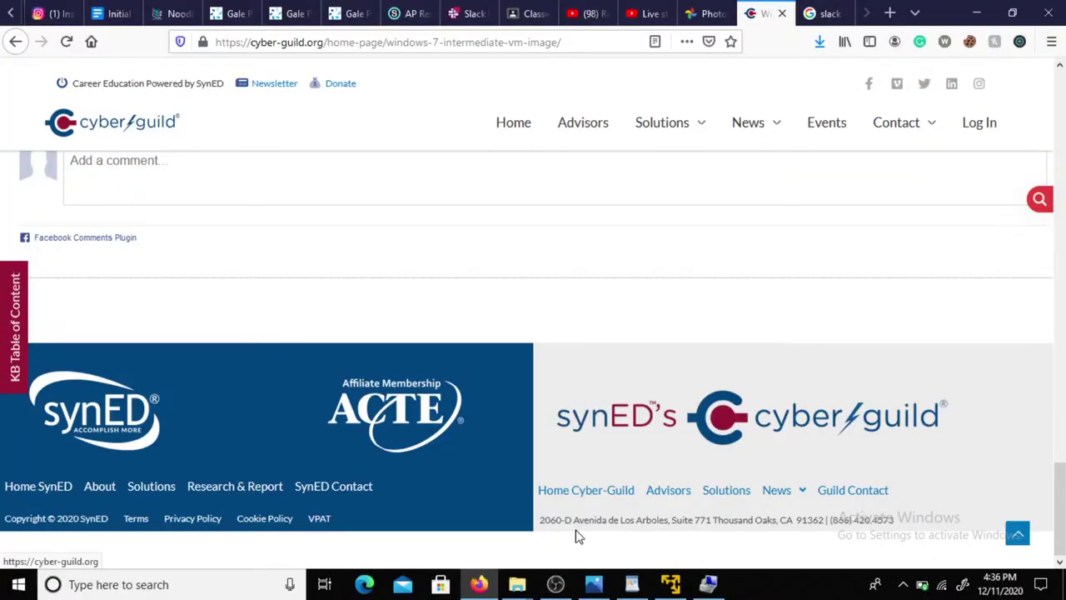
left_click(555, 583)
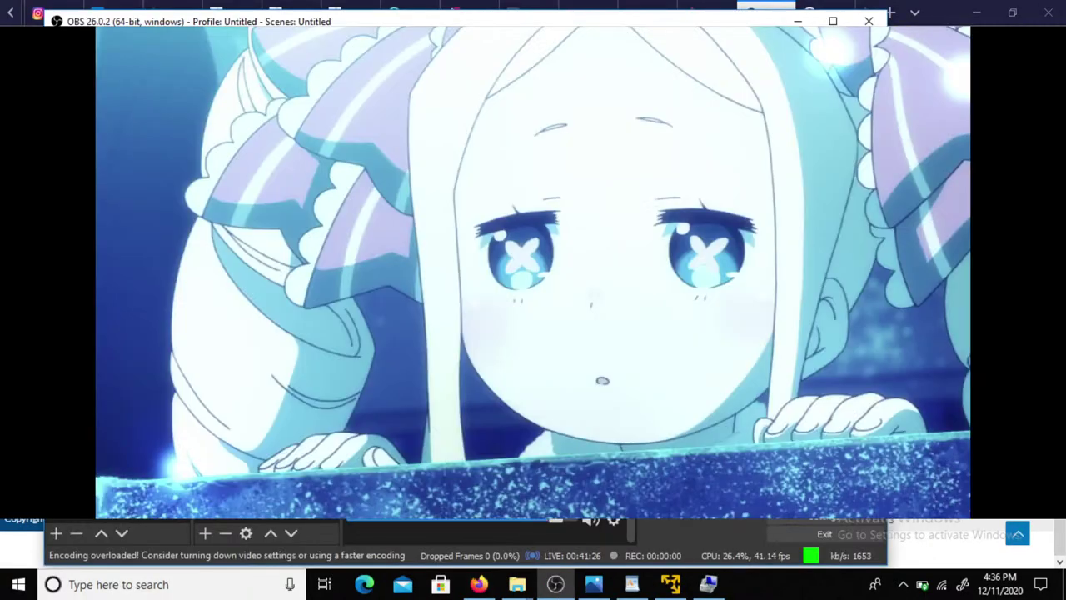
Step: Return from the host to the Windows 7 VM showing the guest account rename dialog
key("alt+Tab")
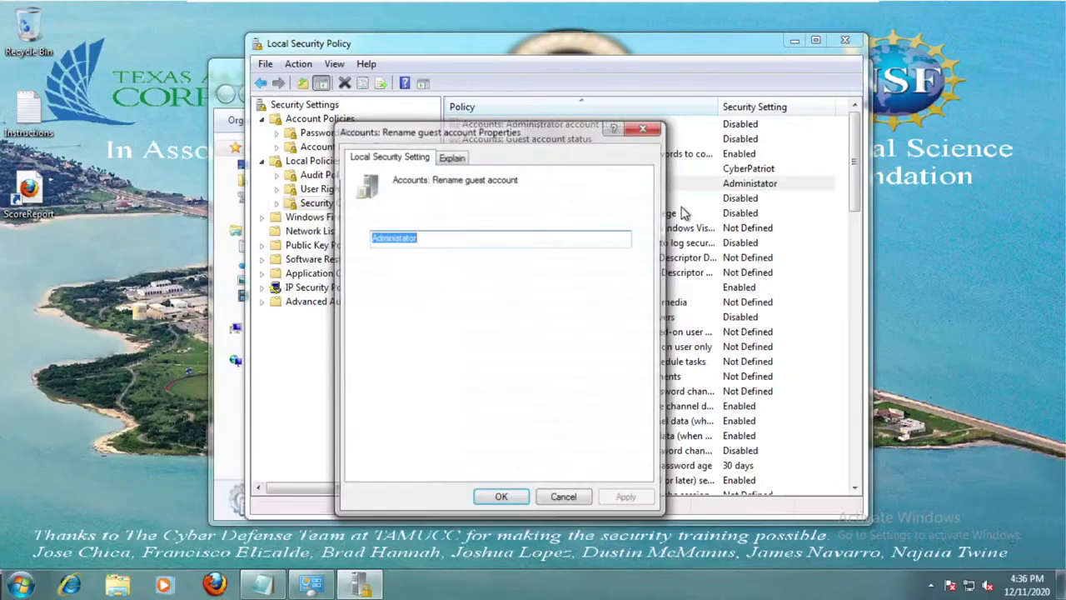
Step: Insert the missing 'r' so the guest account name reads 'Administrator', and apply it
left_click(398, 238)
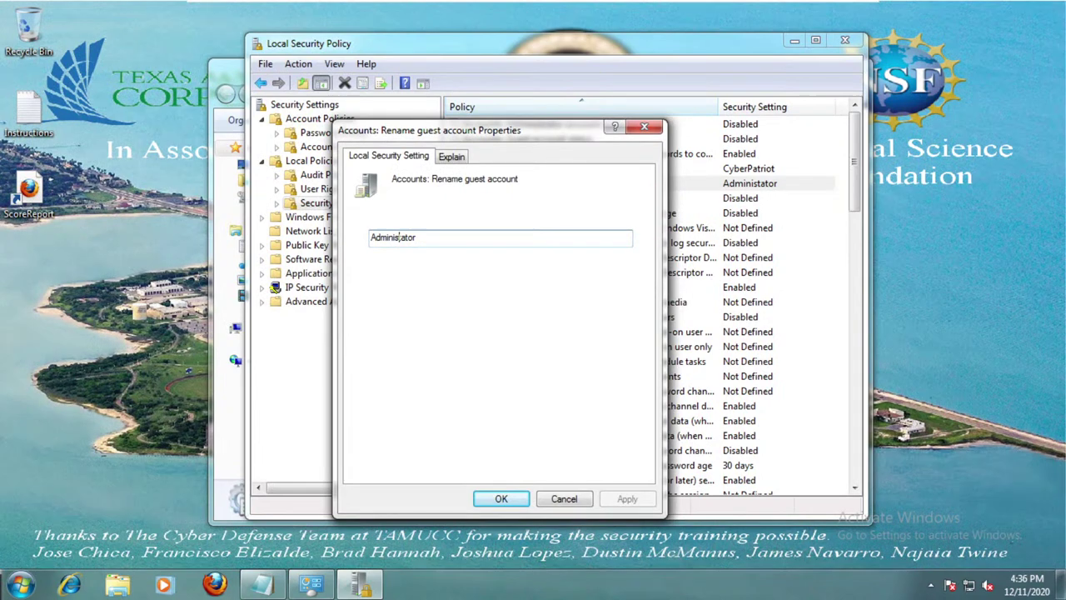
type("r")
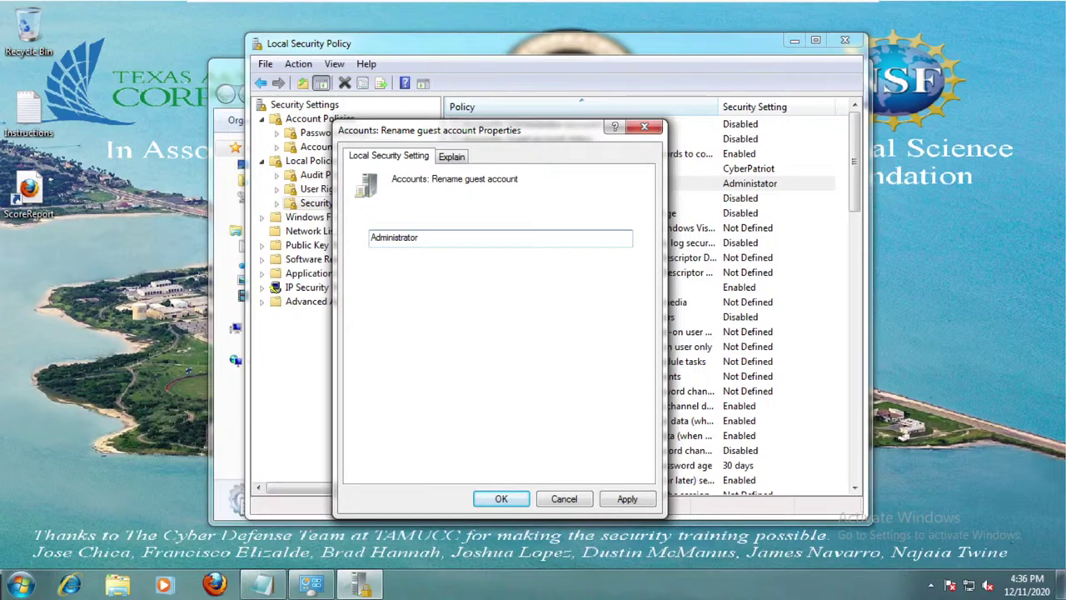
key("Return")
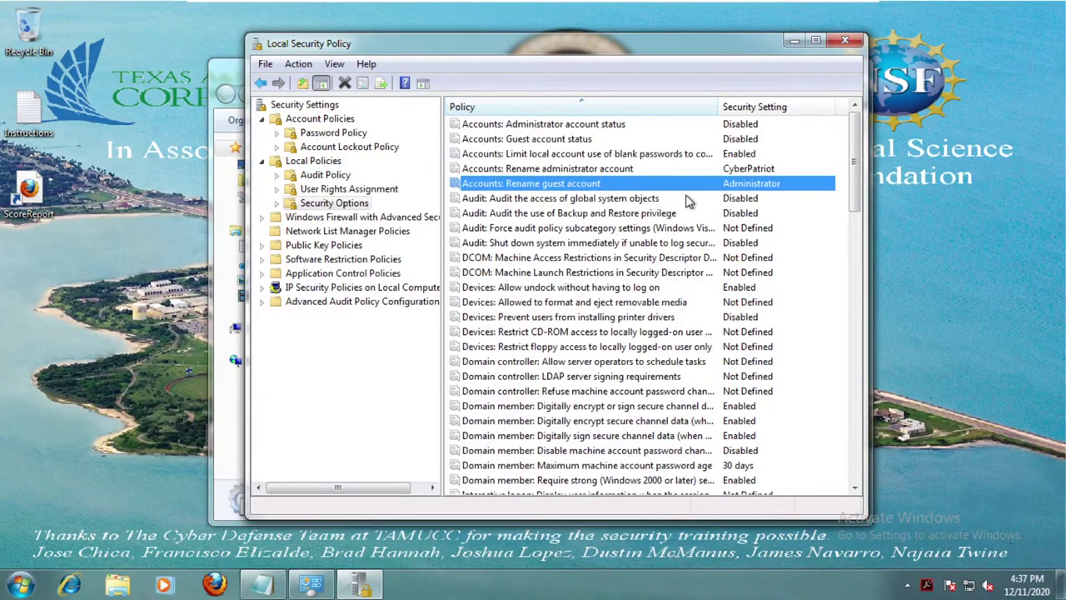
left_click(712, 213)
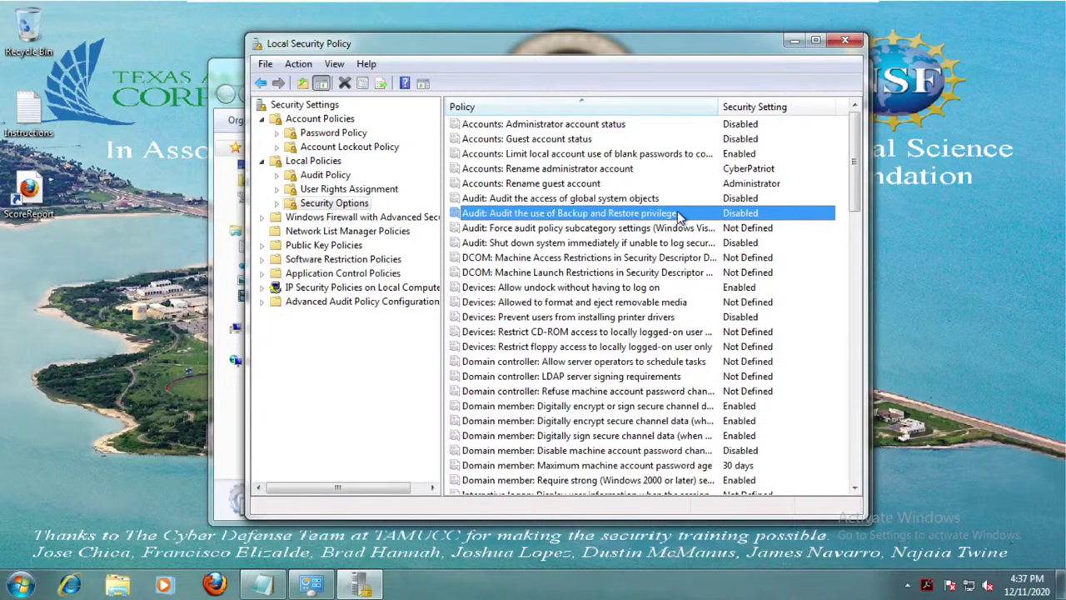
Step: Set Devices: Allowed to format and eject removable media to Administrators
double_click(614, 198)
left_click(457, 157)
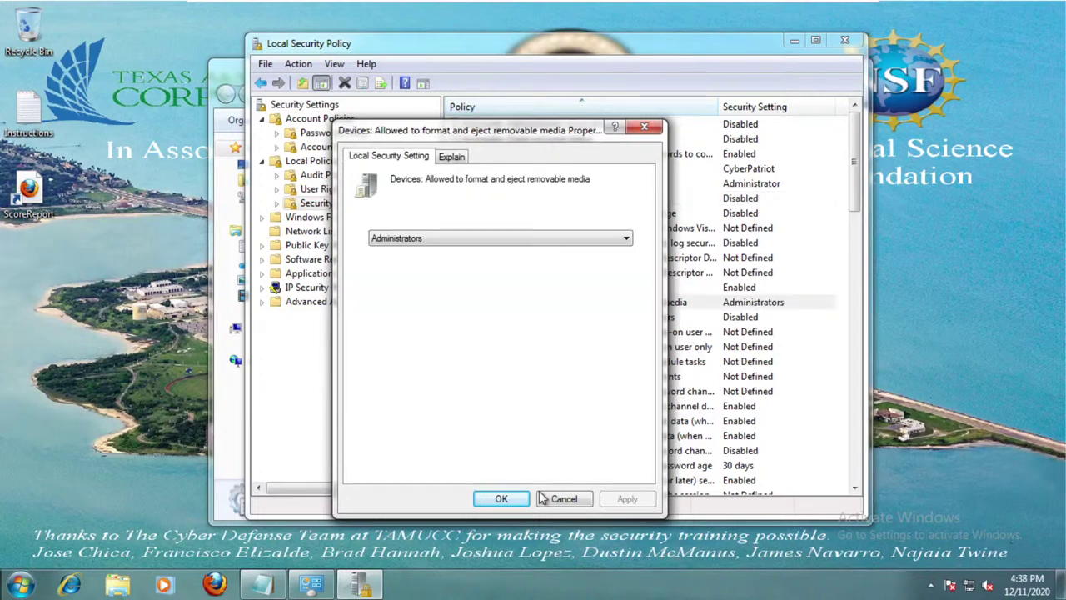
left_click(541, 498)
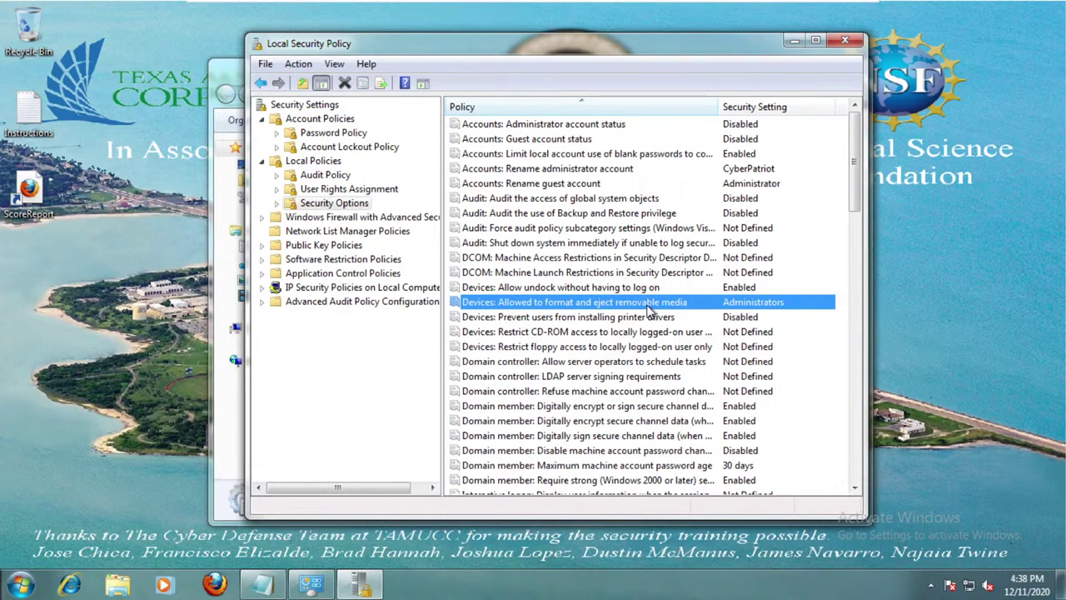
Step: Review the removable media setting, then enable Domain controller: Allow server operators to schedule tasks
double_click(650, 310)
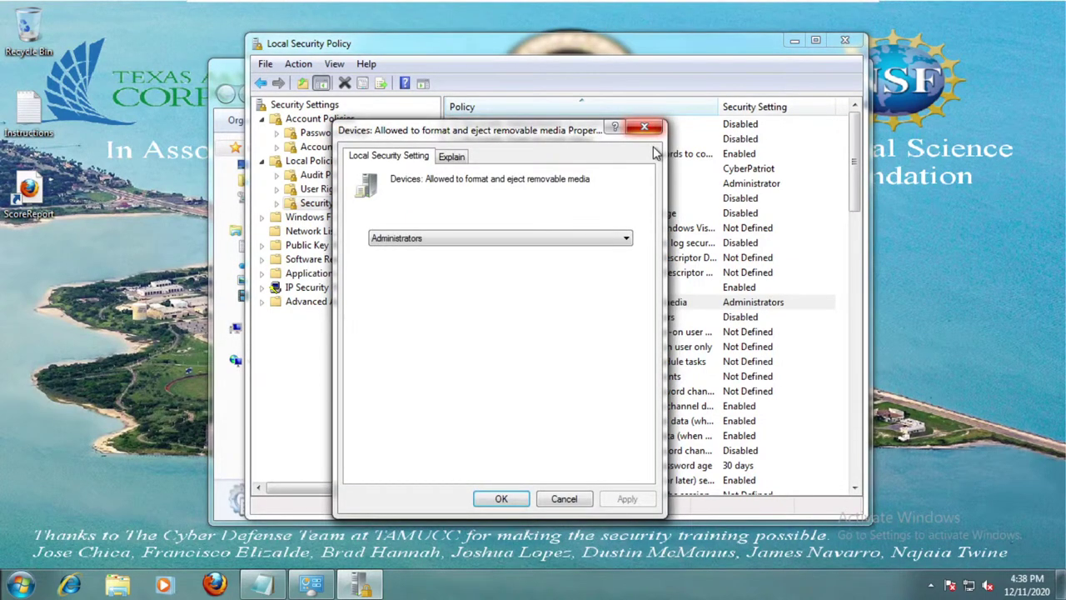
left_click(645, 126)
left_click(611, 291)
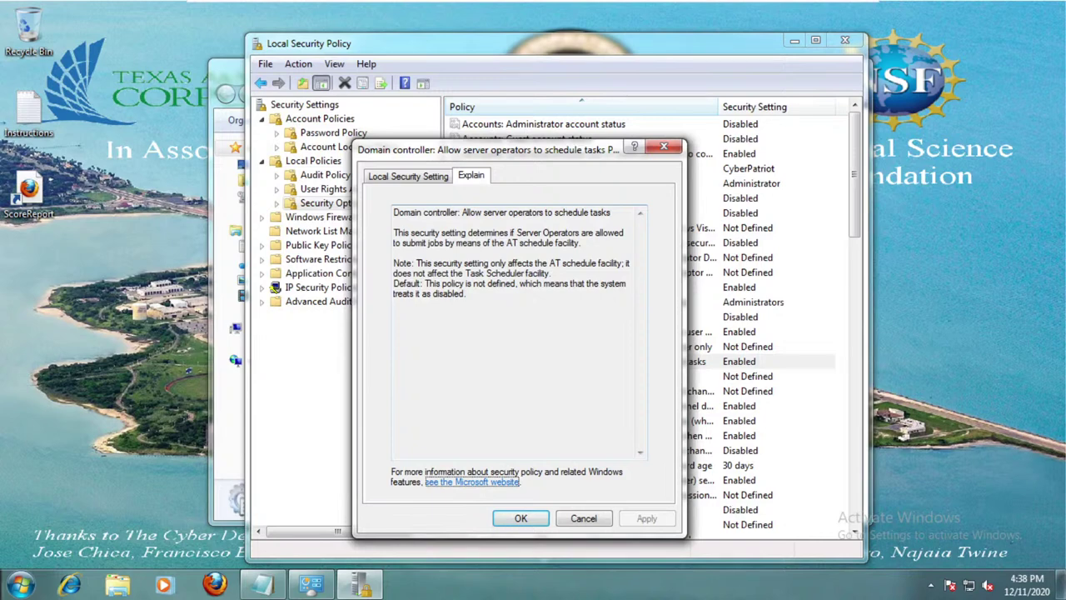
left_click(520, 518)
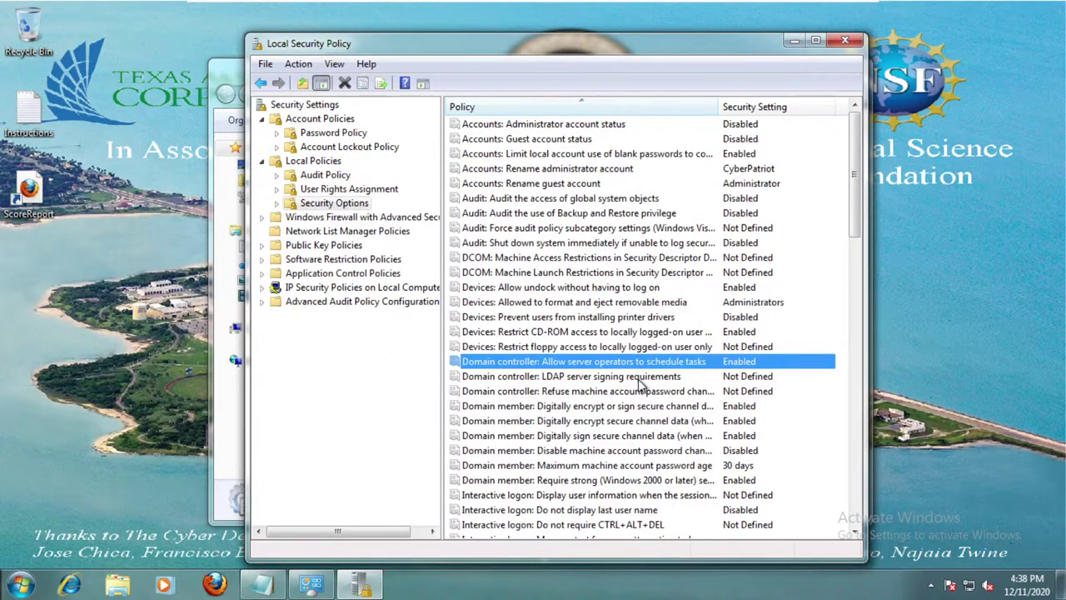
double_click(640, 389)
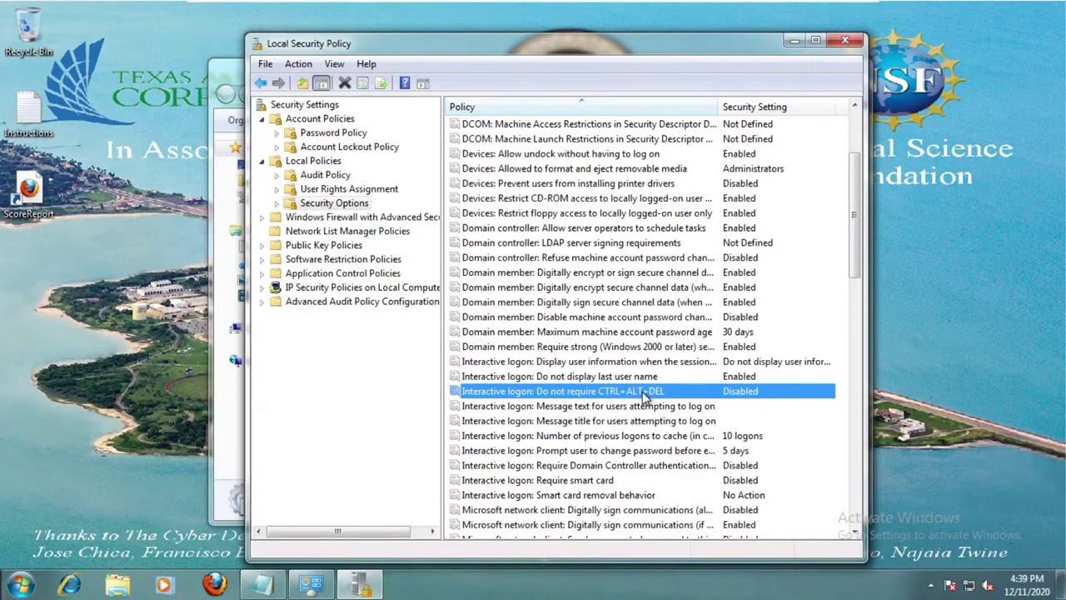
scroll(646, 323, "down", 3)
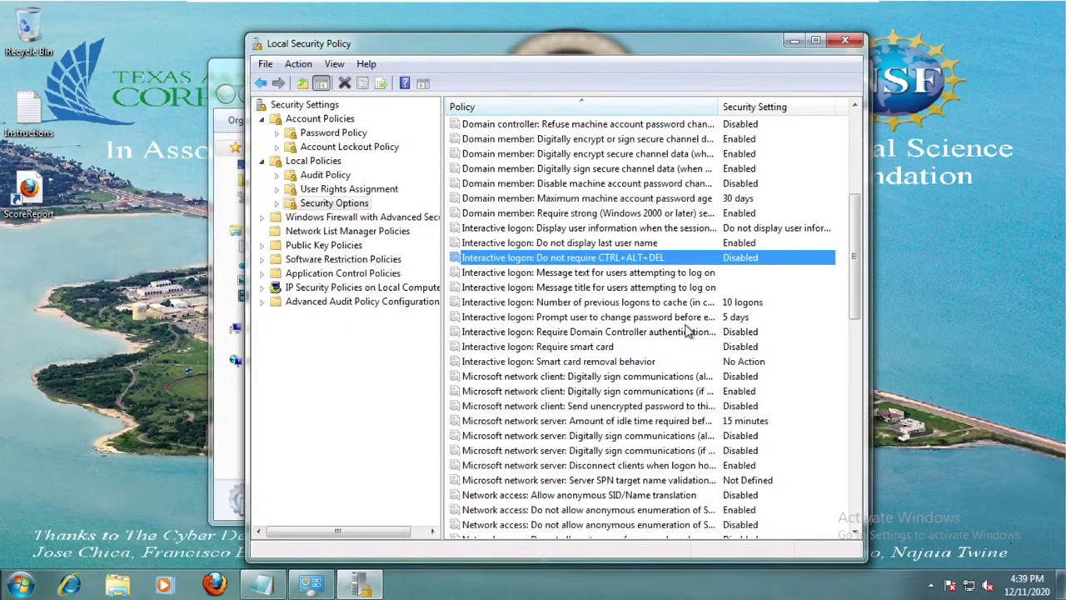
scroll(687, 331, "down", 14)
left_click(588, 333)
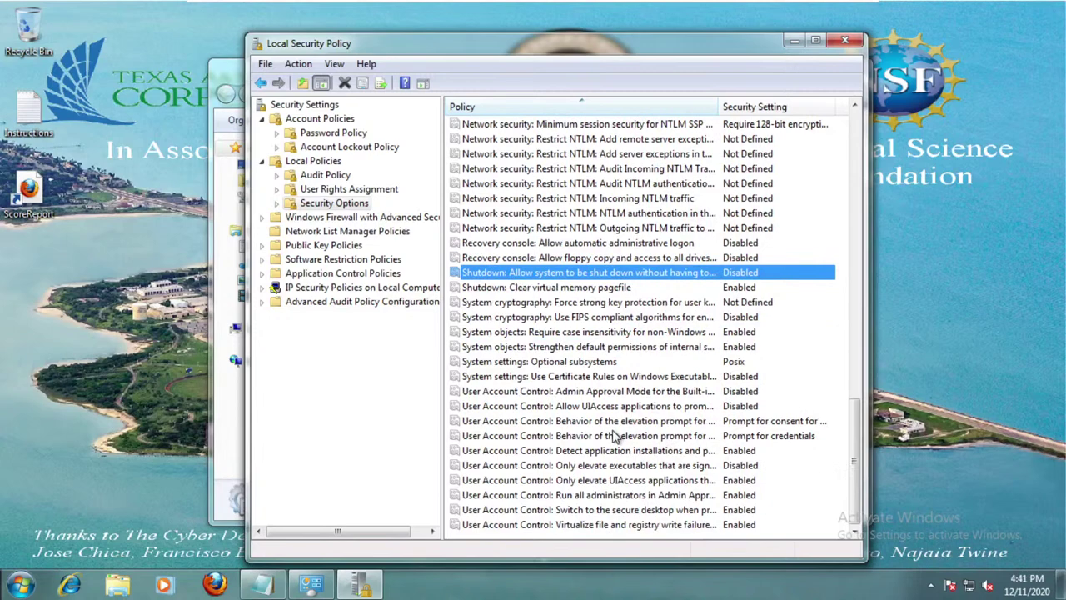
Step: Set Shutdown: Allow system to be shut down without having to log on to Disabled and view its Explain tab
left_click(607, 495)
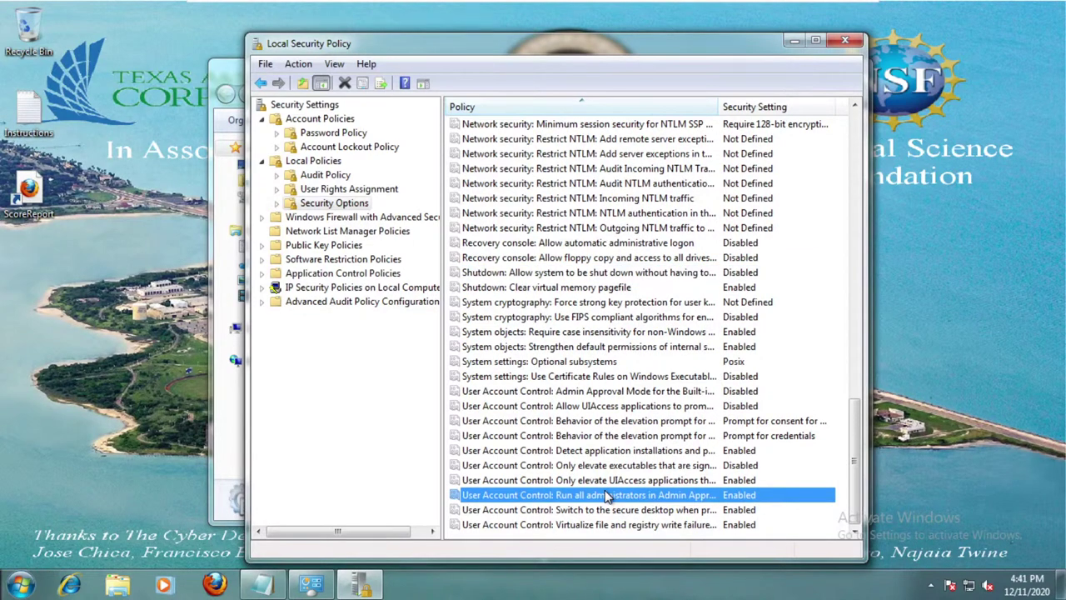
scroll(607, 495, "up", 7)
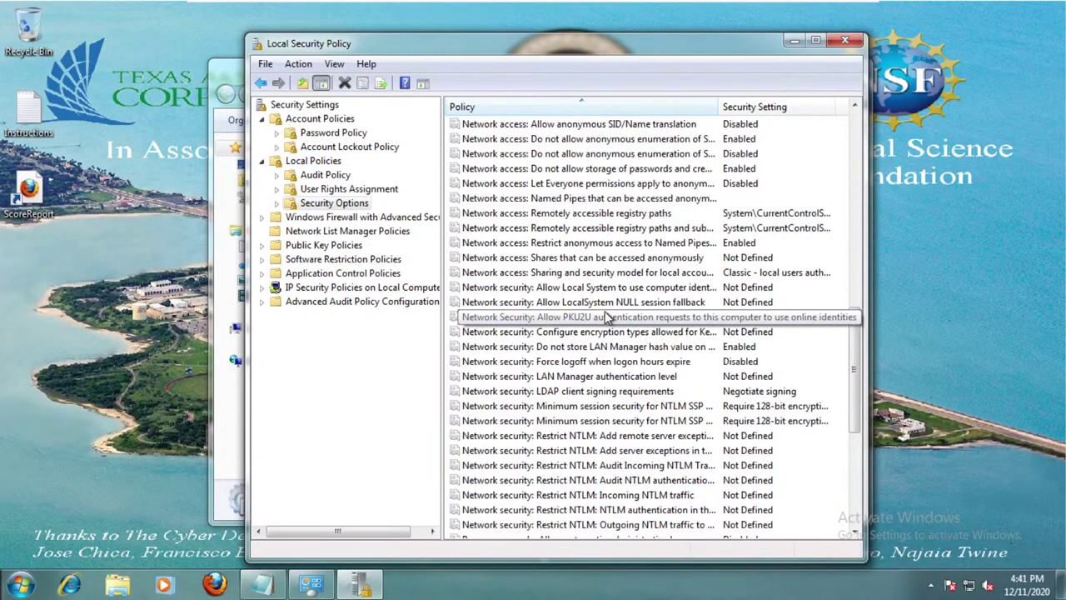
scroll(604, 312, "up", 5)
mouse_move(820, 17)
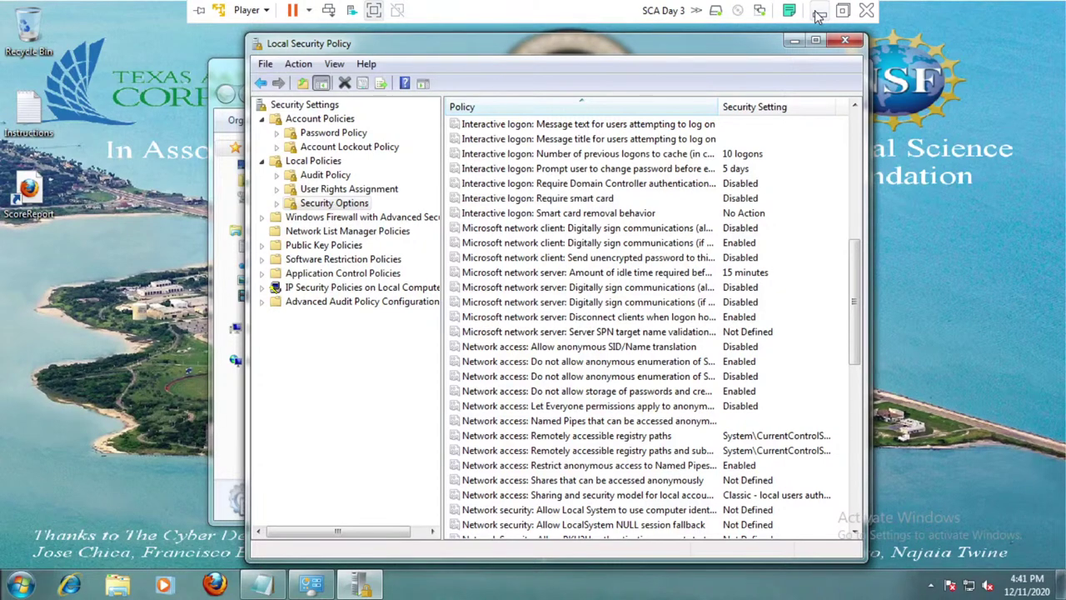
scroll(583, 316, "down", 10)
left_click(548, 317)
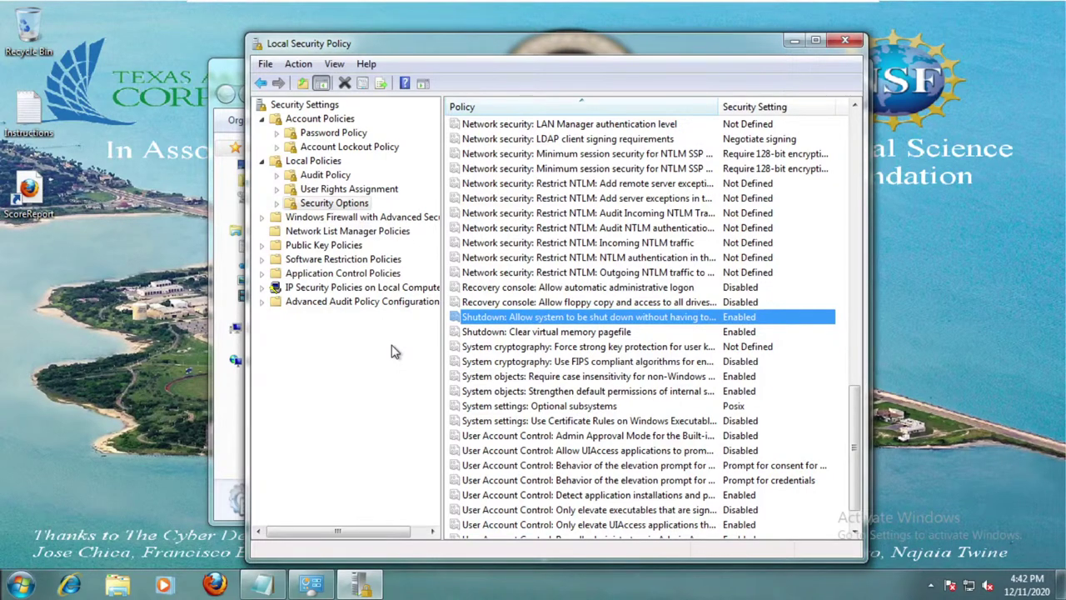
key("Return")
left_click(470, 176)
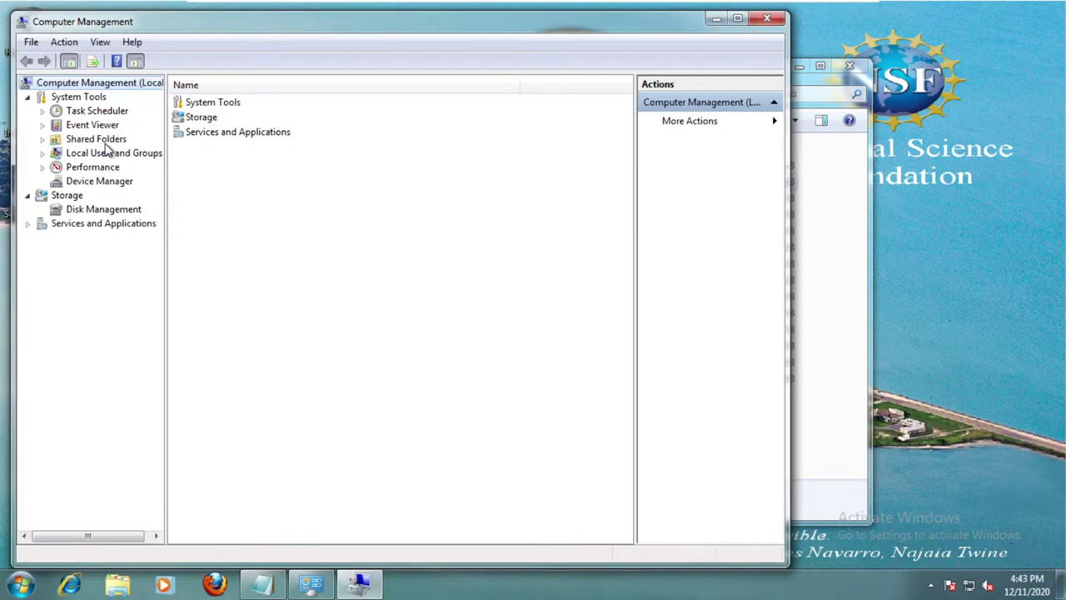
Step: Expand Local Users and Groups in Computer Management and show the Users list
left_click(108, 152)
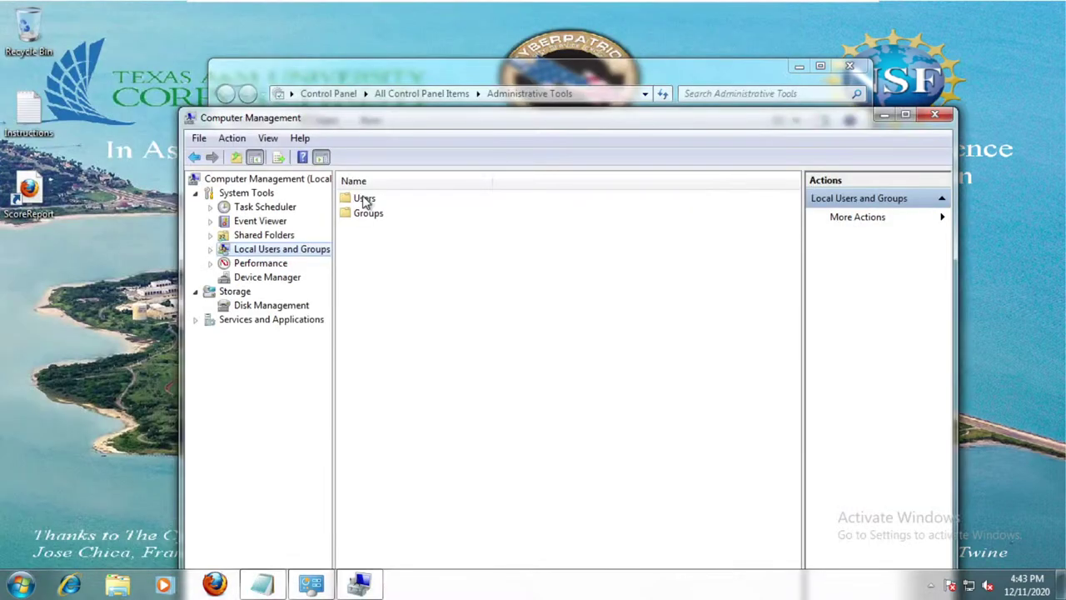
double_click(367, 203)
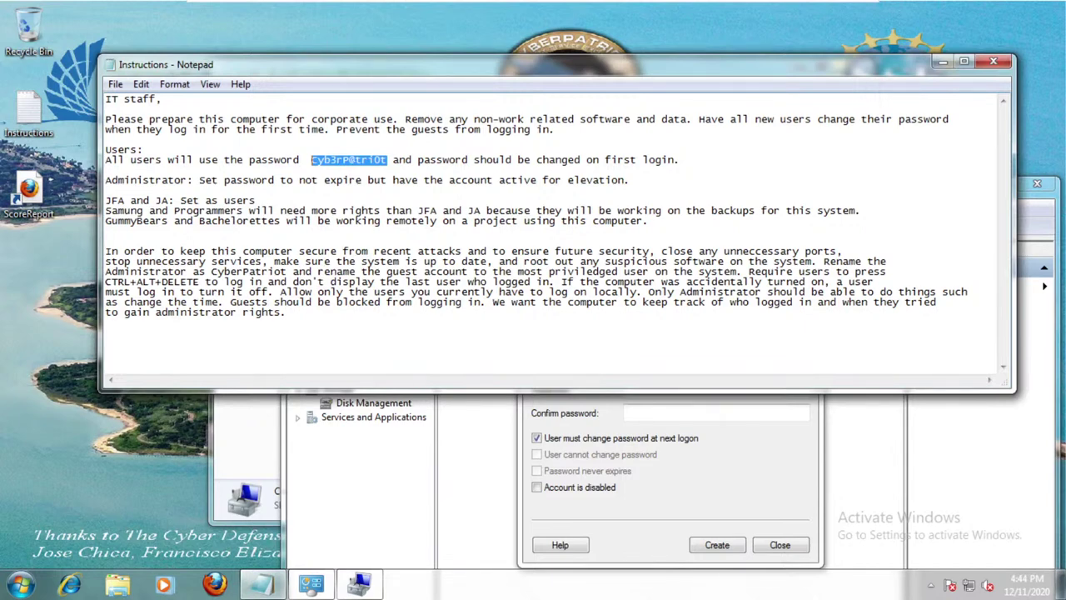
Step: Create the Samsung account with the pasted shared password, required to change it at next logon
key("alt+Tab")
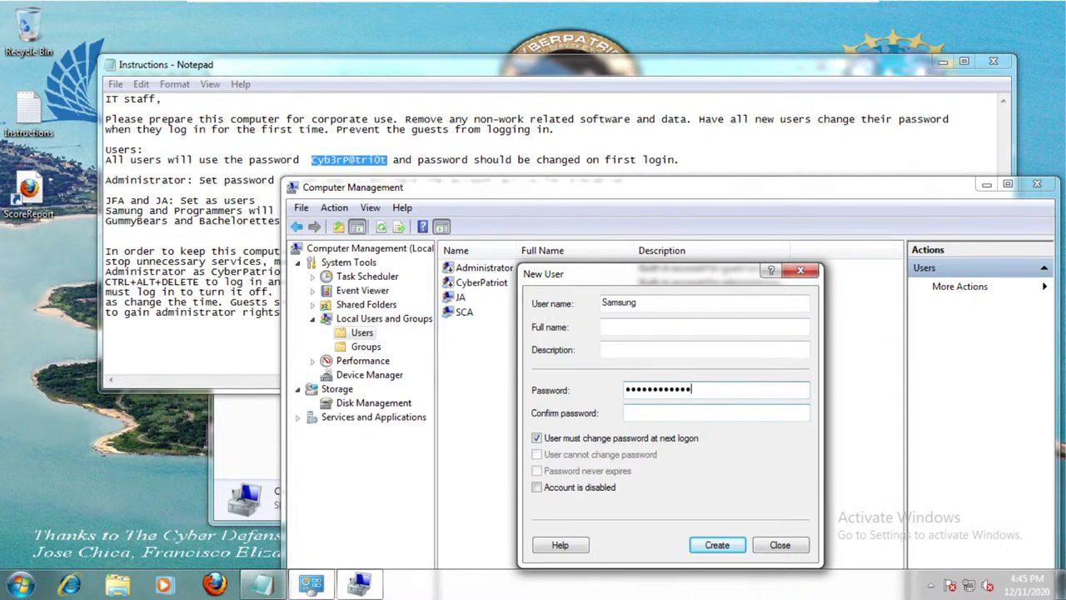
key("Return")
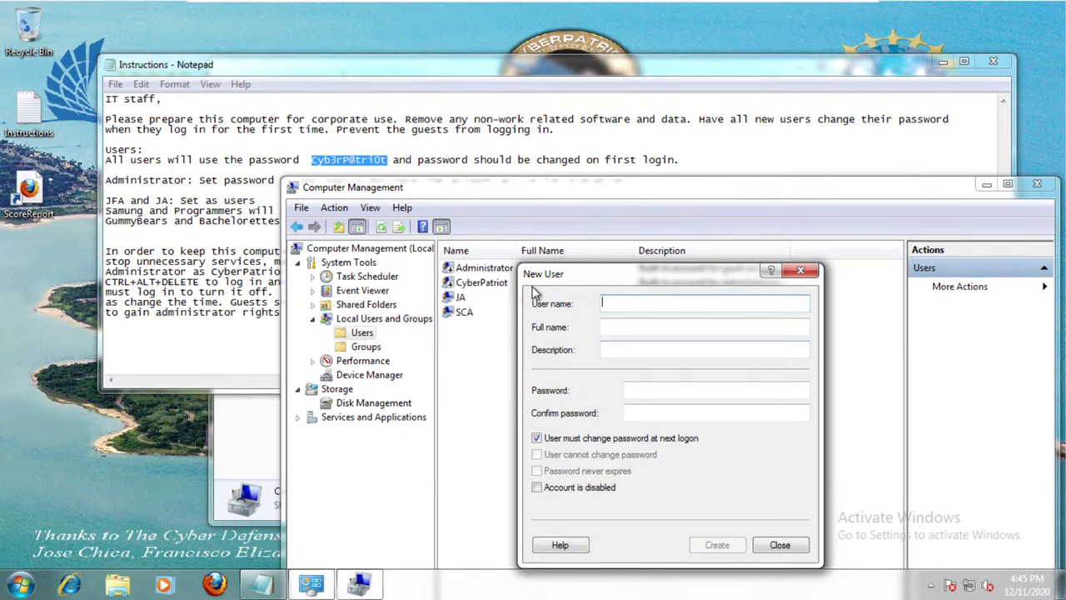
Step: Enter GummyBears as the new account's user name, correcting it to a capital B
type("Gummybears")
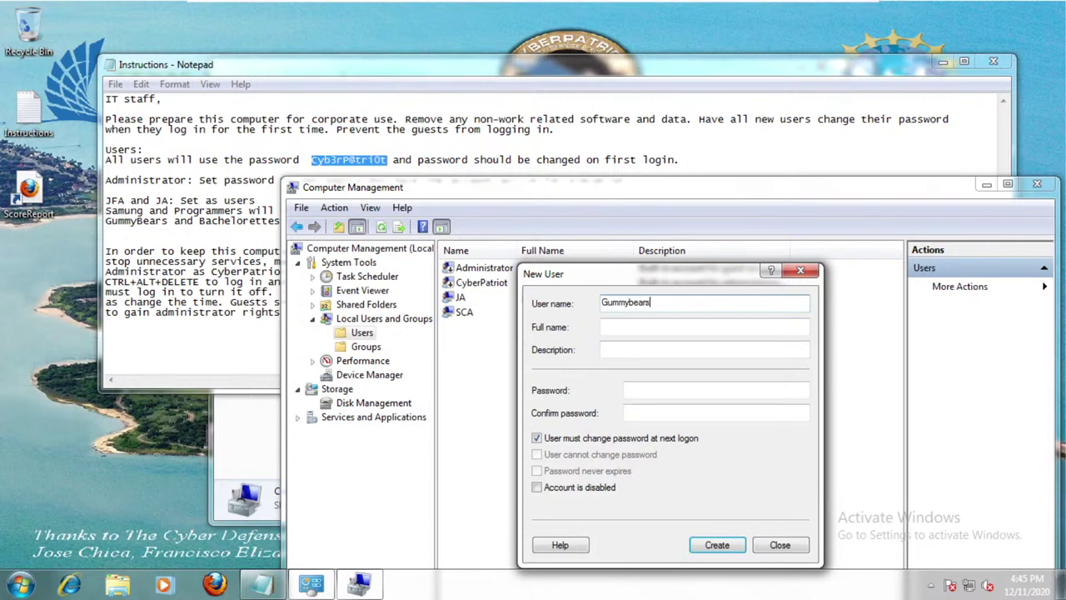
key("BackSpace")
key("BackSpace")
key("BackSpace")
key("BackSpace")
key("BackSpace")
type("Bears")
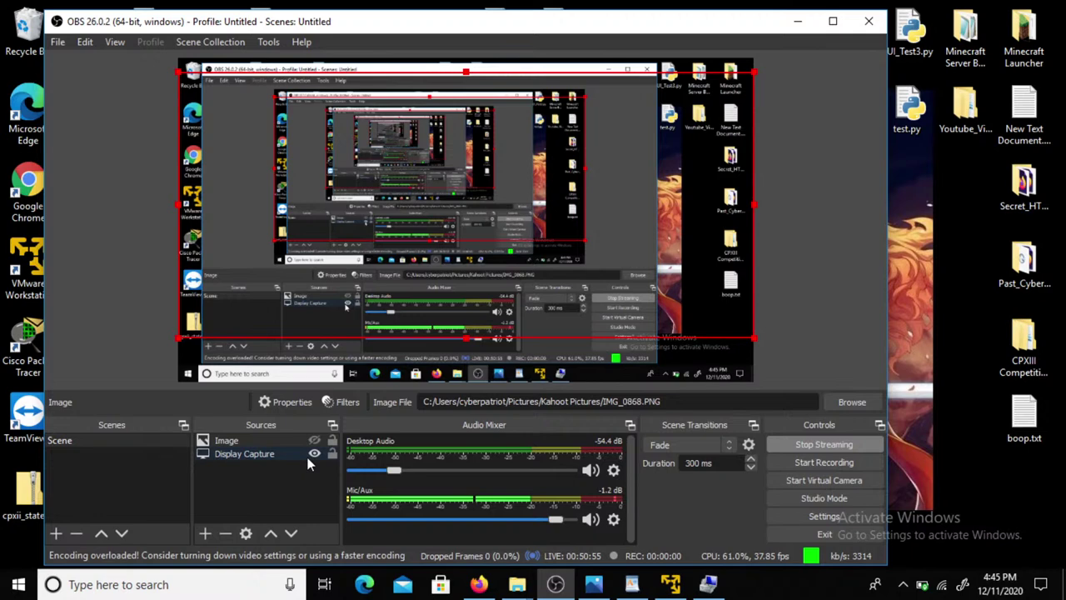
Step: Delete the Image source from the OBS scene and run a Google image search for 'rem rezero'
left_click(225, 533)
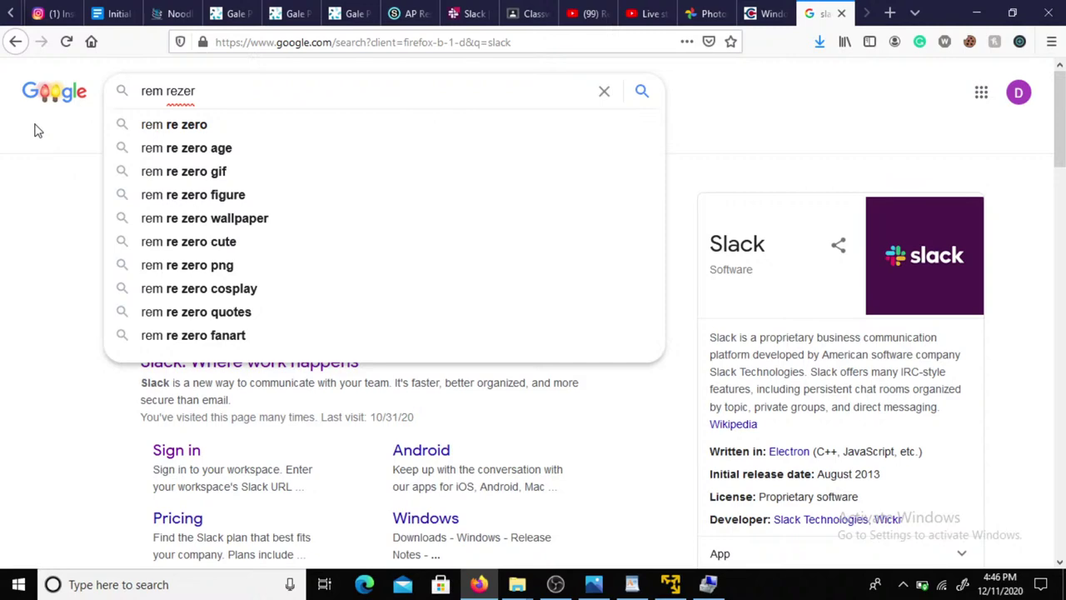
type("o")
key("Return")
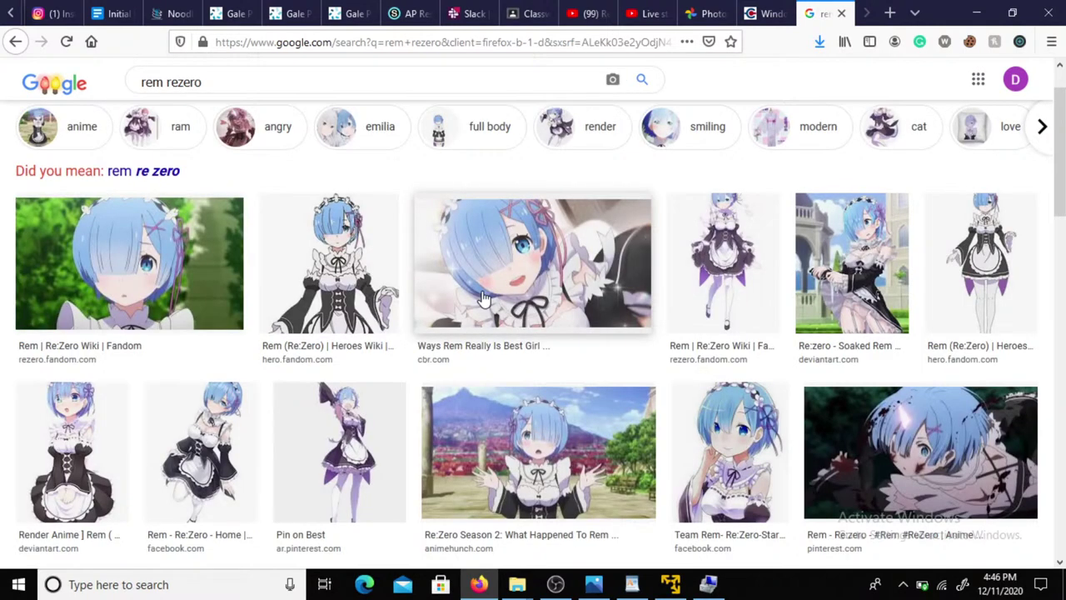
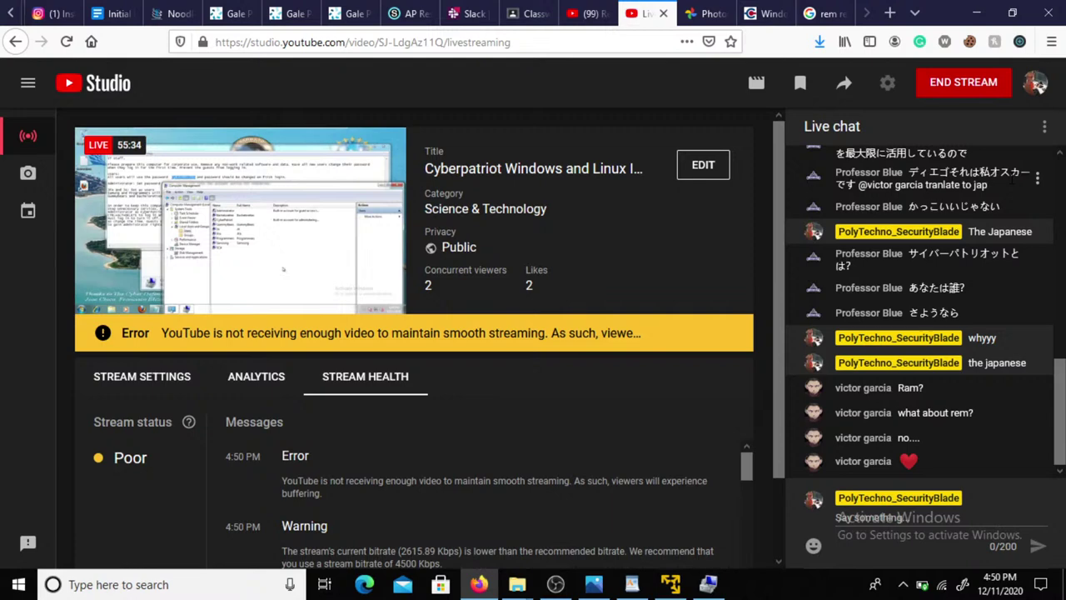
Step: Switch from the YouTube Studio stream page back to the Windows 7 VM's local users list
key("alt+Tab")
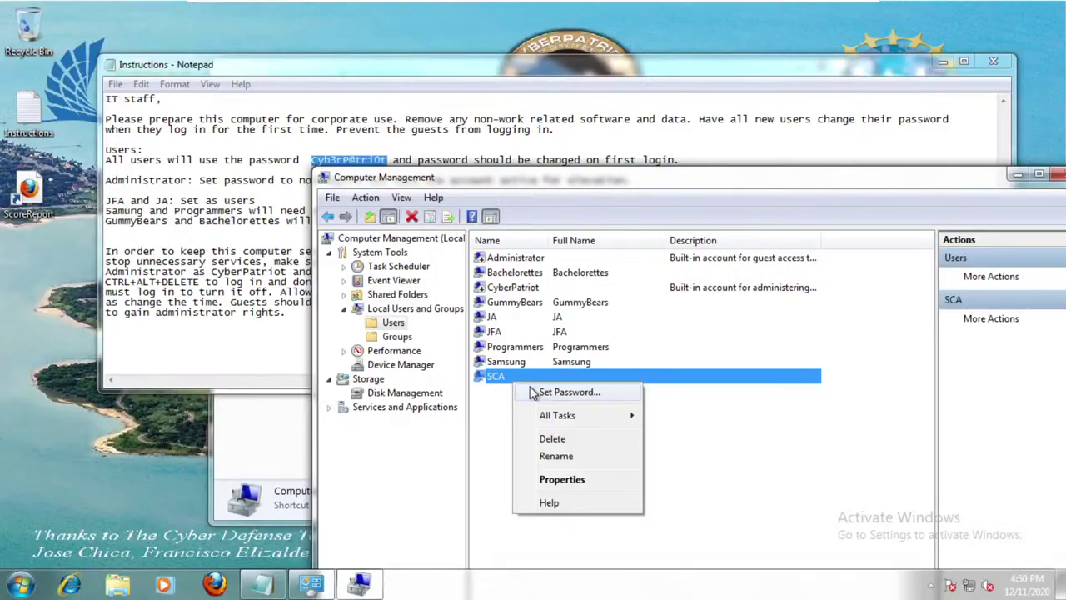
Step: Close the context menu for the SCA user account
left_click(587, 375)
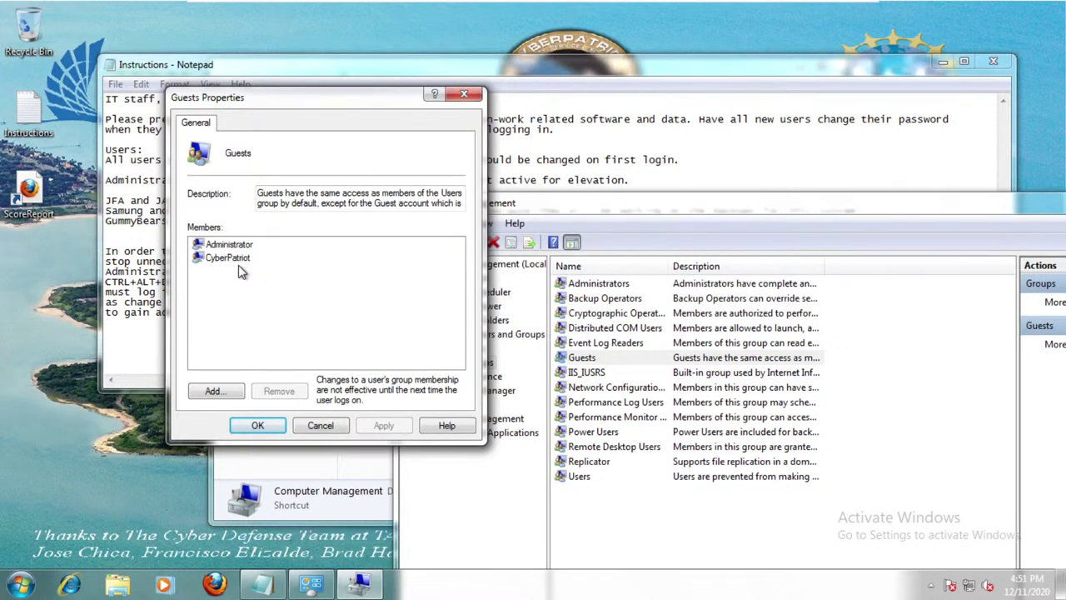
Step: Reopen the Guests group's properties and remove CyberPatriot from its members
key("Escape")
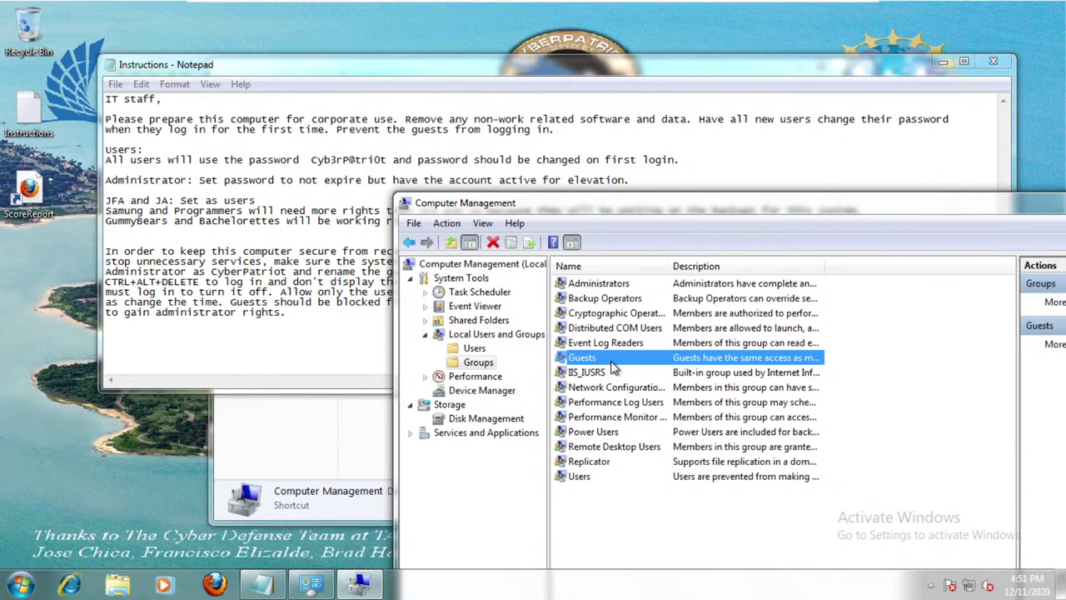
double_click(610, 359)
left_click(228, 257)
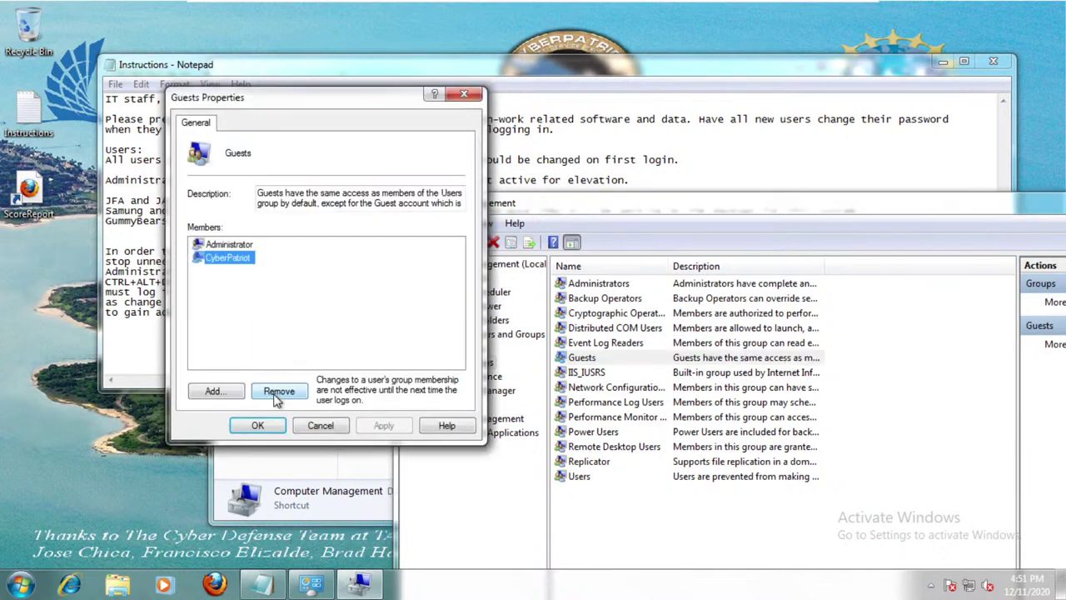
left_click(277, 393)
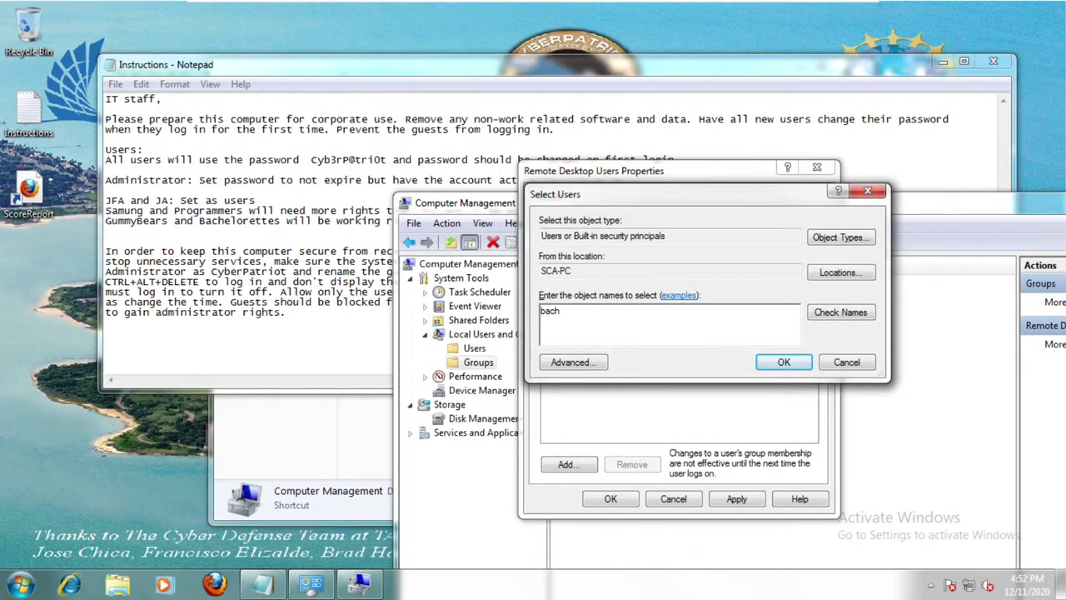
Step: Complete the user name as 'bachelorettes' in Select Users, correcting the typo
type("elorttes")
key("BackSpace")
key("BackSpace")
key("BackSpace")
key("BackSpace")
type("ettes")
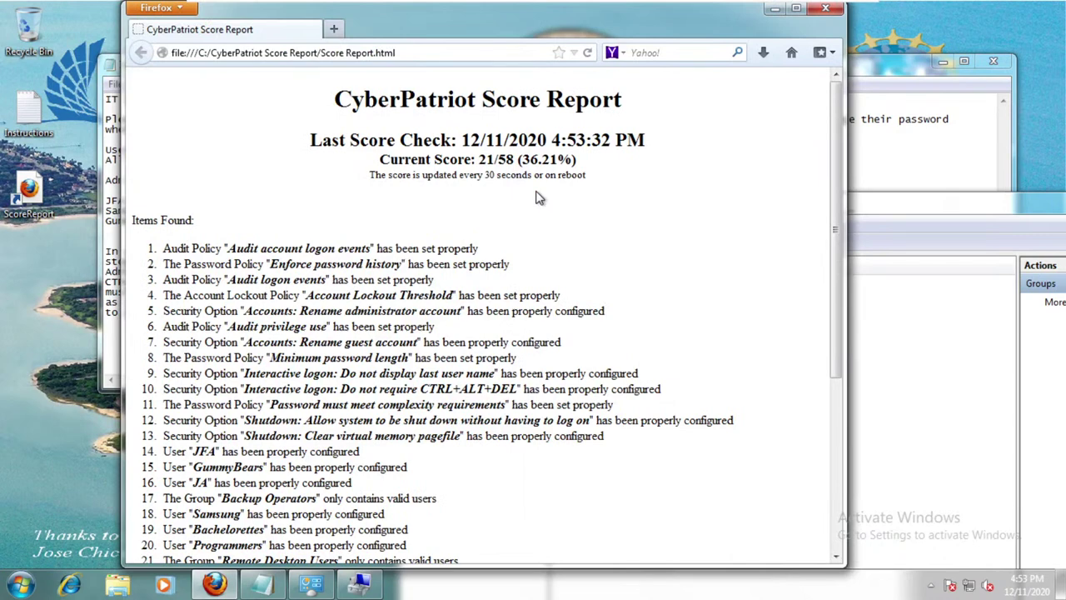
Step: Scroll through the score report's 21 found vulnerability items
scroll(535, 197, "down", 2)
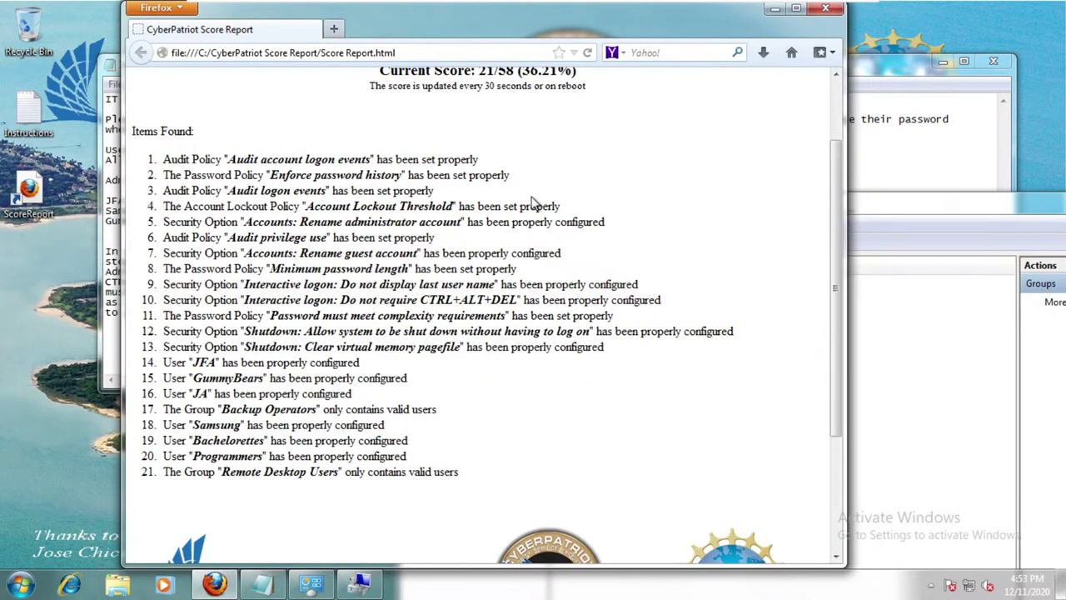
scroll(531, 202, "down", 2)
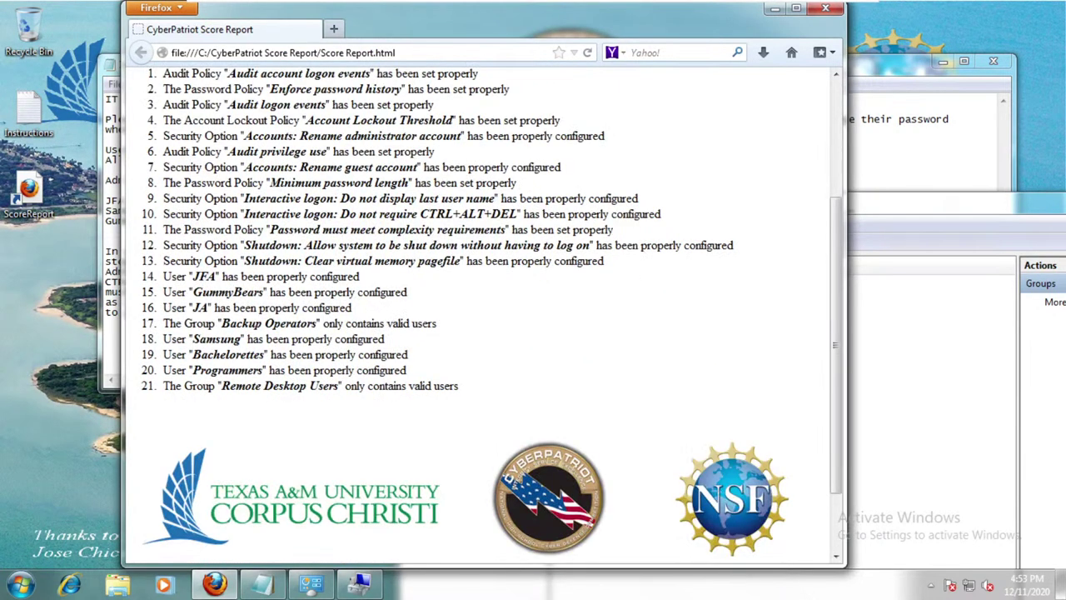
scroll(533, 205, "up", 2)
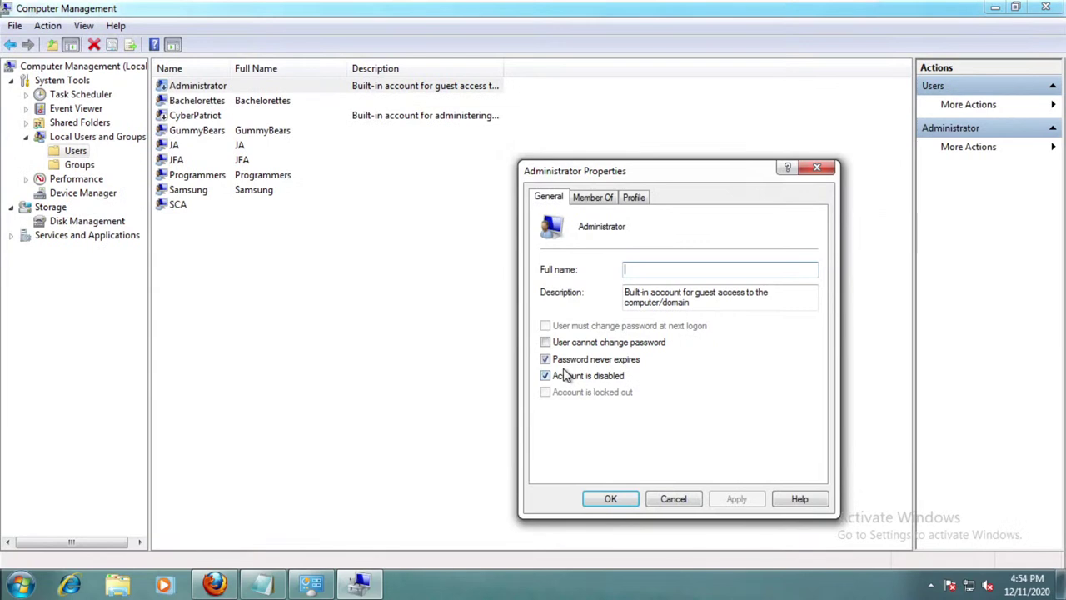
Step: Uncheck 'Account is disabled' for Administrator, keeping 'Password never expires' on
left_click(564, 374)
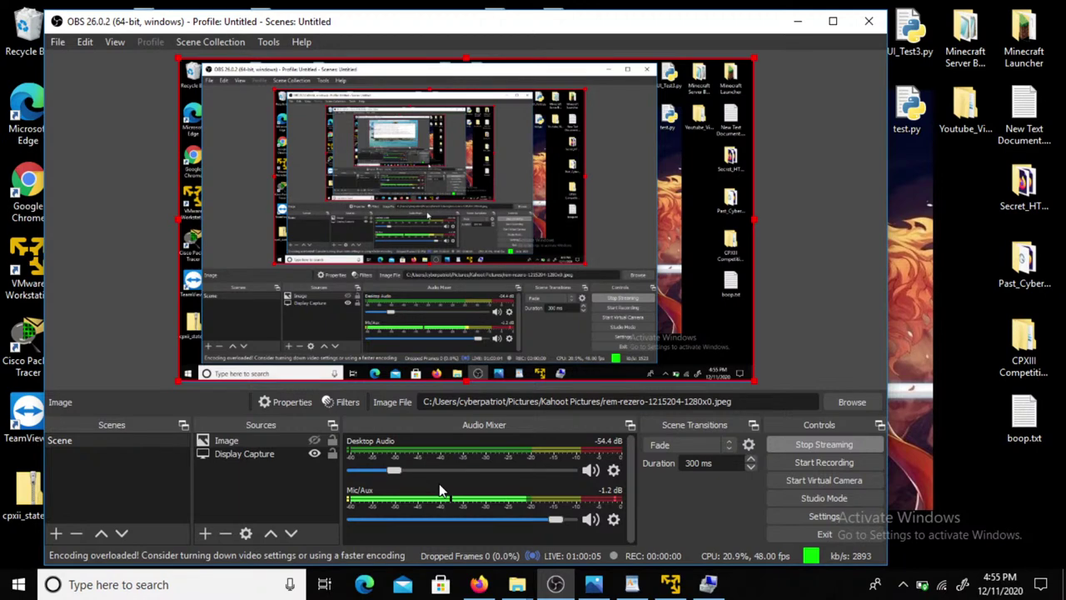
Step: Review the vulnerability categories in cp_vuls.jpg, then return to the Windows 7 VM
left_click(593, 584)
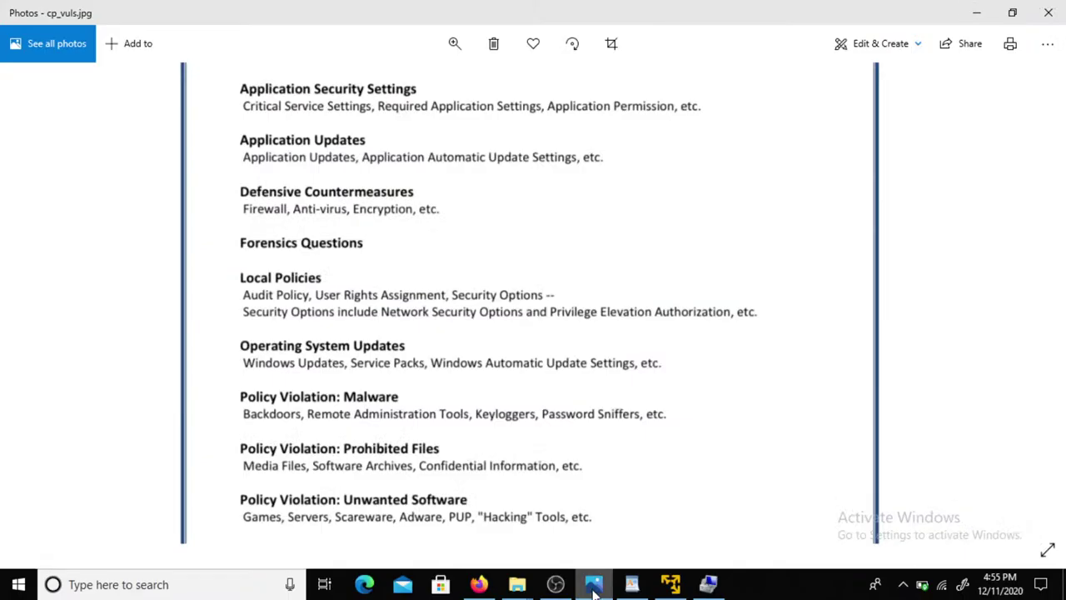
scroll(530, 317, "down", 1)
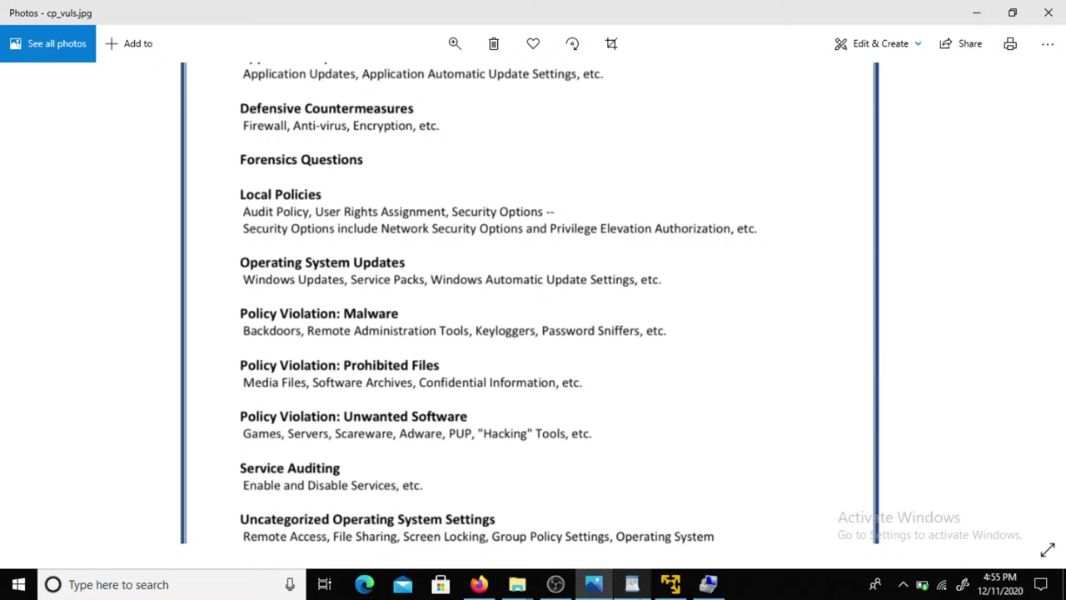
key("alt+Tab")
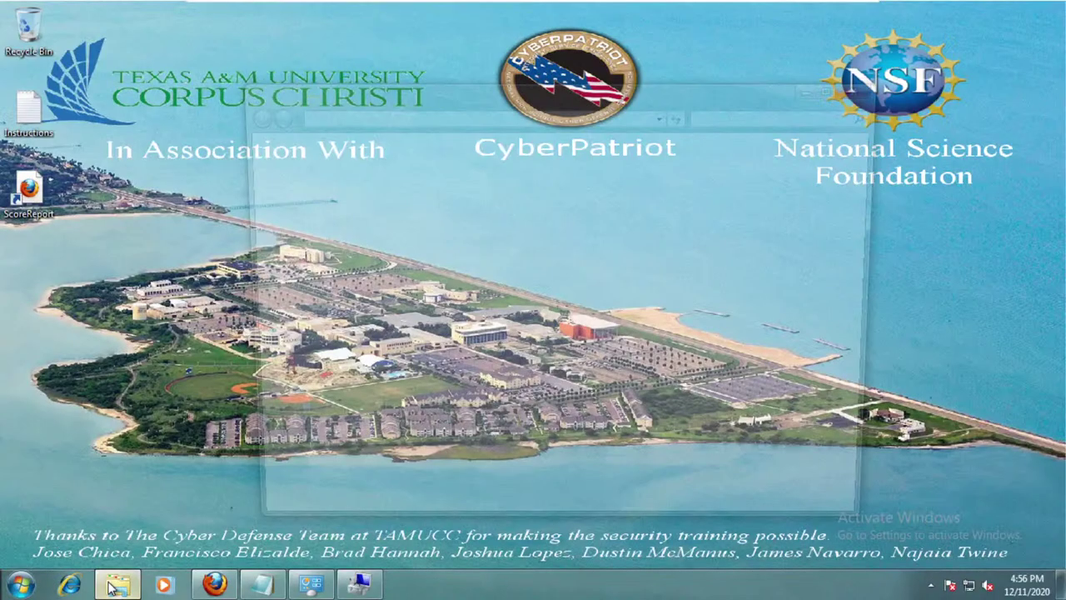
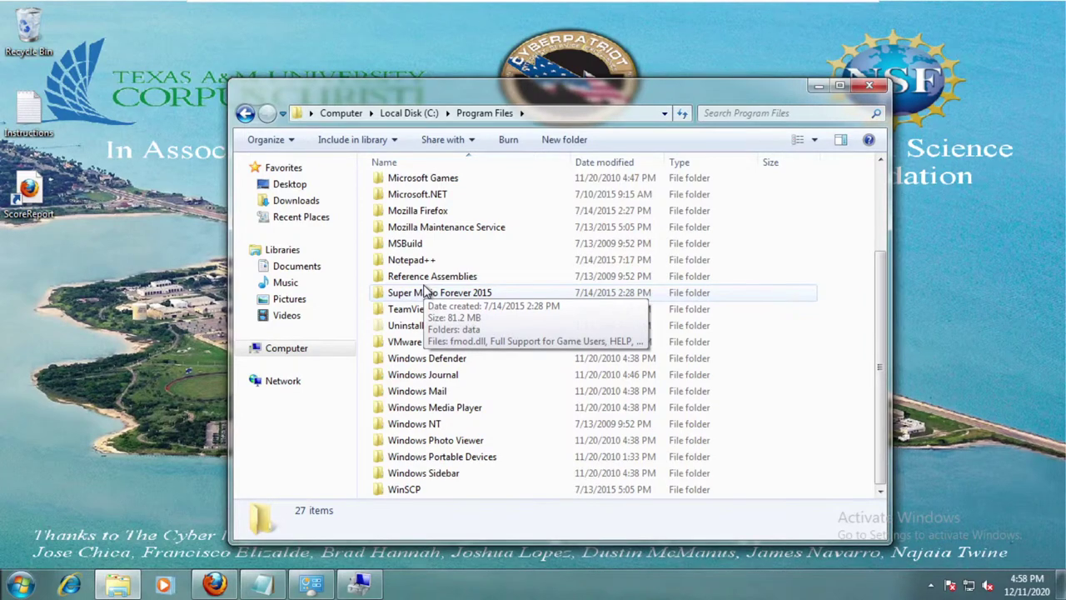
scroll(433, 279, "up", 3)
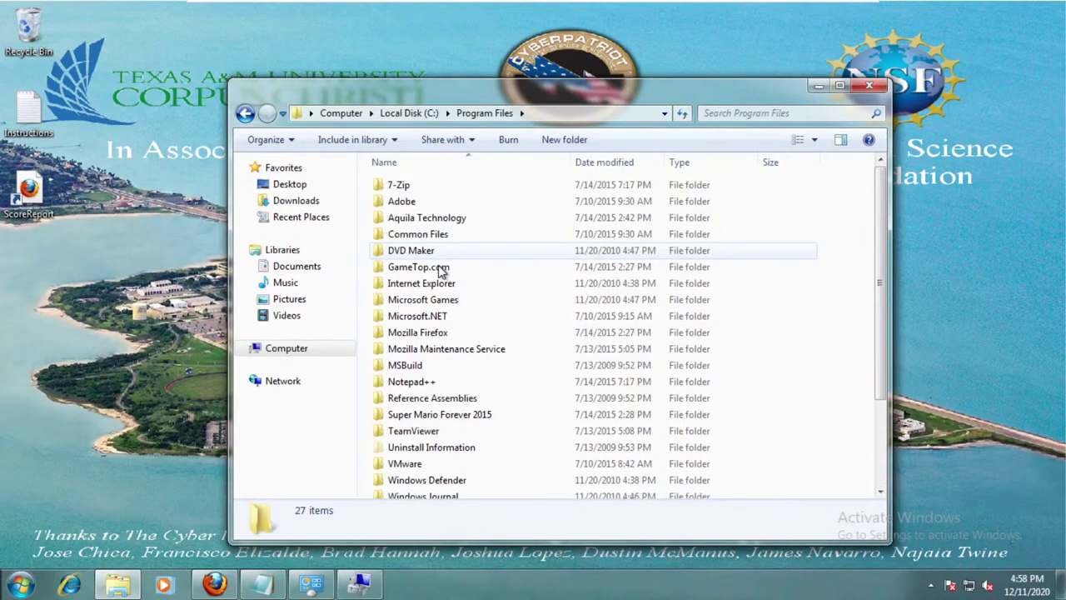
scroll(439, 271, "down", 3)
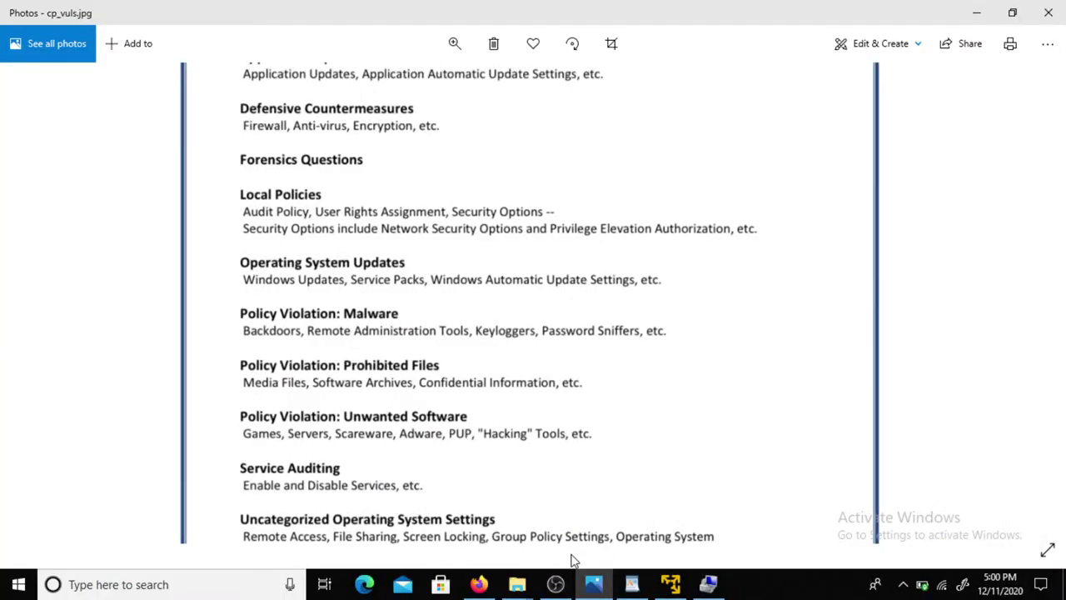
Step: Scroll through cp_vuls.jpg to read the vulnerability categories, including Policy Violation: Unwanted Software
scroll(505, 241, "down", 2)
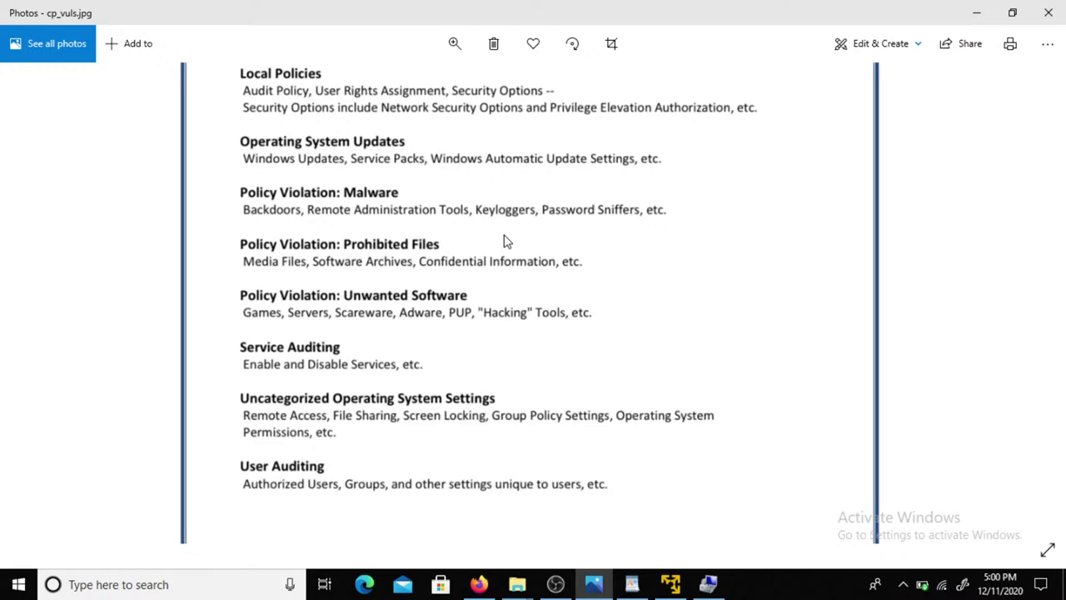
scroll(441, 250, "up", 1)
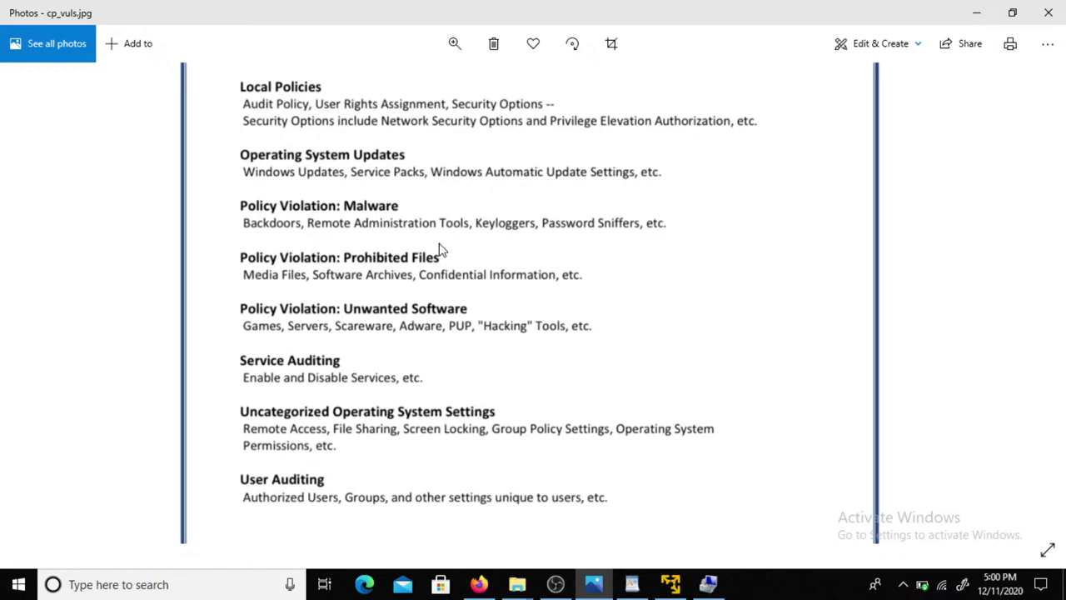
scroll(393, 226, "down", 1)
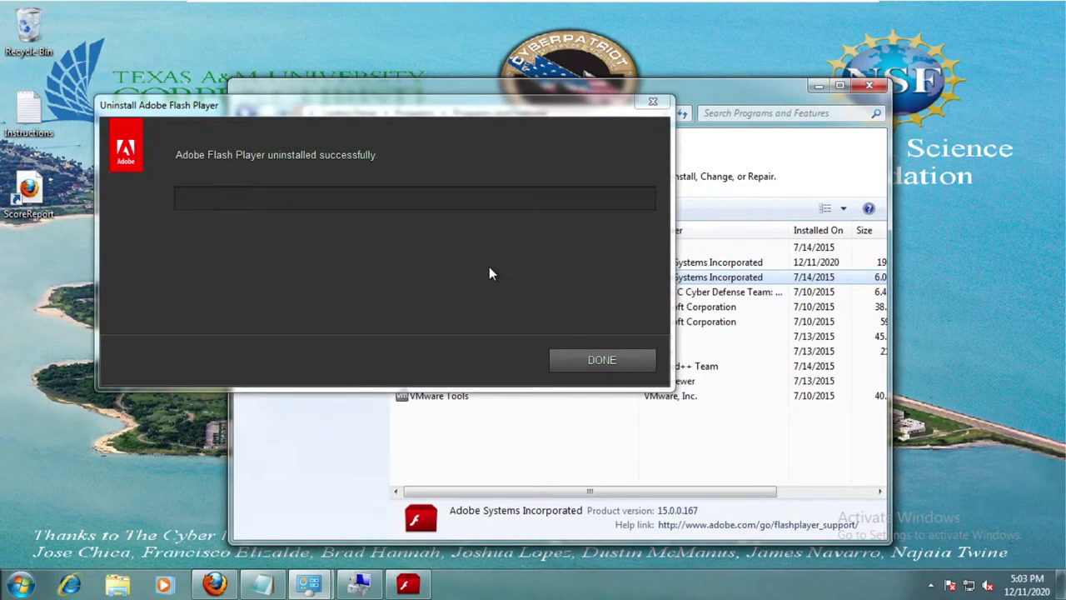
Step: Close the Adobe Flash Player uninstaller after its successful uninstall
key("Return")
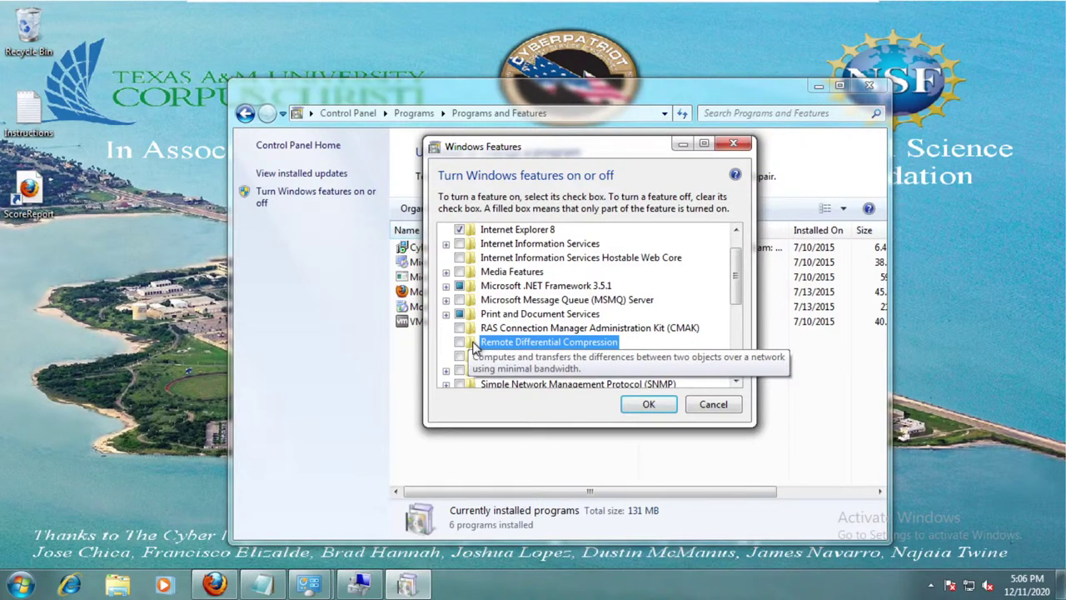
Step: Tick Remote Differential Compression in the Windows Features list
scroll(466, 333, "down", 1)
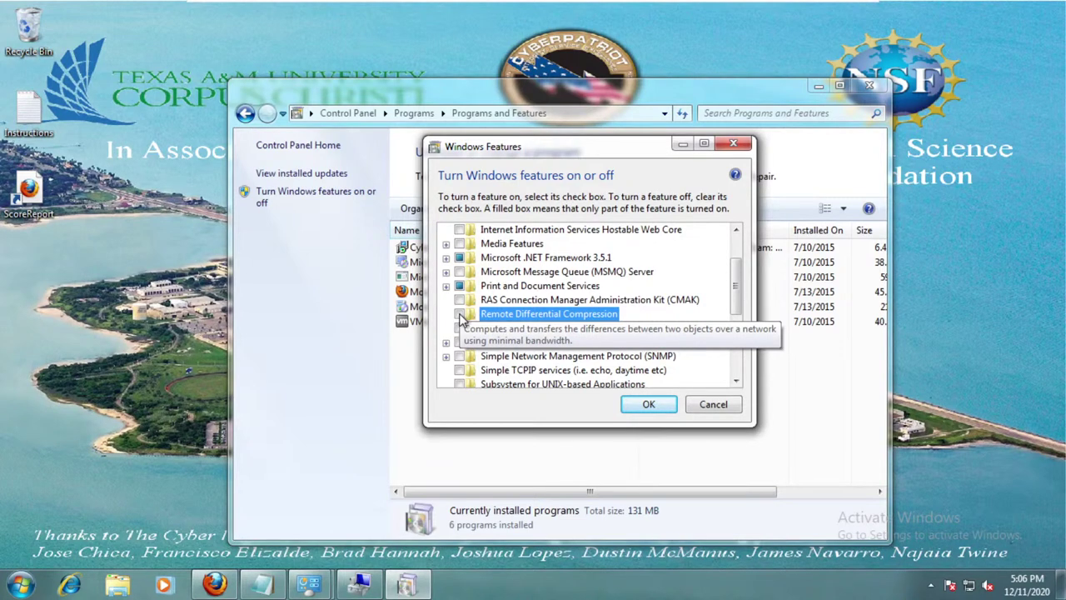
left_click(459, 314)
scroll(534, 372, "up", 2)
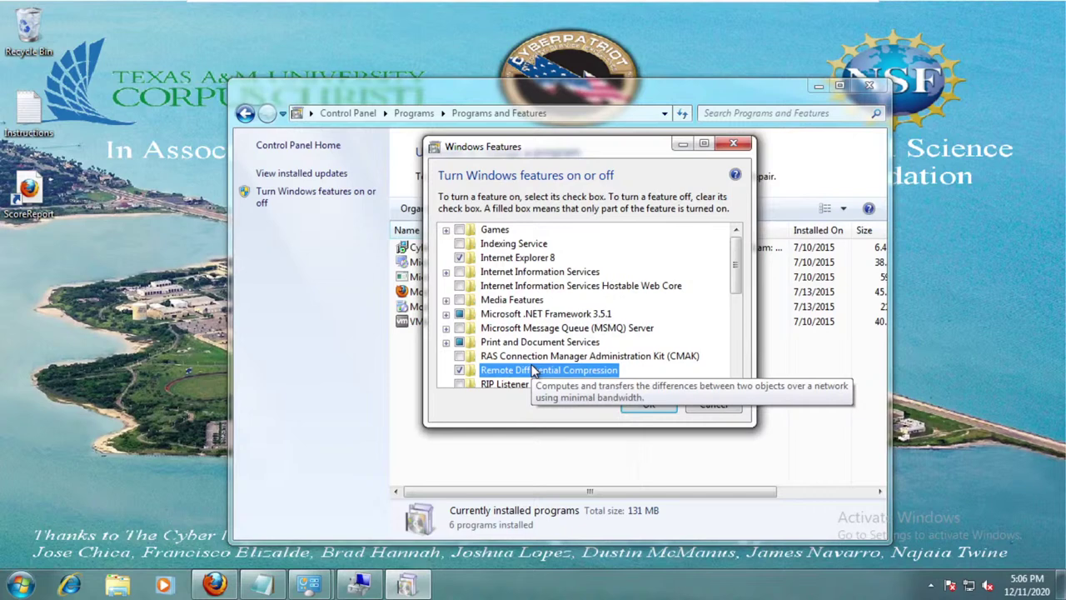
scroll(503, 321, "down", 2)
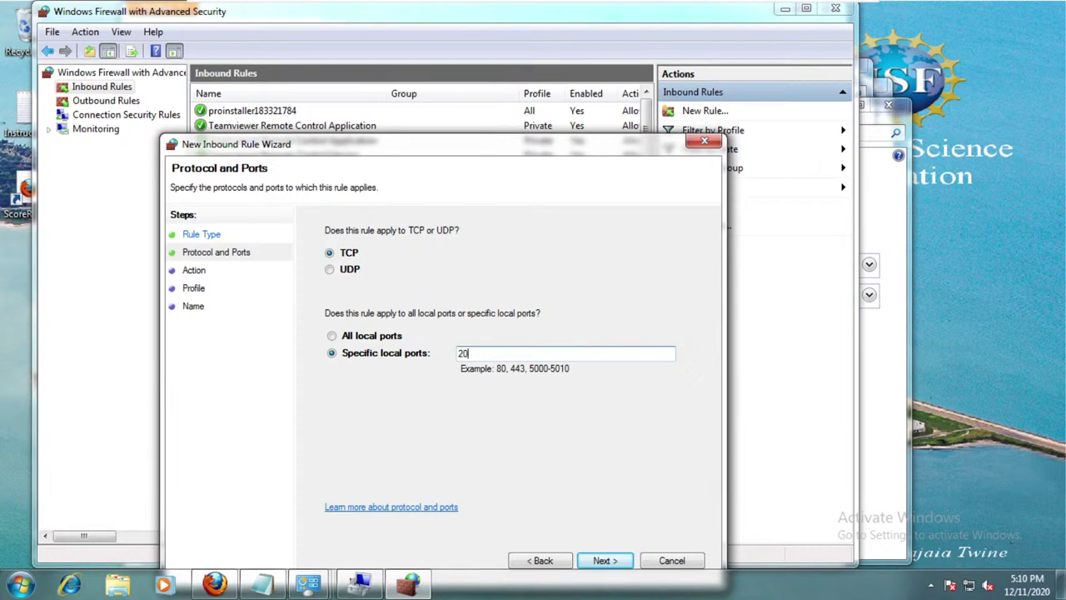
Step: Extend the rule's specific local ports to 20, 21, 23, 25
type(", 21, 23, 25,")
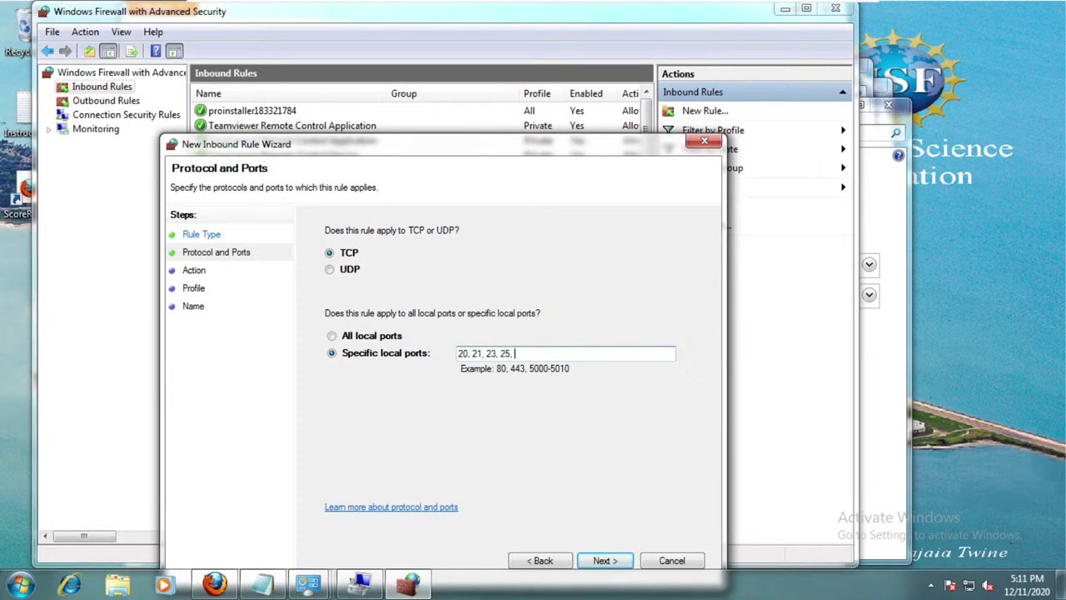